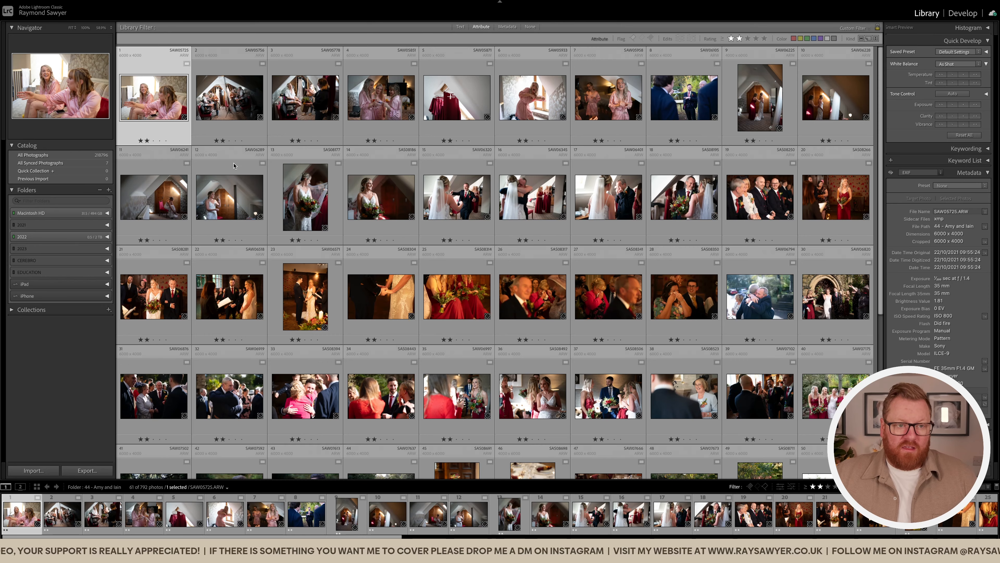
# Drop seven photos from the filtered wedding set, leaving 34 photos
pyautogui.doubleClick(176, 109)
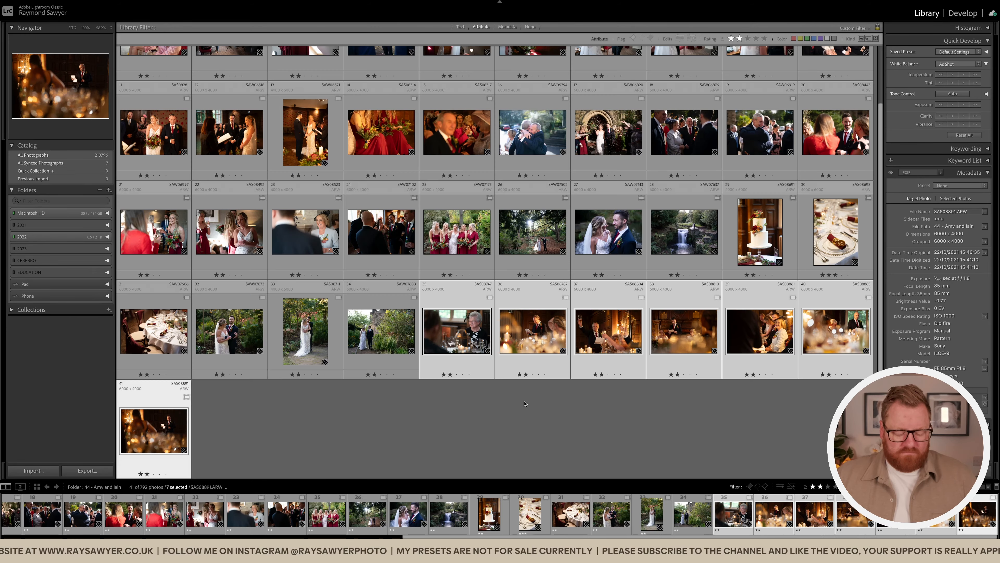
pyautogui.press('1')
pyautogui.click(501, 371)
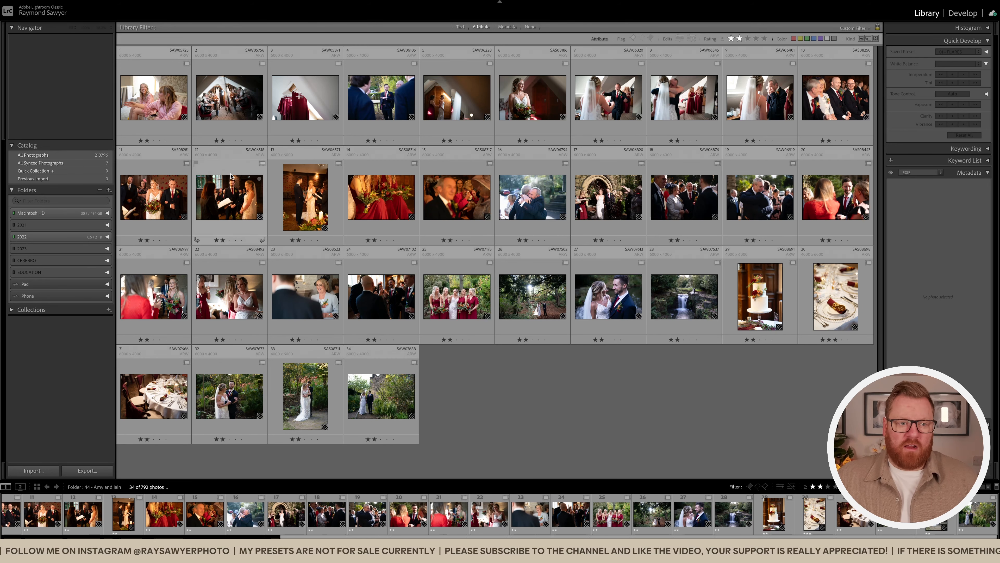
# Select all 34 photos and open them together in Develop
pyautogui.click(149, 99)
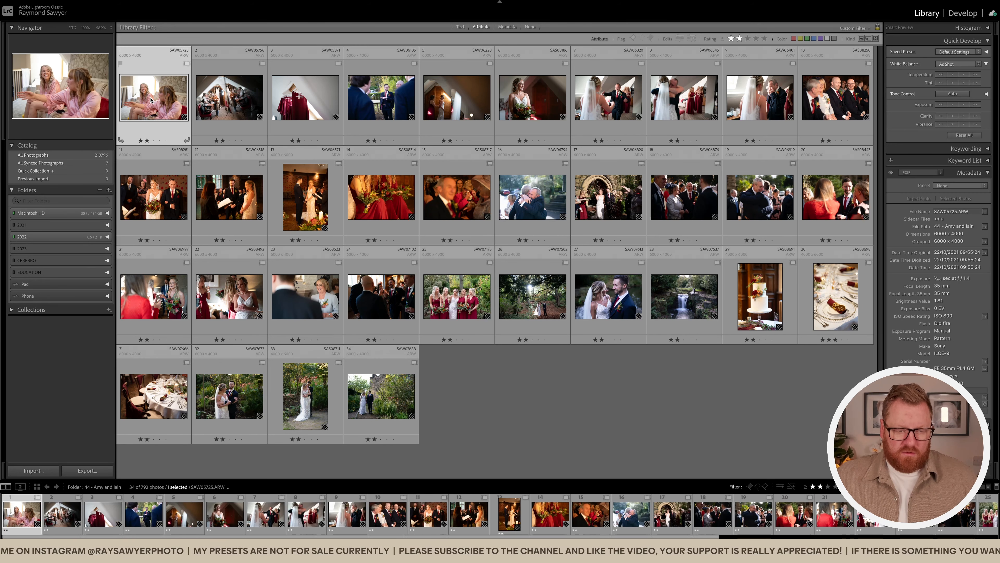
pyautogui.hotkey('ctrl', 'a')
pyautogui.press('d')
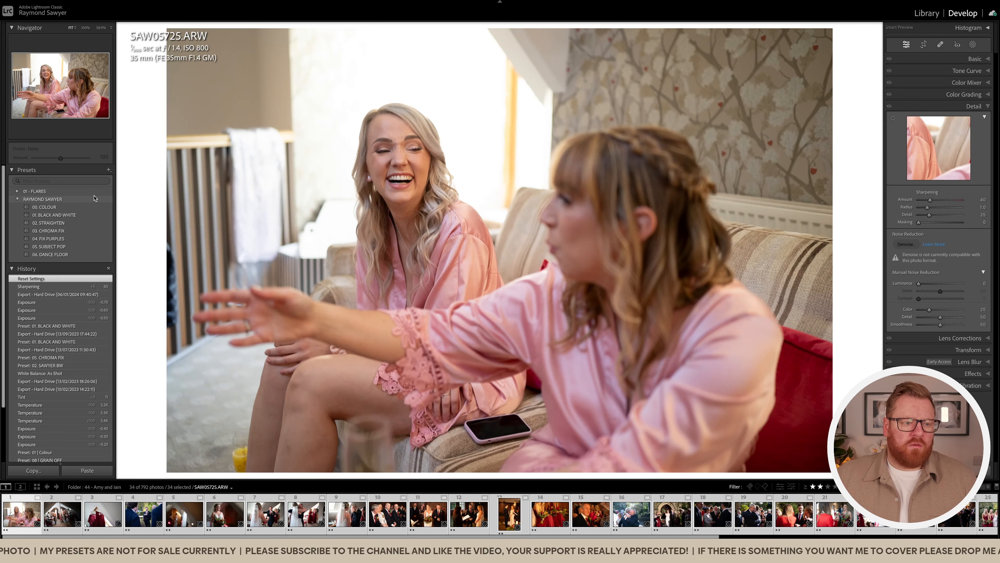
# Apply the 00. COLOUR preset and view the bride portrait in Library
pyautogui.click(95, 208)
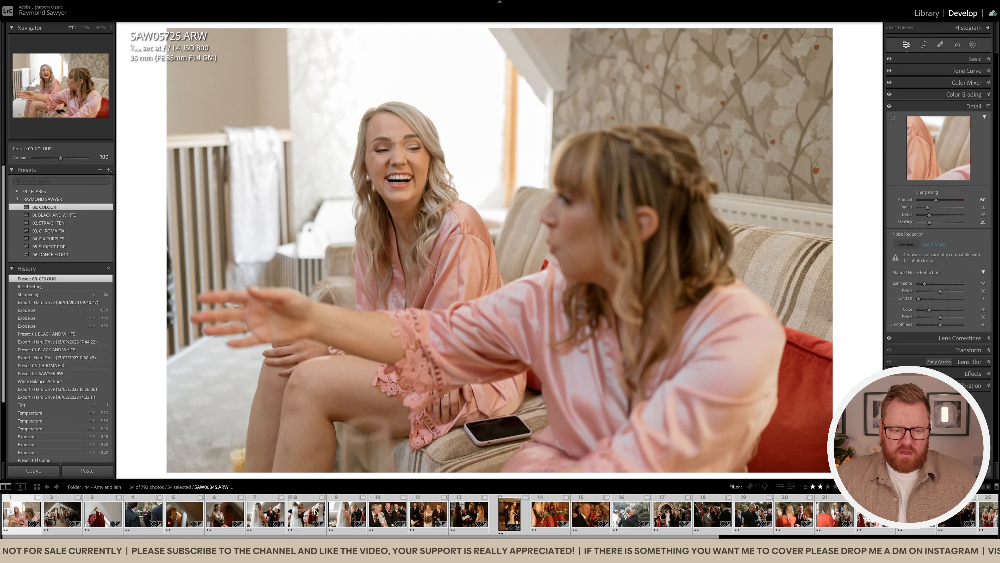
pyautogui.click(225, 515)
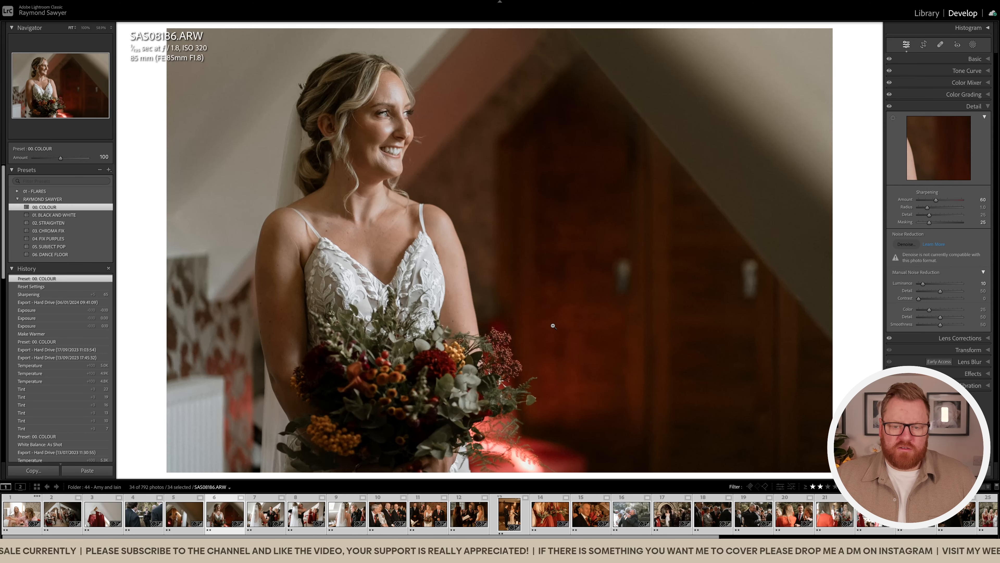
pyautogui.press('e')
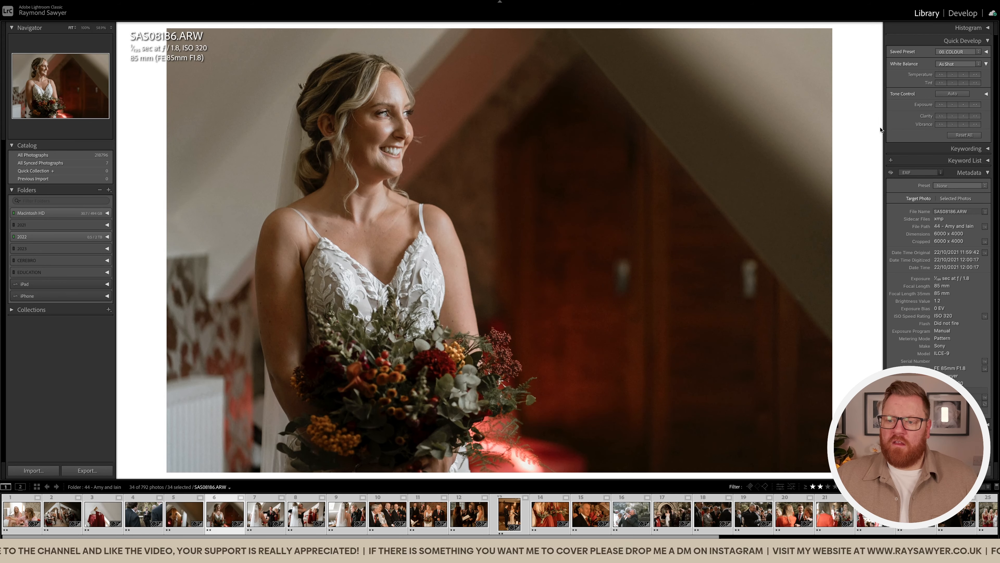
pyautogui.click(522, 166)
pyautogui.click(523, 169)
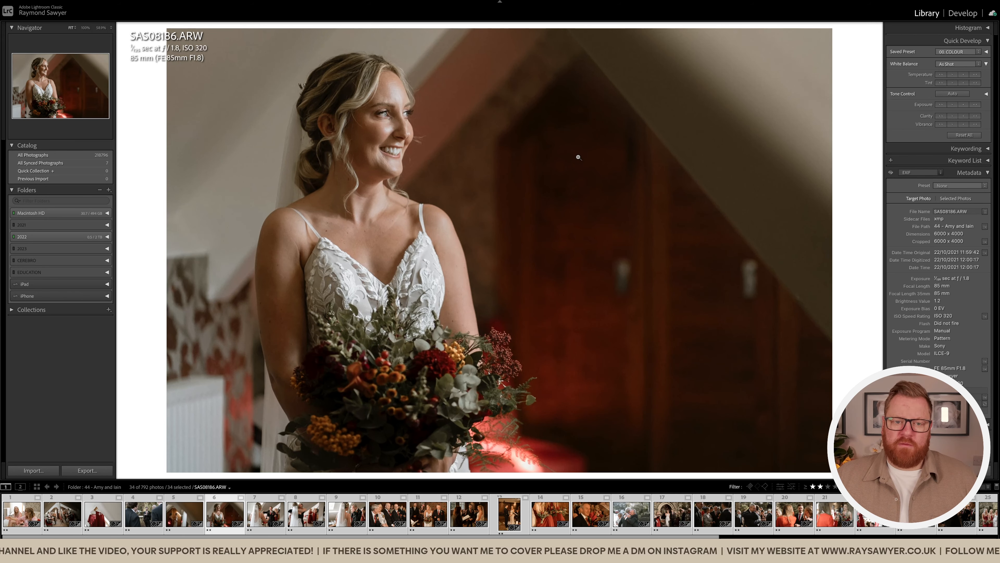
# Warm the temperature and shift the tint toward magenta for all 34 photos, then deselect
pyautogui.click(964, 74)
pyautogui.click(964, 75)
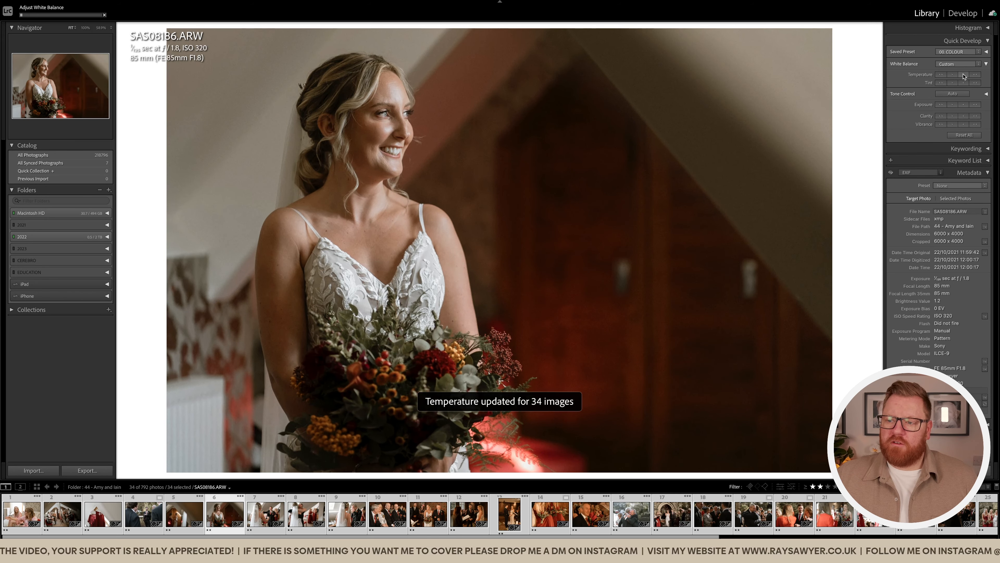
pyautogui.click(976, 83)
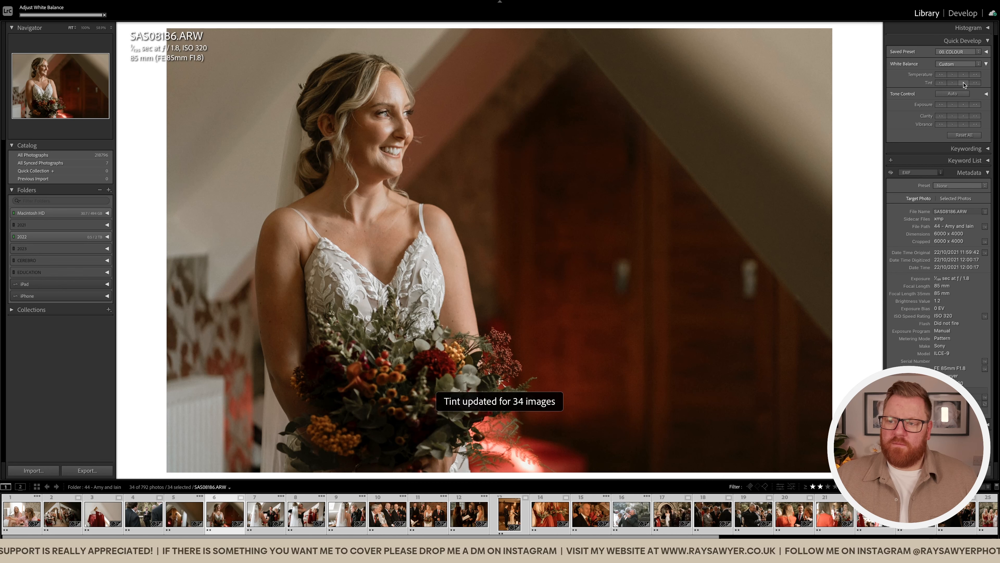
pyautogui.click(975, 83)
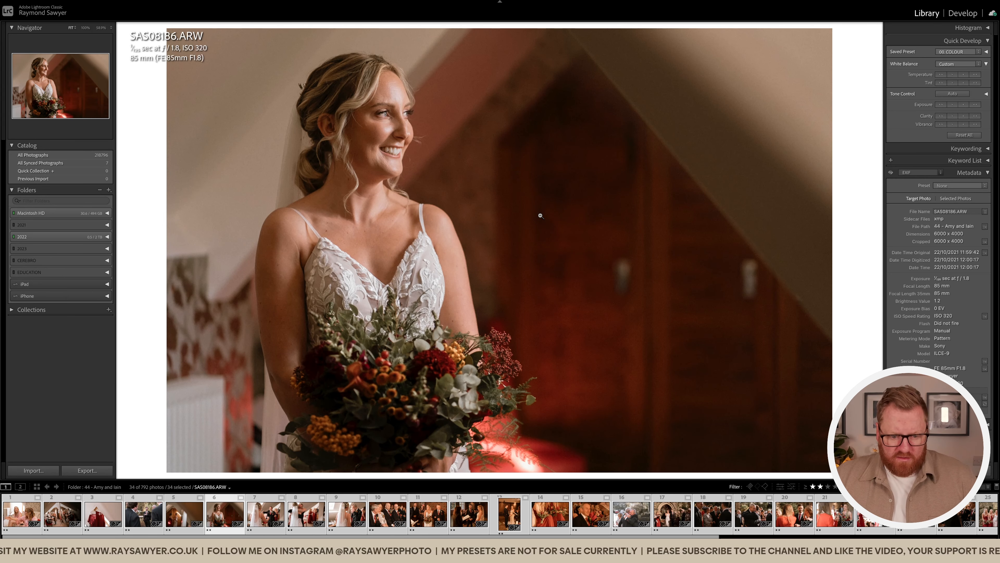
pyautogui.press('super+d')
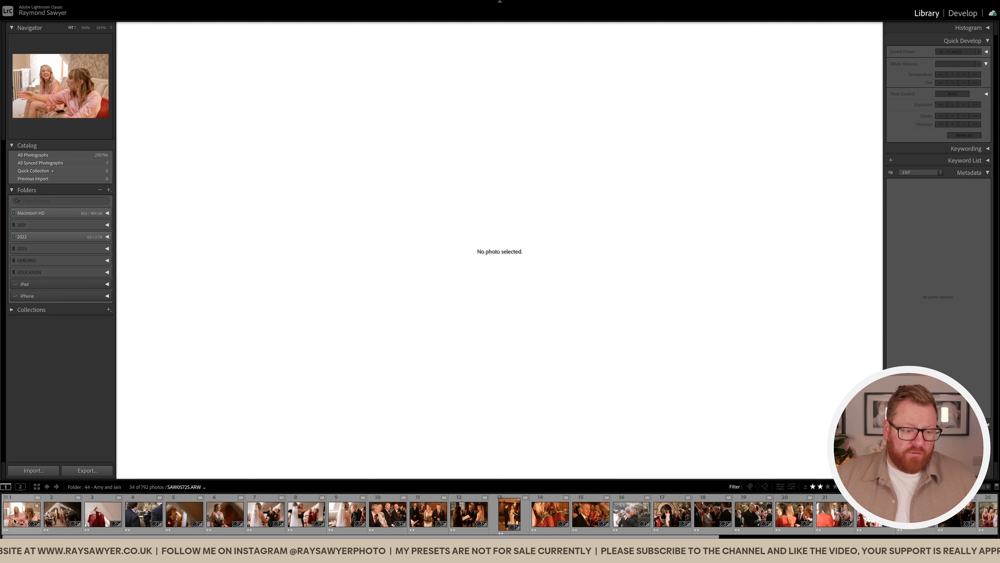
# Crop the sofa photo of the two women tighter and reposition it within the frame
pyautogui.click(25, 513)
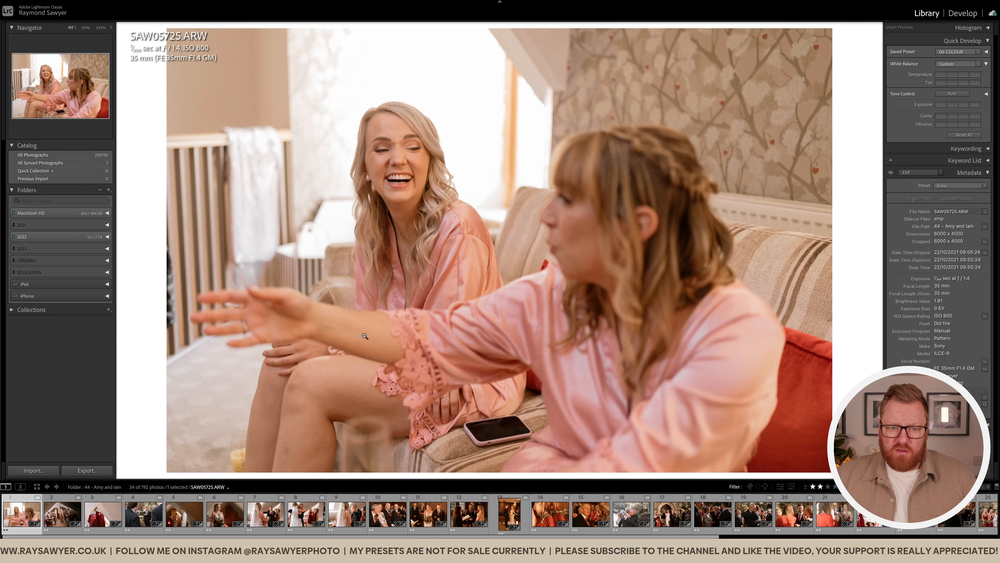
pyautogui.press('r')
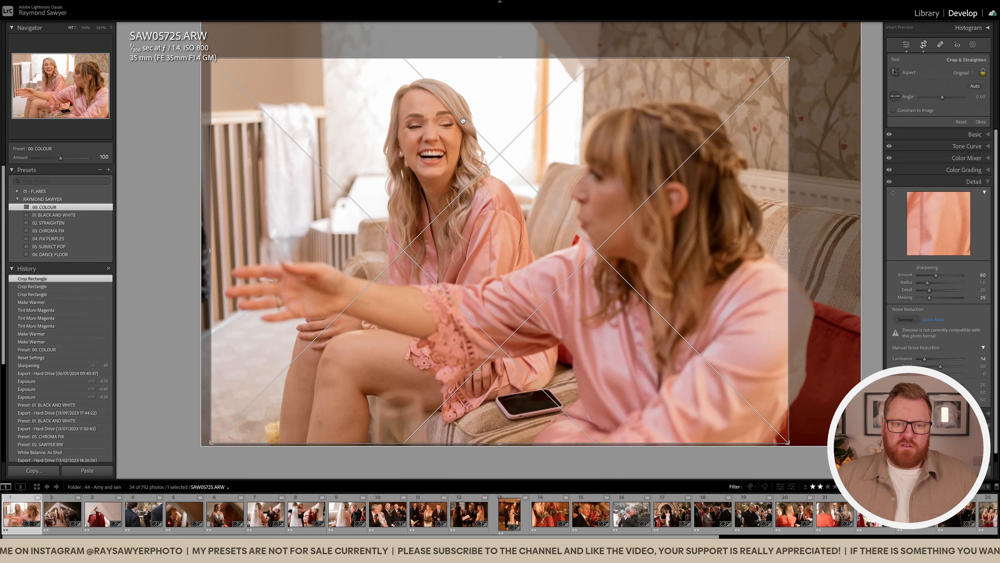
pyautogui.moveTo(202, 186); pyautogui.dragTo(259, 188)
pyautogui.moveTo(316, 263); pyautogui.dragTo(311, 289)
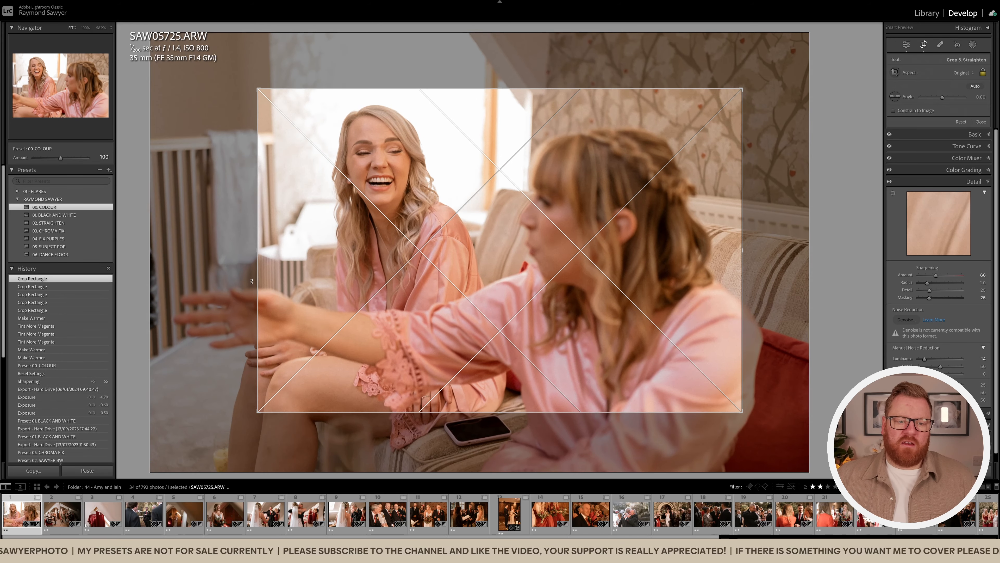
pyautogui.moveTo(257, 280); pyautogui.dragTo(170, 277)
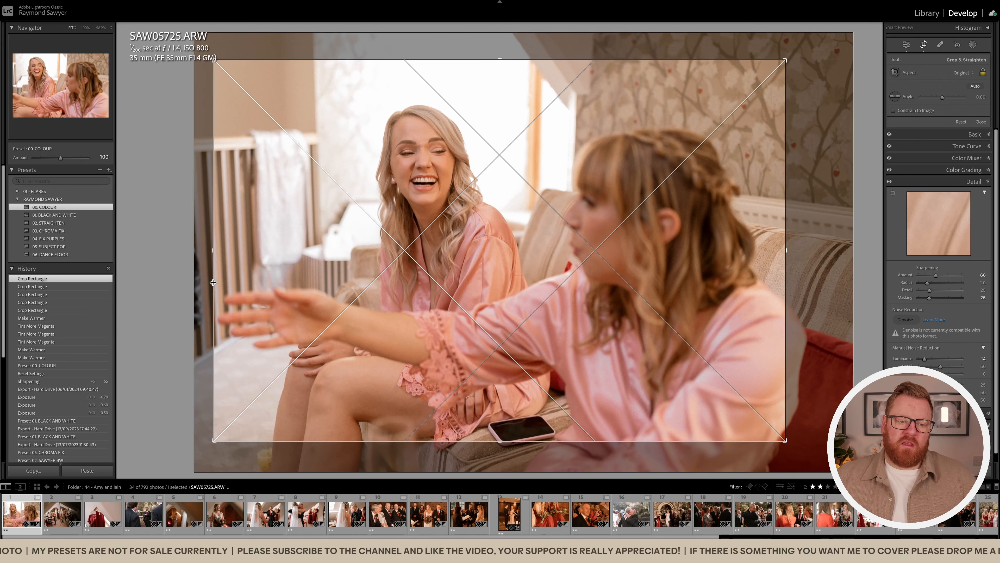
pyautogui.moveTo(376, 276); pyautogui.dragTo(376, 260)
pyautogui.press('Return')
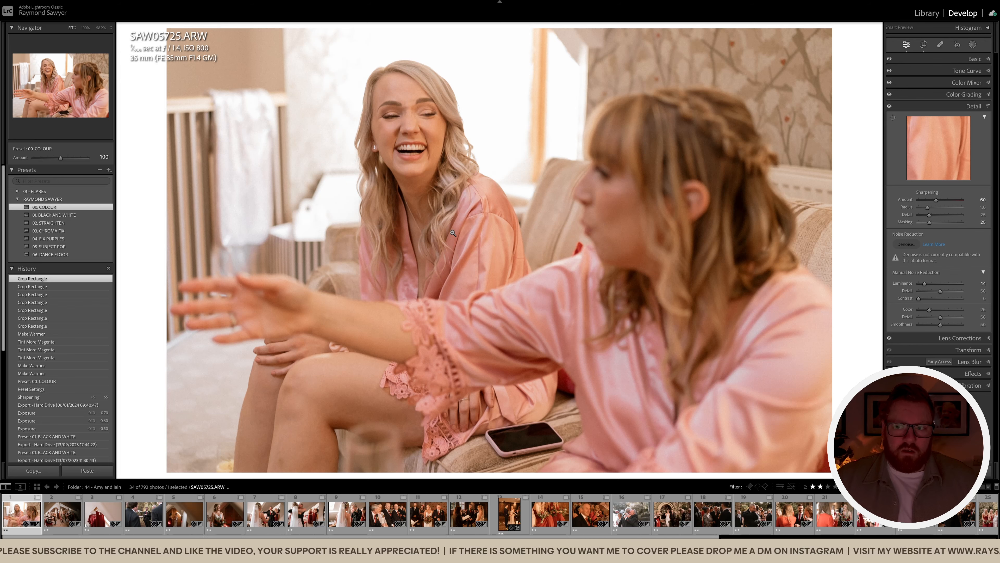
# Lower the sofa photo's exposure to −0.40 and move to the makeup-room photo
pyautogui.click(942, 59)
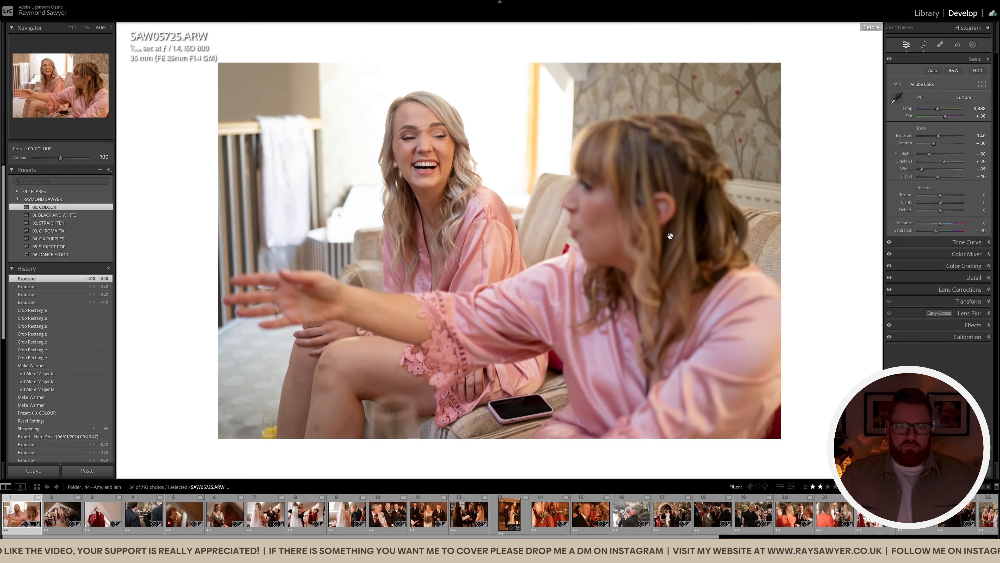
pyautogui.press('\\')
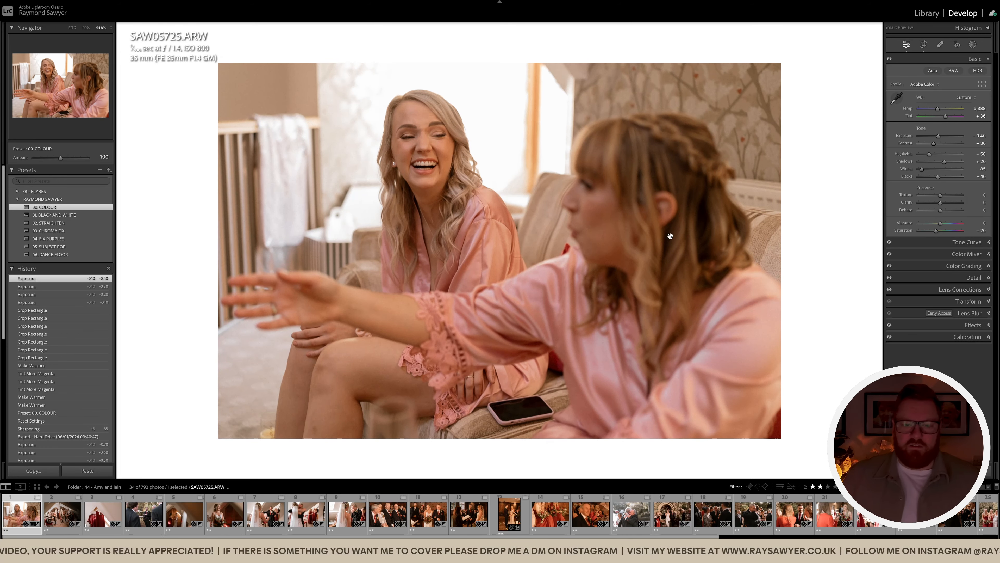
pyautogui.press('Right')
# Darken the makeup-room photo to −0.60 exposure and shift its tint toward magenta
pyautogui.press('-')
pyautogui.press('-')
pyautogui.press('-')
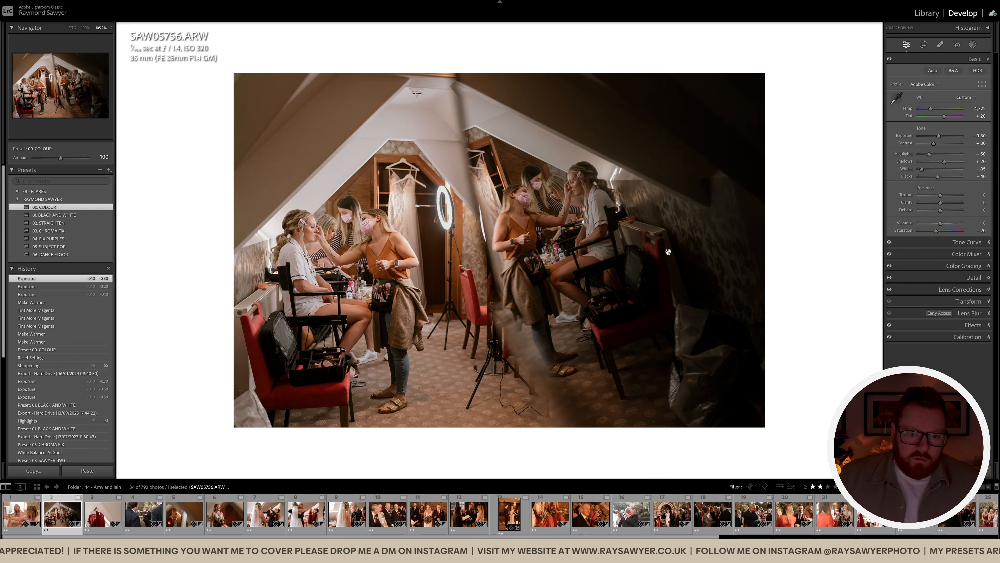
pyautogui.press(',')
pyautogui.press('=')
pyautogui.press('=')
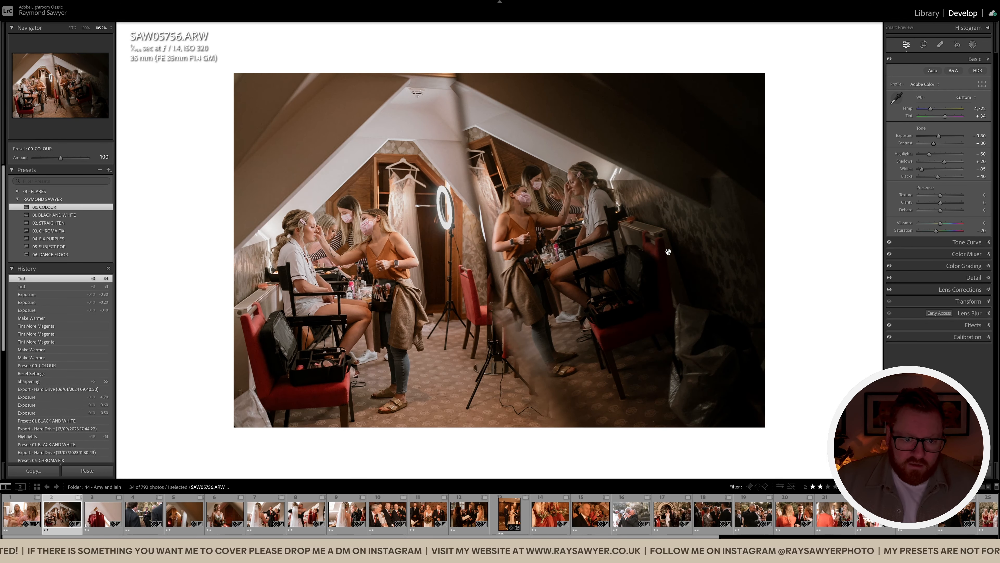
pyautogui.press('.')
pyautogui.press('-')
pyautogui.press('-')
pyautogui.press('-')
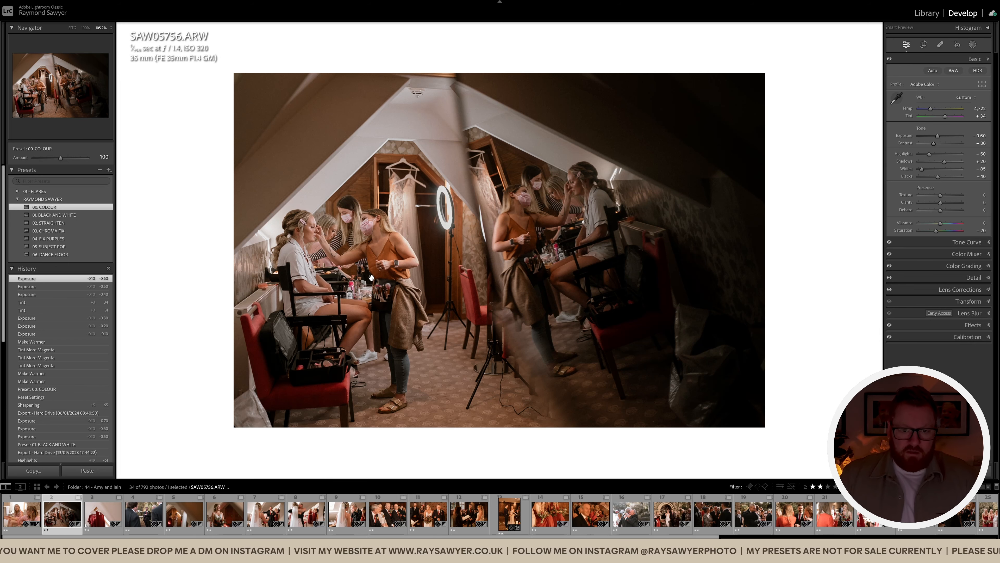
# Brush a mask over the right-hand reflection and raise its exposure to 0.40
pyautogui.press('k')
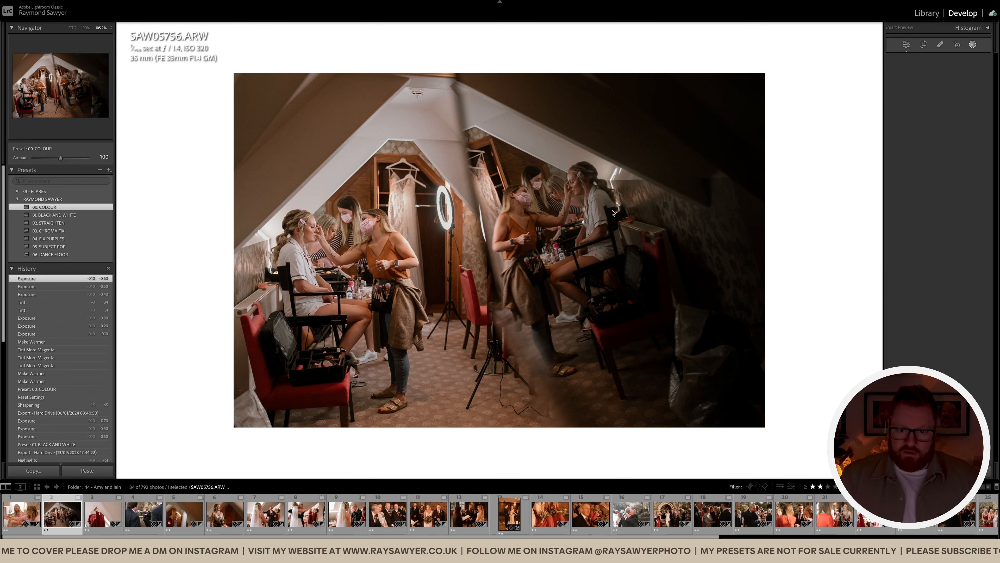
pyautogui.moveTo(549, 289)
pyautogui.mouseDown()
pyautogui.moveTo(563, 272)
pyautogui.moveTo(606, 283)
pyautogui.moveTo(591, 308)
pyautogui.moveTo(570, 262)
pyautogui.moveTo(626, 221)
pyautogui.moveTo(634, 233)
pyautogui.mouseUp()
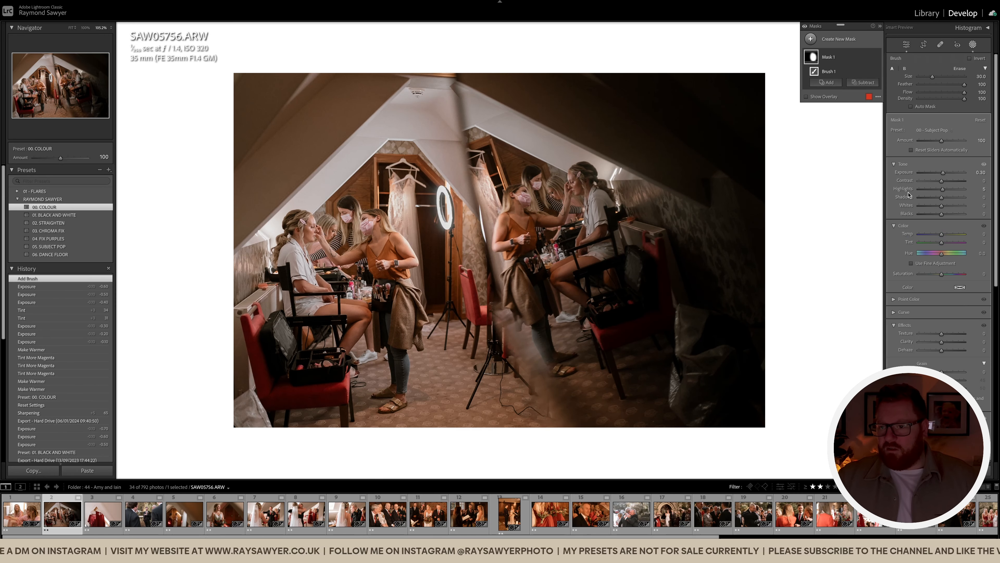
pyautogui.moveTo(943, 172); pyautogui.dragTo(943, 174)
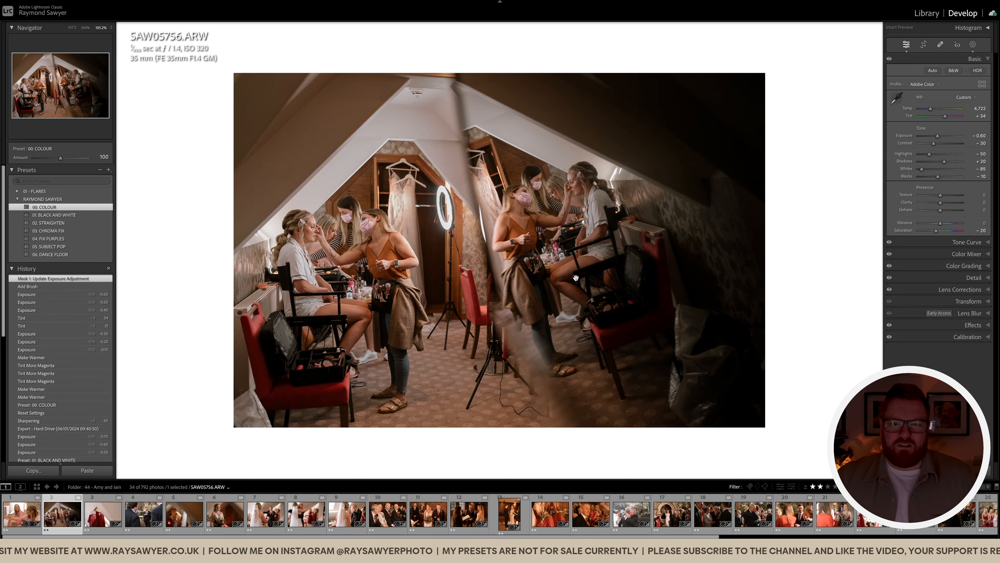
# Tighten the crop from the top and straighten the photo to −0.29°
pyautogui.press('r')
pyautogui.moveTo(529, 27); pyautogui.dragTo(721, 211)
pyautogui.moveTo(832, 207); pyautogui.dragTo(830, 207)
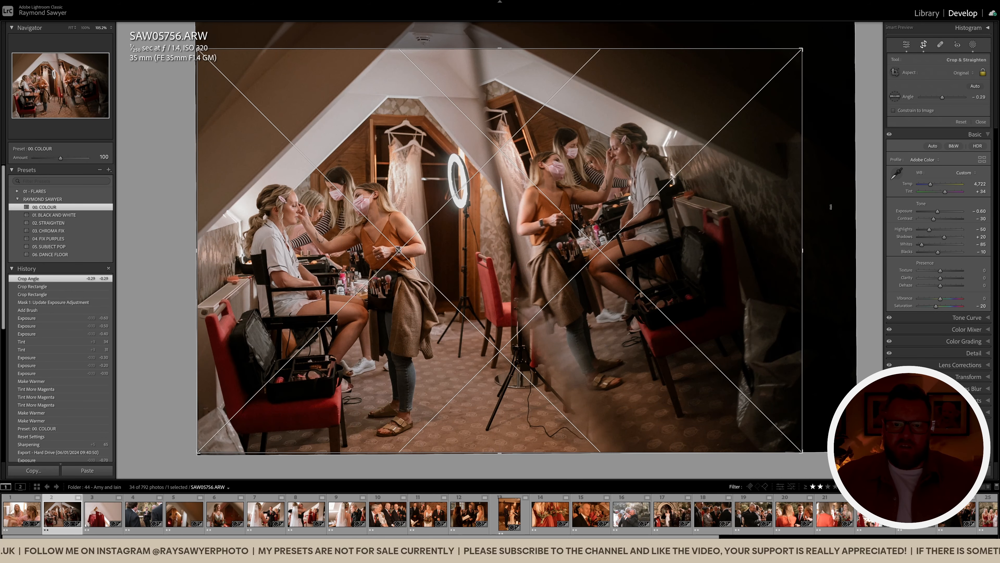
pyautogui.doubleClick(628, 268)
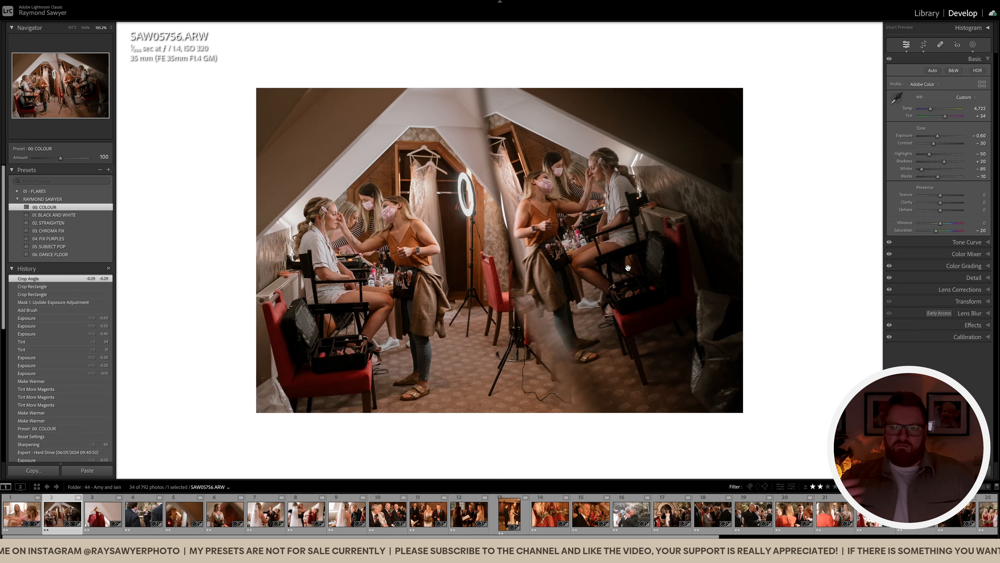
pyautogui.press('Right')
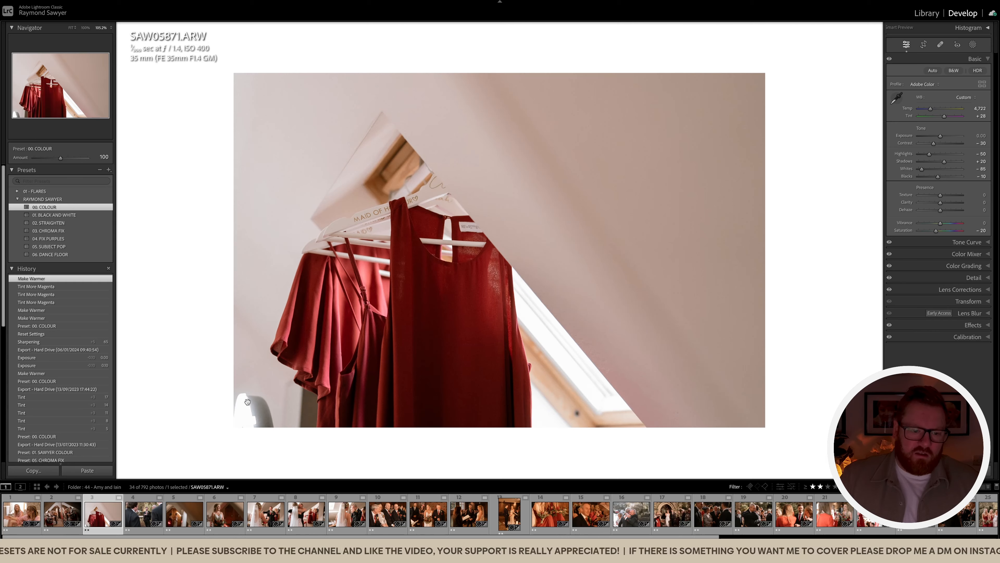
# Narrow the red dresses photo's crop from the left side
pyautogui.press('r')
pyautogui.moveTo(169, 252); pyautogui.dragTo(194, 253)
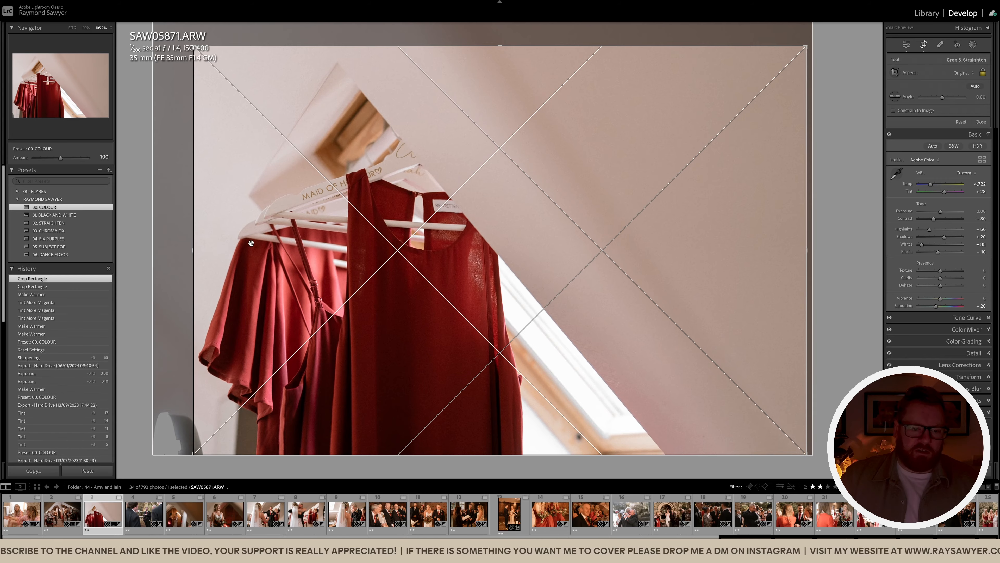
pyautogui.press('q')
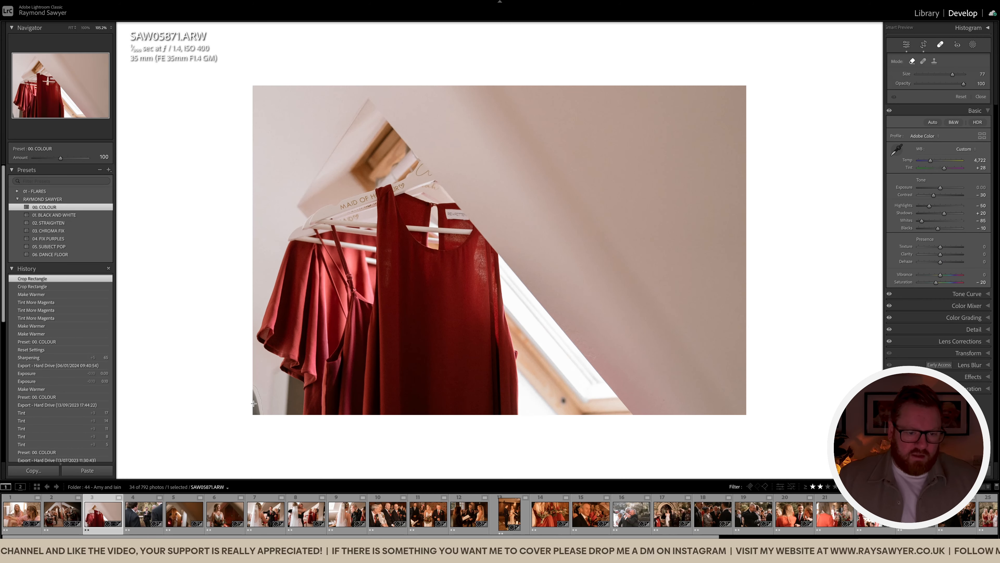
# Heal a lower-left spot and the window frame's wood knot, then lower exposure to −0.20
pyautogui.click(254, 404)
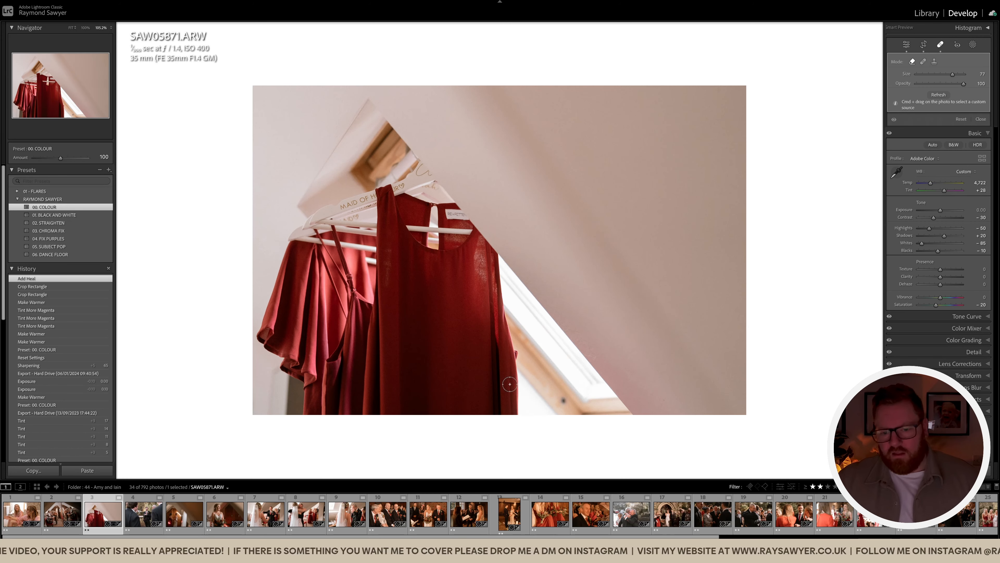
pyautogui.scroll(-4, 562, 400)
pyautogui.click(565, 401)
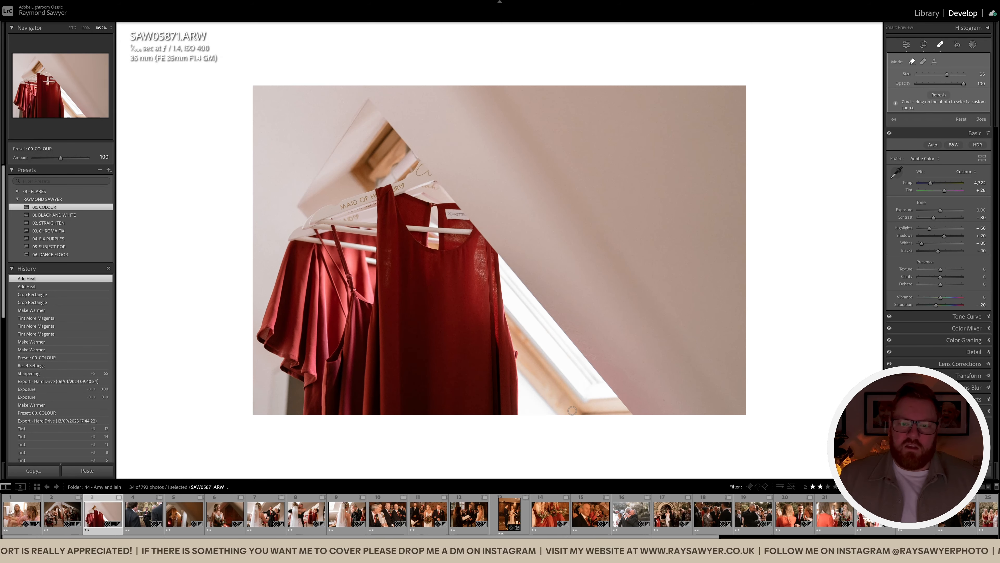
pyautogui.press('q')
pyautogui.press('-')
pyautogui.press('-')
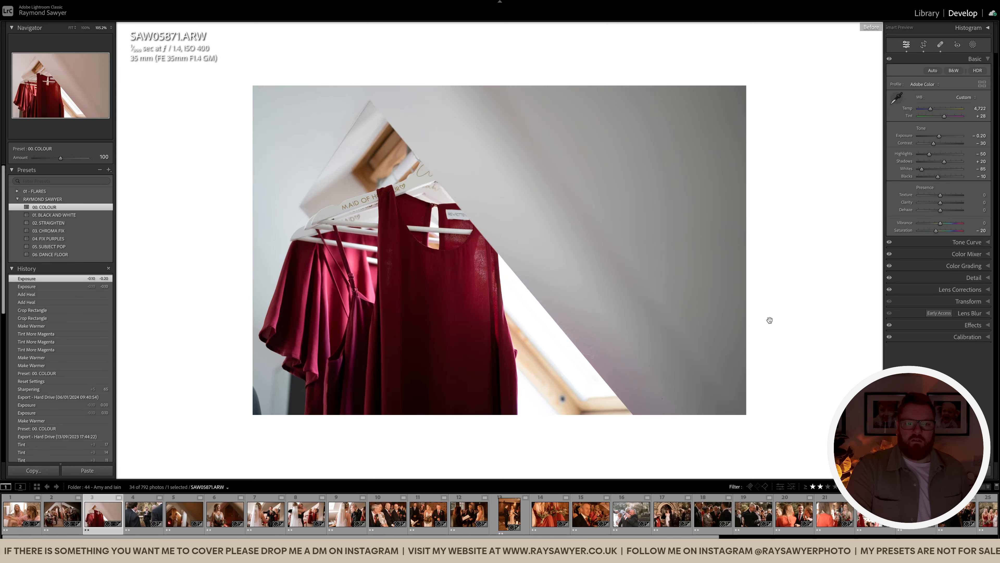
# Crop the groom photo tighter from the left and shift the photo up in the frame
pyautogui.press('Right')
pyautogui.click(554, 257)
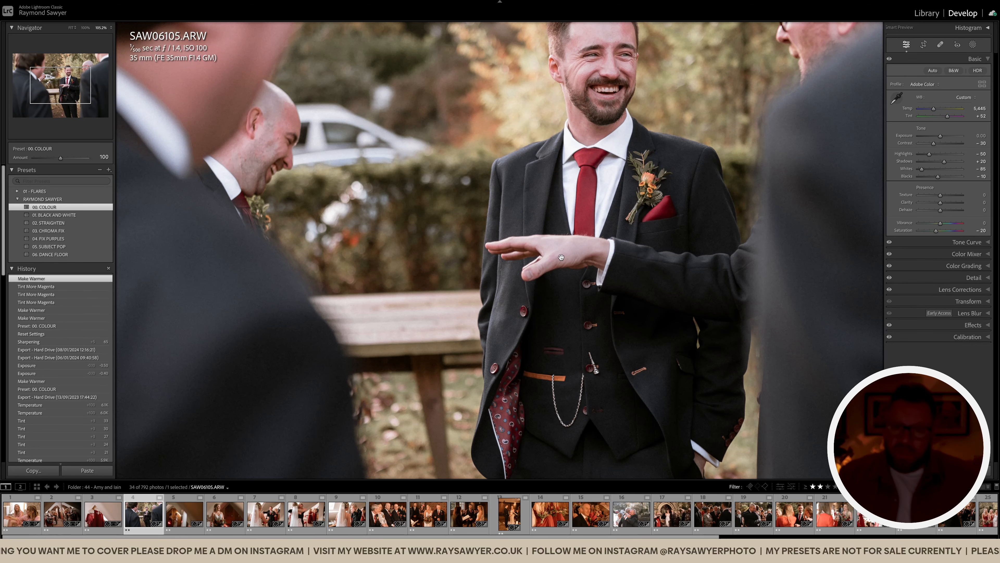
pyautogui.click(506, 248)
pyautogui.moveTo(569, 278); pyautogui.dragTo(555, 281)
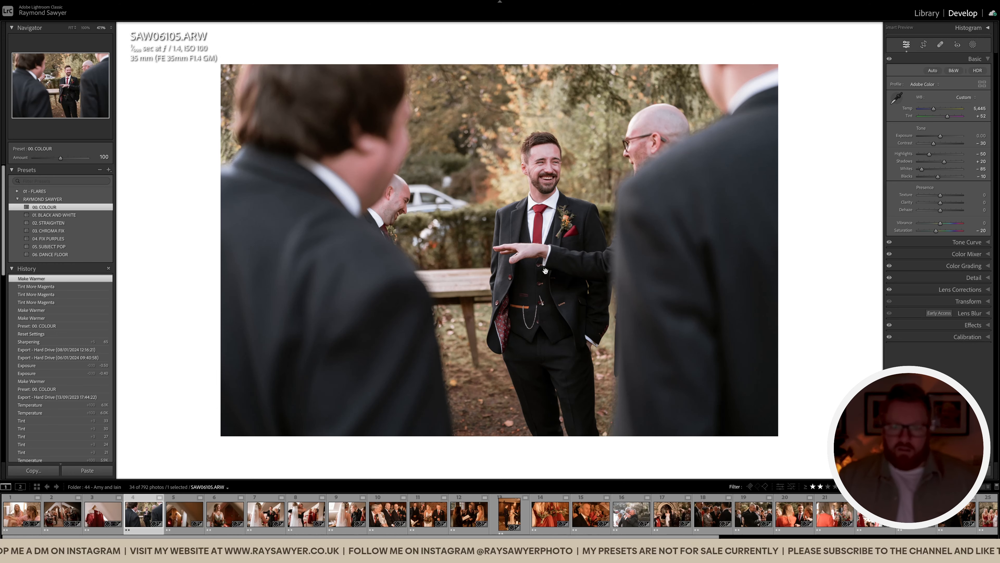
pyautogui.press('r')
pyautogui.moveTo(170, 172); pyautogui.dragTo(201, 172)
pyautogui.moveTo(334, 181); pyautogui.dragTo(377, 182)
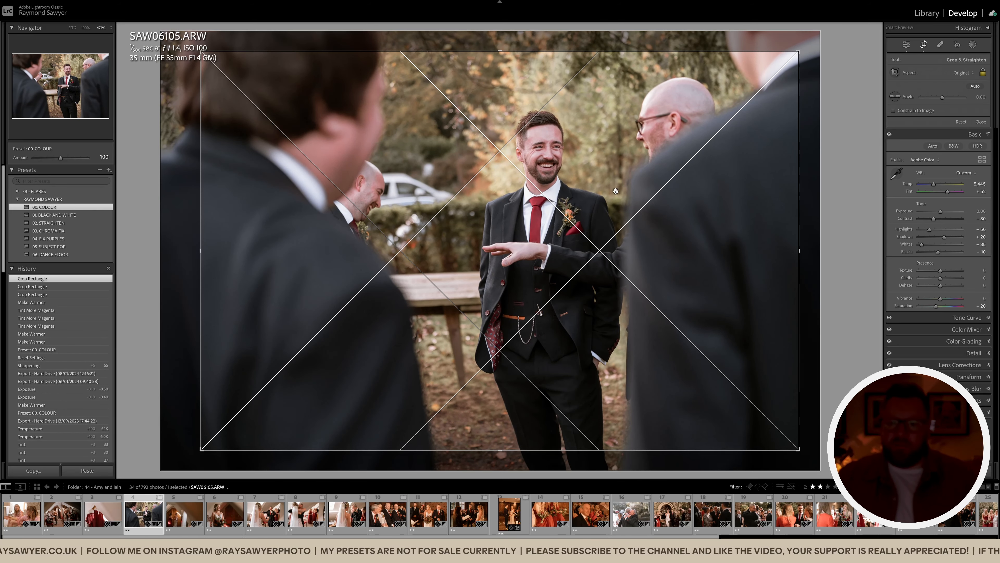
pyautogui.moveTo(615, 191); pyautogui.dragTo(615, 180)
pyautogui.press('r')
# Darken the groom photo slightly and warm its white balance temperature
pyautogui.press('-')
pyautogui.press('-')
pyautogui.press('-')
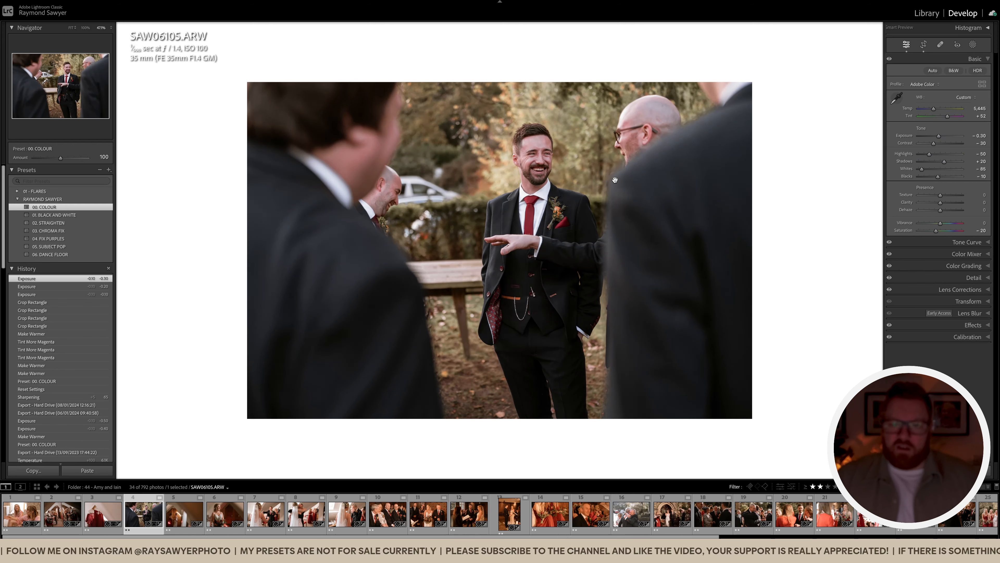
pyautogui.click(546, 156)
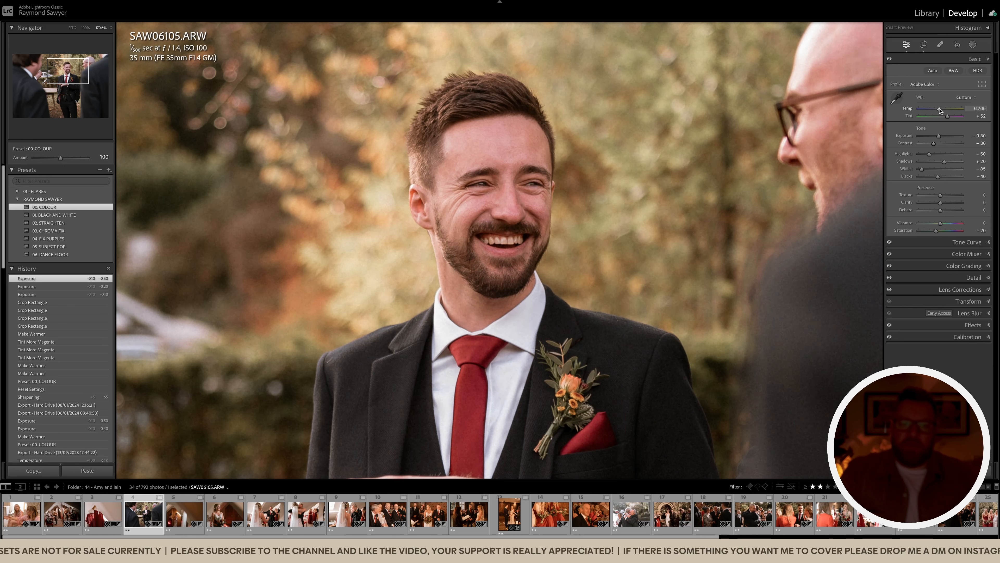
pyautogui.moveTo(936, 112); pyautogui.dragTo(939, 112)
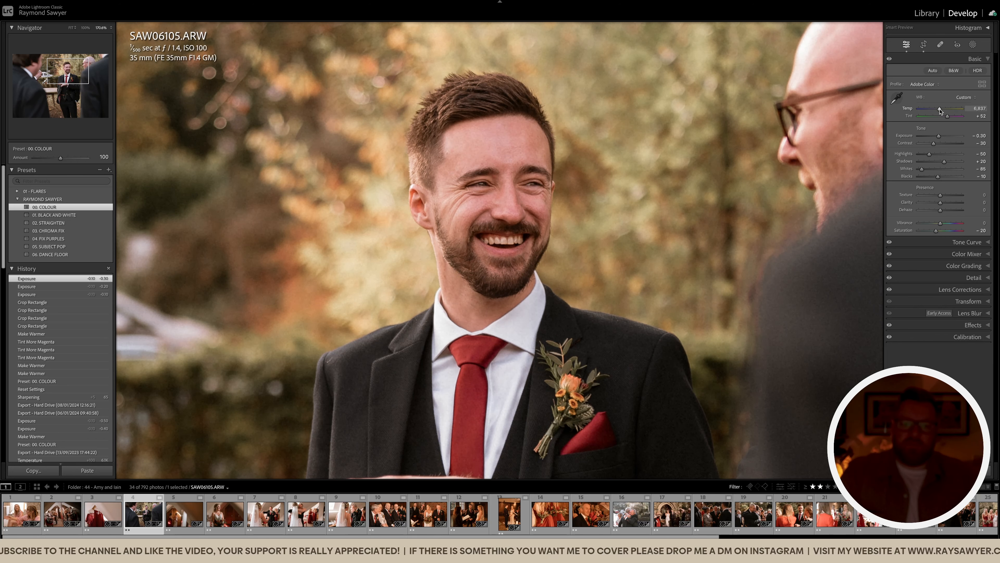
pyautogui.moveTo(940, 111); pyautogui.dragTo(940, 112)
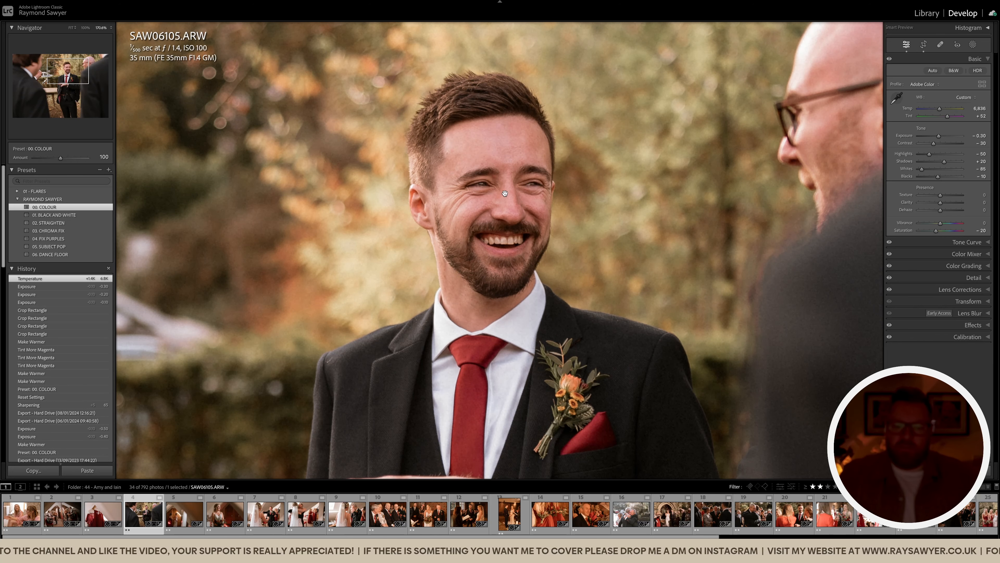
pyautogui.click(544, 233)
pyautogui.press('super+minus')
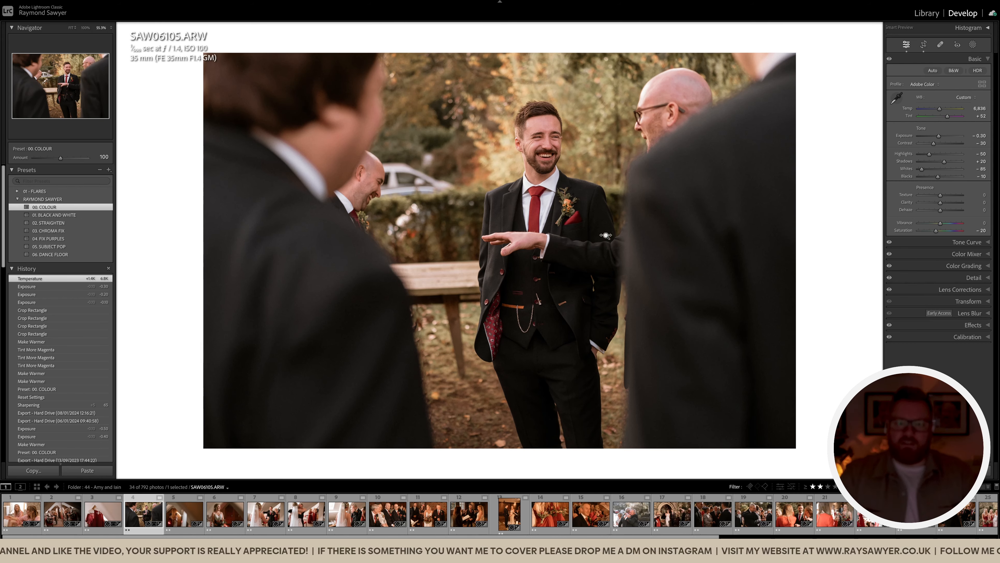
# Raise tint to +61 and exposure to −0.50, checking against the before view
pyautogui.press('=')
pyautogui.press('=')
pyautogui.press('=')
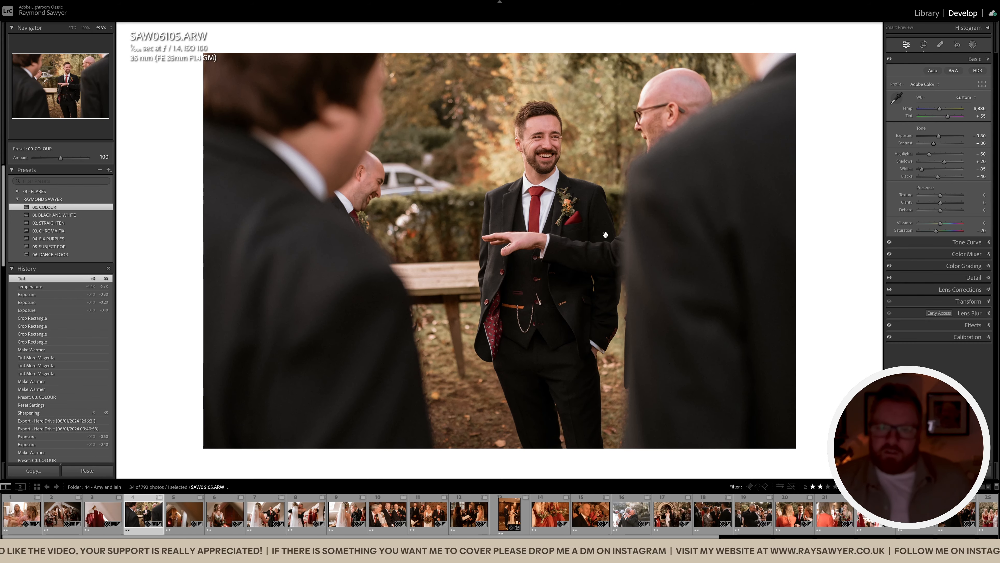
pyautogui.press('-')
pyautogui.press('-')
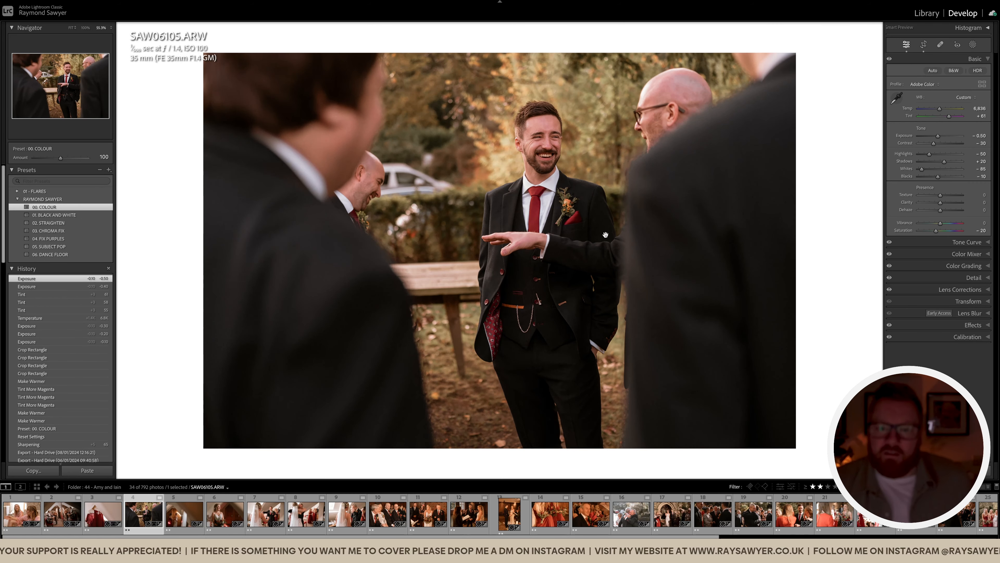
pyautogui.moveTo(605, 234); pyautogui.dragTo(583, 244)
pyautogui.press('\\')
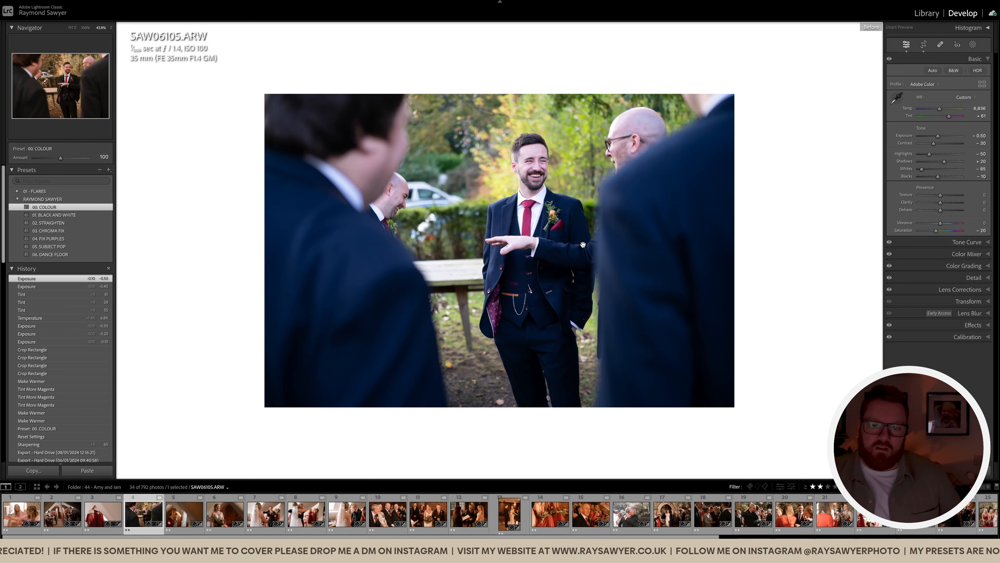
pyautogui.press('\\')
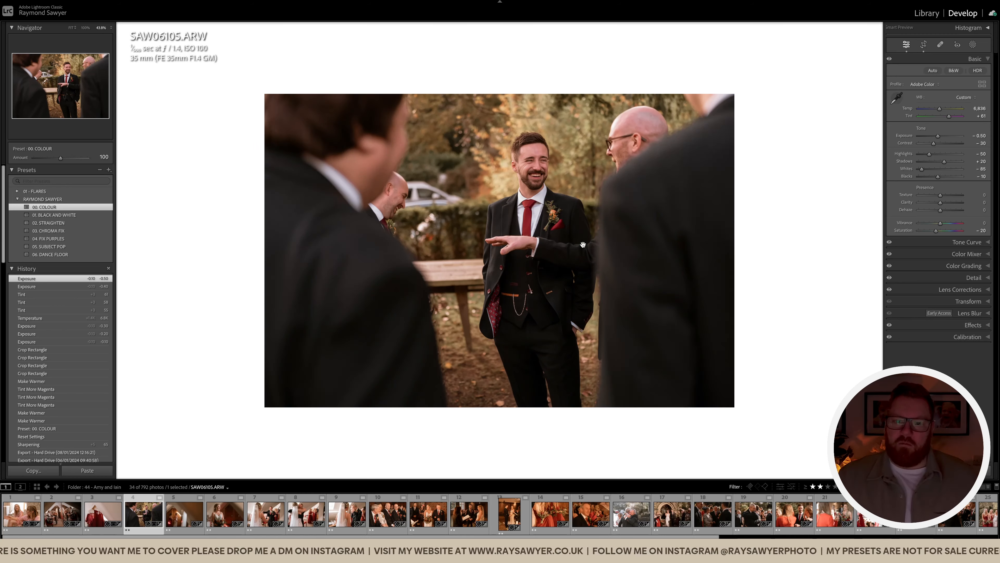
# Go to the bride photo and zoom in on the bridesmaid's red dress for healing
pyautogui.press('Right')
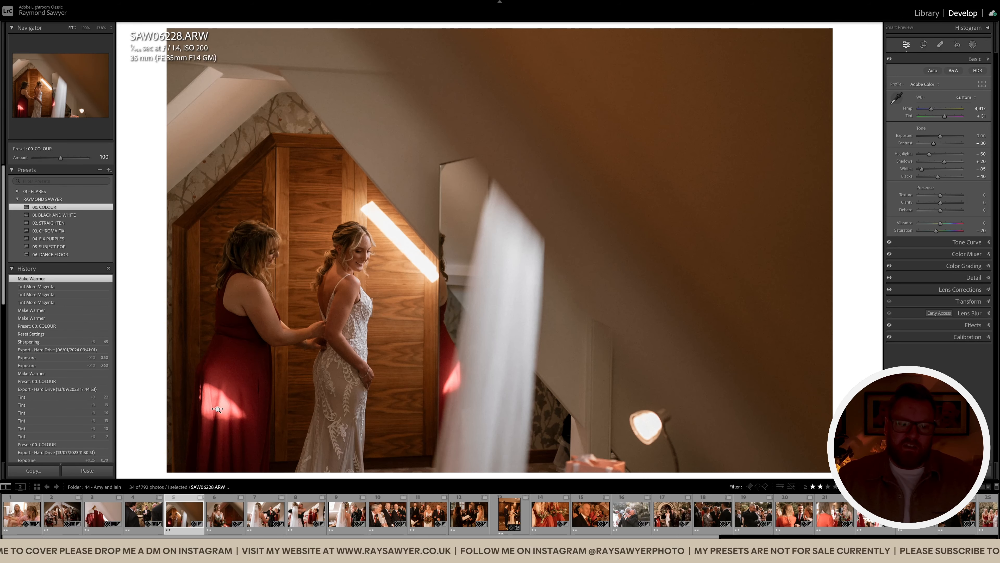
pyautogui.click(217, 409)
pyautogui.press('q')
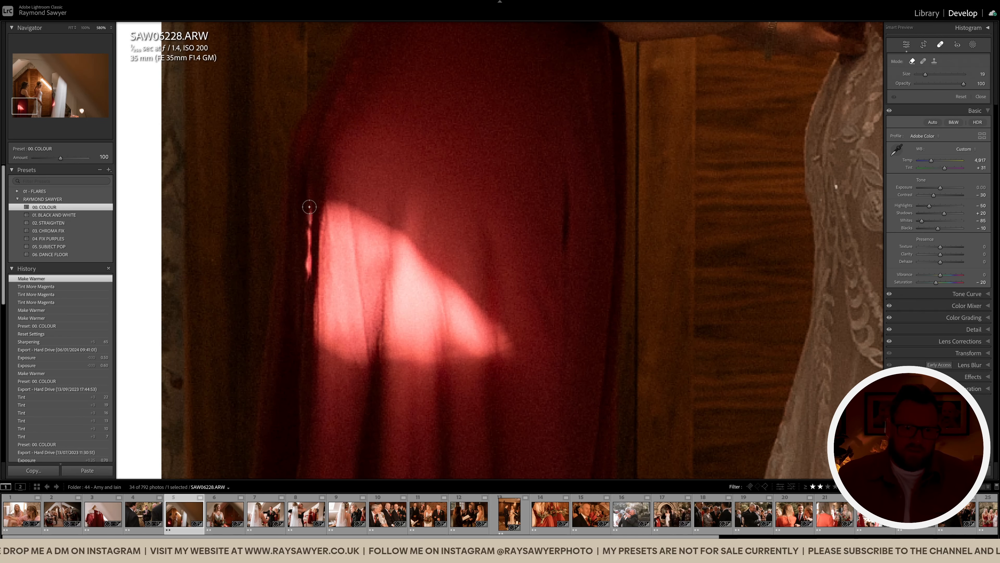
# Paint five resized heal strokes over the bright light patches on the red dress
pyautogui.moveTo(309, 228); pyautogui.dragTo(306, 279)
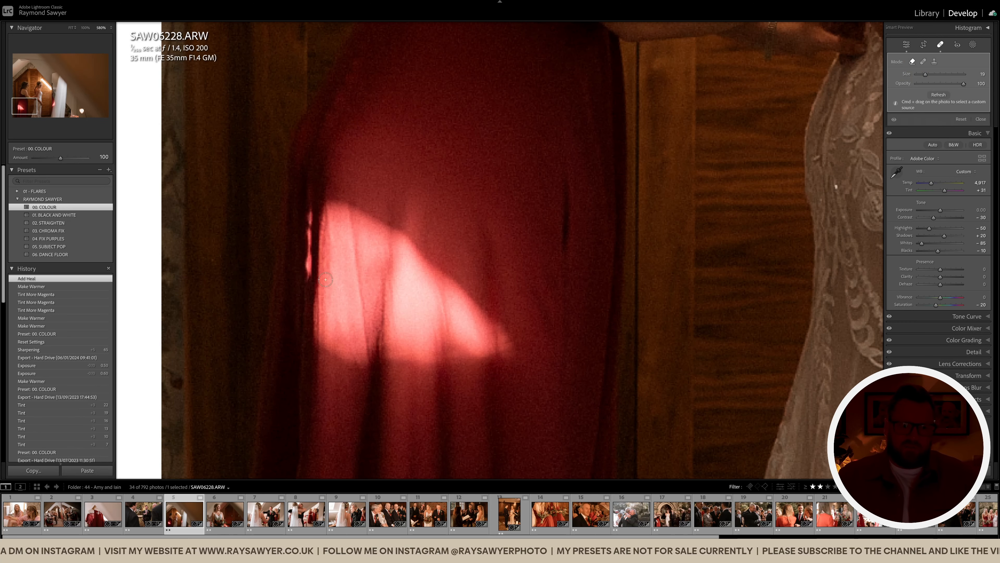
pyautogui.scroll(8, 329, 274)
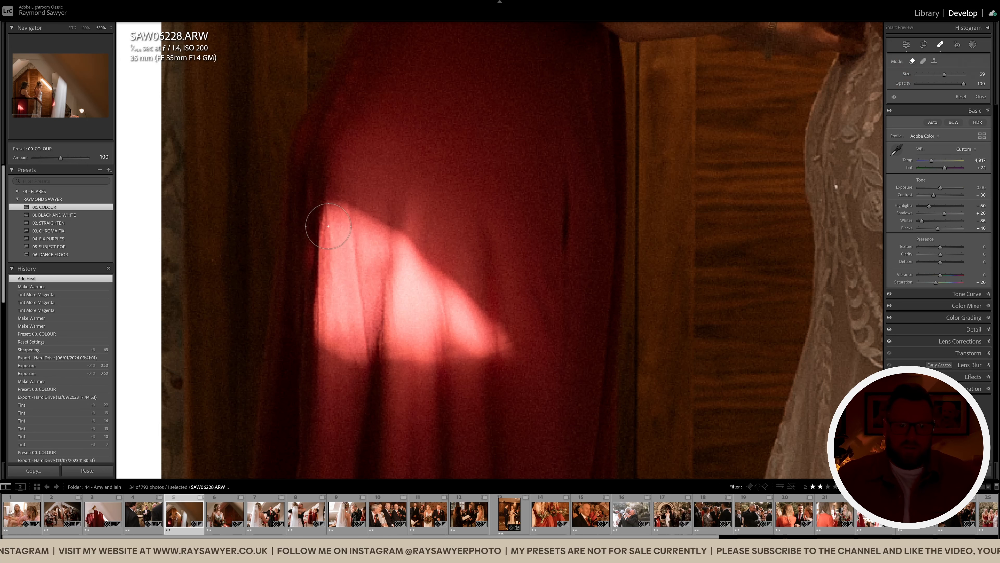
pyautogui.moveTo(331, 209)
pyautogui.mouseDown()
pyautogui.moveTo(318, 335)
pyautogui.moveTo(373, 353)
pyautogui.moveTo(495, 351)
pyautogui.moveTo(497, 339)
pyautogui.moveTo(459, 297)
pyautogui.moveTo(348, 215)
pyautogui.moveTo(350, 312)
pyautogui.moveTo(487, 342)
pyautogui.moveTo(376, 275)
pyautogui.moveTo(406, 248)
pyautogui.moveTo(355, 245)
pyautogui.moveTo(366, 312)
pyautogui.moveTo(419, 302)
pyautogui.moveTo(406, 244)
pyautogui.moveTo(399, 291)
pyautogui.mouseUp()
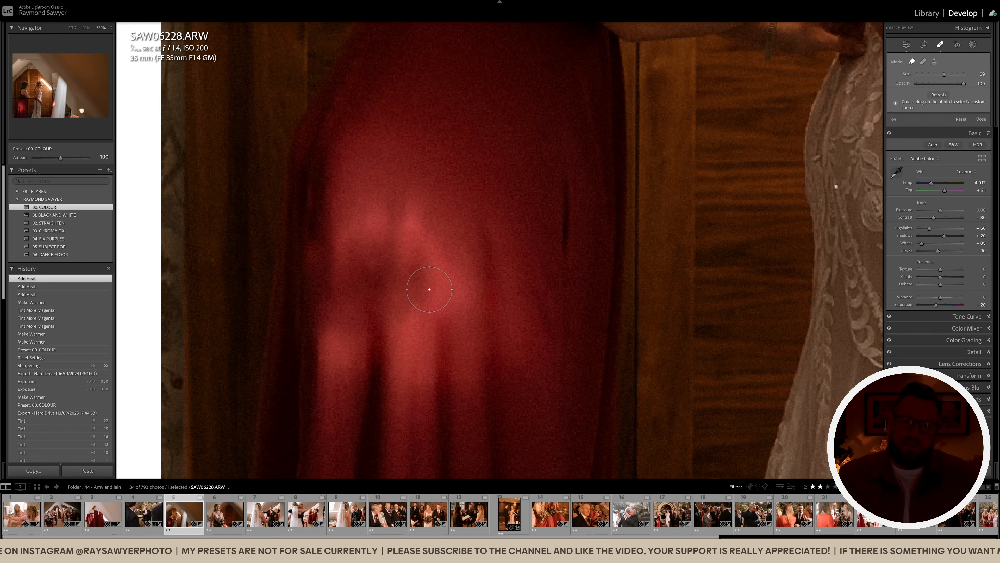
pyautogui.scroll(3, 413, 283)
pyautogui.moveTo(357, 236); pyautogui.dragTo(358, 336)
pyautogui.moveTo(400, 216); pyautogui.dragTo(398, 275)
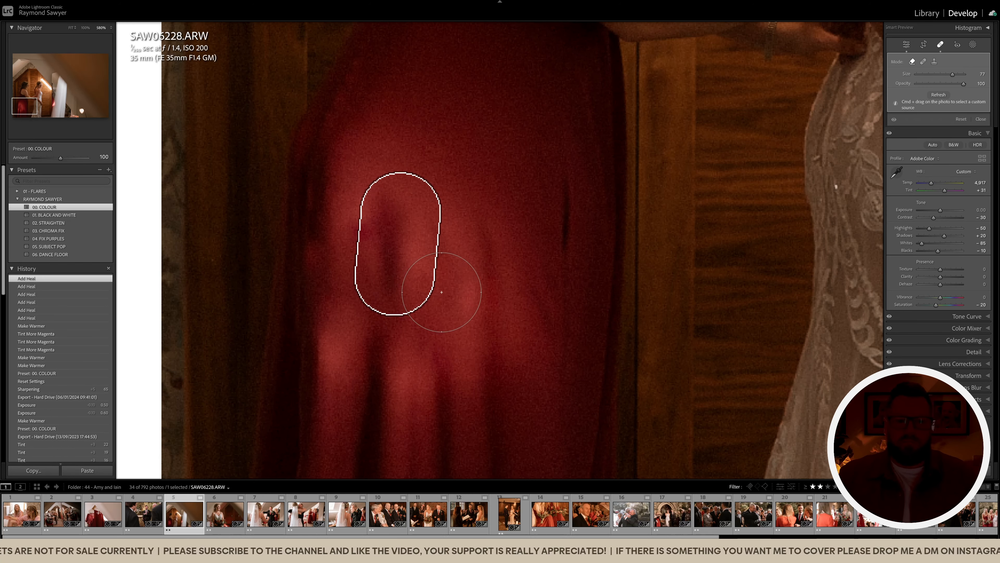
pyautogui.scroll(-4, 564, 204)
pyautogui.moveTo(567, 185); pyautogui.dragTo(564, 266)
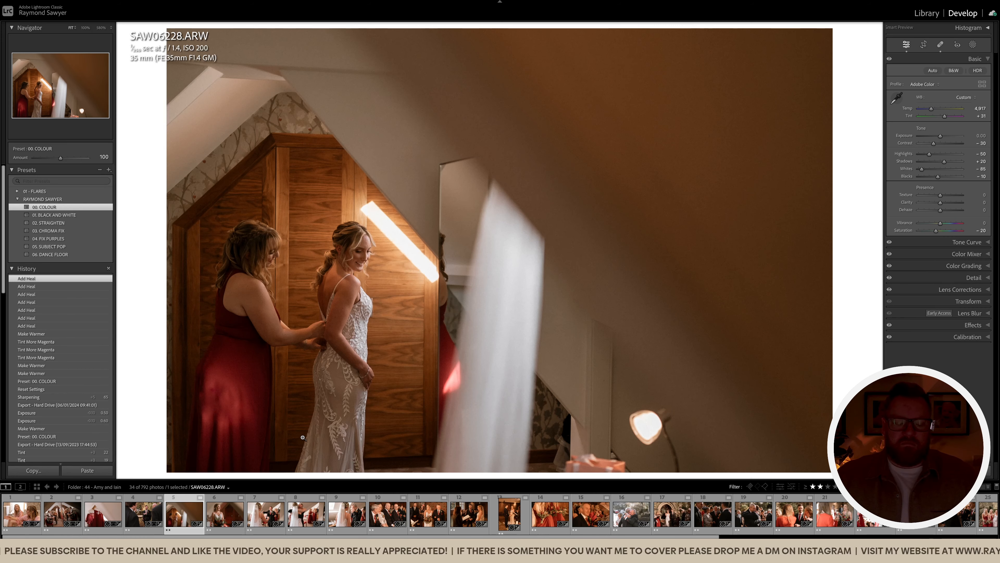
# Paint a brush mask with highlights −52 over the bridesmaid's dress
pyautogui.press('z')
pyautogui.press('k')
pyautogui.scroll(-2, 241, 414)
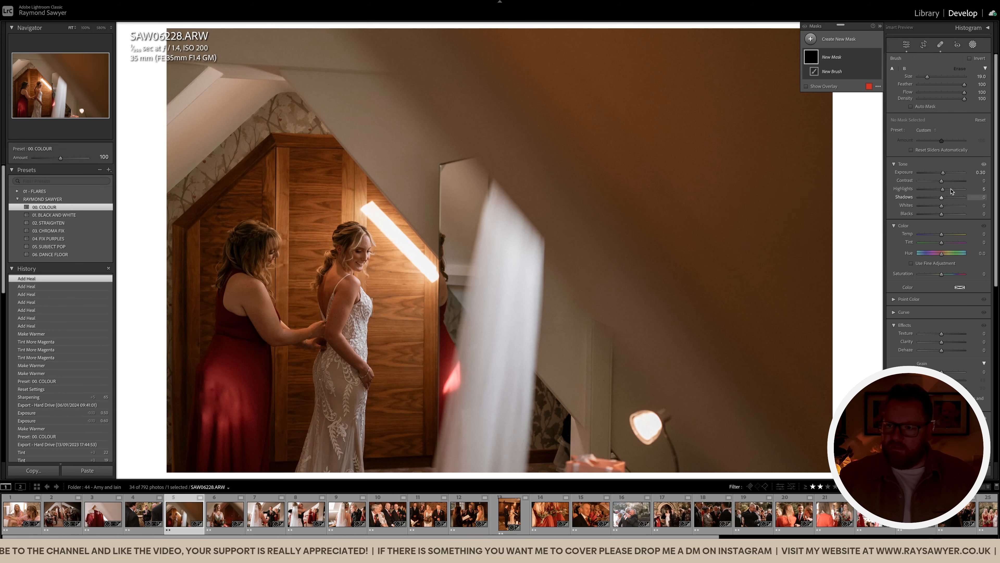
pyautogui.moveTo(943, 189)
pyautogui.mouseDown()
pyautogui.moveTo(930, 189)
pyautogui.moveTo(939, 178)
pyautogui.mouseUp()
pyautogui.click(223, 402)
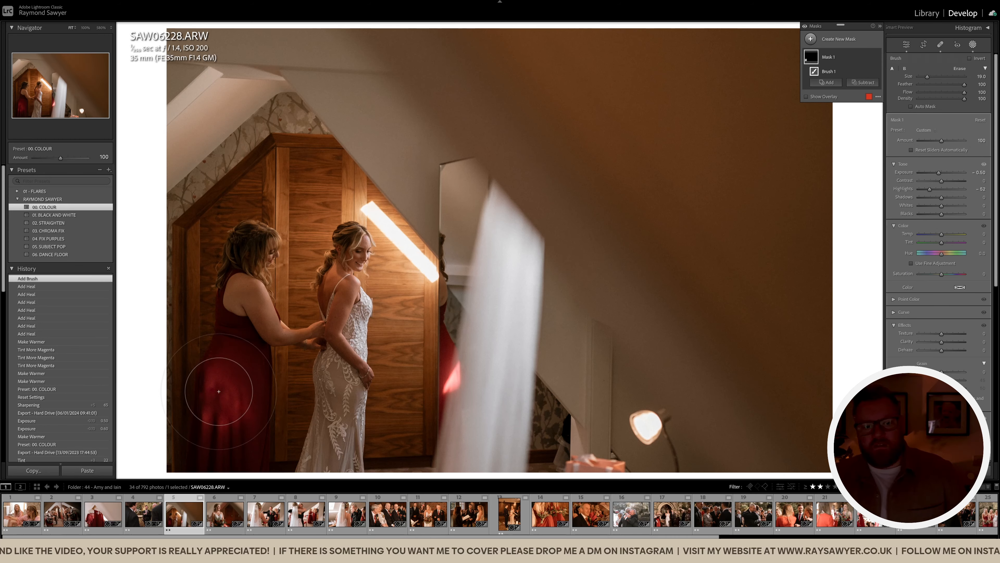
pyautogui.click(194, 385)
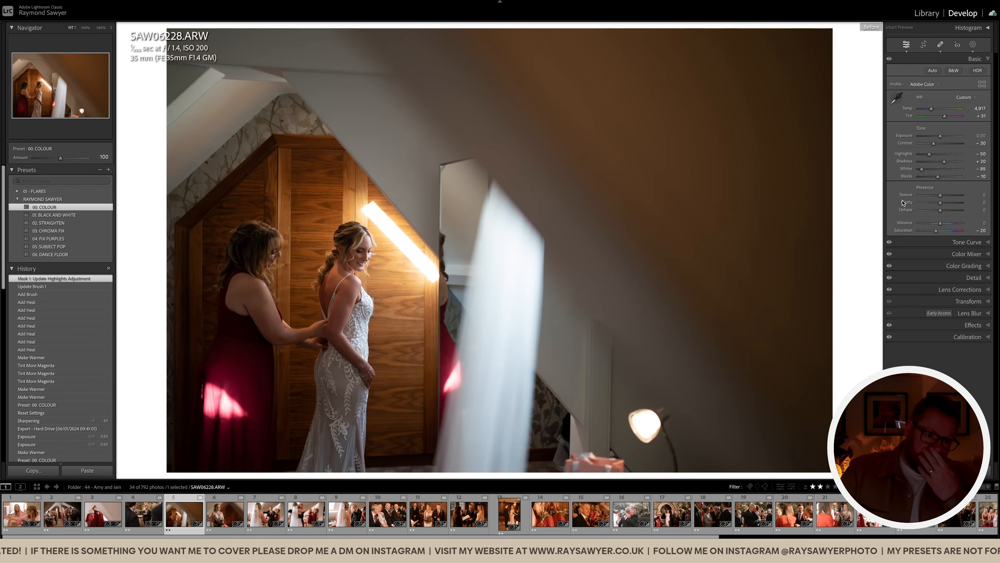
pyautogui.press('\\')
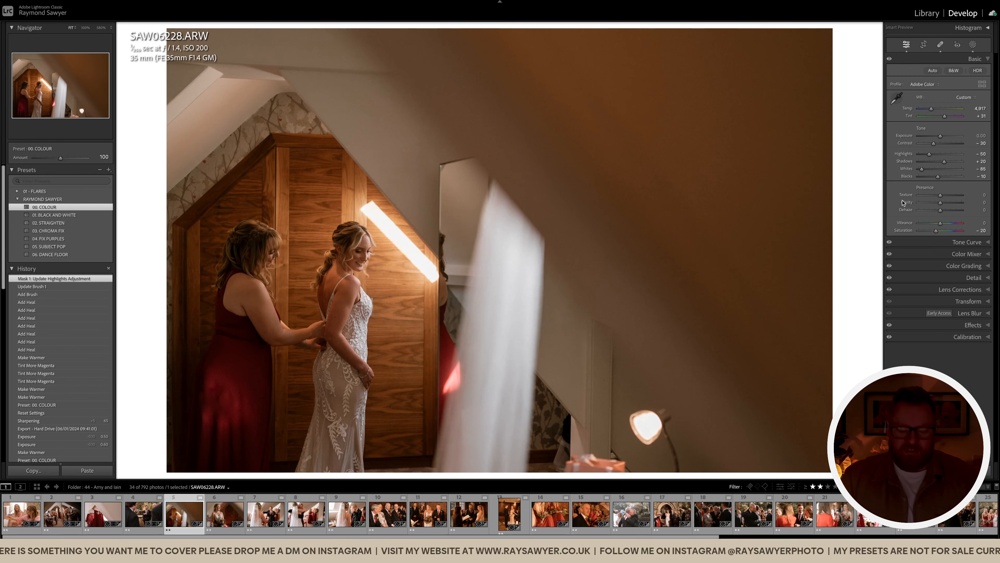
# Straighten the bride photo, heal out the lamp and its cord, and undo a light-bar heal
pyautogui.press('r')
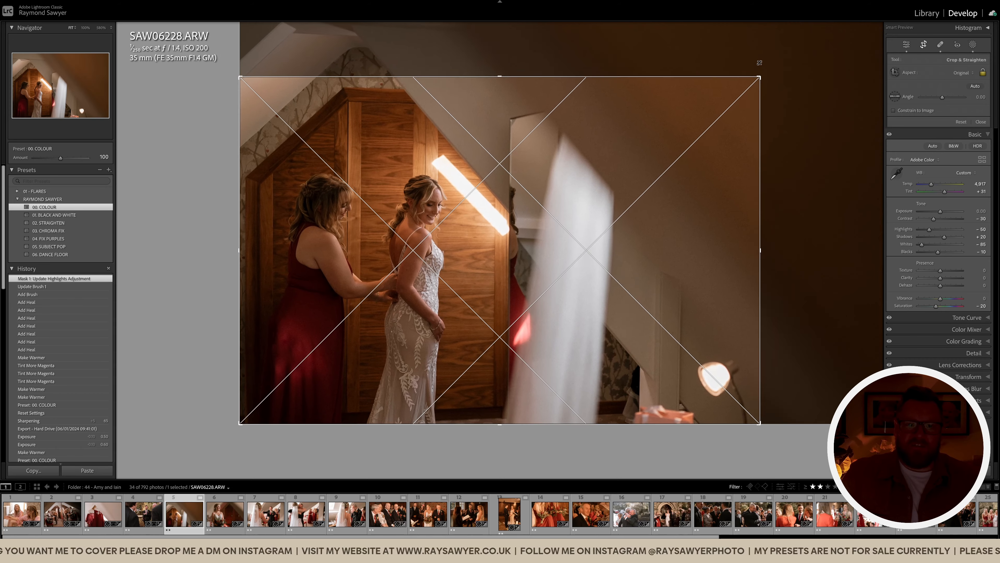
pyautogui.moveTo(823, 116); pyautogui.dragTo(821, 113)
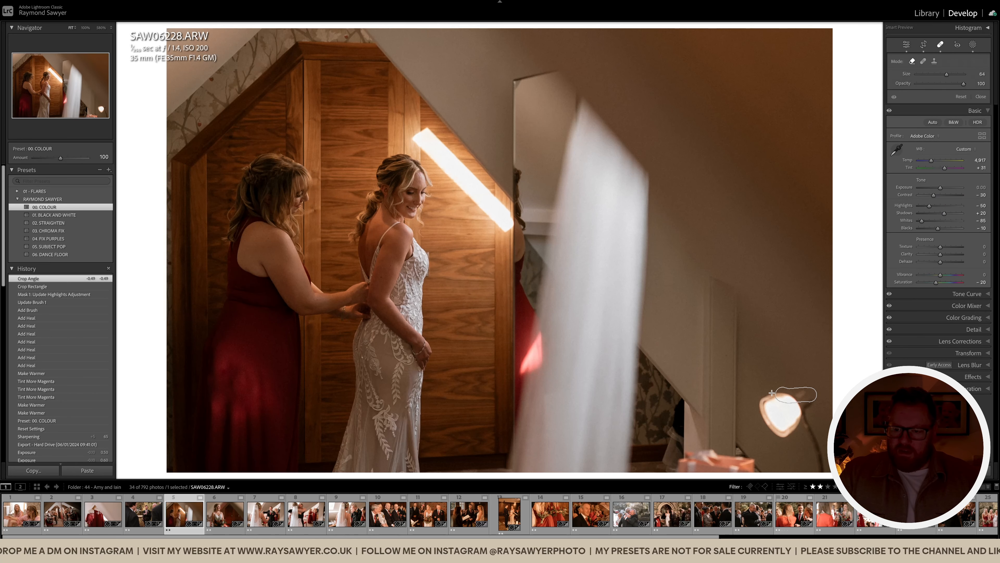
pyautogui.moveTo(814, 398); pyautogui.dragTo(765, 424)
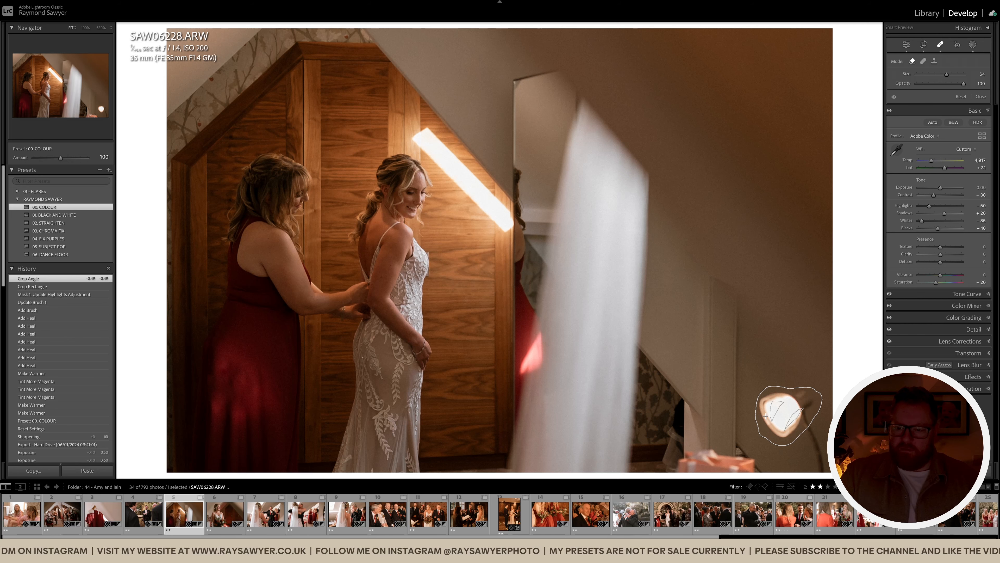
pyautogui.moveTo(766, 425); pyautogui.dragTo(817, 466)
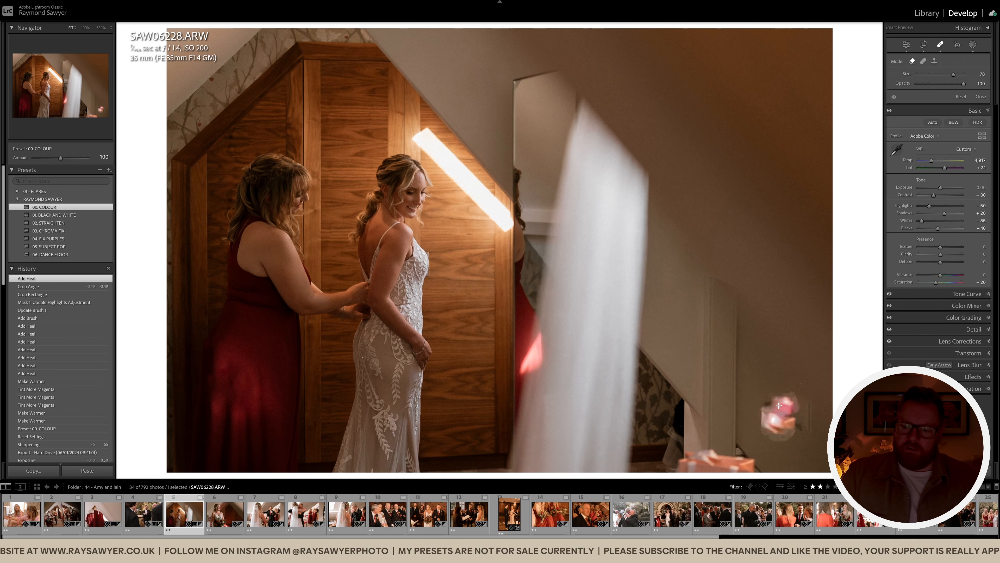
pyautogui.moveTo(779, 405)
pyautogui.mouseDown()
pyautogui.moveTo(766, 426)
pyautogui.moveTo(800, 421)
pyautogui.moveTo(791, 401)
pyautogui.mouseUp()
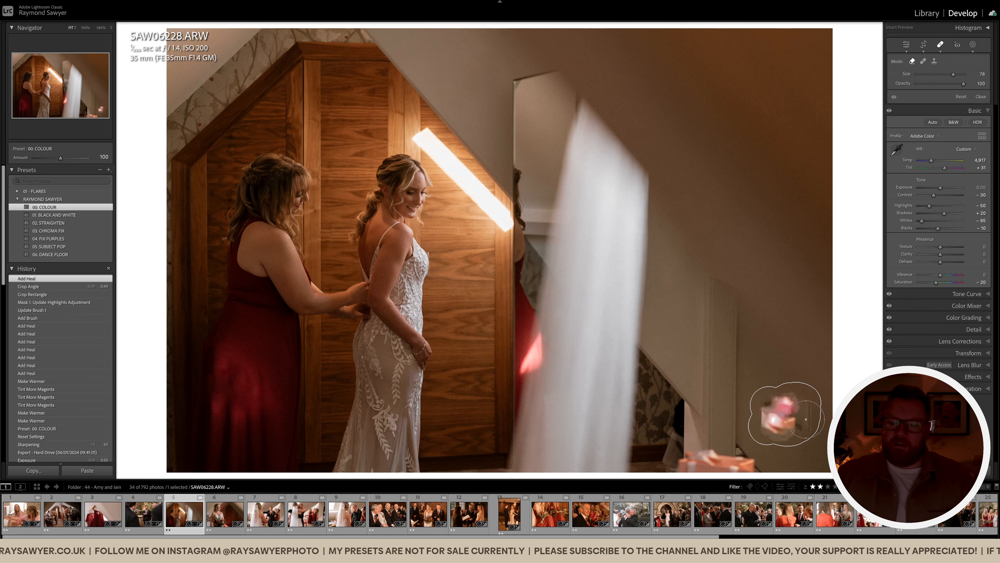
pyautogui.click(656, 441)
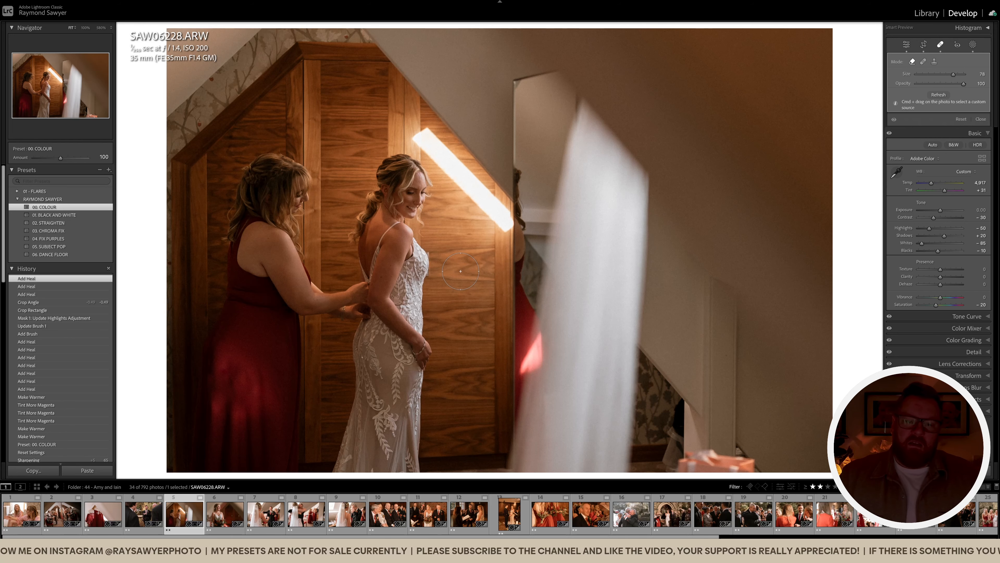
pyautogui.press('q')
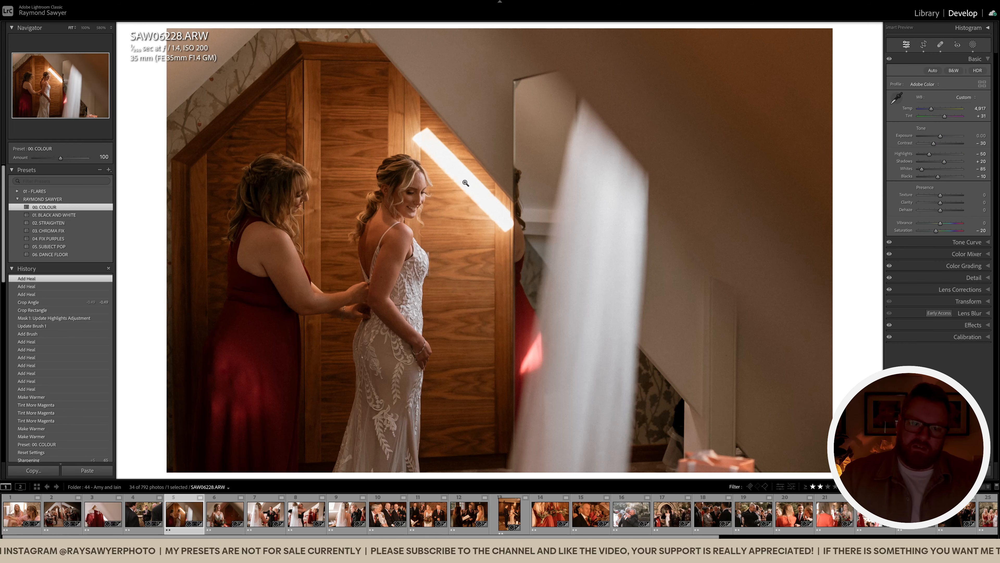
pyautogui.press('q')
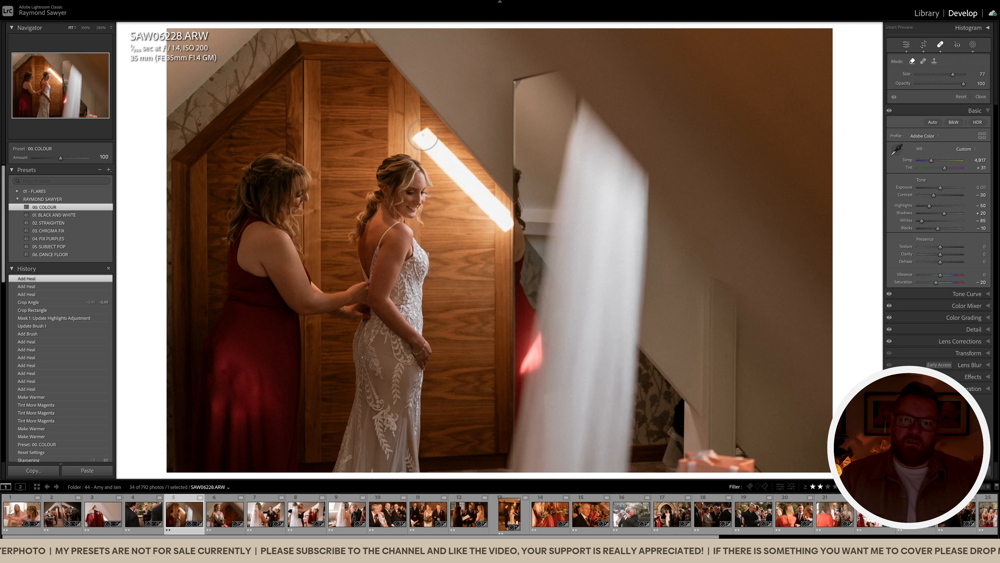
pyautogui.moveTo(422, 134); pyautogui.dragTo(503, 218)
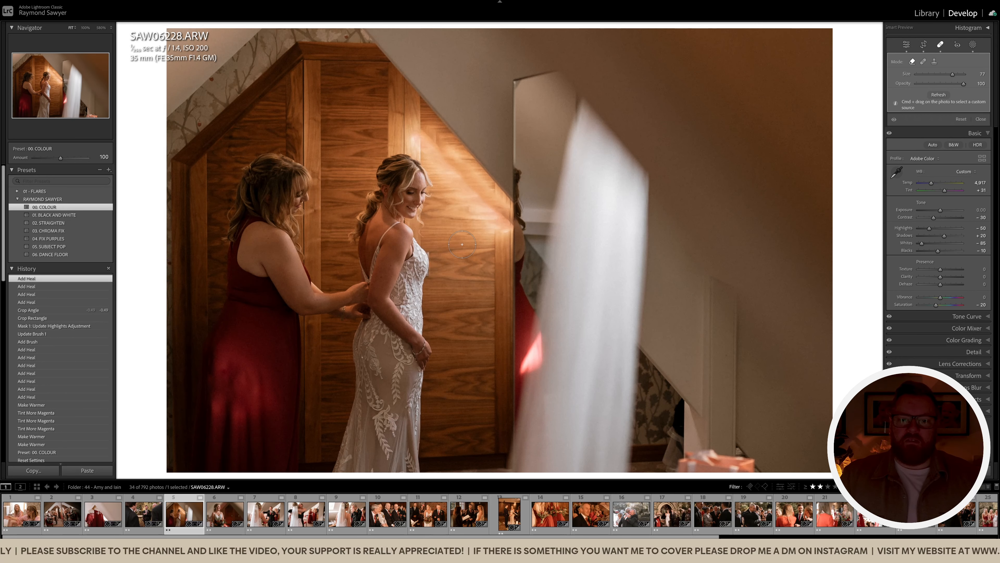
pyautogui.press('super+z')
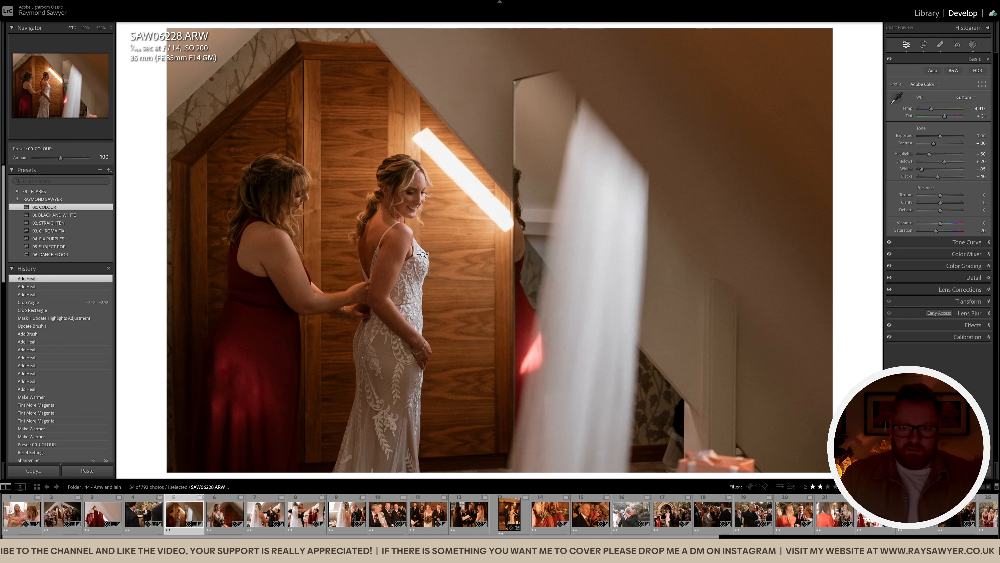
# Add a Subject Pop subject mask, then set exposure −0.20 and tint +40
pyautogui.hotkey('shift', 's')
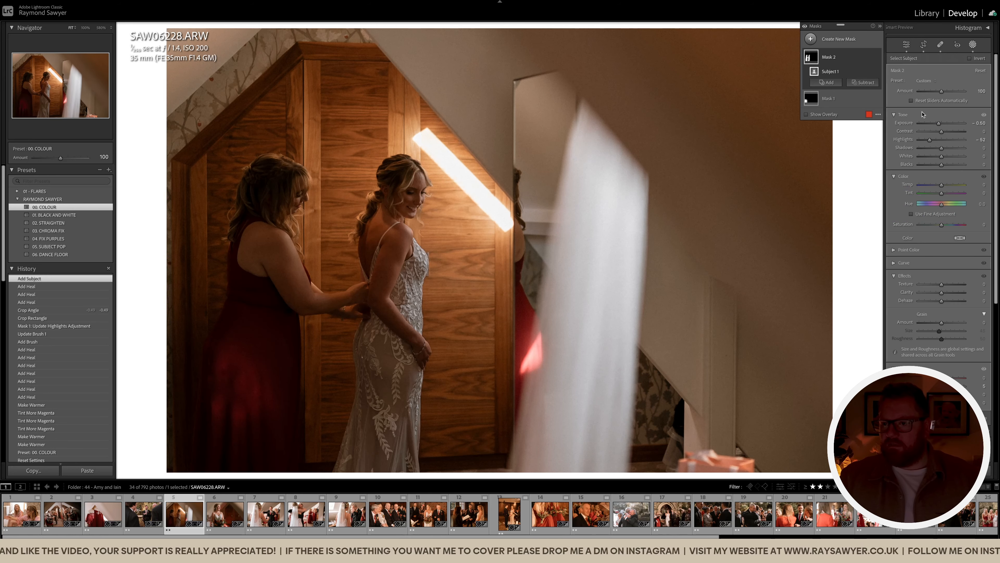
pyautogui.click(925, 80)
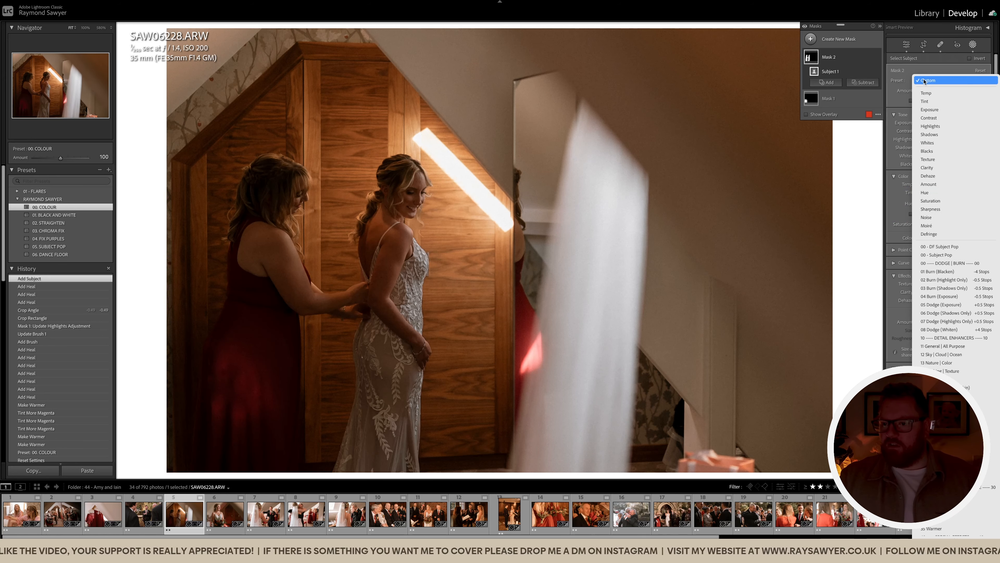
pyautogui.click(944, 258)
pyautogui.press('-')
pyautogui.press('-')
pyautogui.scroll(-1, 526, 249)
pyautogui.press('+')
pyautogui.press('+')
pyautogui.press('+')
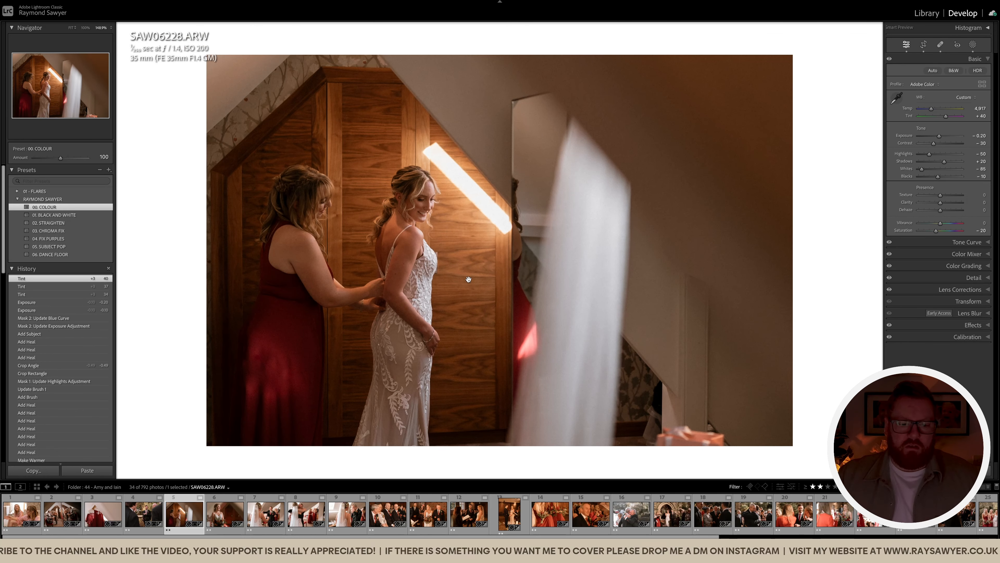
# Darken the bouquet portrait to −0.60 exposure and shift its tint to +40
pyautogui.press('Right')
pyautogui.press('-')
pyautogui.press('-')
pyautogui.press('-')
pyautogui.press('-')
pyautogui.press('-')
pyautogui.press('-')
pyautogui.press(',')
pyautogui.press('+')
pyautogui.press('+')
pyautogui.press('+')
# Warm the bouquet portrait's temperature to 5,944
pyautogui.press(',')
pyautogui.press('+')
pyautogui.press('+')
pyautogui.press('+')
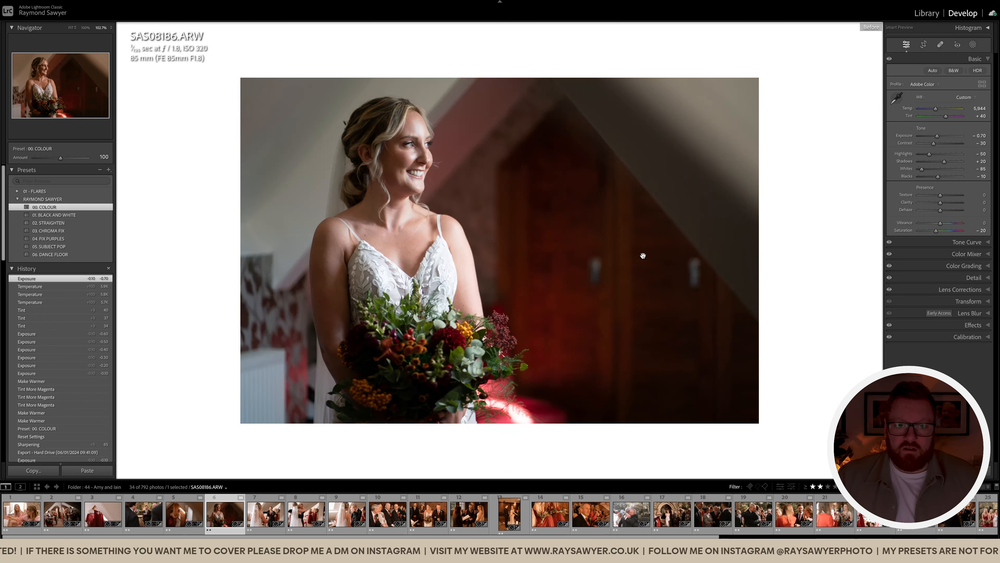
pyautogui.press('\\')
# Straighten the greeting shot, set exposure −0.80, tint +42, temperature 5,183, and paste onto the hug photo
pyautogui.press('Right')
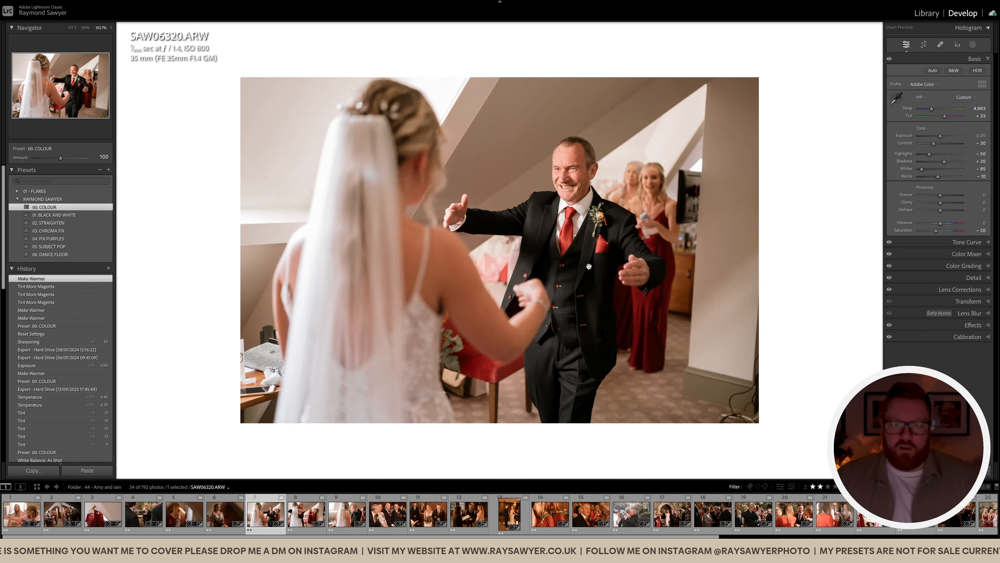
pyautogui.press('r')
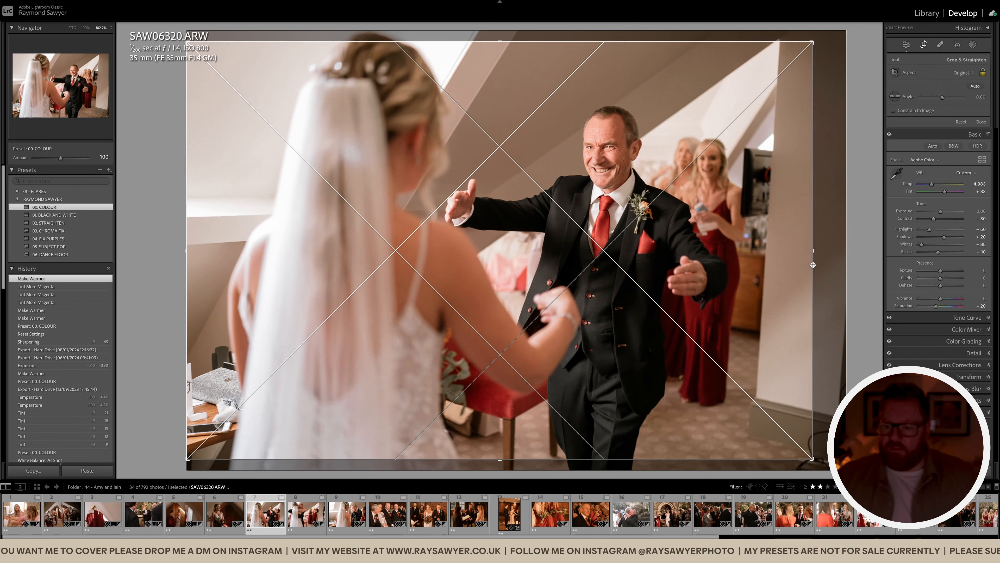
pyautogui.moveTo(808, 264); pyautogui.dragTo(828, 247)
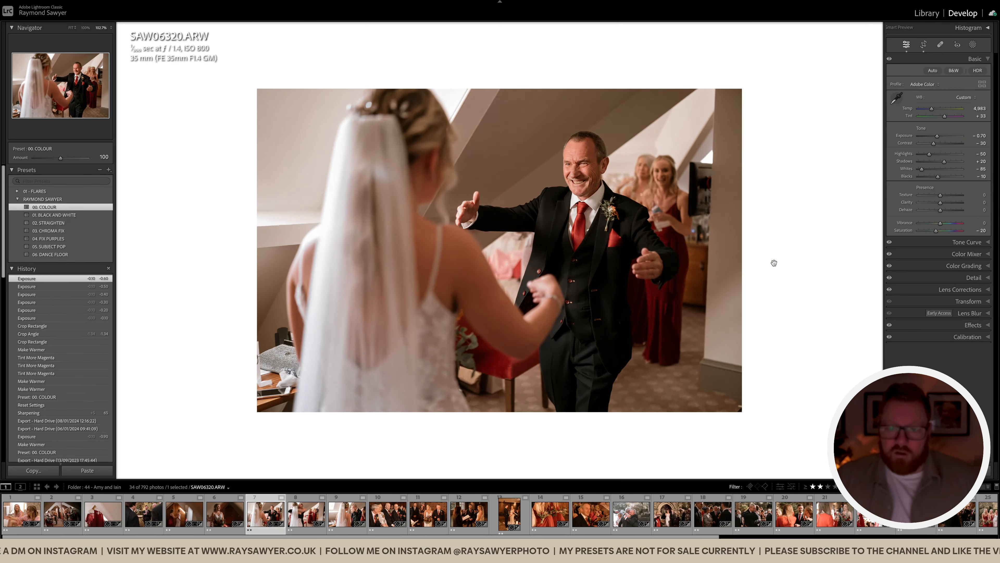
pyautogui.press('-')
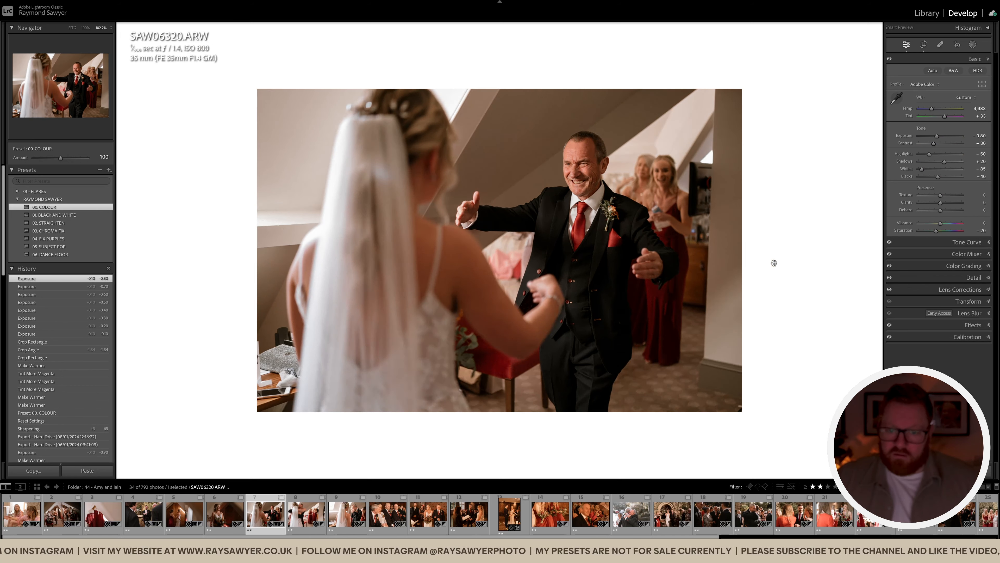
pyautogui.press(',')
pyautogui.press('=')
pyautogui.press('=')
pyautogui.press('=')
pyautogui.press(',')
pyautogui.press('=')
pyautogui.press('=')
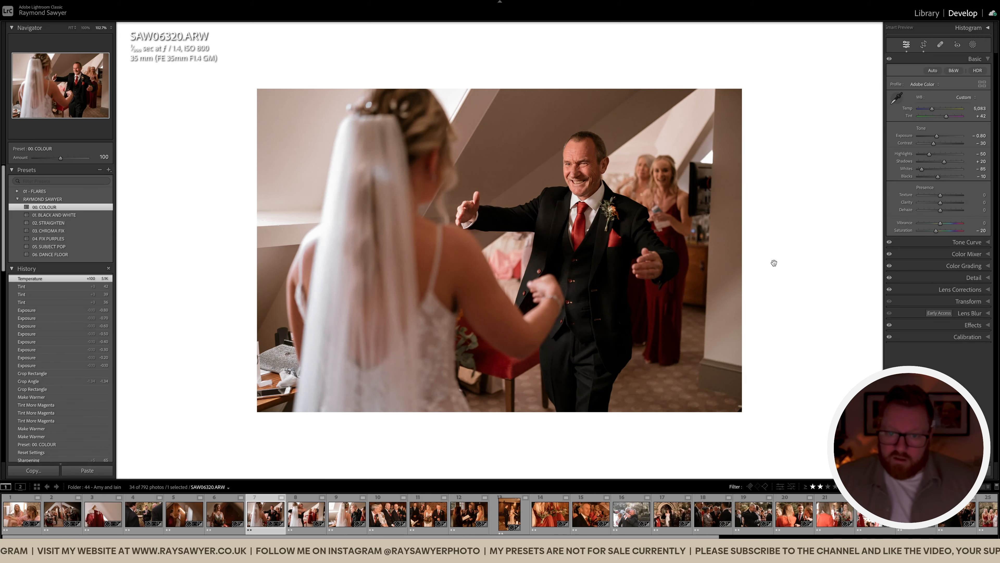
pyautogui.press('Right')
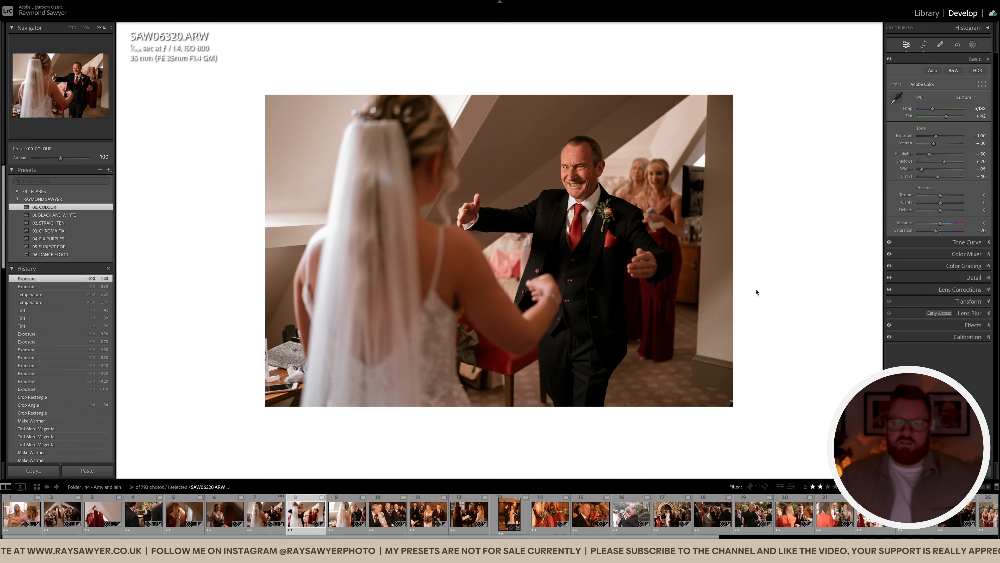
pyautogui.hotkey('ctrl', 'shift', 'v')
# Rotate the hug photo's crop to −3.20° and shift the photo right
pyautogui.press('r')
pyautogui.moveTo(822, 221); pyautogui.dragTo(822, 222)
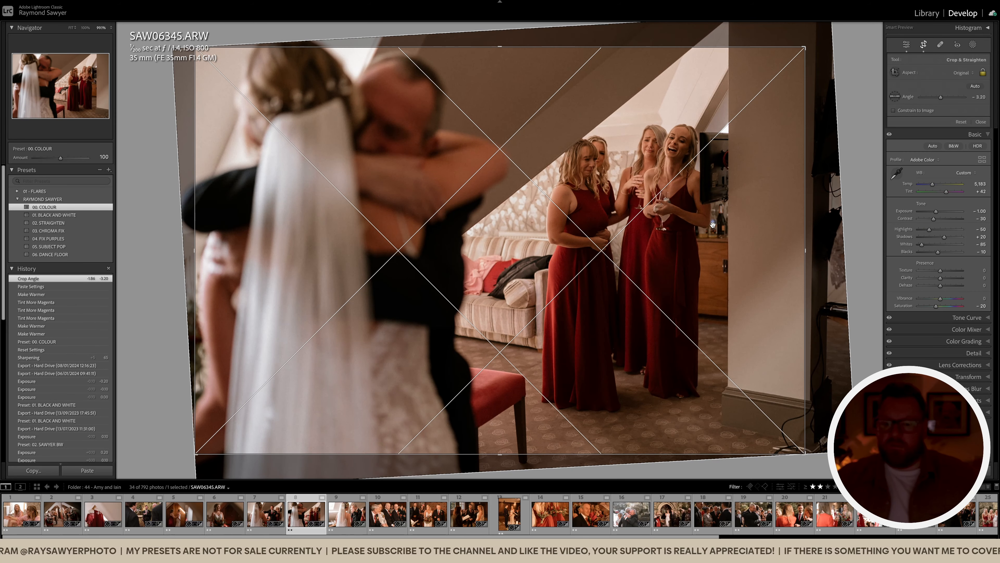
pyautogui.moveTo(712, 225); pyautogui.dragTo(732, 226)
pyautogui.press('Return')
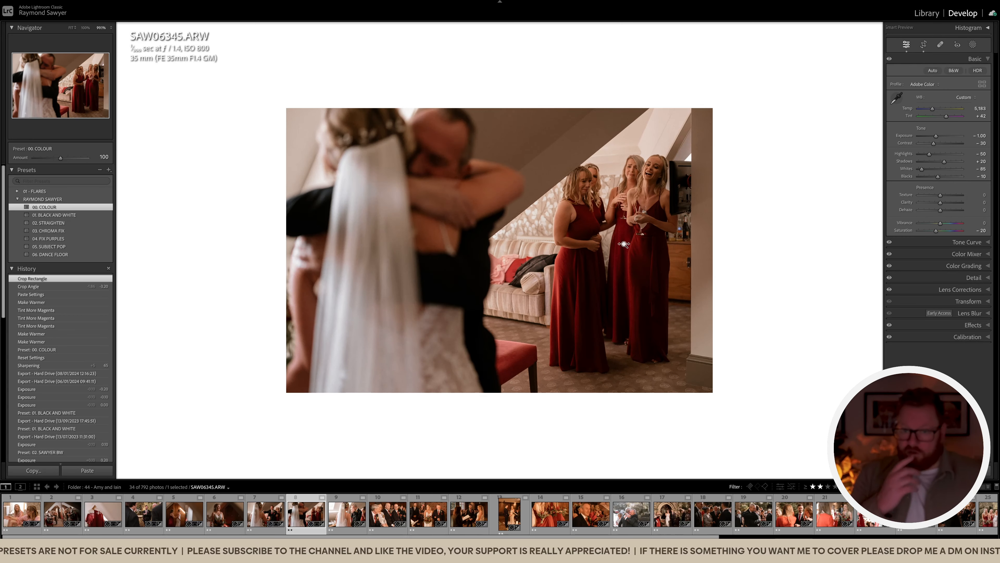
# Mask the subject minus a left-side linear gradient and raise exposure to −0.90
pyautogui.hotkey('shift', 'w')
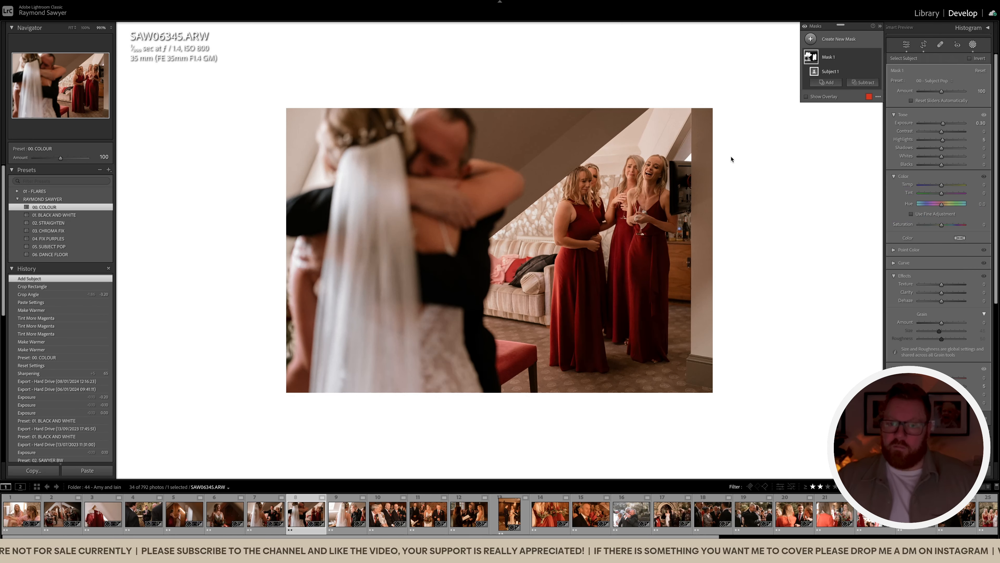
pyautogui.click(863, 82)
pyautogui.click(871, 173)
pyautogui.moveTo(476, 198); pyautogui.dragTo(576, 199)
pyautogui.hotkey('shift', 'w')
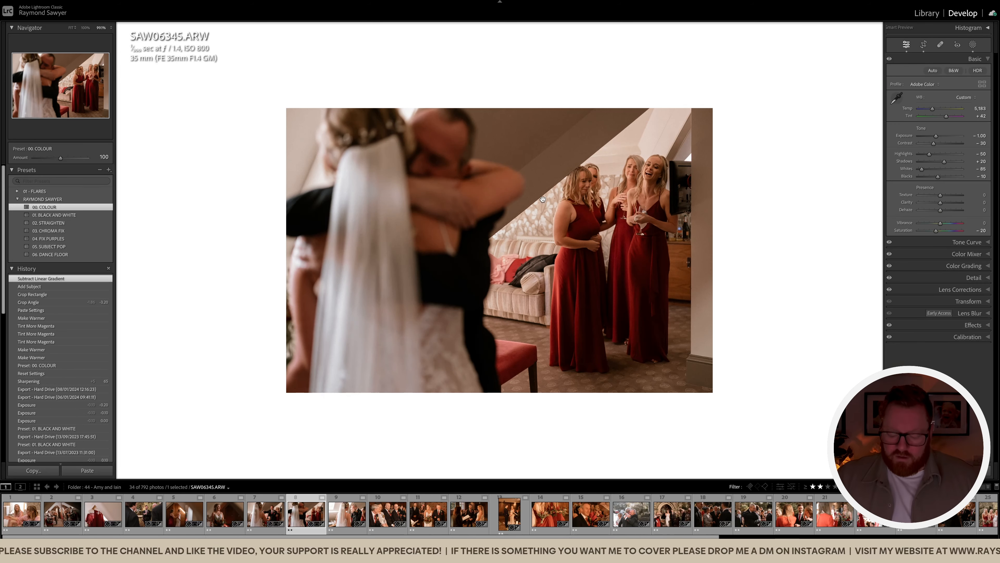
pyautogui.press('=')
pyautogui.press('=')
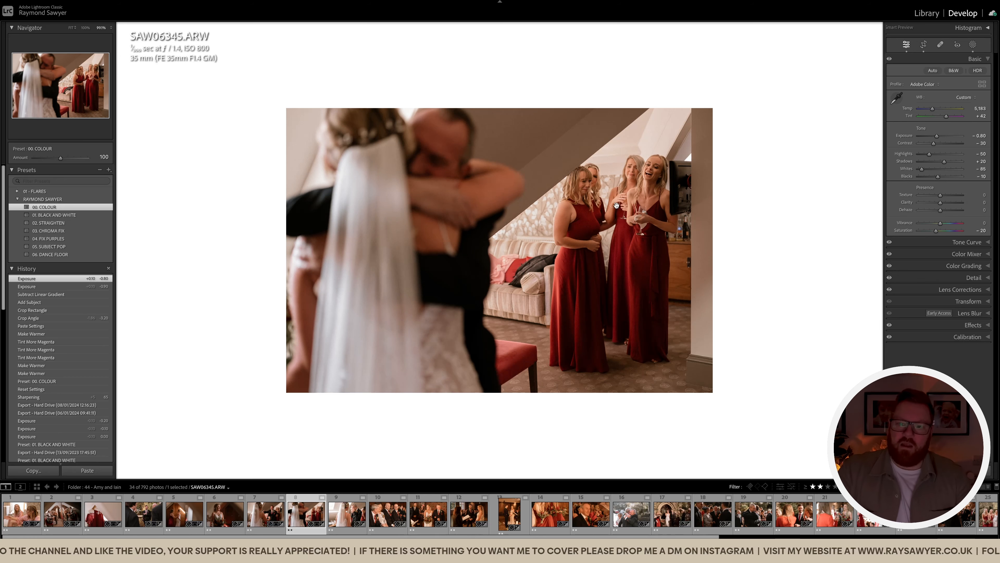
pyautogui.press('Right')
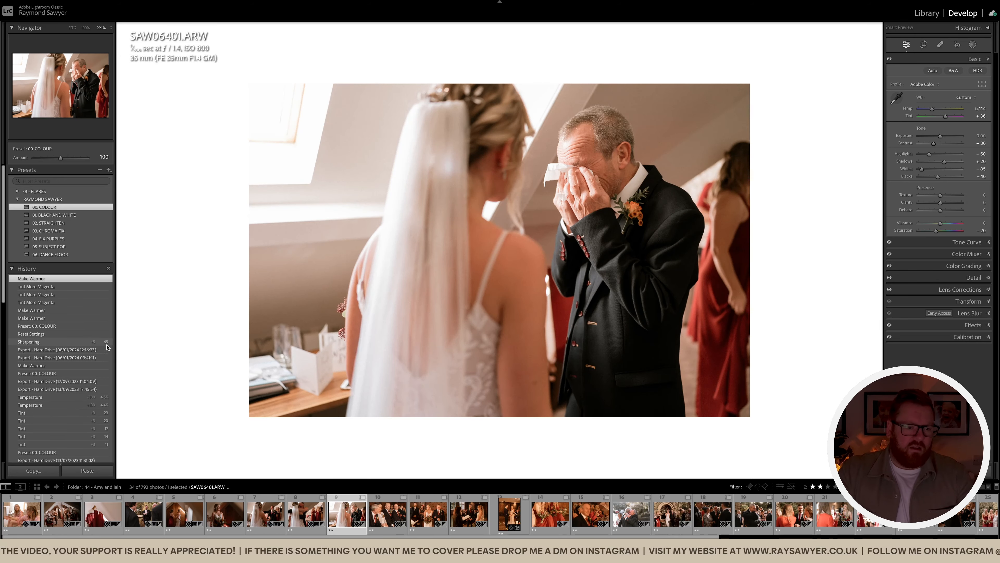
# Apply the 01. BLACK AND WHITE preset and lower exposure to -1.70
pyautogui.press('r')
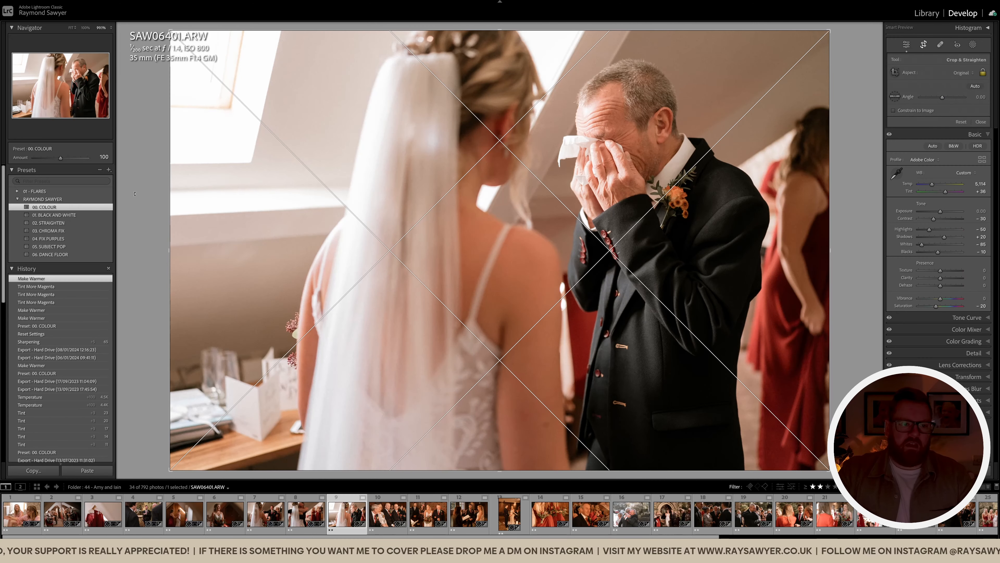
pyautogui.click(73, 215)
pyautogui.press('r')
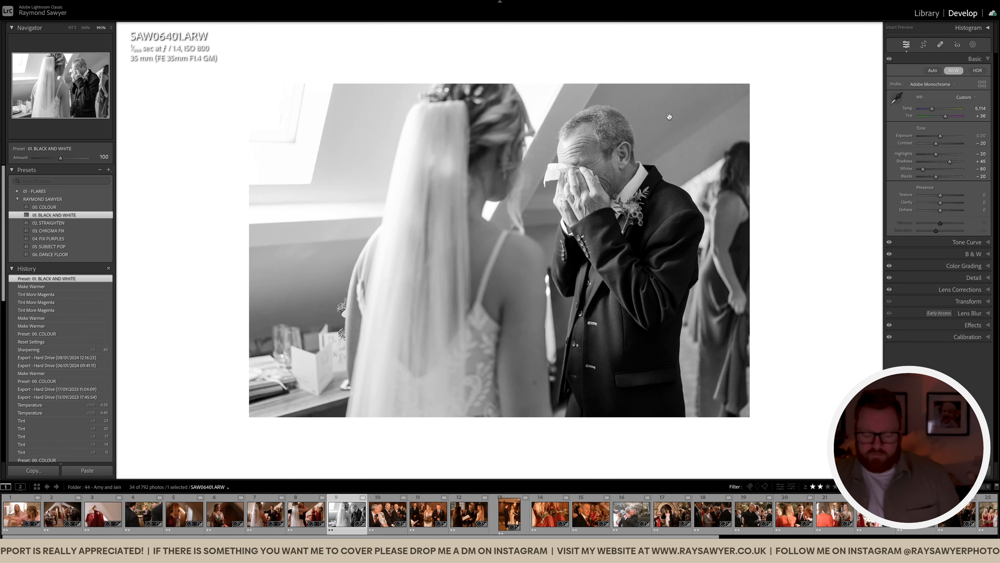
pyautogui.press('-')
pyautogui.press('-')
pyautogui.press('-')
pyautogui.press('-')
pyautogui.press('-')
pyautogui.press('-')
pyautogui.press('-')
pyautogui.press('-')
pyautogui.press('-')
pyautogui.press('-')
pyautogui.press('-')
pyautogui.press('-')
pyautogui.press('-')
pyautogui.press('-')
pyautogui.press('-')
pyautogui.press('-')
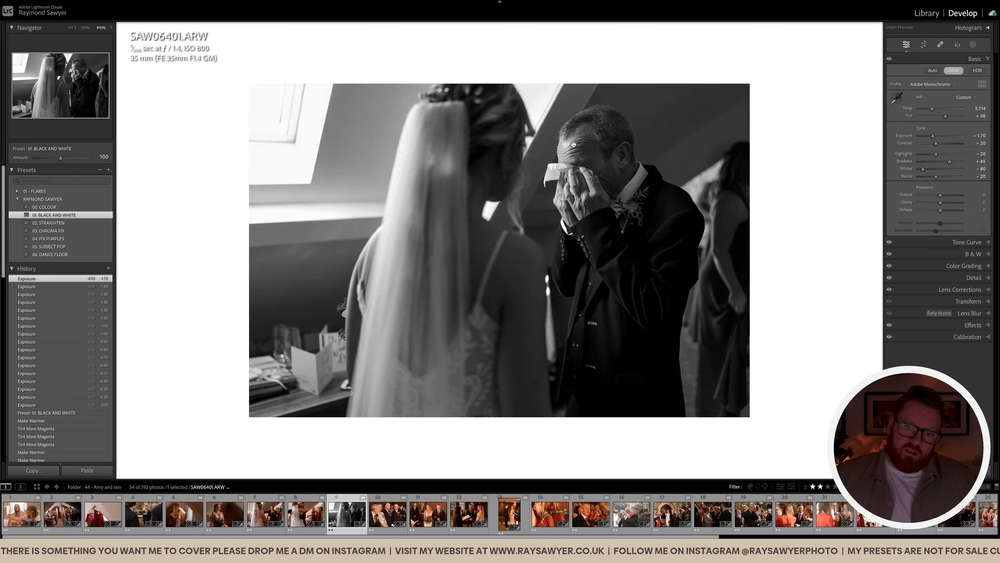
# Crop the black-and-white photo tighter, shift the photo down in the frame, and go to the next photo
pyautogui.press('r')
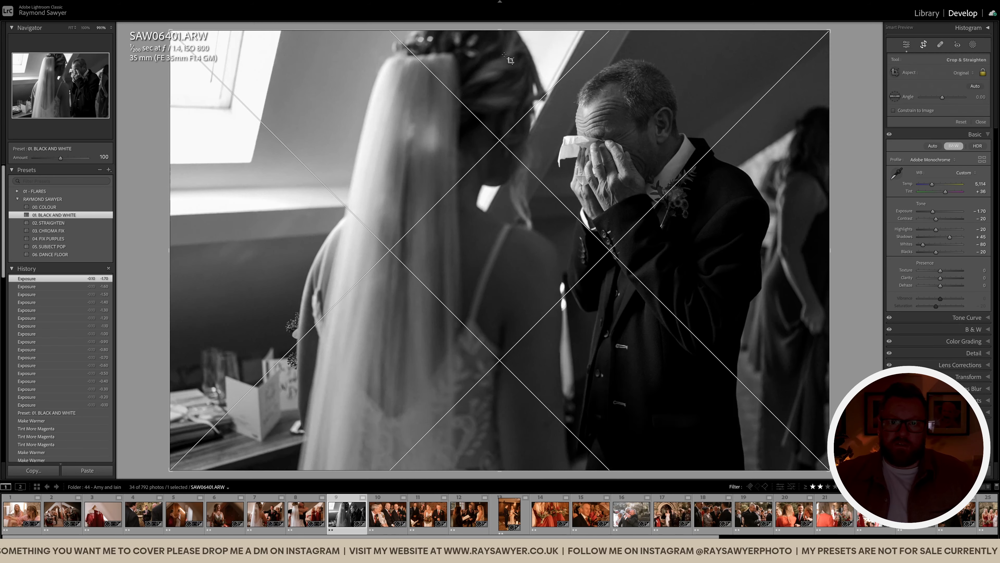
pyautogui.moveTo(502, 380); pyautogui.dragTo(503, 407)
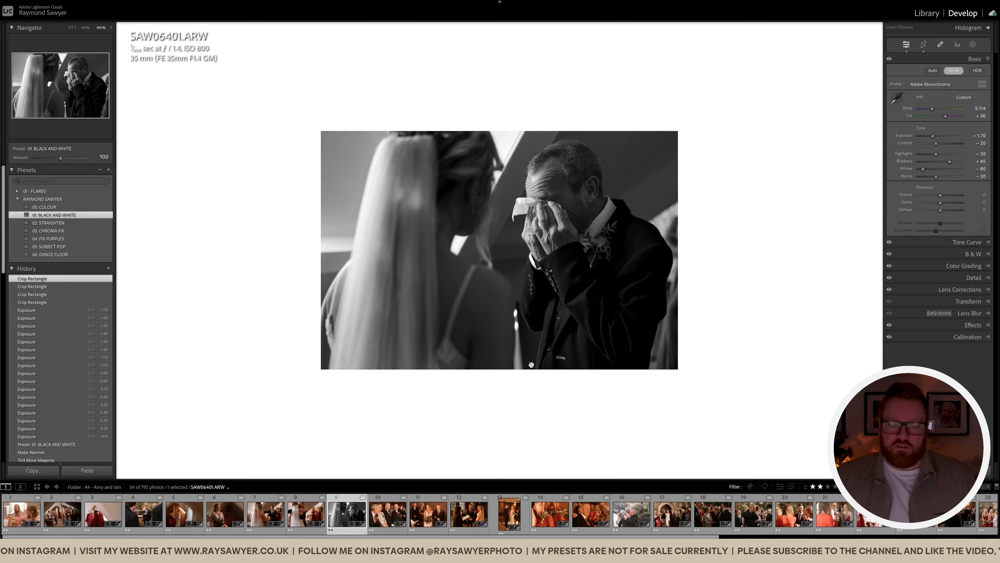
pyautogui.press('r')
pyautogui.moveTo(544, 345); pyautogui.dragTo(542, 352)
pyautogui.press('r')
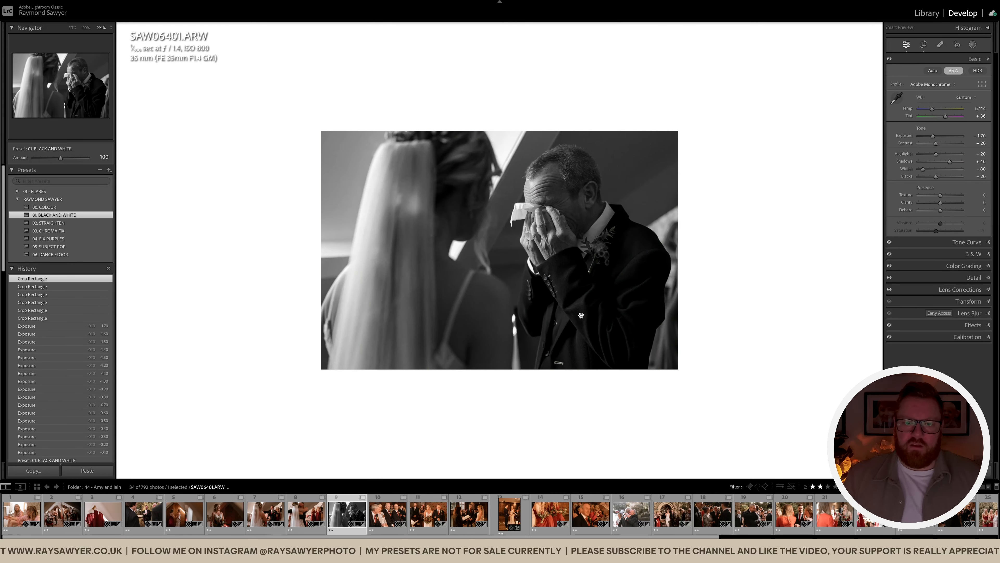
pyautogui.press('Right')
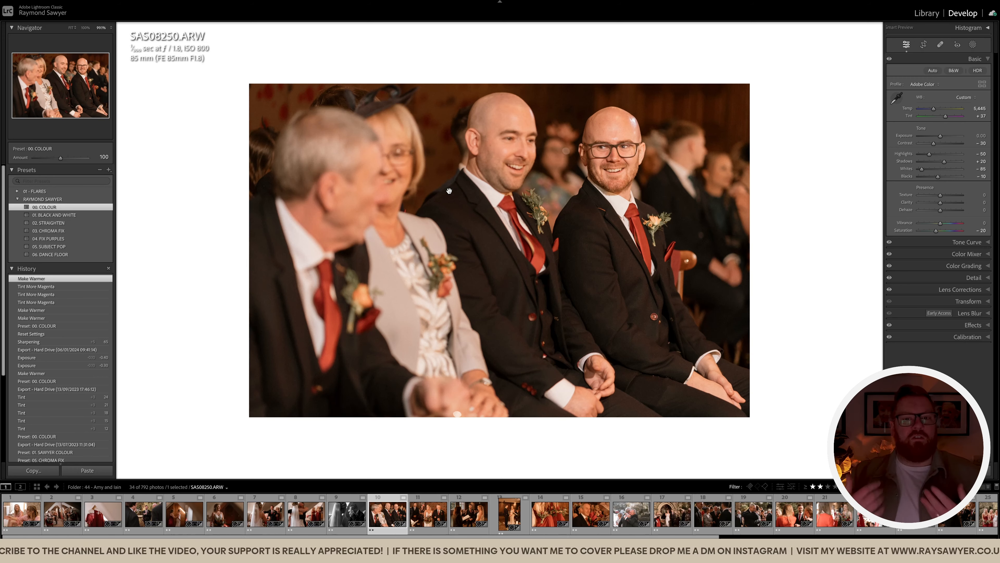
# Darken exposure to -0.50 and shift tint toward magenta to +43
pyautogui.press('-')
pyautogui.press('-')
pyautogui.press('-')
pyautogui.press('-')
pyautogui.press('=')
pyautogui.press('=')
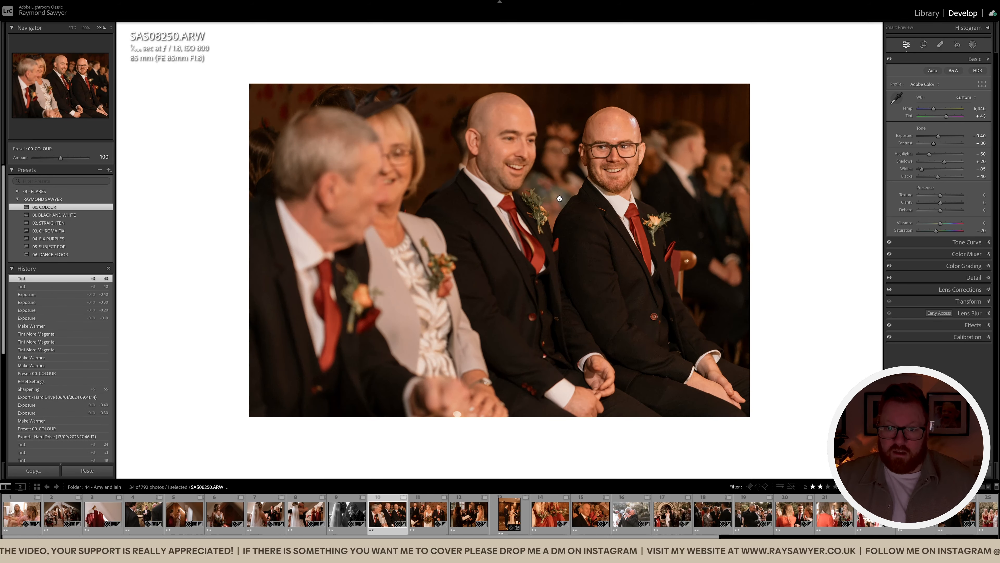
pyautogui.press('-')
# Go to the bride-and-father aisle photo and rotate it slightly to level it
pyautogui.press('Right')
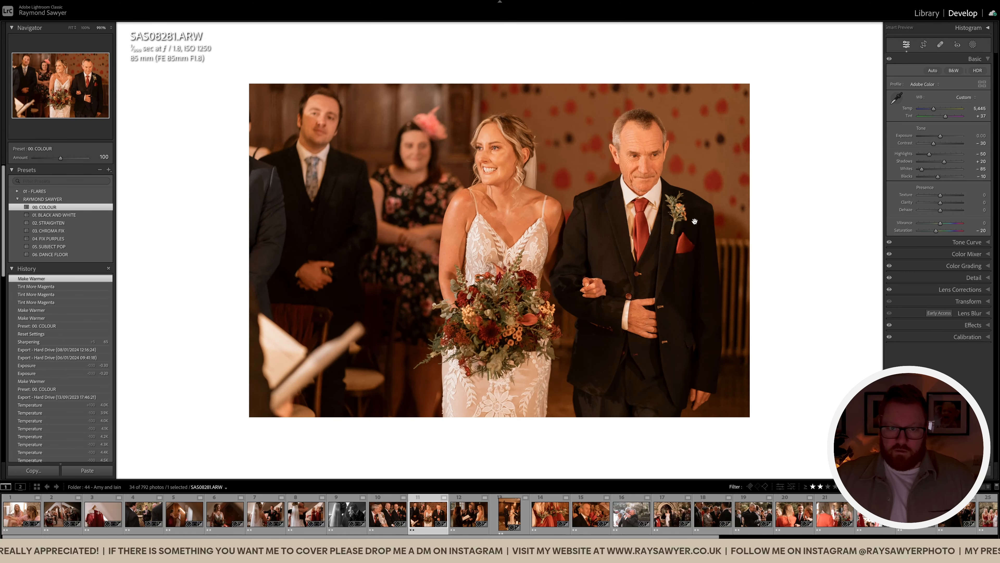
pyautogui.press('r')
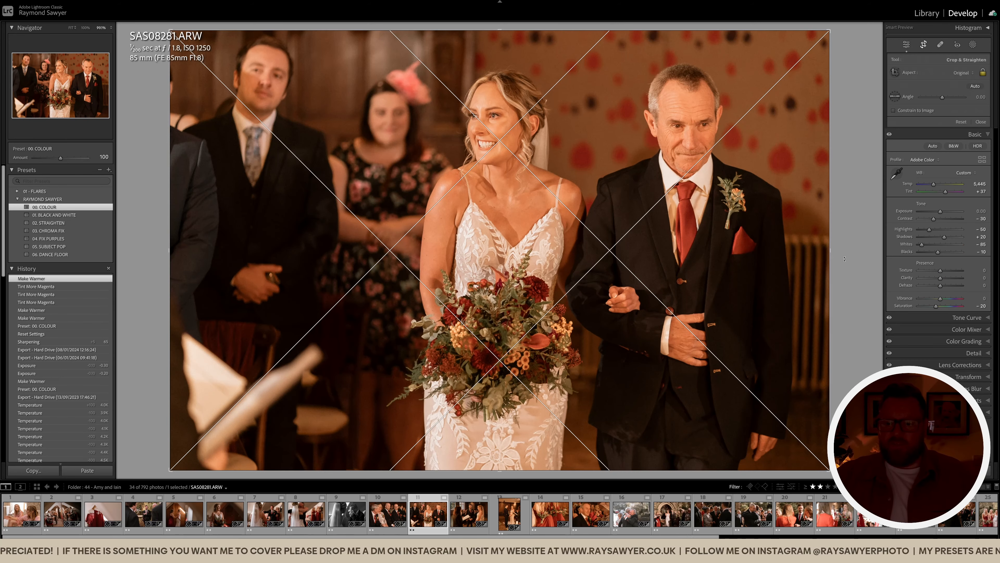
pyautogui.moveTo(843, 262); pyautogui.dragTo(843, 257)
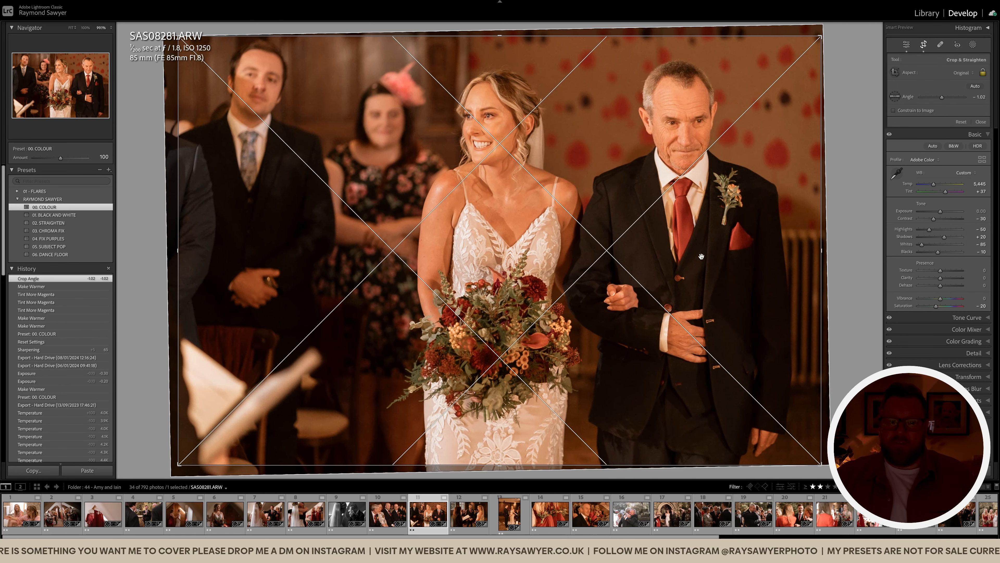
pyautogui.press('r')
# Set exposure -0.60, tint +43 and temperature 4,745, compare before/after, then go to the next photo
pyautogui.press('-')
pyautogui.press('-')
pyautogui.press('-')
pyautogui.press('-')
pyautogui.press('-')
pyautogui.press('-')
pyautogui.press(',')
pyautogui.press('+')
pyautogui.press('+')
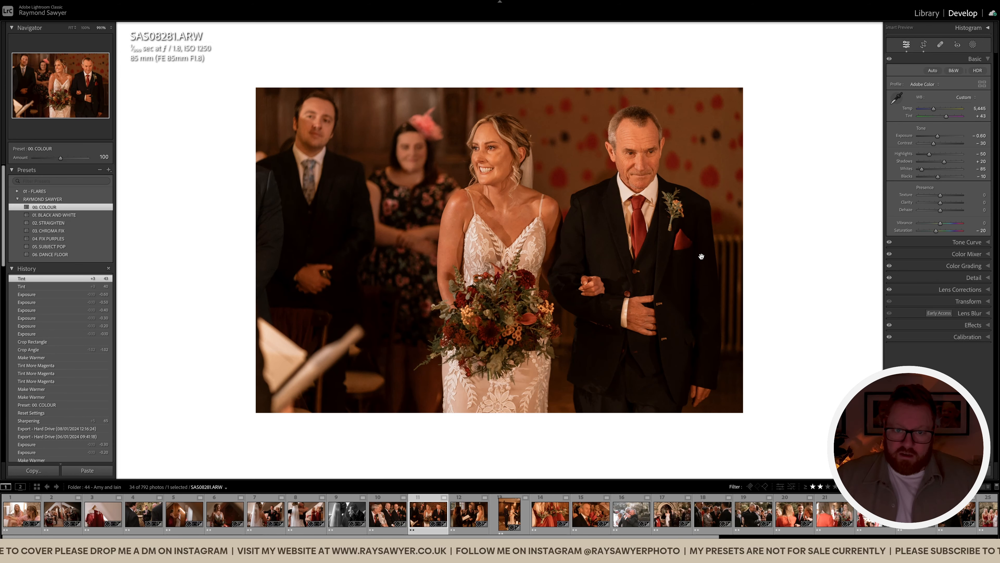
pyautogui.press(',')
pyautogui.press('-')
pyautogui.press('-')
pyautogui.press('-')
pyautogui.press('-')
pyautogui.press('-')
pyautogui.press('-')
pyautogui.press('-')
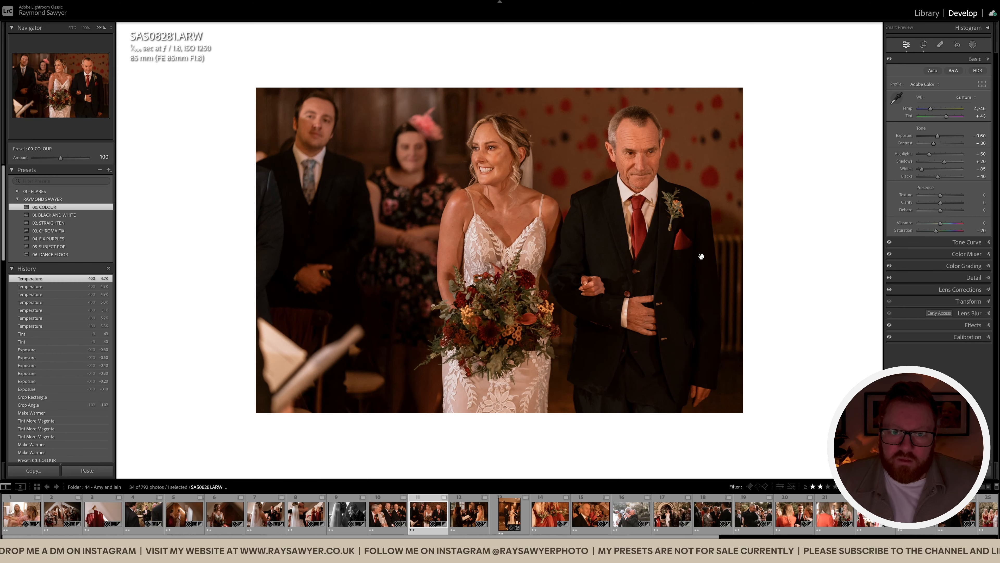
pyautogui.press('\\')
pyautogui.press('\\')
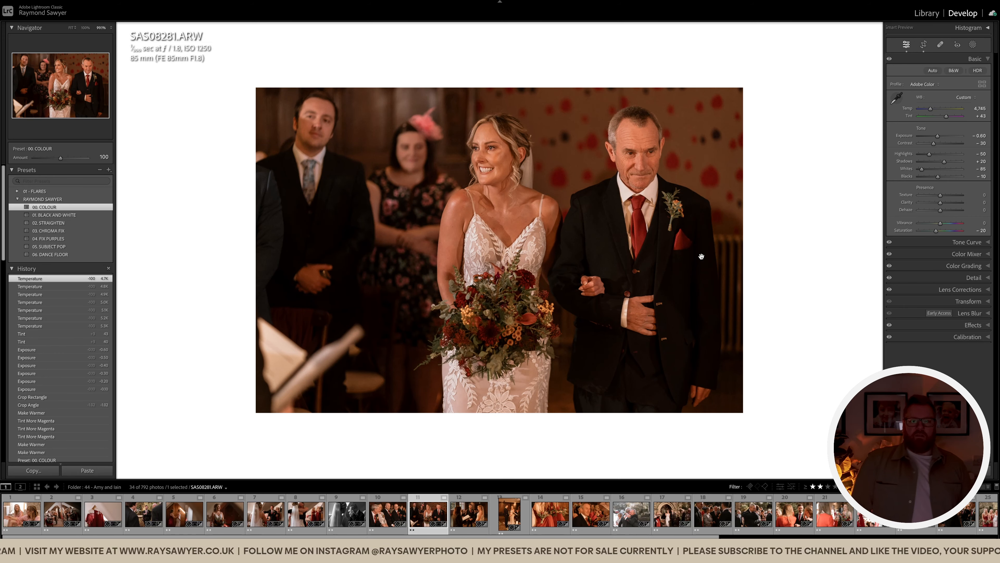
pyautogui.press('Right')
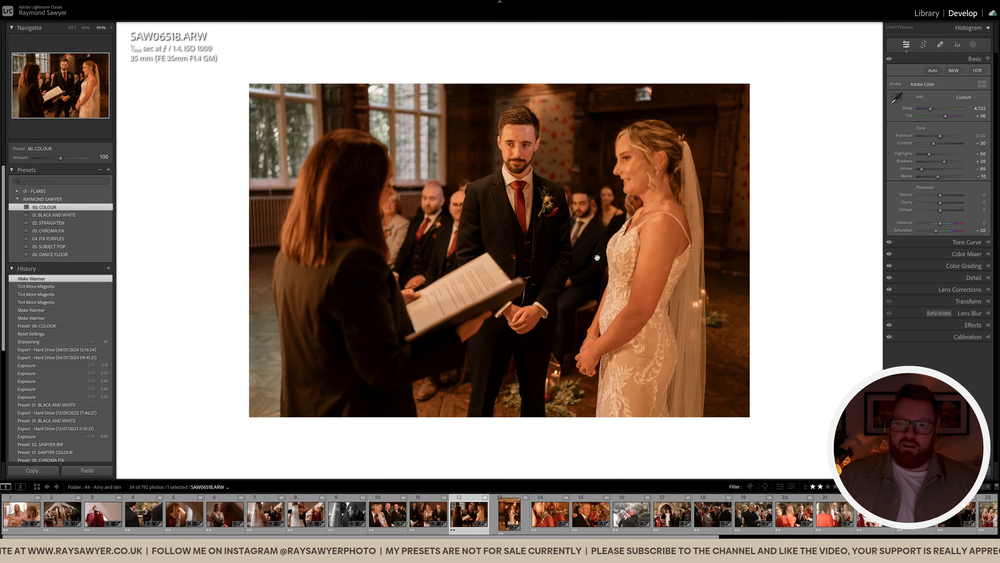
# Compare with the original, then heal a distracting spot with Spot Removal
pyautogui.press('\\')
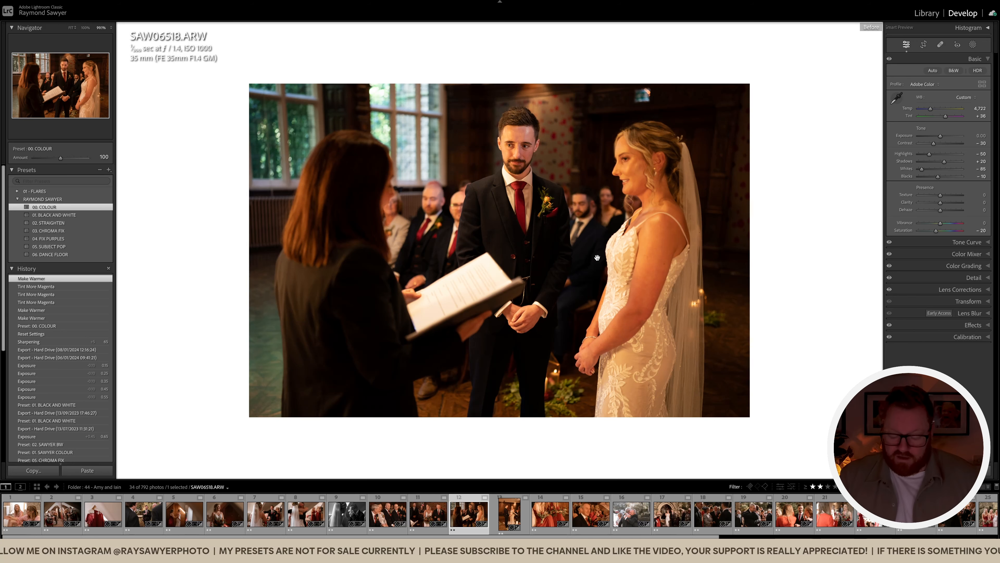
pyautogui.press('\\')
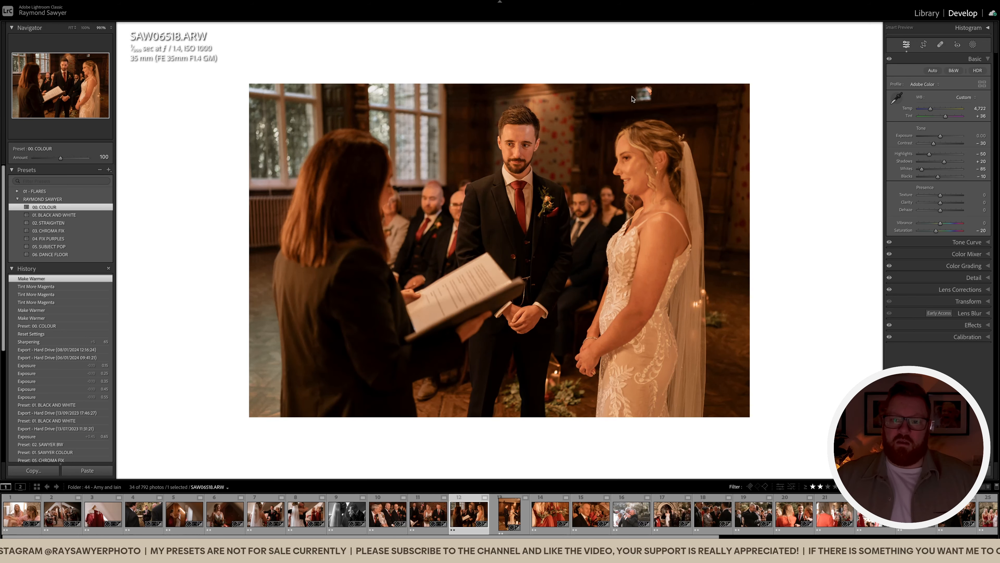
pyautogui.press('q')
pyautogui.click(645, 94)
pyautogui.press('q')
# Cool the temperature toward 4,222 K and nudge tint to +42
pyautogui.press('-')
pyautogui.press('-')
pyautogui.press('-')
pyautogui.press('-')
pyautogui.press('.')
pyautogui.press('=')
pyautogui.press('=')
pyautogui.press(',')
pyautogui.press('-')
pyautogui.press('-')
pyautogui.press('-')
pyautogui.press('-')
pyautogui.press('=')
pyautogui.press('=')
pyautogui.press('=')
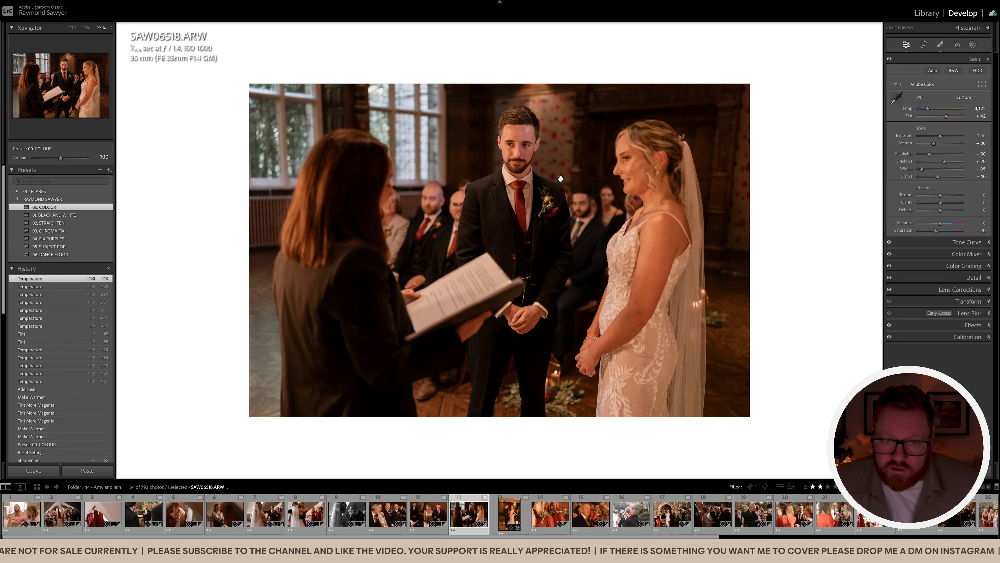
pyautogui.press('-')
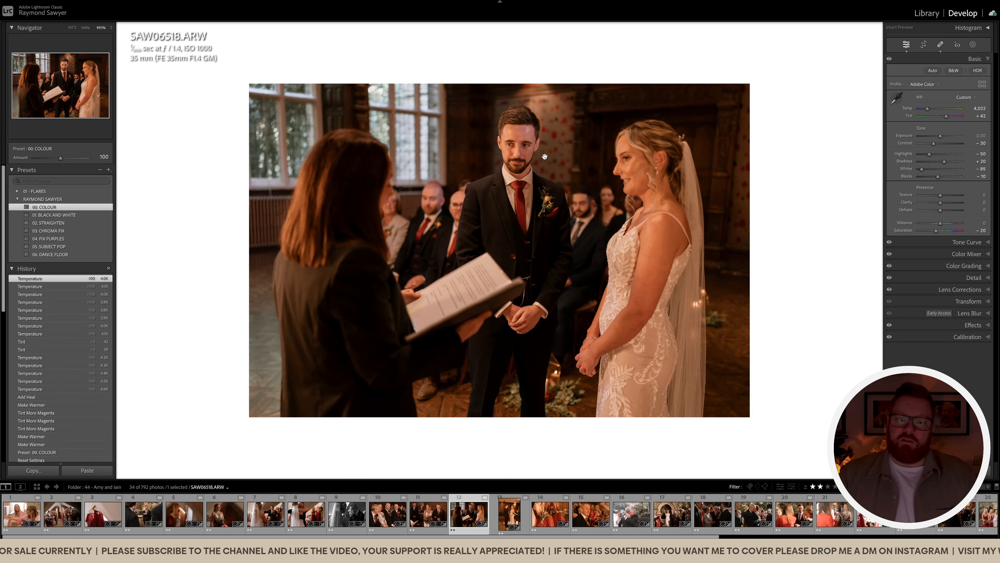
# Fine-tune temperature on the groom's face, straighten to −0.58°, and go to SAW06571.ARW
pyautogui.click(541, 132)
pyautogui.moveTo(540, 92); pyautogui.dragTo(528, 152)
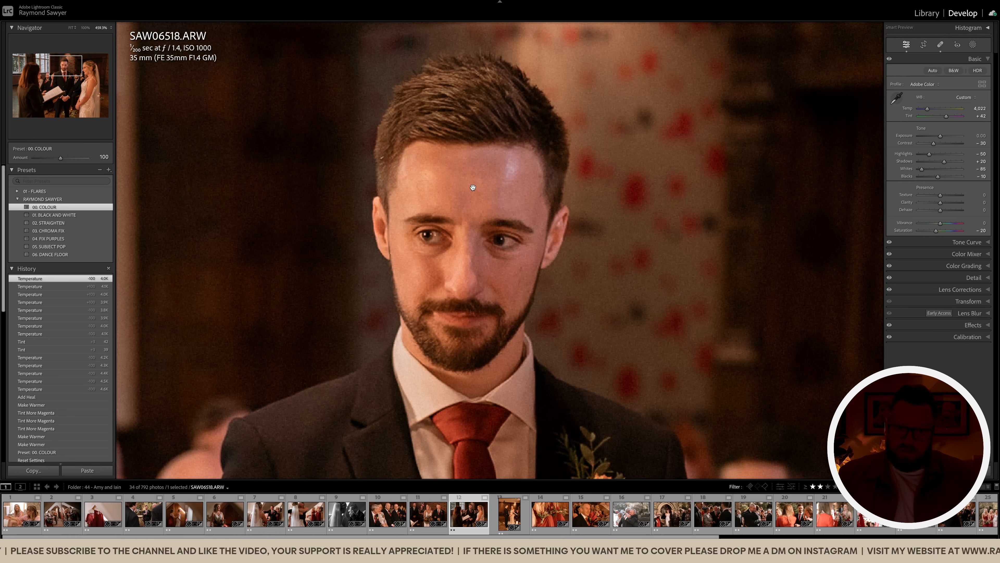
pyautogui.press('-')
pyautogui.press('-')
pyautogui.press('-')
pyautogui.press('-')
pyautogui.press('-')
pyautogui.press('-')
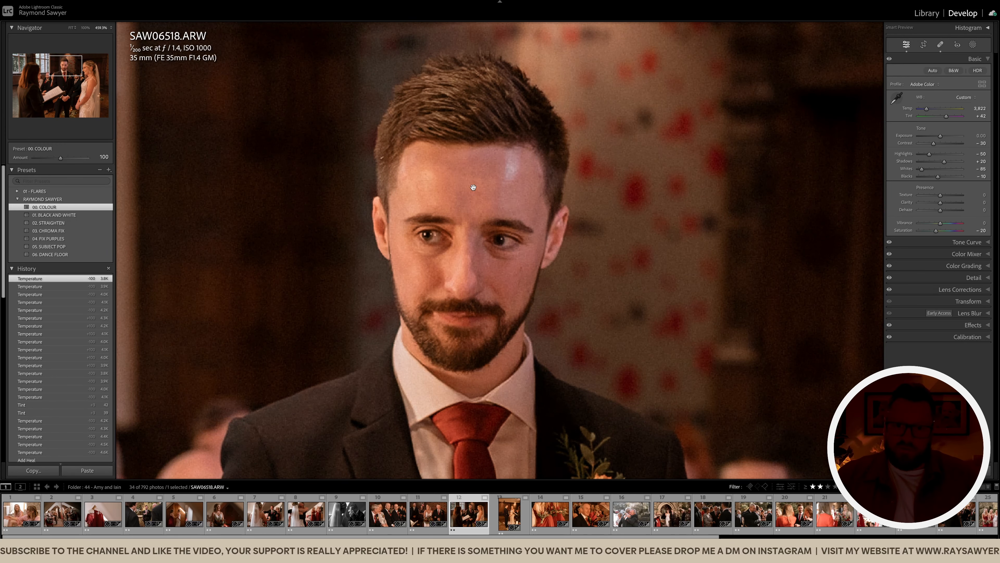
pyautogui.press('+')
pyautogui.press('+')
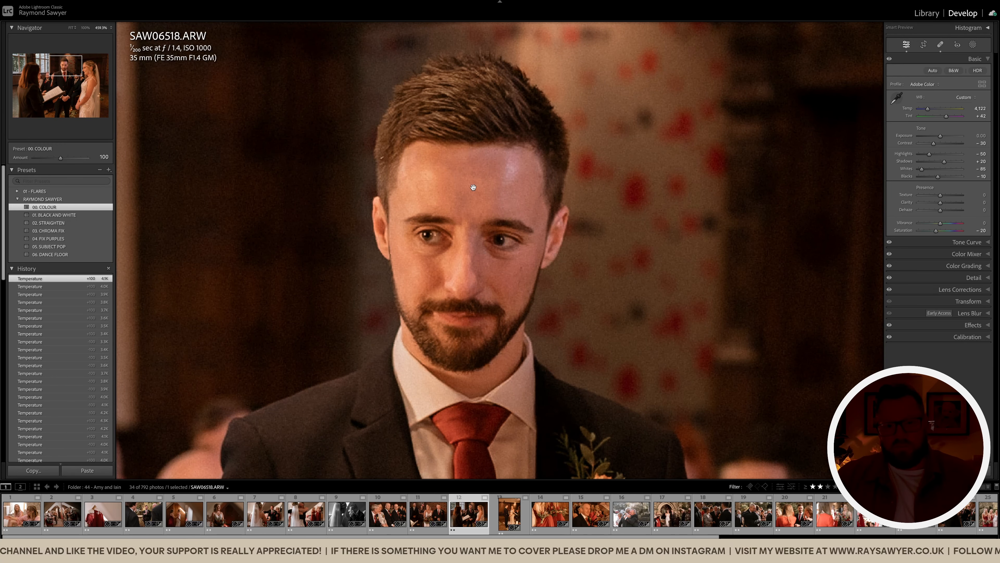
pyautogui.press('r')
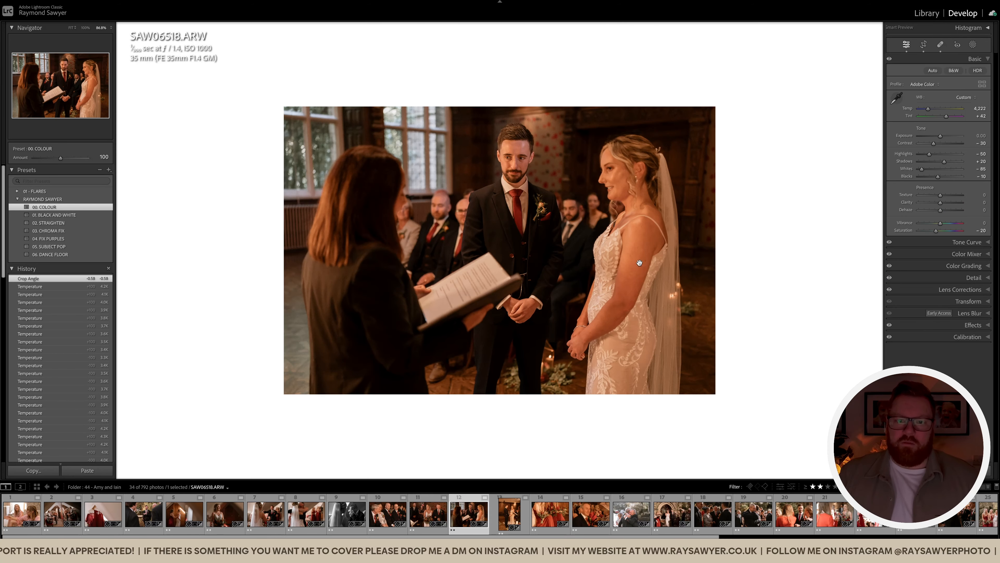
pyautogui.press('Right')
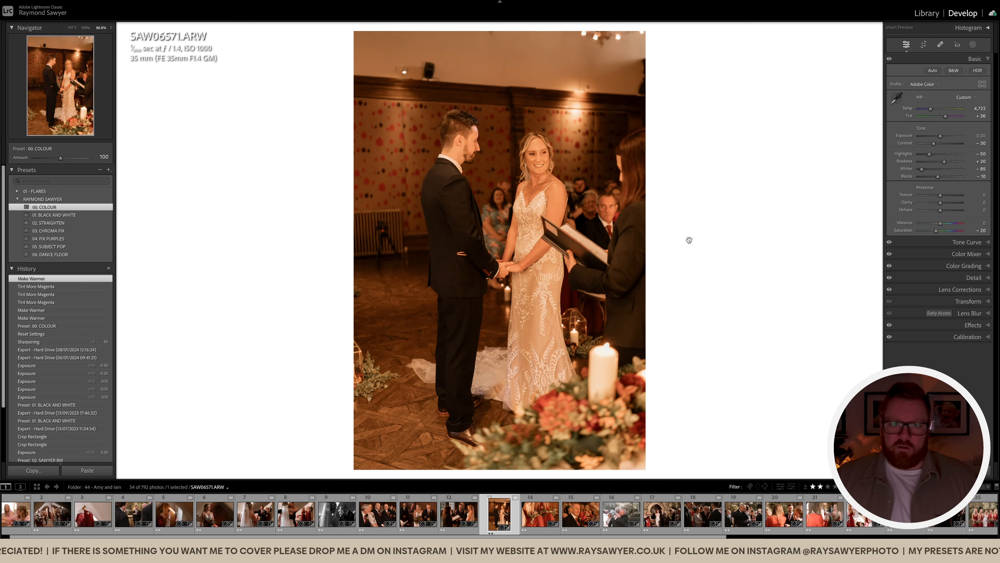
# Paste the previous photo's settings and clear the pasted healing spots
pyautogui.hotkey('ctrl', 'shift', 'v')
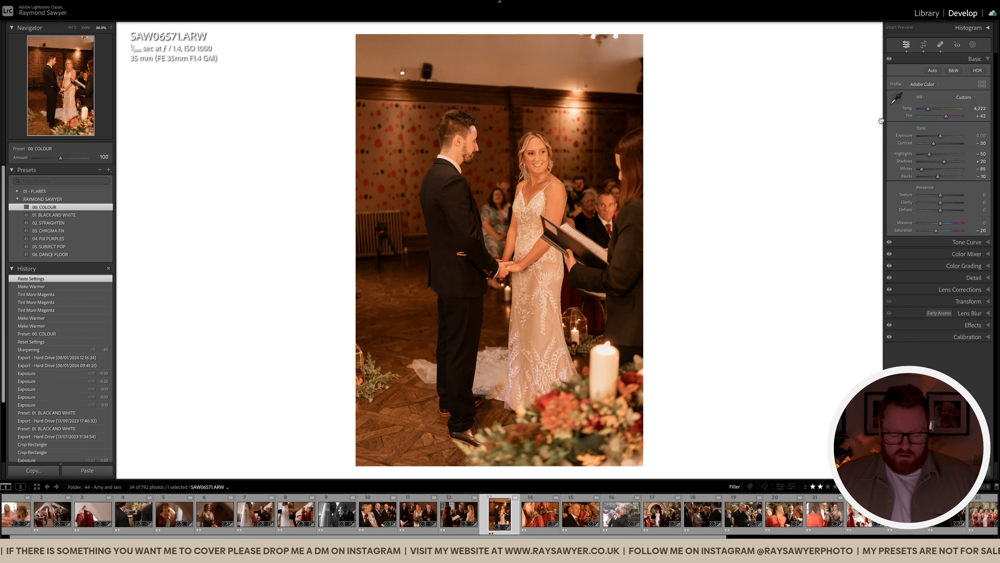
pyautogui.click(940, 44)
pyautogui.click(963, 98)
# Straighten the photo by 0.70° and tighten the crop from the left
pyautogui.press('r')
pyautogui.moveTo(735, 159); pyautogui.dragTo(728, 165)
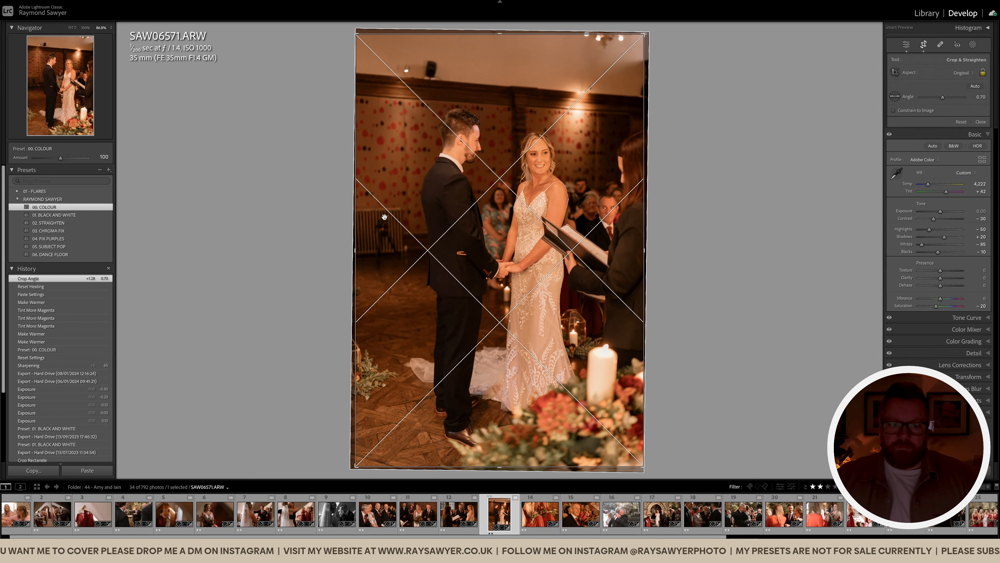
pyautogui.moveTo(355, 254); pyautogui.dragTo(363, 254)
pyautogui.moveTo(506, 267); pyautogui.dragTo(509, 256)
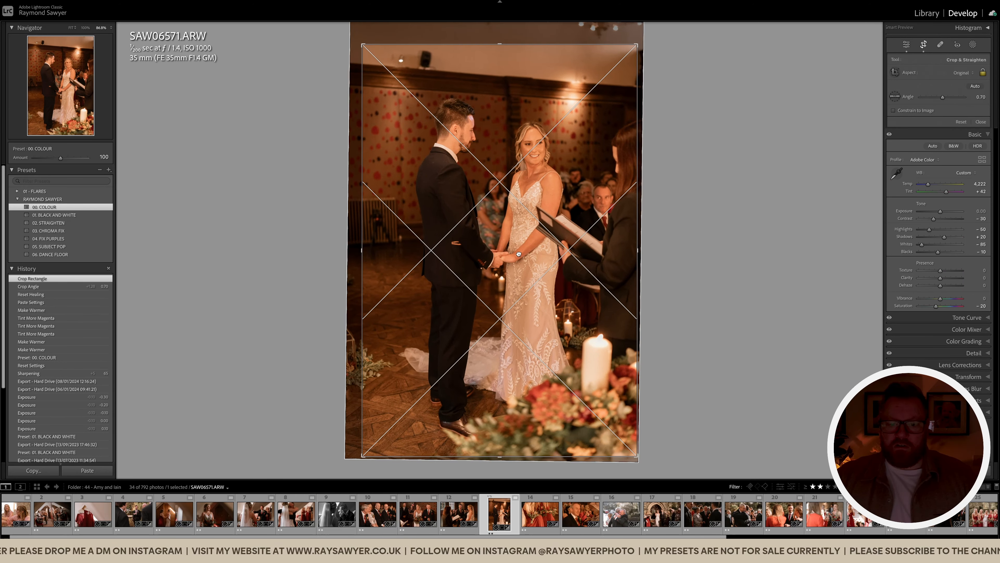
pyautogui.press('r')
# Lower exposure to -0.30, cool to 3,822 K, and nudge the crop framing
pyautogui.press('-')
pyautogui.press('-')
pyautogui.press('-')
pyautogui.click(623, 174)
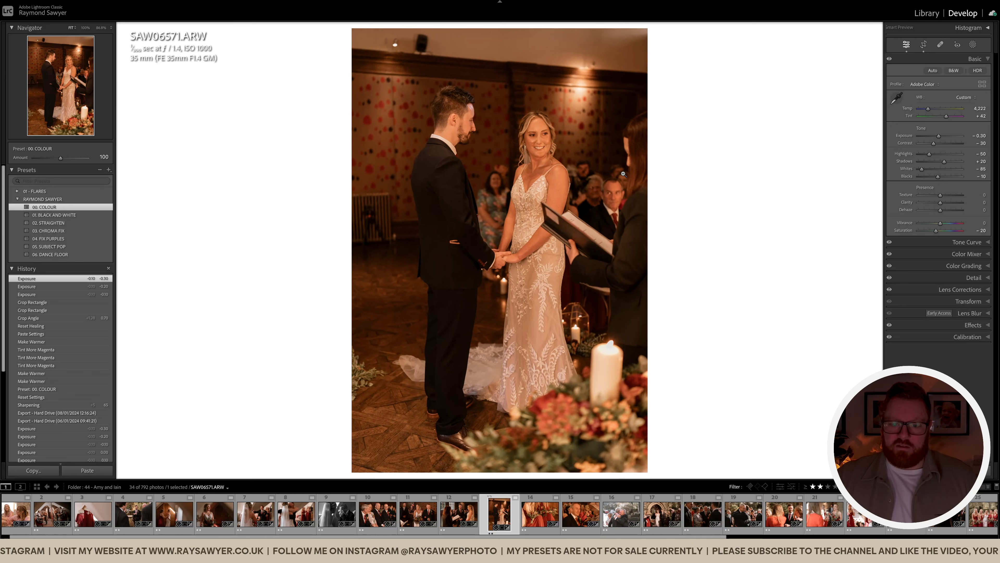
pyautogui.press(',')
pyautogui.press(',')
pyautogui.press('-')
pyautogui.press('-')
pyautogui.press('-')
pyautogui.press('-')
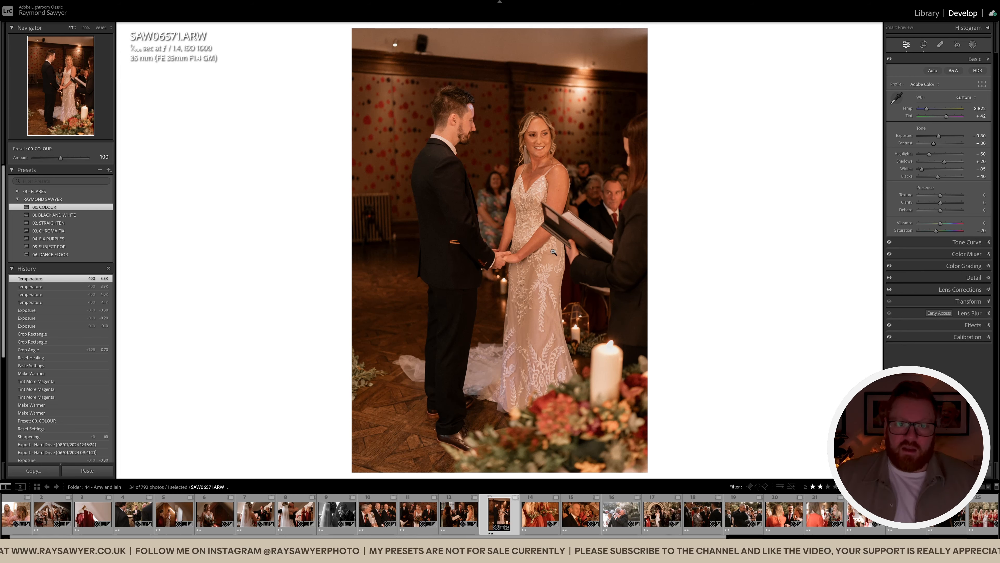
pyautogui.click(578, 212)
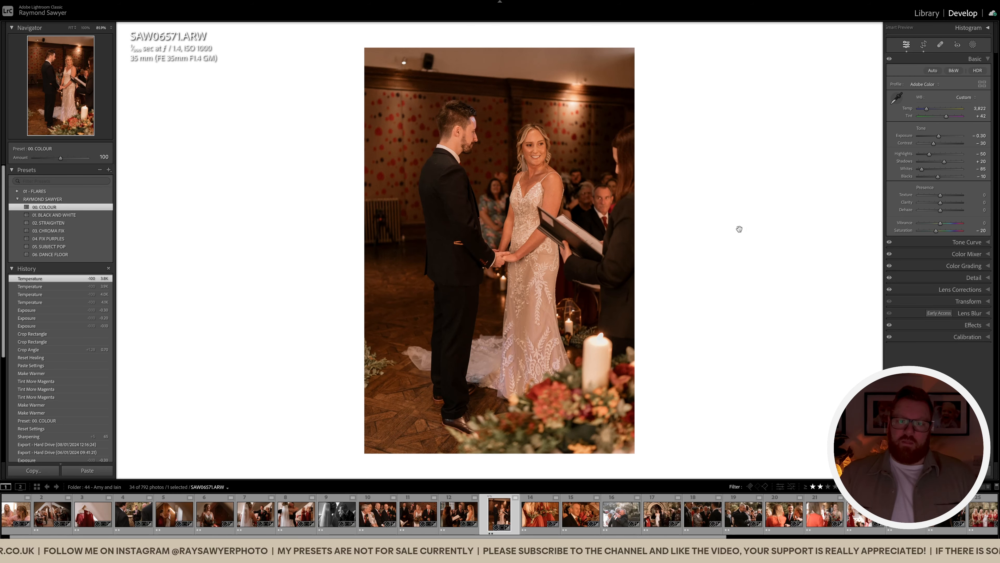
pyautogui.press('r')
pyautogui.moveTo(596, 266); pyautogui.dragTo(598, 265)
# Commit the crop, then heal the ceiling light, wall speaker and ceiling mark
pyautogui.press('r')
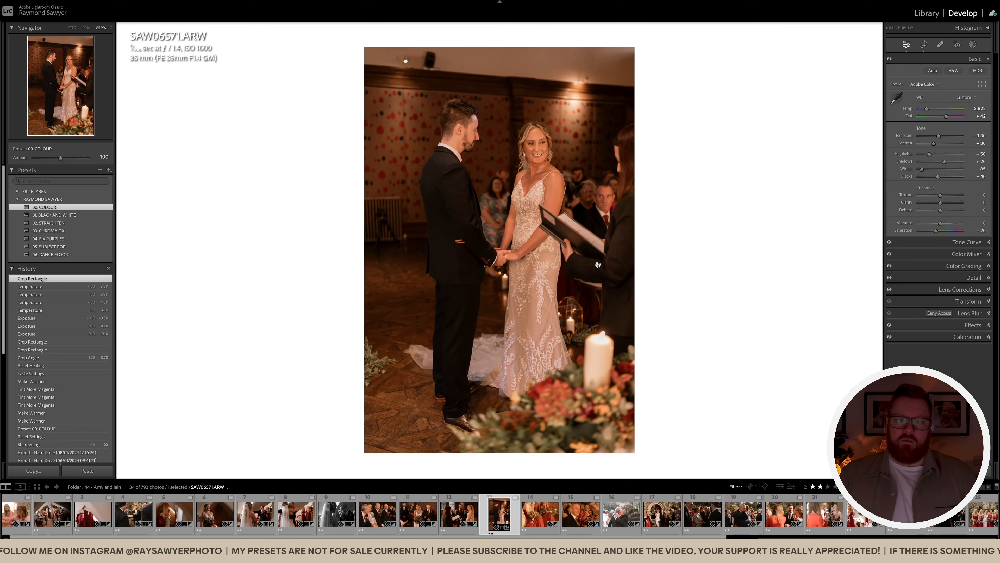
pyautogui.click(503, 73)
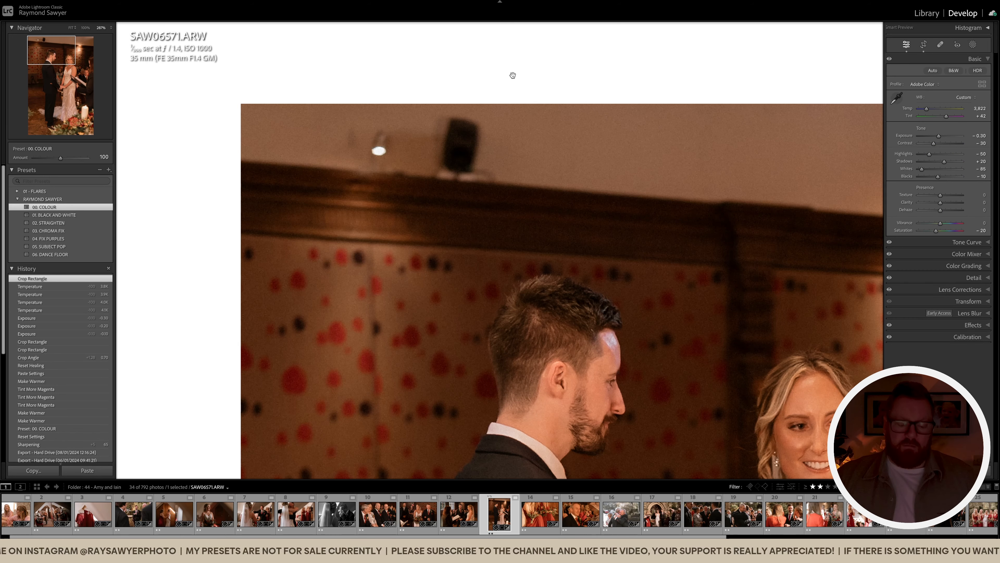
pyautogui.press('q')
pyautogui.click(380, 148)
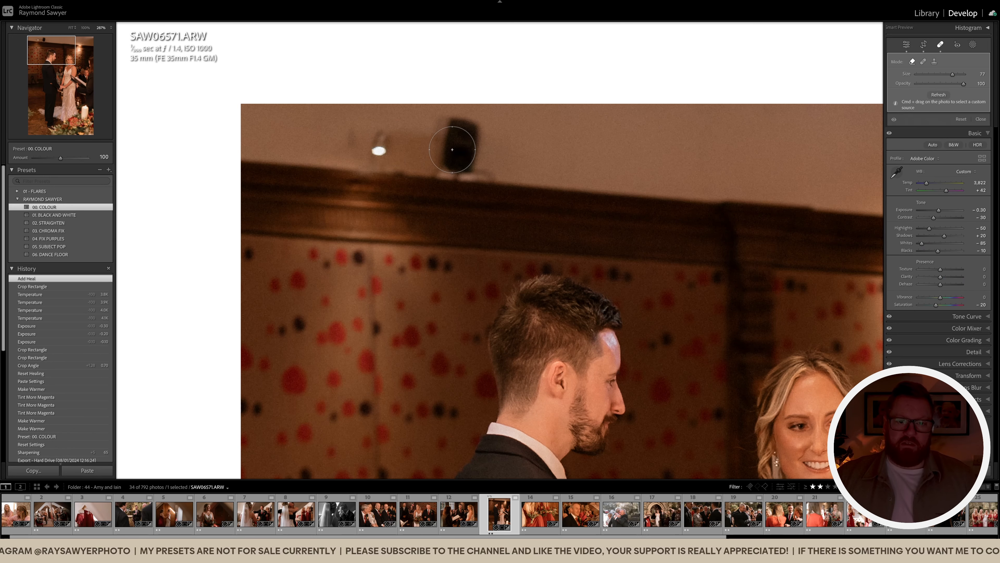
pyautogui.moveTo(471, 136)
pyautogui.mouseDown()
pyautogui.moveTo(456, 172)
pyautogui.moveTo(474, 171)
pyautogui.moveTo(463, 136)
pyautogui.mouseUp()
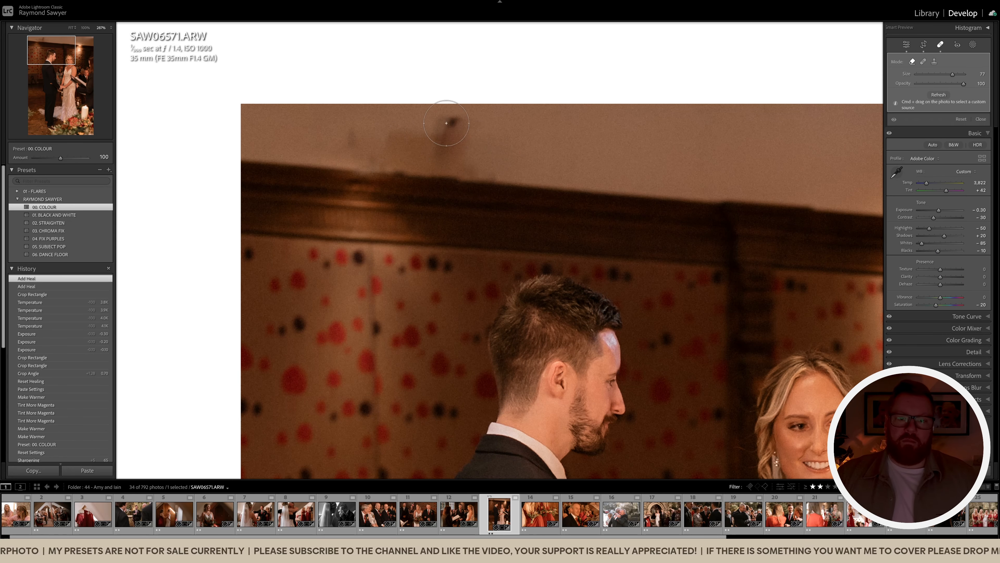
pyautogui.moveTo(401, 128)
pyautogui.mouseDown()
pyautogui.moveTo(349, 138)
pyautogui.moveTo(389, 157)
pyautogui.moveTo(472, 162)
pyautogui.moveTo(477, 149)
pyautogui.mouseUp()
pyautogui.moveTo(371, 137)
pyautogui.mouseDown()
pyautogui.moveTo(344, 155)
pyautogui.moveTo(474, 161)
pyautogui.moveTo(481, 175)
pyautogui.moveTo(347, 164)
pyautogui.mouseUp()
# Heal the remaining spot beside the ceiling light and compare against the original
pyautogui.scroll(-5, 451, 179)
pyautogui.moveTo(725, 225); pyautogui.dragTo(557, 223)
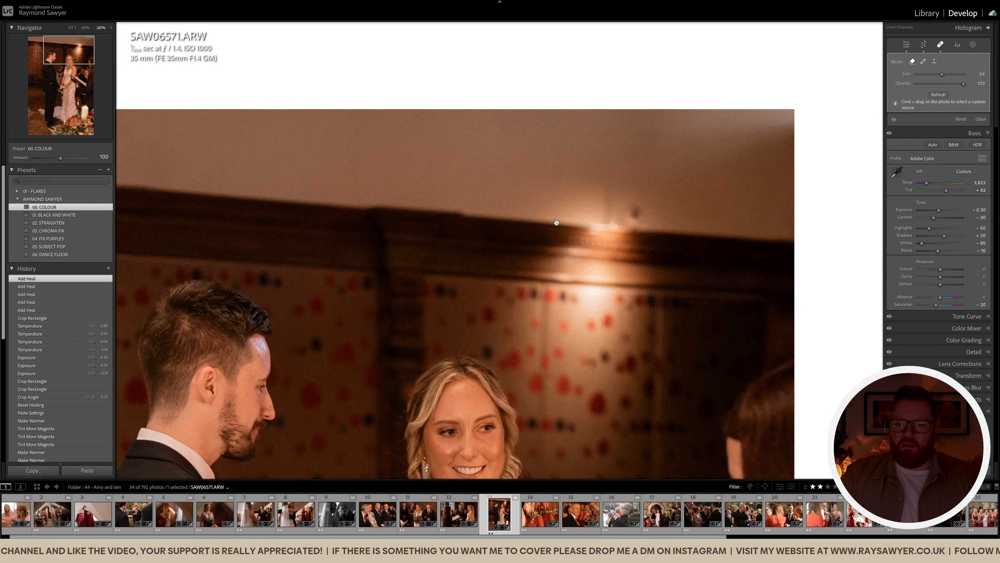
pyautogui.click(641, 212)
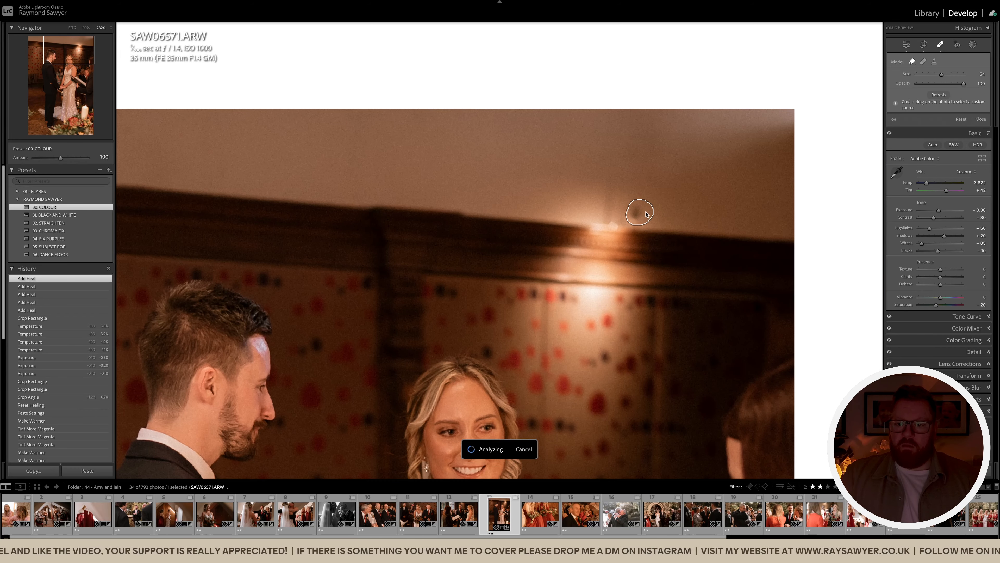
pyautogui.press('q')
pyautogui.click(666, 213)
pyautogui.press('\\')
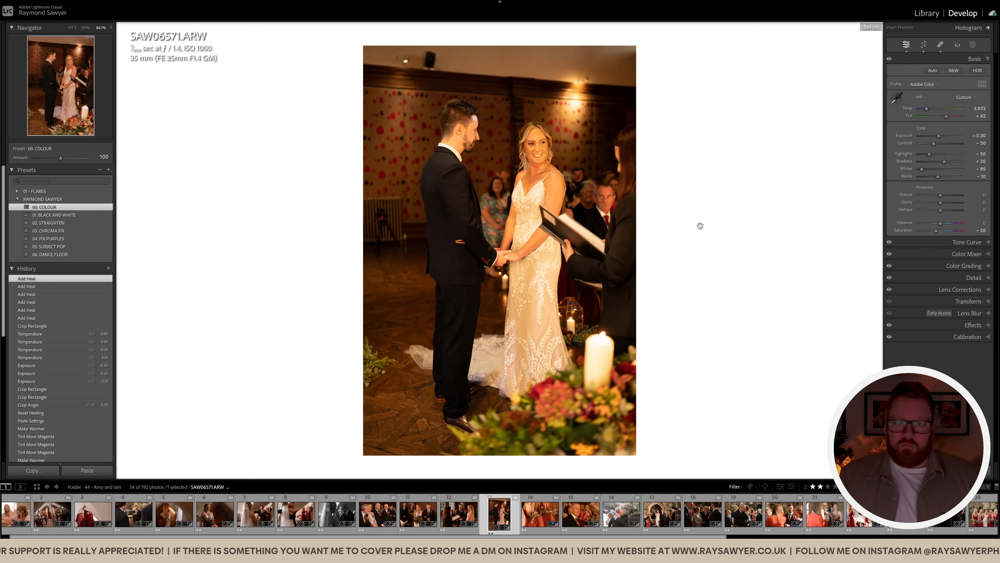
pyautogui.press('\\')
# Move to the bridesmaids' bouquets photo and pull the crop's right edge inward
pyautogui.press('Right')
pyautogui.press('r')
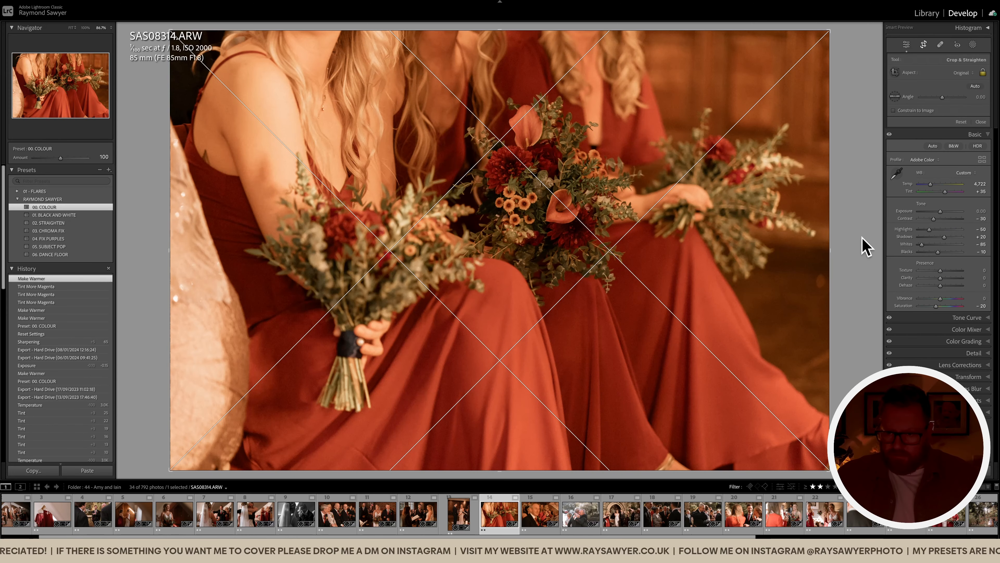
pyautogui.moveTo(862, 246); pyautogui.dragTo(786, 258)
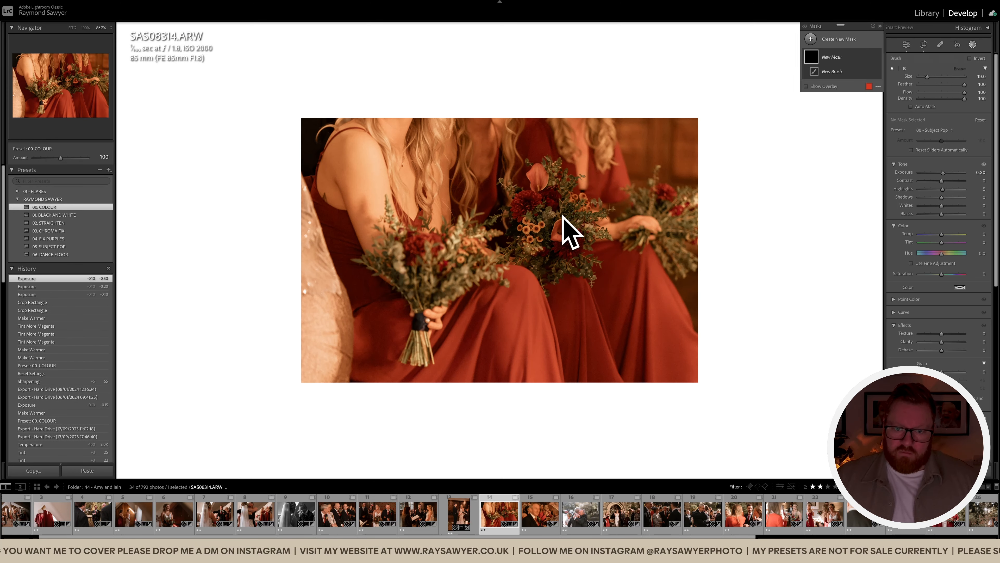
# Paint a mask over the central bouquet
pyautogui.click(549, 219)
pyautogui.scroll(4, 556, 221)
pyautogui.moveTo(575, 233)
pyautogui.mouseDown()
pyautogui.moveTo(515, 228)
pyautogui.moveTo(508, 247)
pyautogui.moveTo(564, 248)
pyautogui.mouseUp()
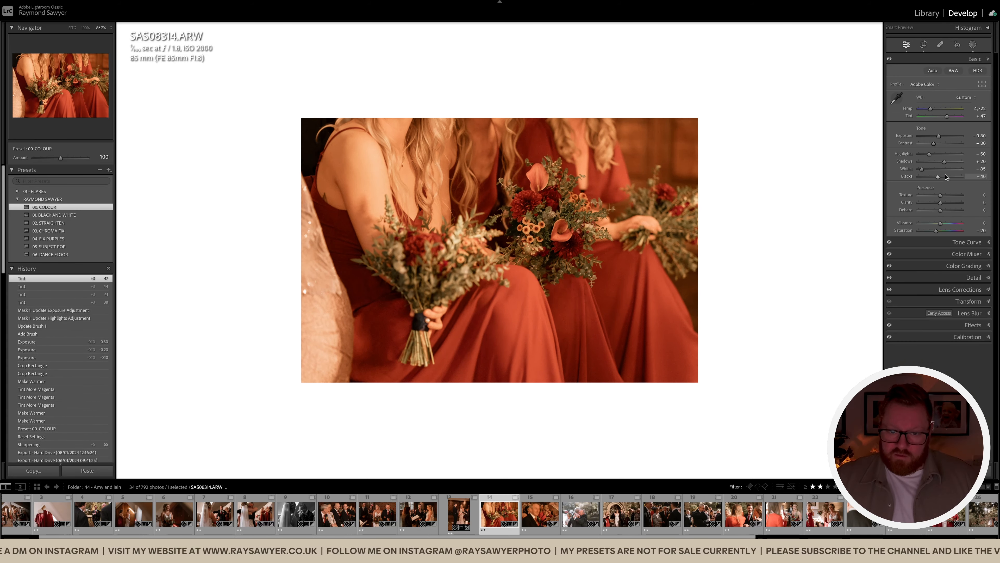
# Darken exposure to -0.70, cool the temperature, and raise contrast to -20
pyautogui.press('-')
pyautogui.press('-')
pyautogui.press('-')
pyautogui.press('-')
pyautogui.press(',')
pyautogui.press(',')
pyautogui.press('-')
pyautogui.press('-')
pyautogui.press('-')
pyautogui.press('-')
pyautogui.press('-')
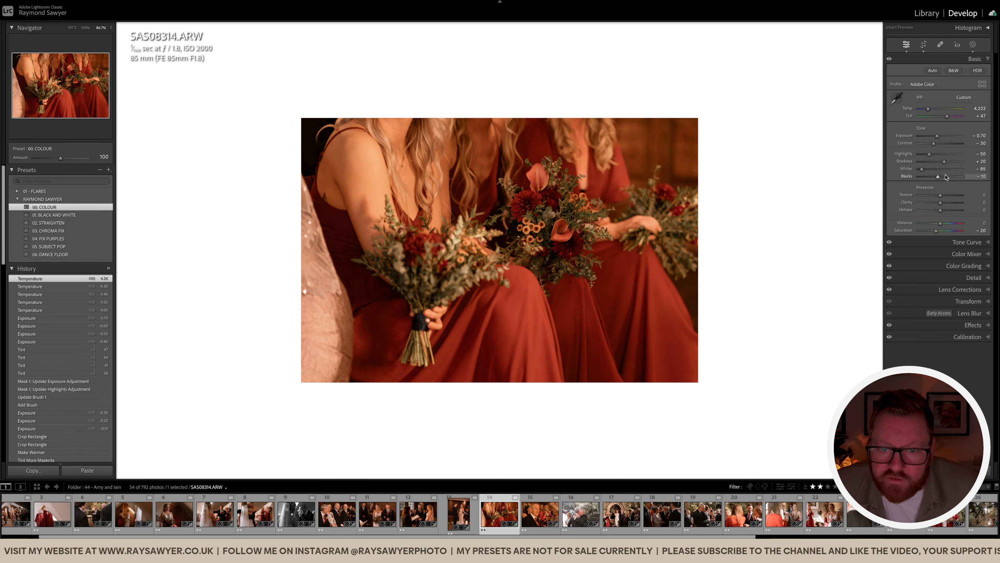
pyautogui.press('\\')
pyautogui.press('\\')
pyautogui.press('=')
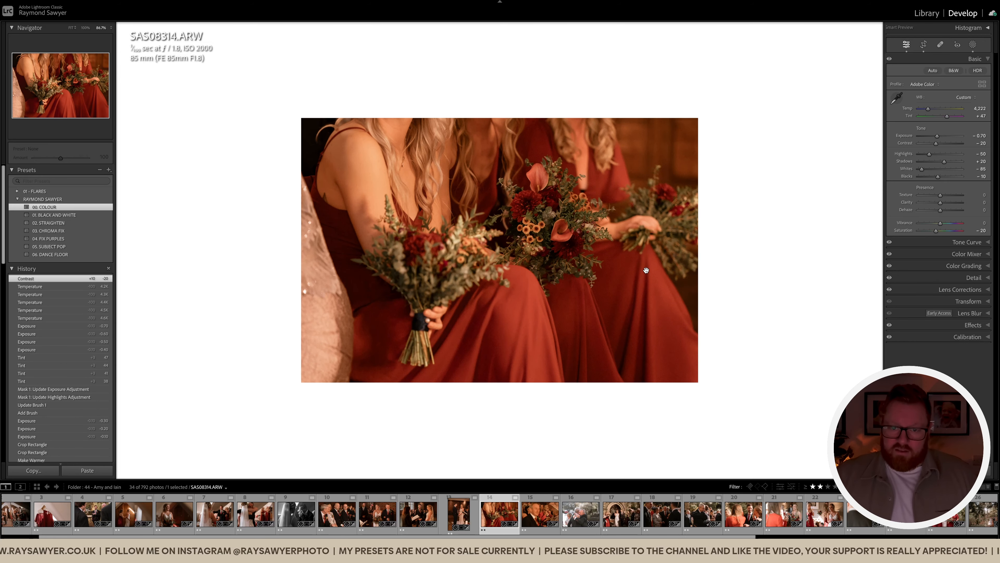
# Brush a mask onto the right-hand bouquet and darken exposure to -0.90
pyautogui.press('k')
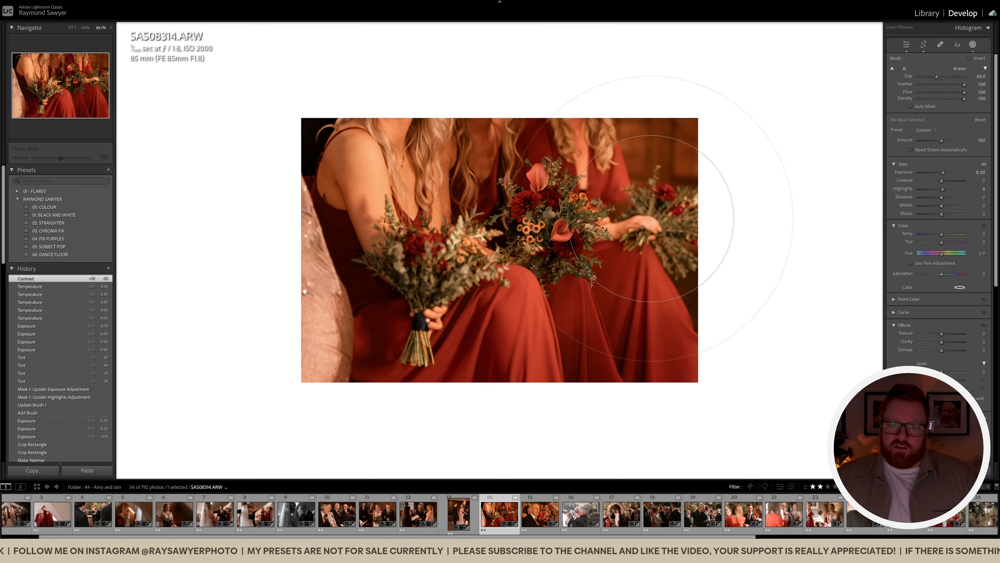
pyautogui.click(728, 326)
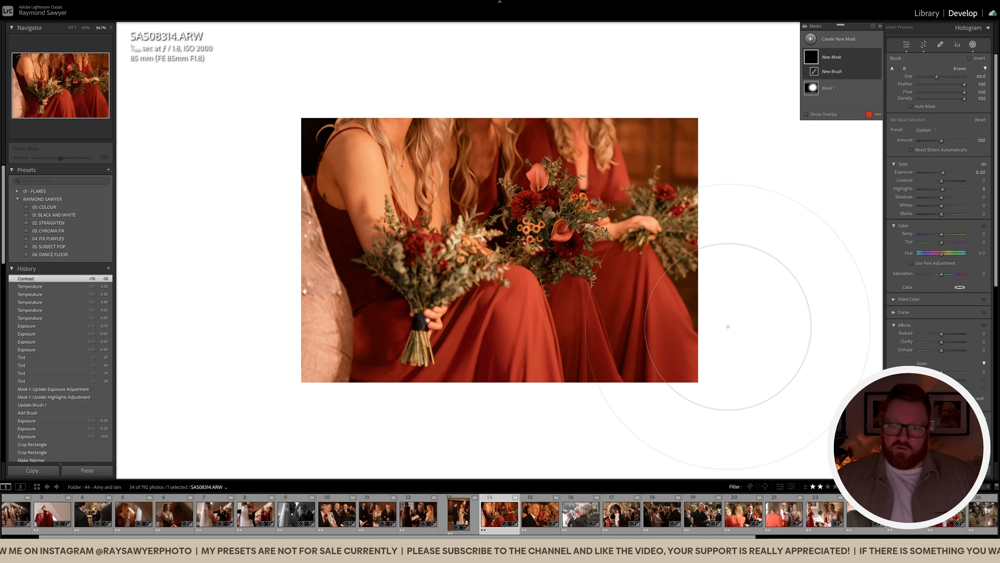
pyautogui.press('k')
pyautogui.press('-')
pyautogui.press('-')
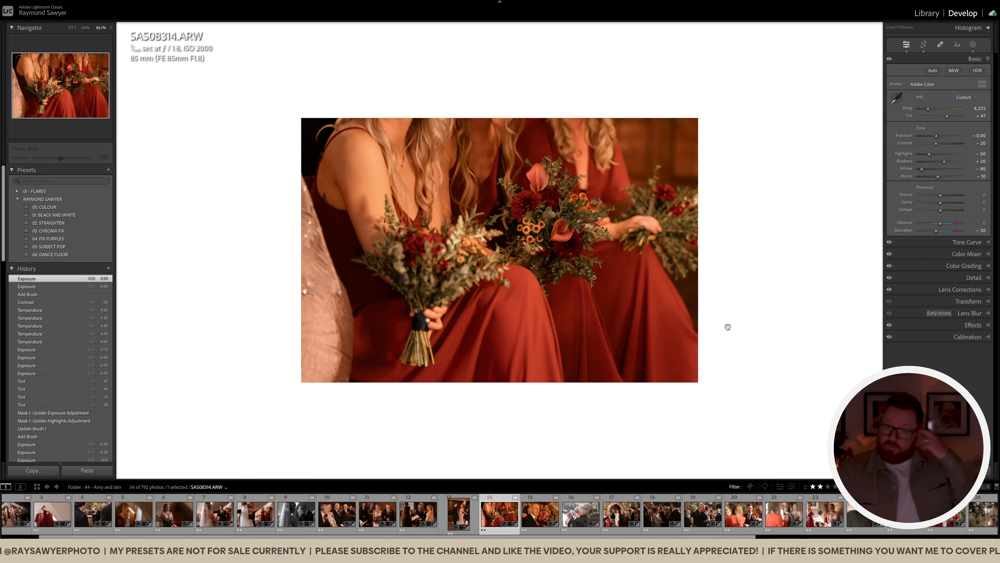
# Move to SAS08317 and tighten the crop from the left side
pyautogui.press('Right')
pyautogui.press('r')
pyautogui.moveTo(153, 243); pyautogui.dragTo(216, 253)
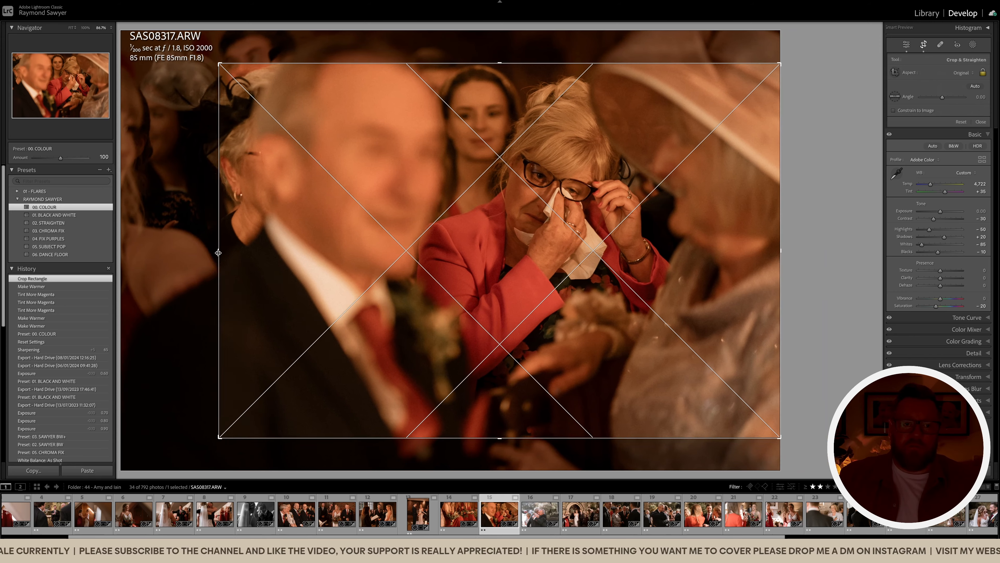
# Finalize the crop and apply the 01. BLACK AND WHITE preset with slightly brighter exposure
pyautogui.moveTo(373, 250); pyautogui.dragTo(378, 252)
pyautogui.press('r')
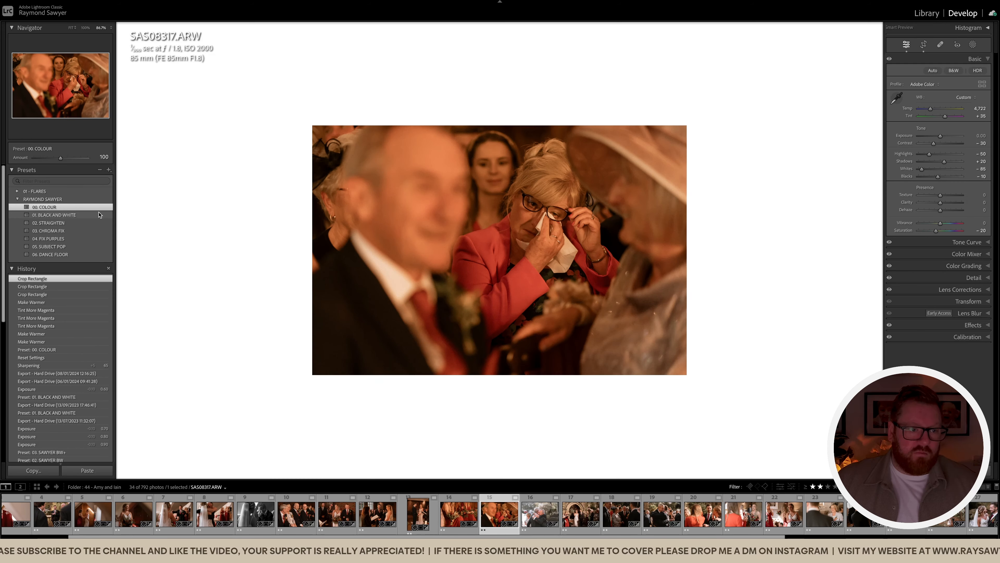
pyautogui.click(97, 215)
pyautogui.press('=')
pyautogui.press('=')
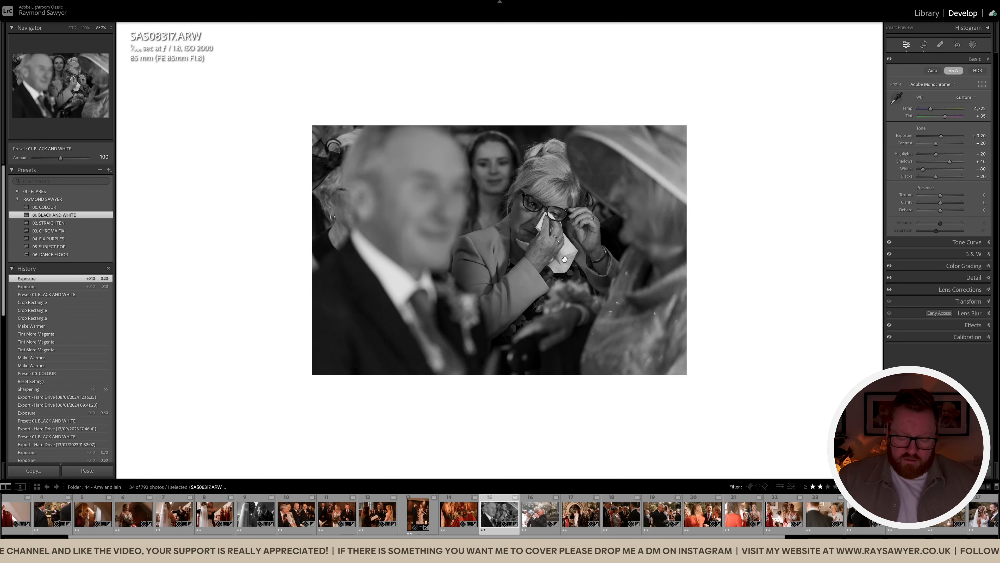
# Dab a brush mask on the woman's face, set exposure to +0.10, and go to SAW06794
pyautogui.press('k')
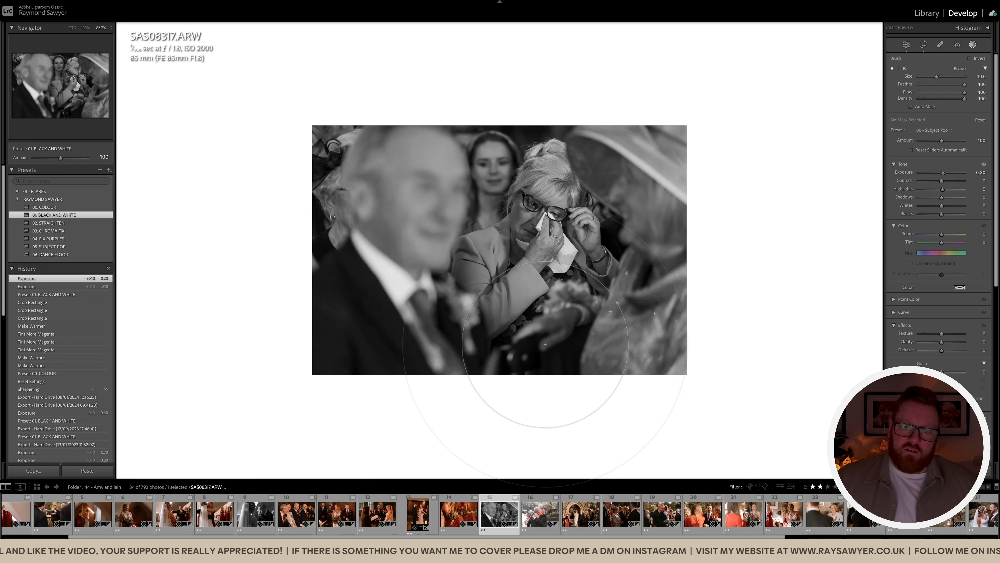
pyautogui.click(539, 204)
pyautogui.press('k')
pyautogui.press('-')
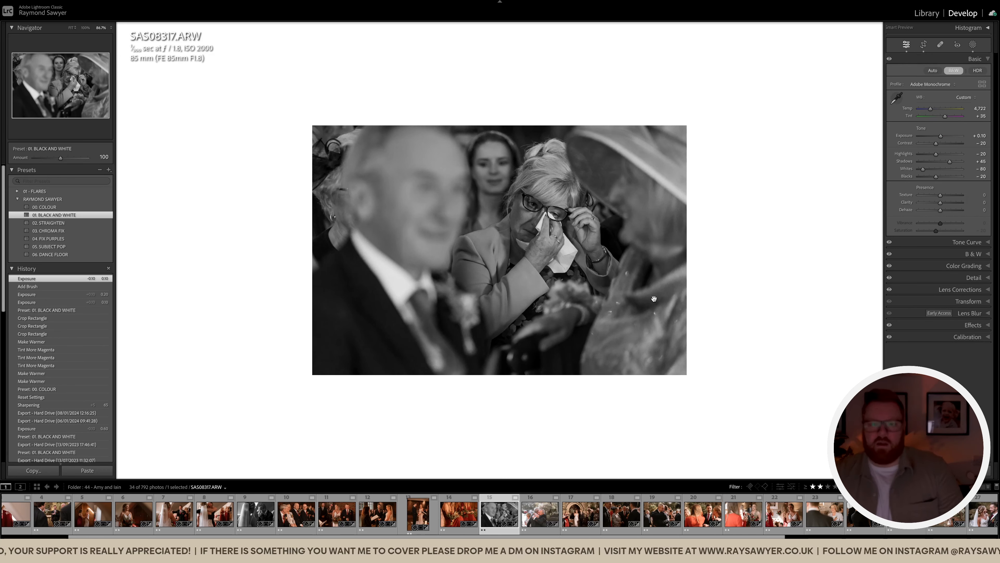
pyautogui.press('Right')
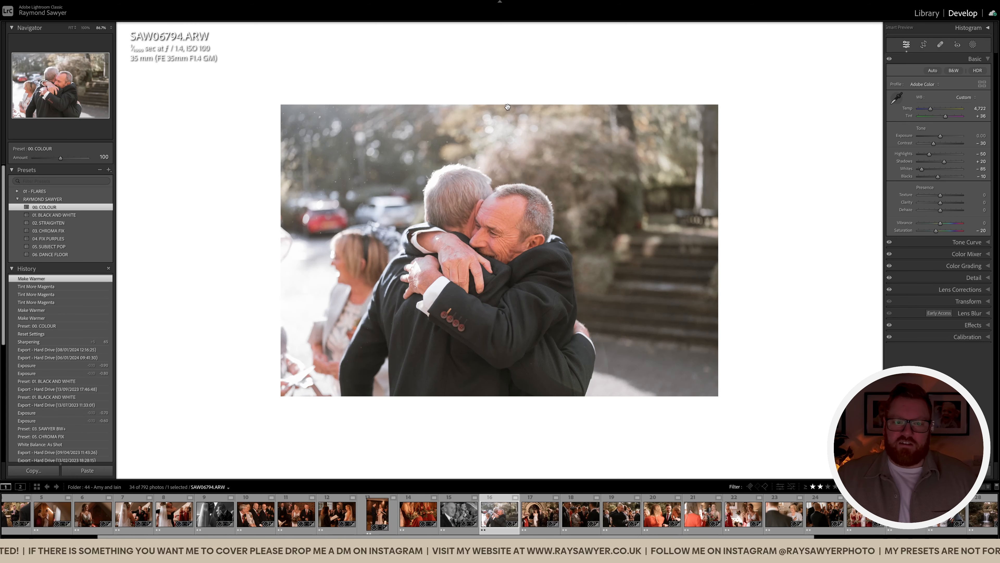
# Tighten the hug photo's crop from the top and straighten it slightly
pyautogui.press('r')
pyautogui.moveTo(500, 31); pyautogui.dragTo(503, 80)
pyautogui.moveTo(615, 176); pyautogui.dragTo(569, 180)
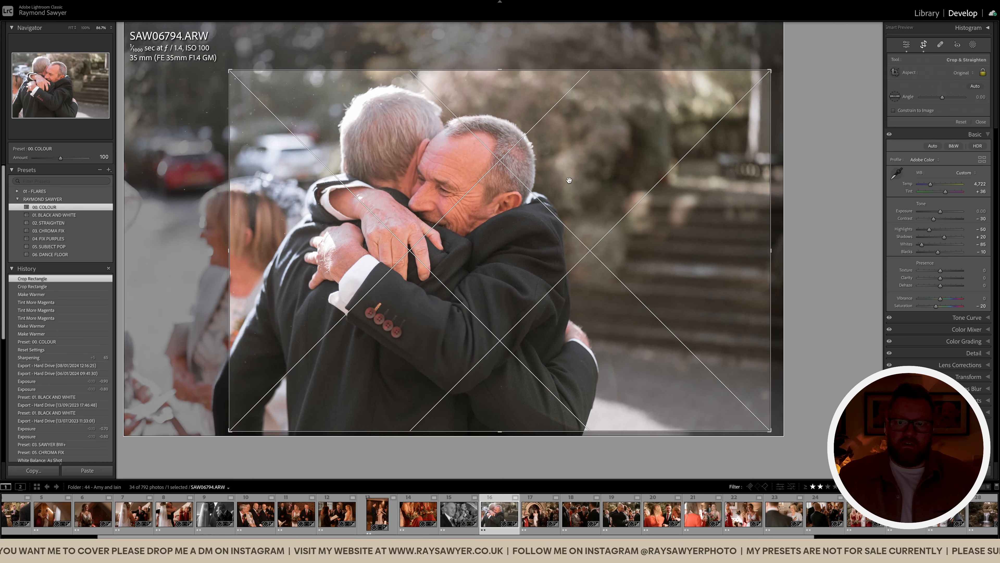
pyautogui.press('r')
pyautogui.press('r')
pyautogui.moveTo(816, 255); pyautogui.dragTo(814, 274)
pyautogui.moveTo(665, 257); pyautogui.dragTo(673, 257)
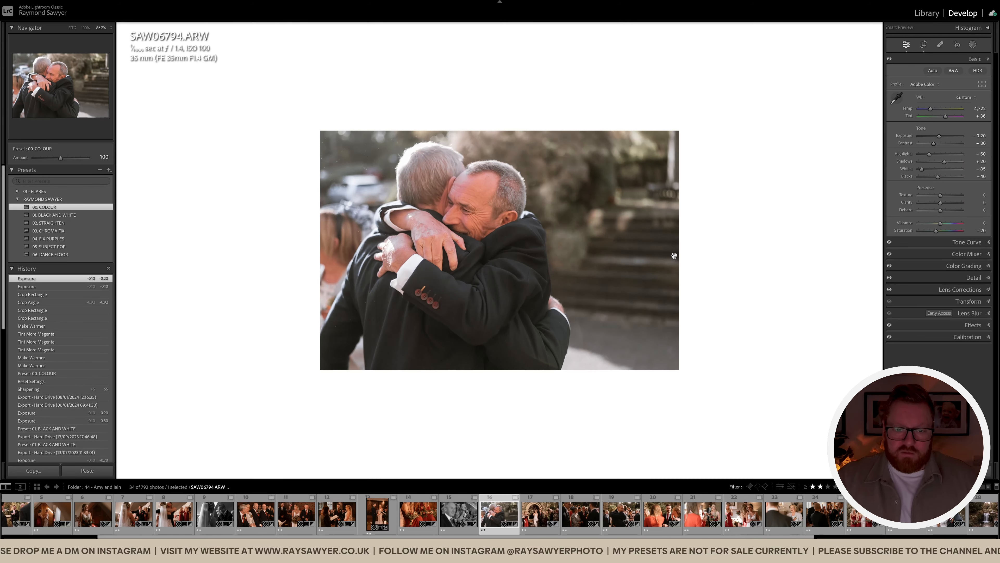
# Lower exposure, set Dehaze to +7, and warm to 6,122 K with tint +48
pyautogui.press('-')
pyautogui.press('-')
pyautogui.press('-')
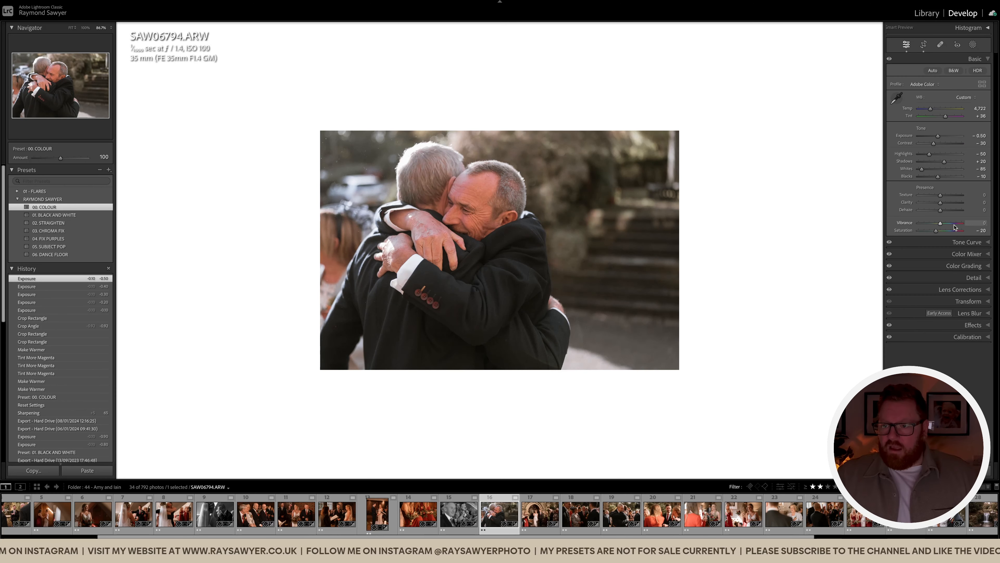
pyautogui.moveTo(942, 211); pyautogui.dragTo(943, 206)
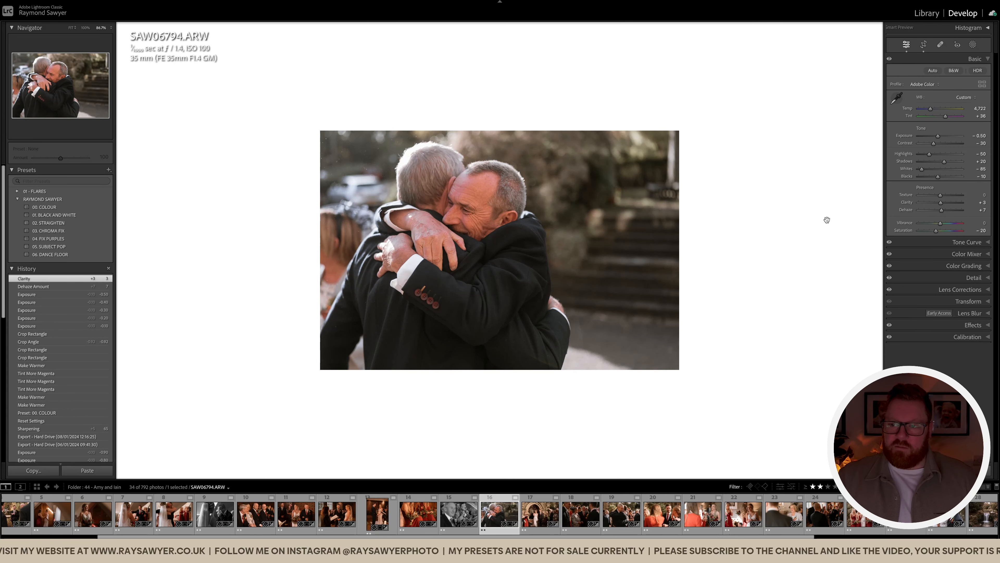
pyautogui.press('=')
pyautogui.press('=')
pyautogui.press('=')
pyautogui.press('=')
pyautogui.press('=')
pyautogui.press('=')
pyautogui.press('=')
pyautogui.press('=')
pyautogui.press('=')
pyautogui.press('=')
pyautogui.press('=')
pyautogui.press('=')
pyautogui.press('=')
pyautogui.press('=')
pyautogui.press('=')
pyautogui.press('=')
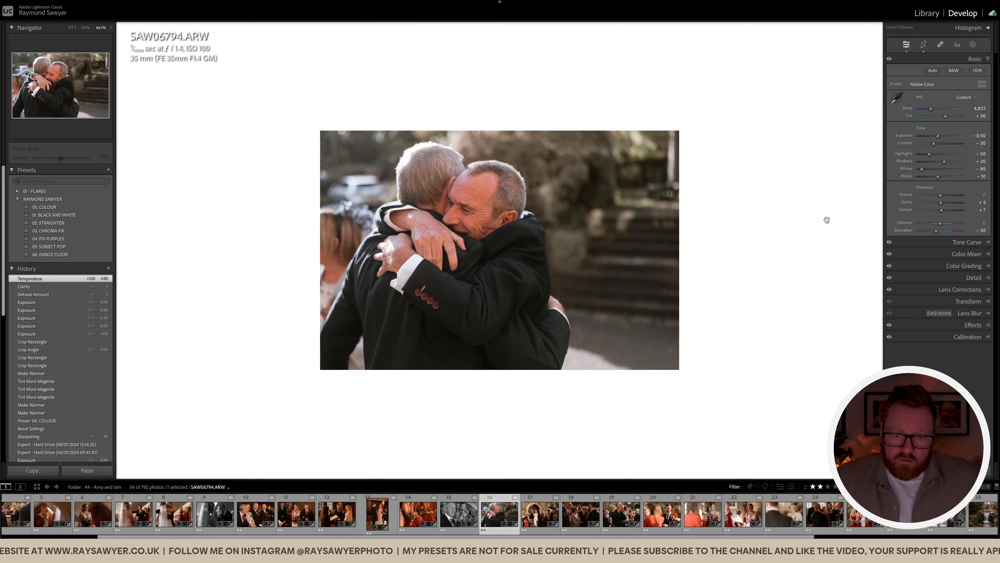
pyautogui.press('-')
pyautogui.press('-')
pyautogui.press('-')
pyautogui.press('-')
pyautogui.press('.')
pyautogui.press('=')
pyautogui.press('=')
pyautogui.press('=')
pyautogui.press('=')
pyautogui.press(',')
pyautogui.press('=')
pyautogui.press('=')
pyautogui.press('.')
pyautogui.press('.')
pyautogui.press('-')
pyautogui.press('-')
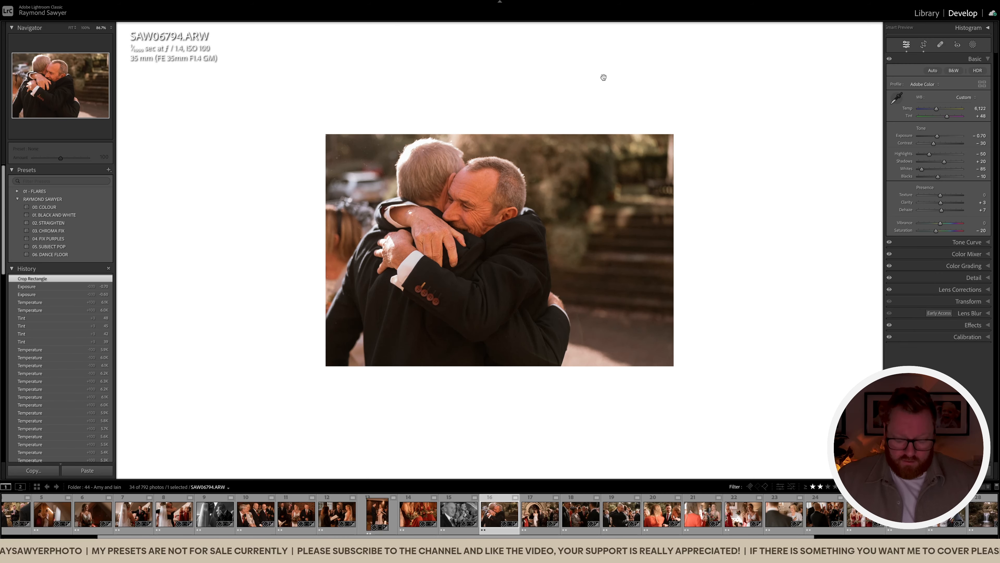
# Dab a brush mask over the embracing men, set exposure to -0.90, and compare before/after
pyautogui.press('k')
pyautogui.click(470, 285)
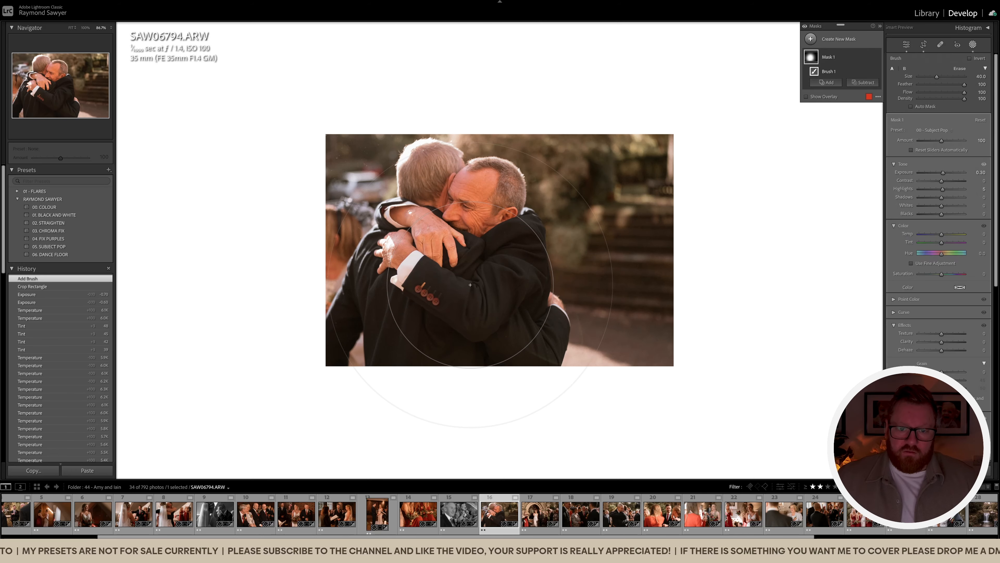
pyautogui.press('k')
pyautogui.press('-')
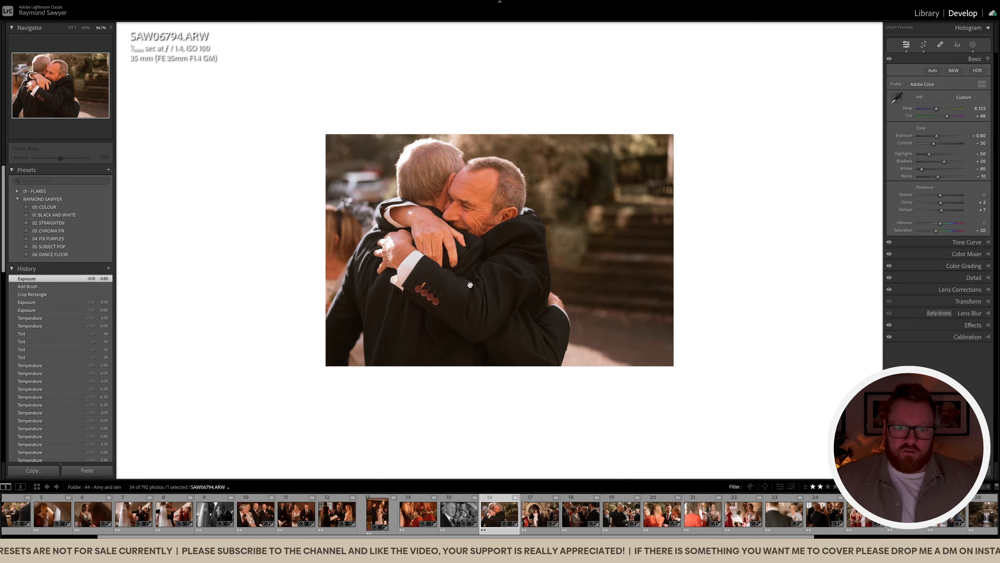
pyautogui.press('\\')
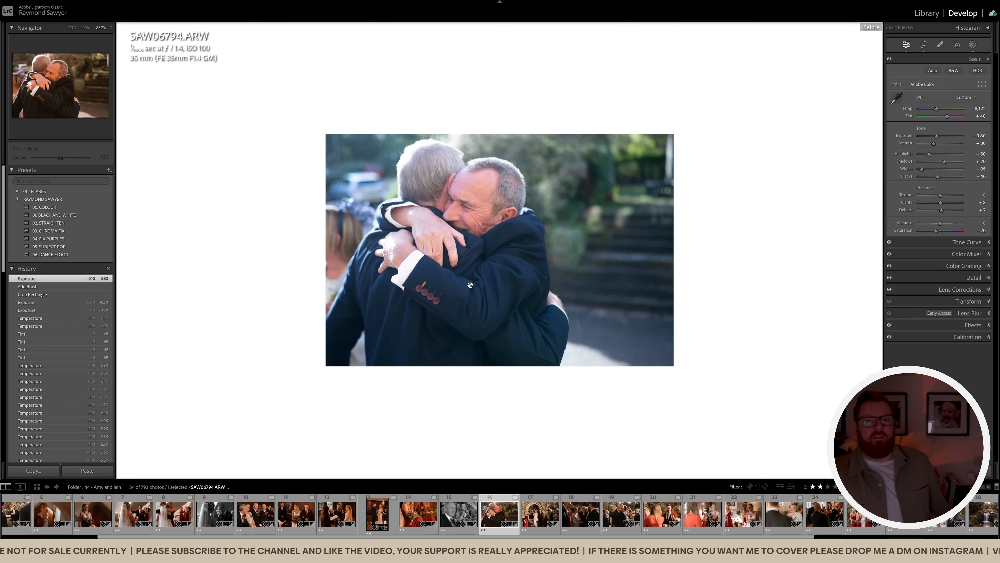
pyautogui.press('\\')
pyautogui.press('Right')
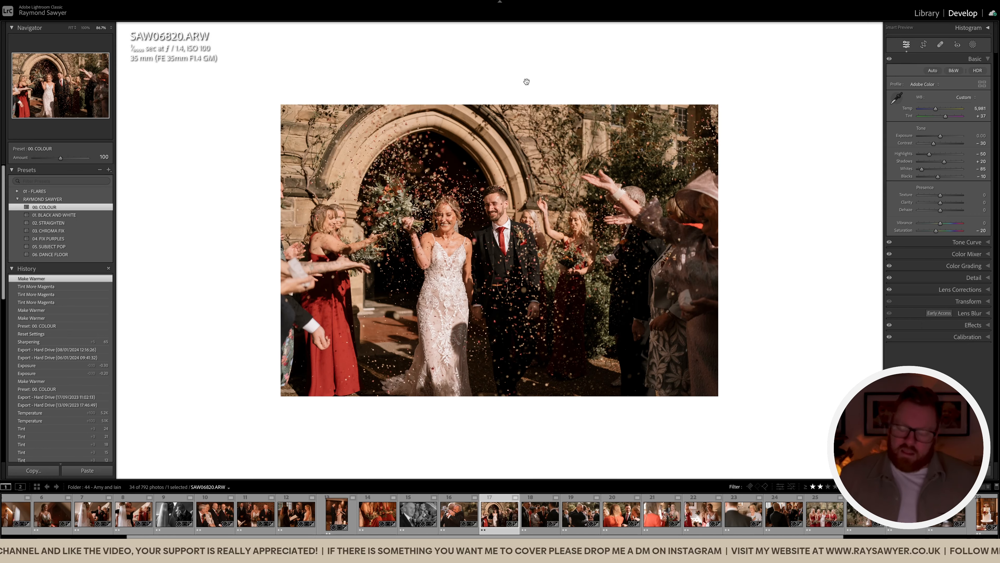
# Shift the confetti photo right in its crop, darken exposure to -0.50, and warm it with magenta tint
pyautogui.press('r')
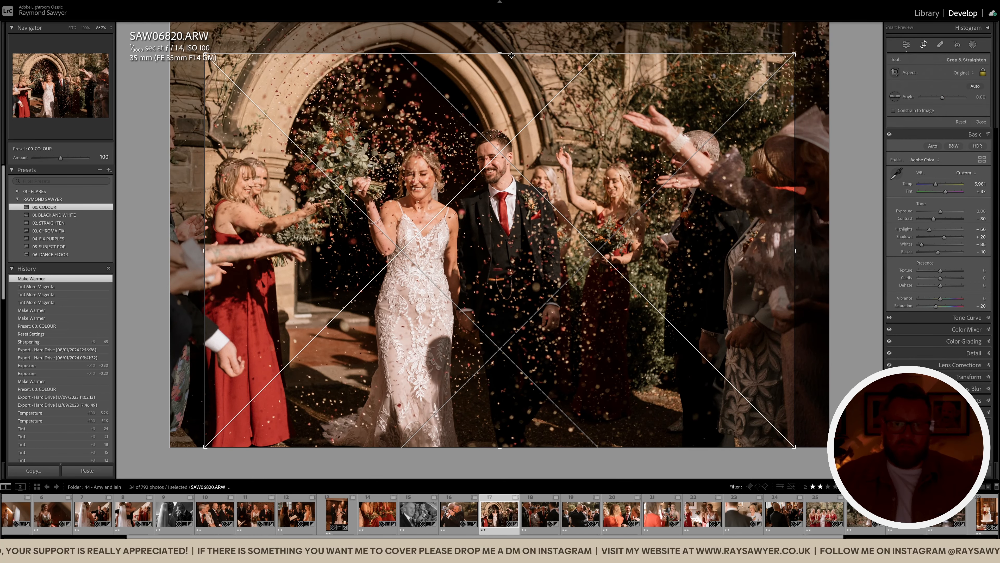
pyautogui.moveTo(489, 279); pyautogui.dragTo(526, 279)
pyautogui.press('r')
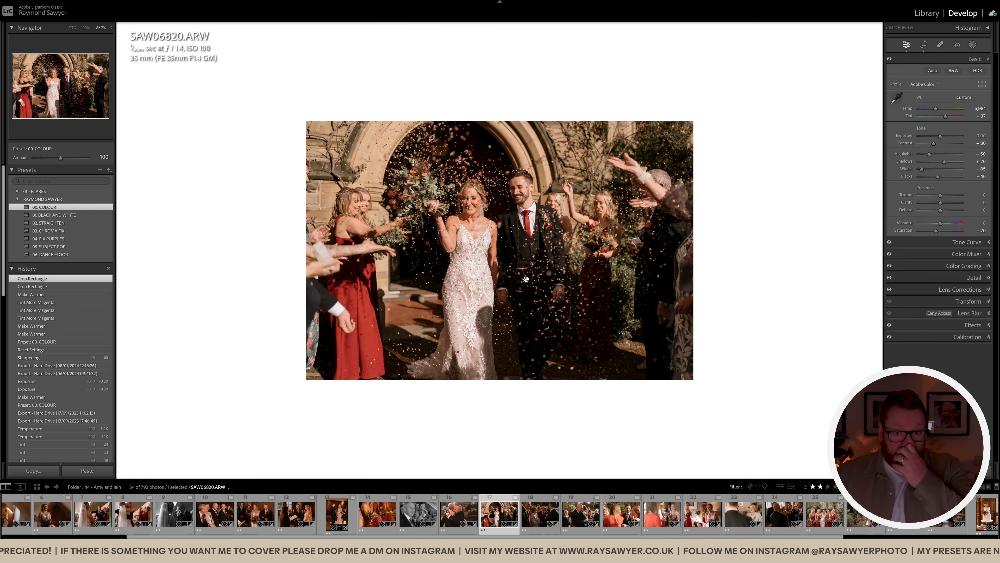
pyautogui.press('-')
pyautogui.press('-')
pyautogui.press('-')
pyautogui.press('-')
pyautogui.press('-')
pyautogui.press('+')
pyautogui.press('+')
pyautogui.press('+')
pyautogui.press('+')
pyautogui.press('+')
pyautogui.press('+')
pyautogui.press('+')
pyautogui.press('+')
pyautogui.press('+')
pyautogui.press('+')
pyautogui.press('+')
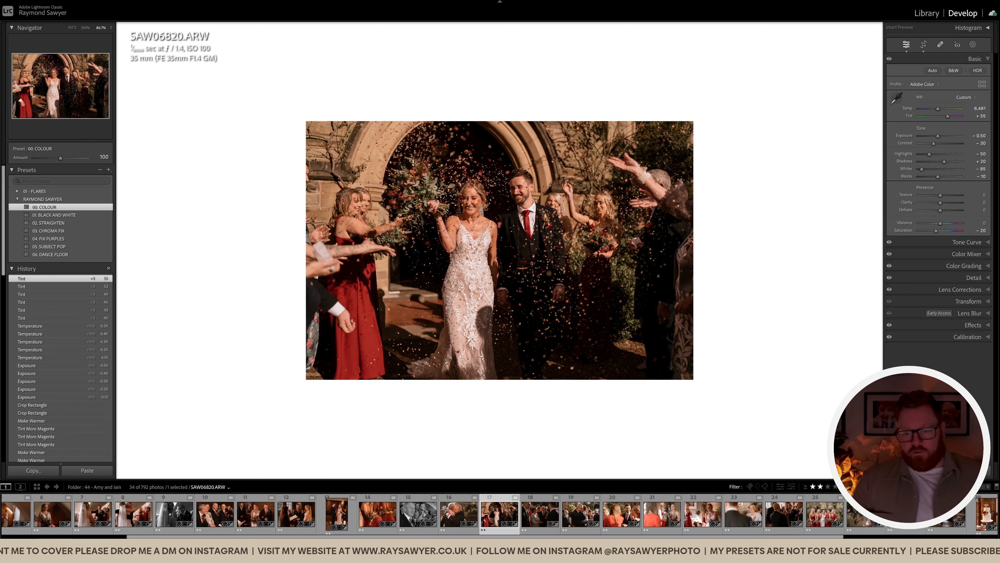
# Add a brush mask with exposure raised to 0.74, then review the whole photo
pyautogui.press('k')
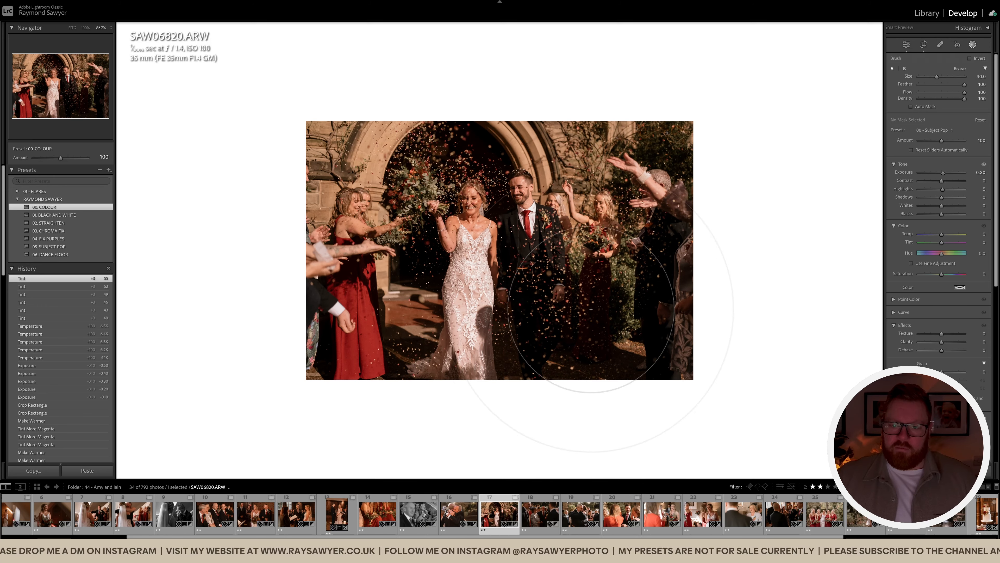
pyautogui.click(613, 376)
pyautogui.moveTo(943, 172); pyautogui.dragTo(947, 173)
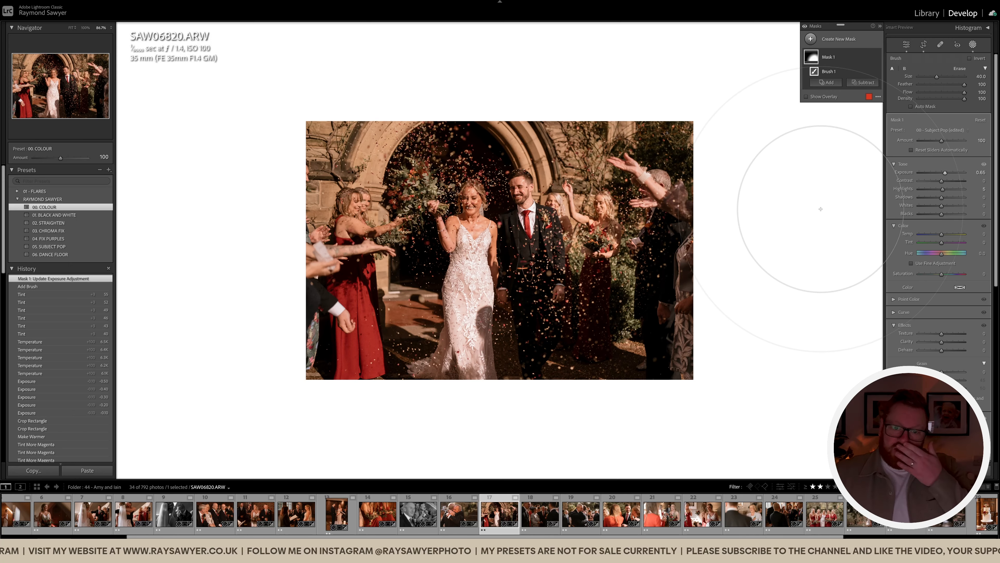
pyautogui.press('k')
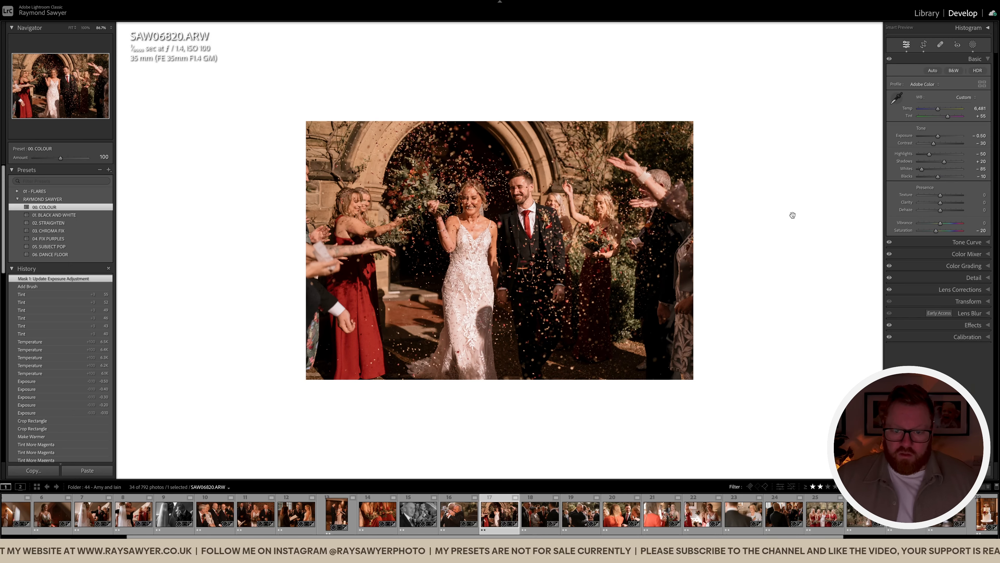
pyautogui.click(569, 243)
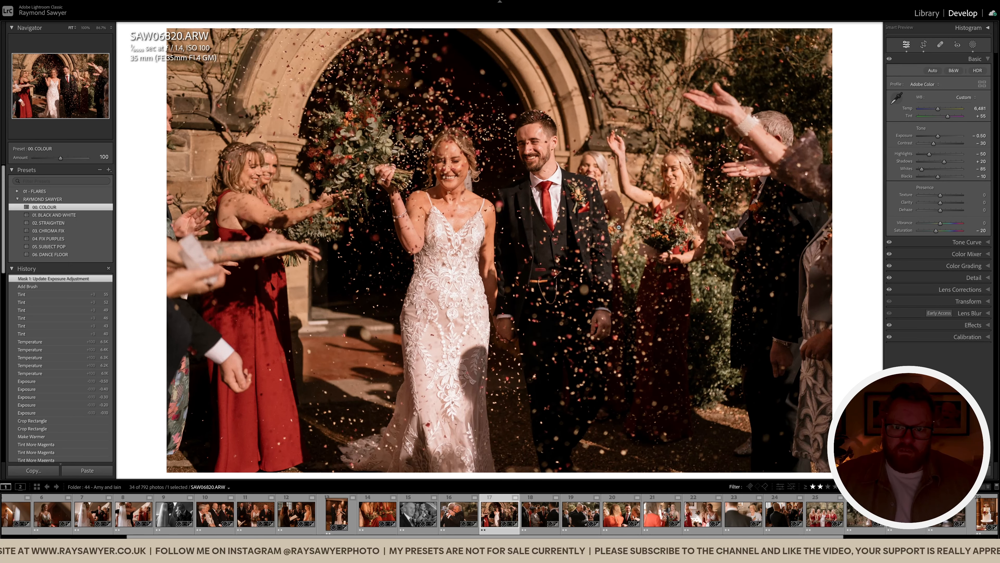
pyautogui.click(471, 273)
pyautogui.press('l')
pyautogui.press('l')
pyautogui.press('l')
# Paint a smaller brush mask over the bride with lower highlights and exposure, eased slightly
pyautogui.press('k')
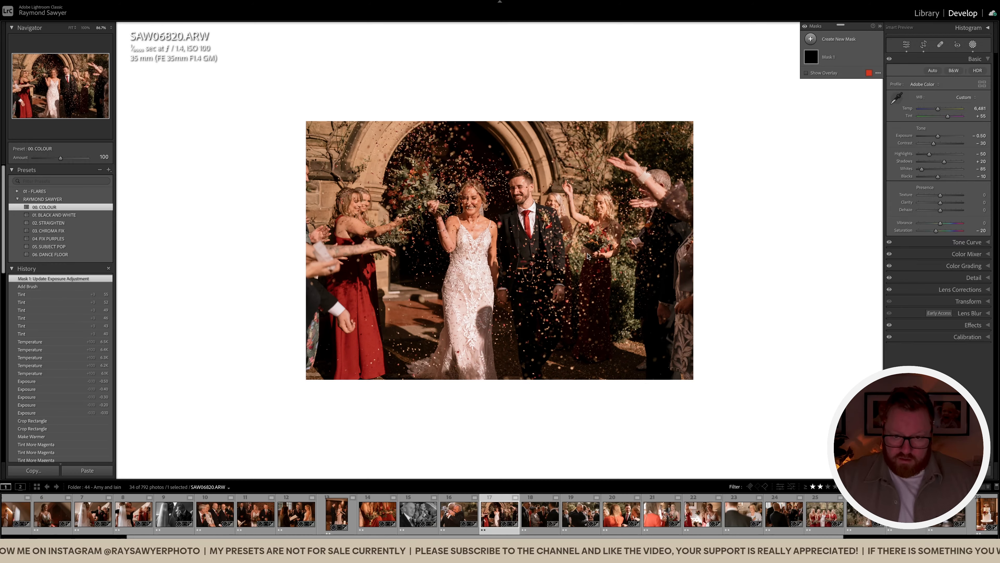
pyautogui.moveTo(942, 189); pyautogui.dragTo(940, 174)
pyautogui.press('[')
pyautogui.press('[')
pyautogui.press('[')
pyautogui.press('[')
pyautogui.press('[')
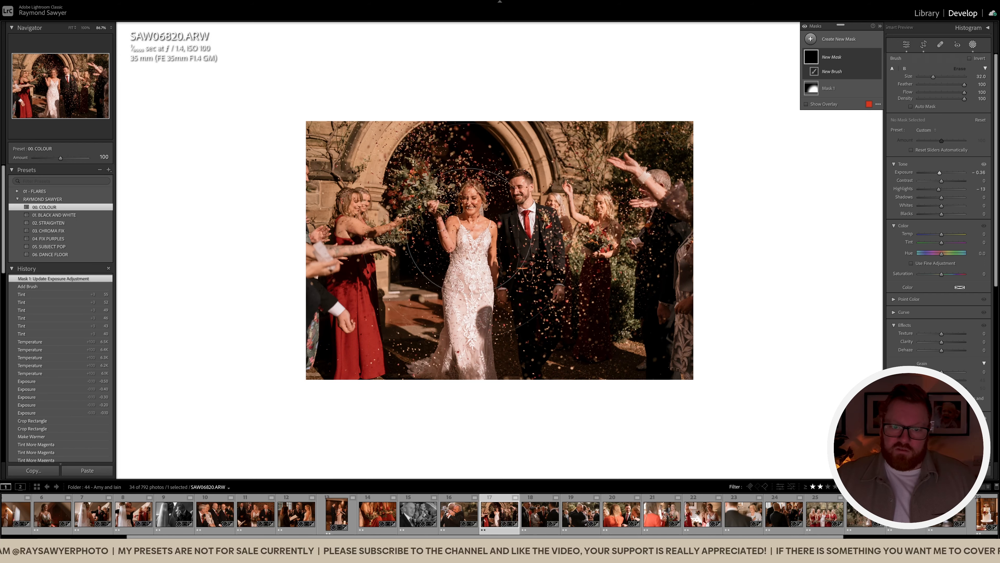
pyautogui.moveTo(468, 202)
pyautogui.mouseDown()
pyautogui.moveTo(478, 239)
pyautogui.moveTo(458, 398)
pyautogui.moveTo(453, 389)
pyautogui.mouseUp()
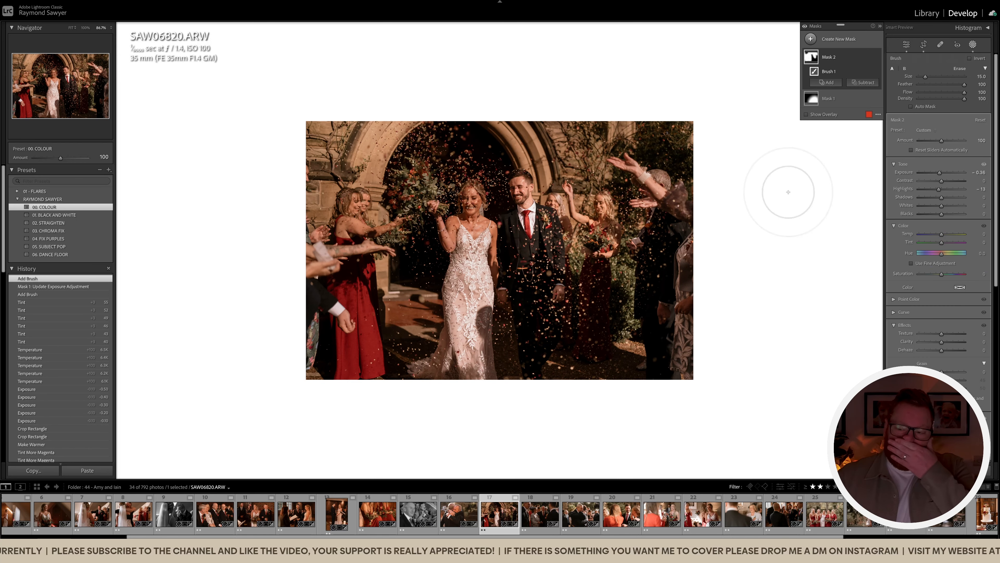
pyautogui.moveTo(941, 176); pyautogui.dragTo(941, 174)
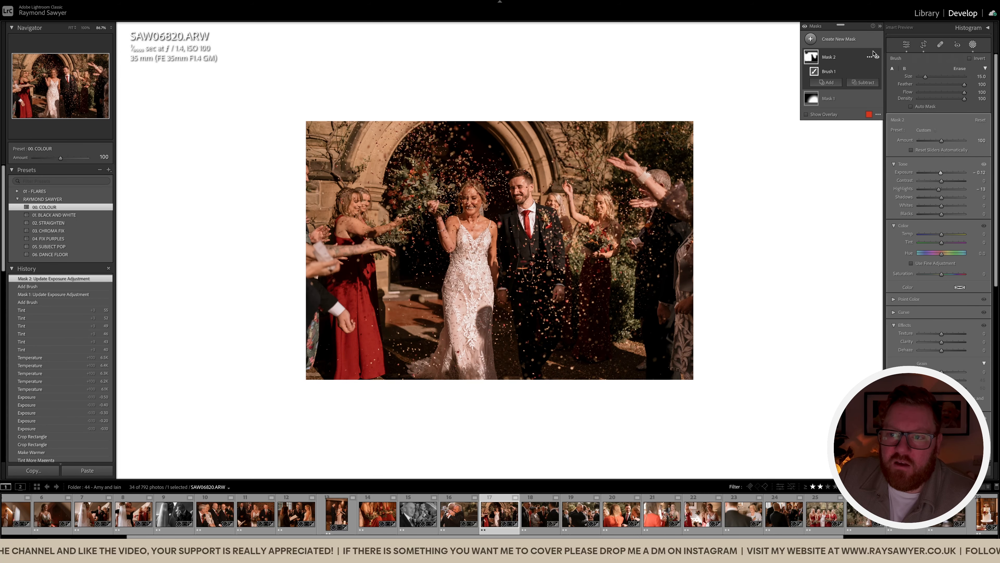
pyautogui.click(878, 58)
pyautogui.click(878, 57)
pyautogui.click(878, 58)
pyautogui.click(878, 57)
pyautogui.press('k')
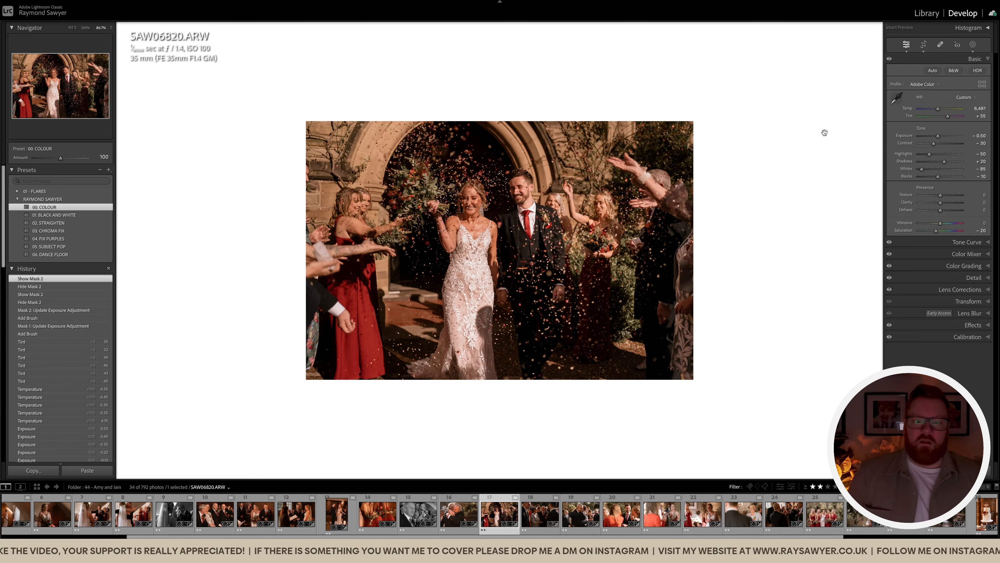
# Zoom in on the bride and groom to check, then move on to SAW06876
pyautogui.click(512, 283)
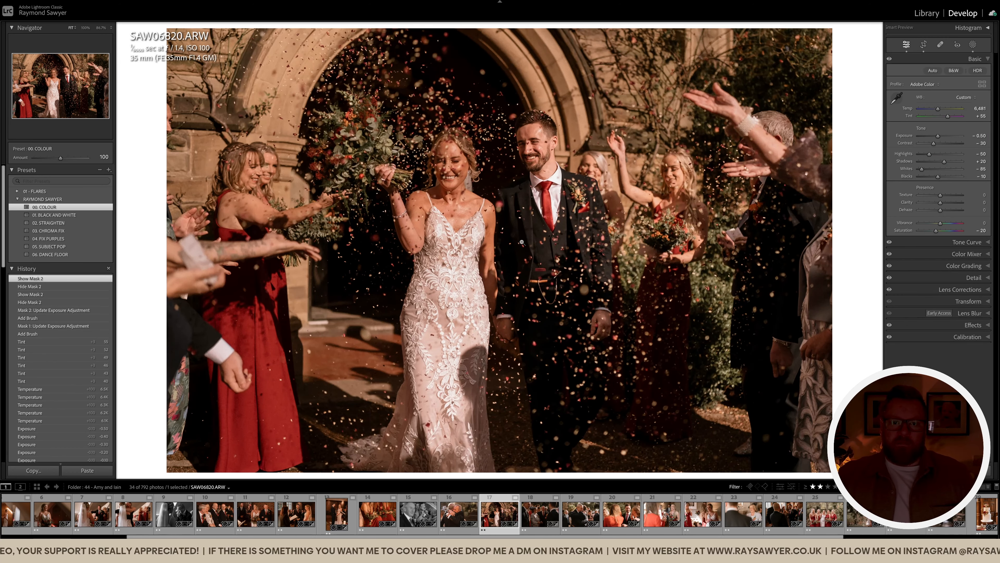
pyautogui.click(522, 242)
pyautogui.press('Right')
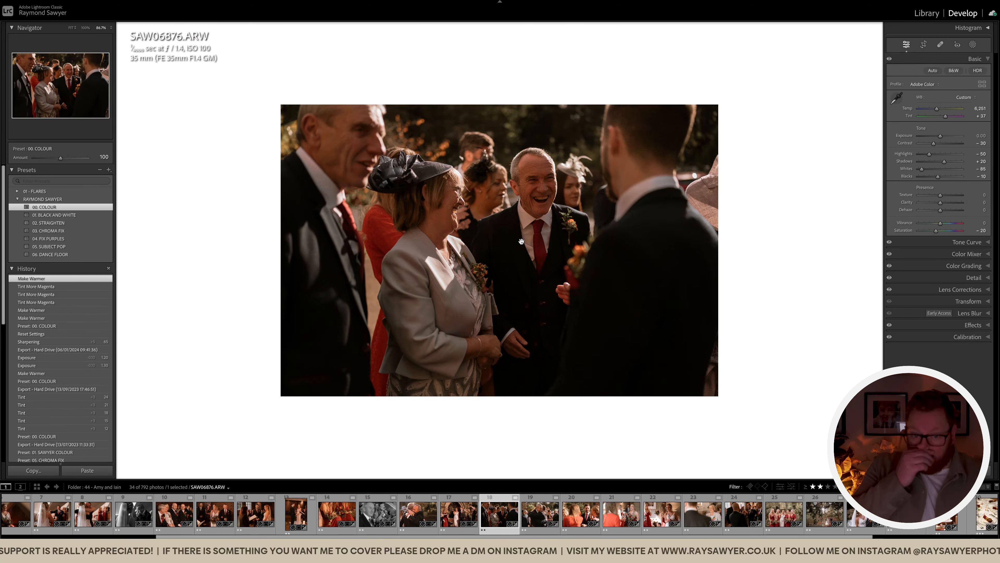
# Brighten the guests photo and brush a 00 - Subject Pop mask over the guests
pyautogui.press('=')
pyautogui.press('=')
pyautogui.press('=')
pyautogui.press('=')
pyautogui.press('=')
pyautogui.press('=')
pyautogui.press('=')
pyautogui.press('=')
pyautogui.press('=')
pyautogui.press('k')
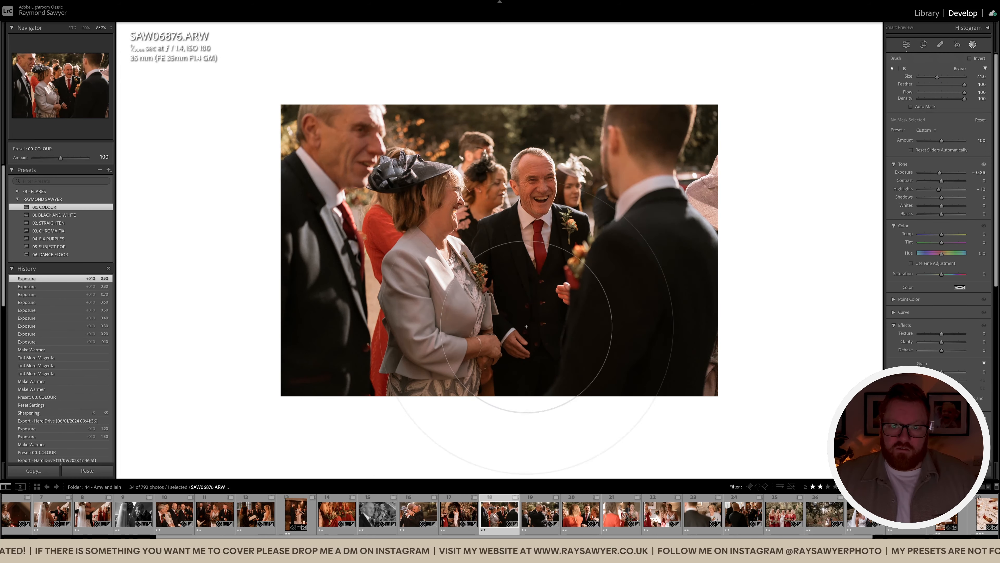
pyautogui.click(526, 326)
pyautogui.click(921, 131)
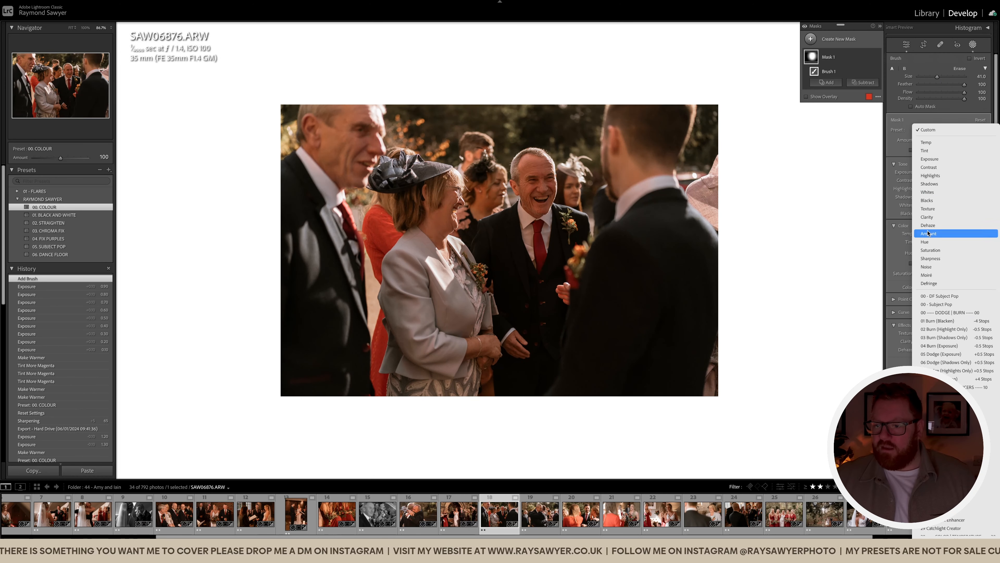
pyautogui.click(934, 307)
pyautogui.press('k')
# Raise tint to +43 and temperature to 6,751, easing exposure down slightly
pyautogui.press('=')
pyautogui.press('=')
pyautogui.press(',')
pyautogui.press('=')
pyautogui.press('=')
pyautogui.press('=')
pyautogui.press('=')
pyautogui.press('=')
pyautogui.press('.')
pyautogui.press('.')
pyautogui.press('-')
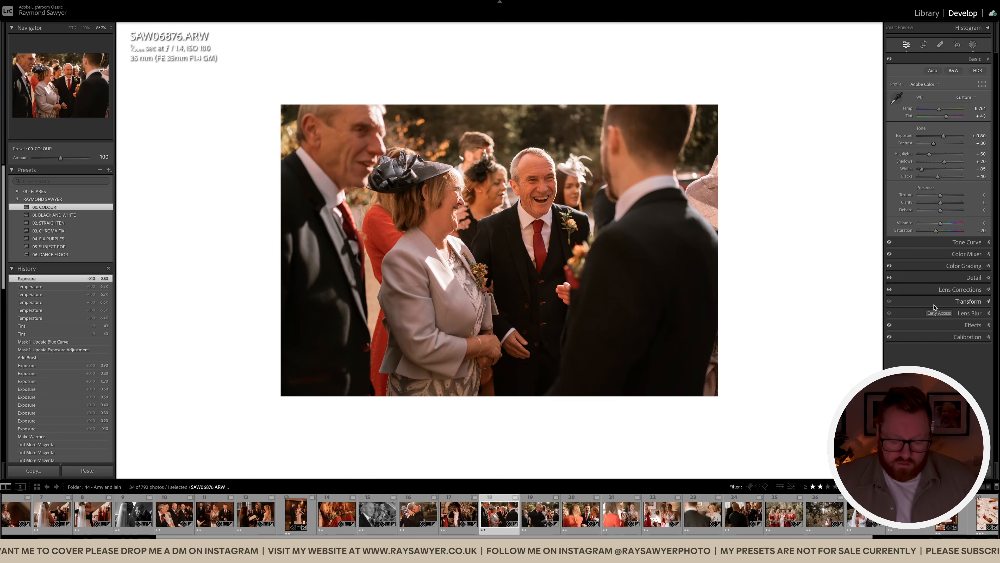
# Tighten the crop from the top and reposition the photo, then open SAW06919
pyautogui.press('r')
pyautogui.moveTo(466, 28); pyautogui.dragTo(461, 64)
pyautogui.moveTo(507, 217); pyautogui.dragTo(502, 262)
pyautogui.press('r')
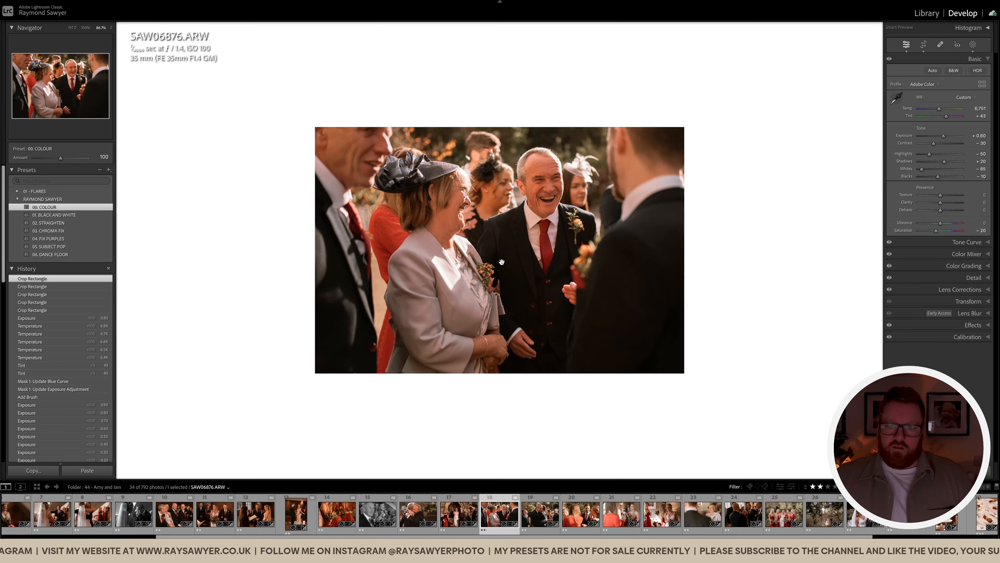
pyautogui.press('Right')
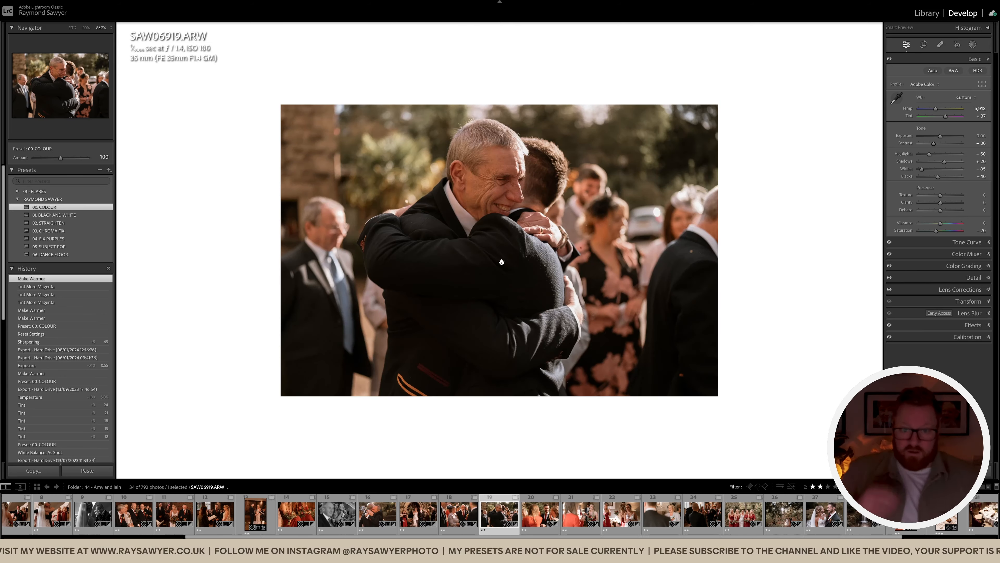
# Crop the embrace photo tighter from the left and refine the photo's position in the frame
pyautogui.press('r')
pyautogui.moveTo(173, 242); pyautogui.dragTo(216, 240)
pyautogui.moveTo(384, 240)
pyautogui.mouseDown()
pyautogui.moveTo(391, 269)
pyautogui.moveTo(389, 255)
pyautogui.mouseUp()
pyautogui.press('r')
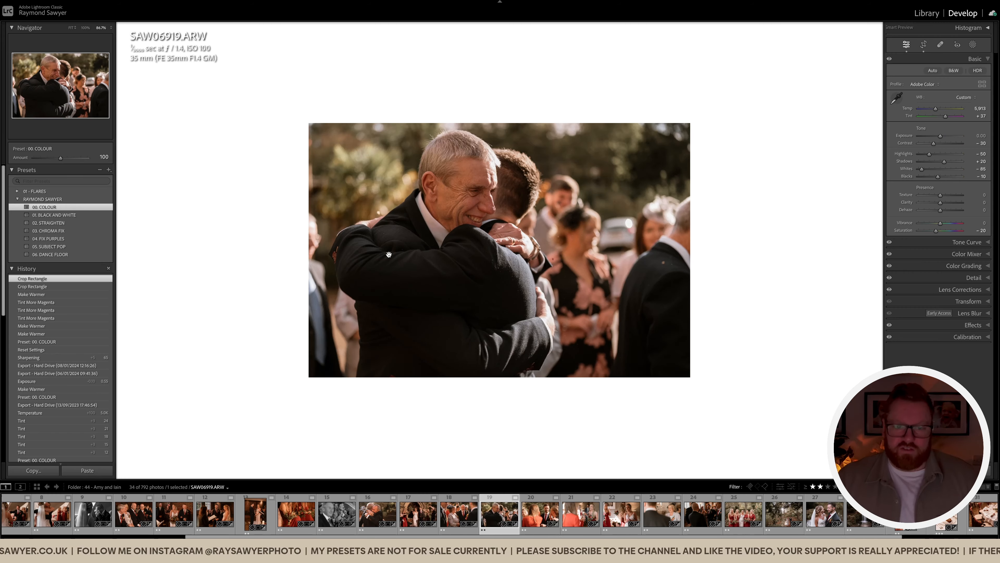
pyautogui.press('r')
pyautogui.moveTo(393, 251); pyautogui.dragTo(429, 239)
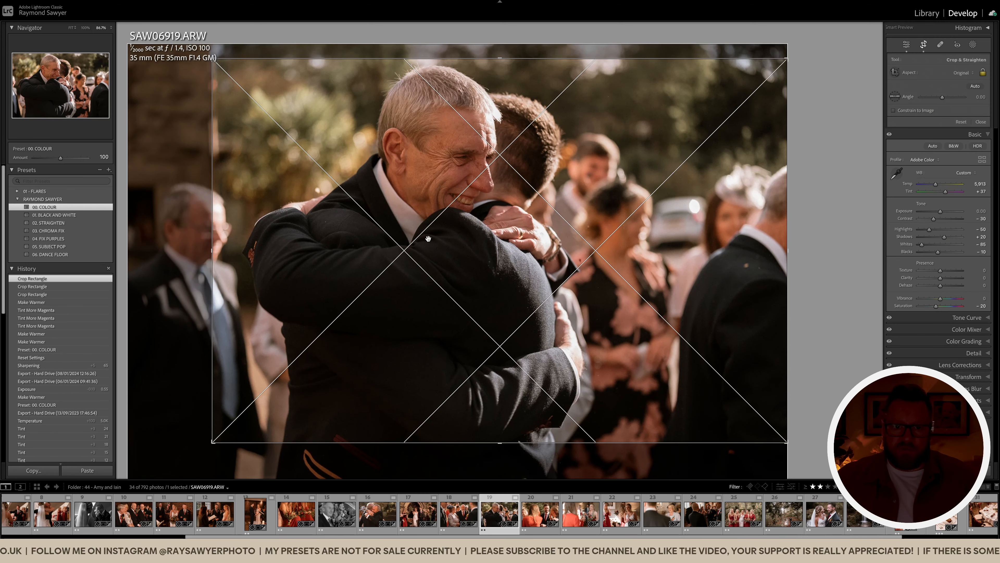
pyautogui.press('r')
# Warm the embrace photo with more magenta tint and a higher temperature
pyautogui.press('=')
pyautogui.press('=')
pyautogui.press('=')
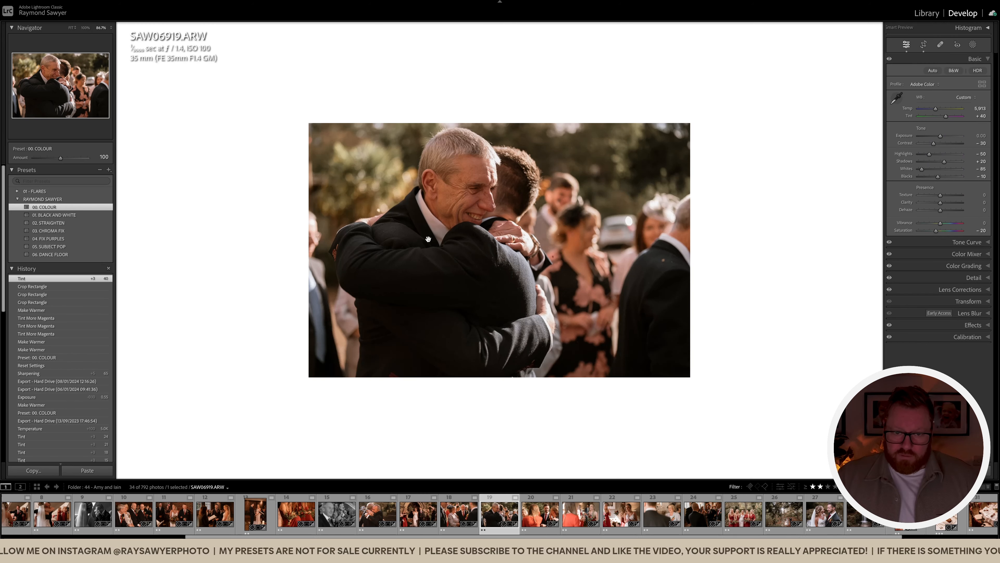
pyautogui.press('=')
pyautogui.press(',')
pyautogui.press('=')
pyautogui.press('=')
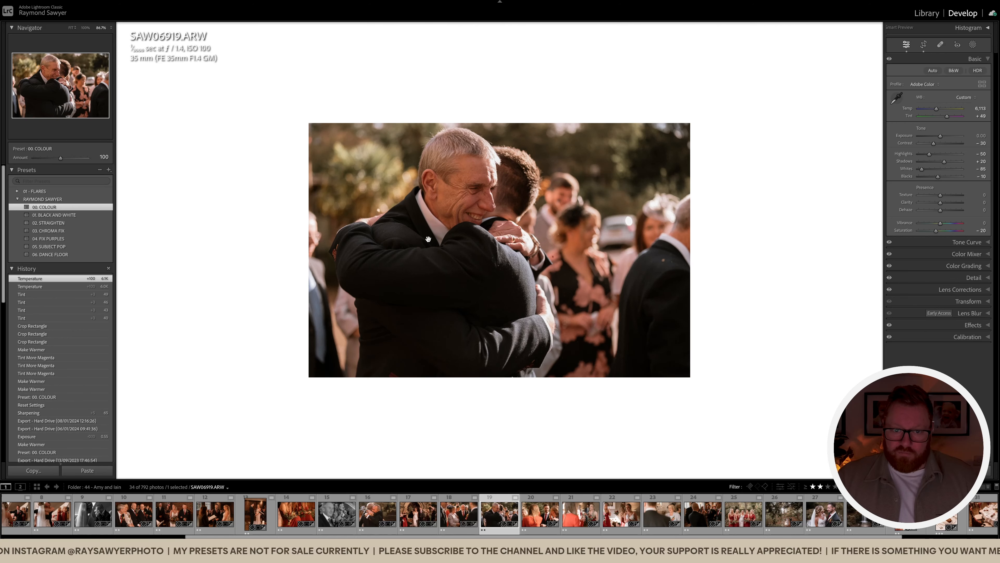
# Straighten the embrace photo by -0.84°
pyautogui.press('r')
pyautogui.moveTo(849, 255); pyautogui.dragTo(849, 248)
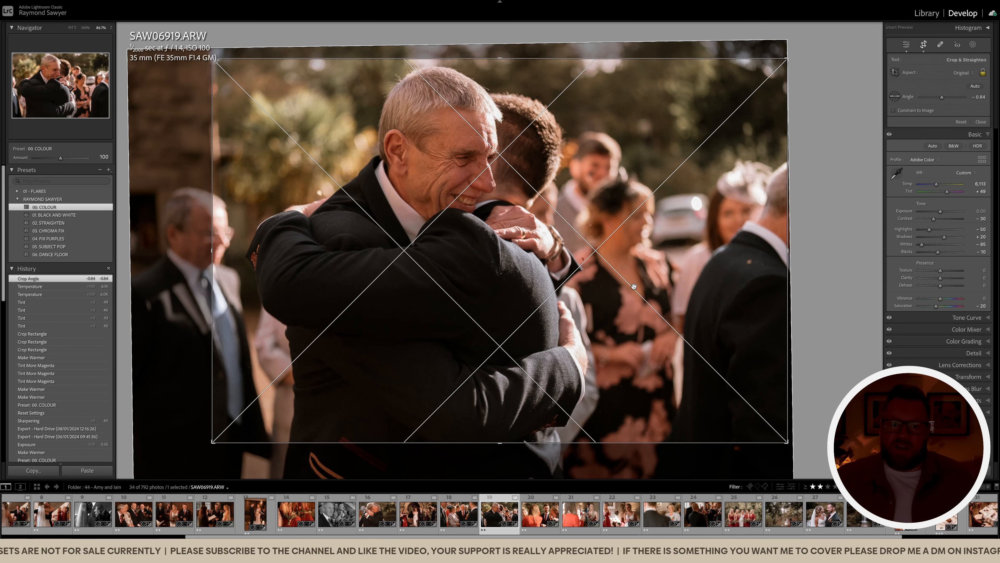
pyautogui.press('r')
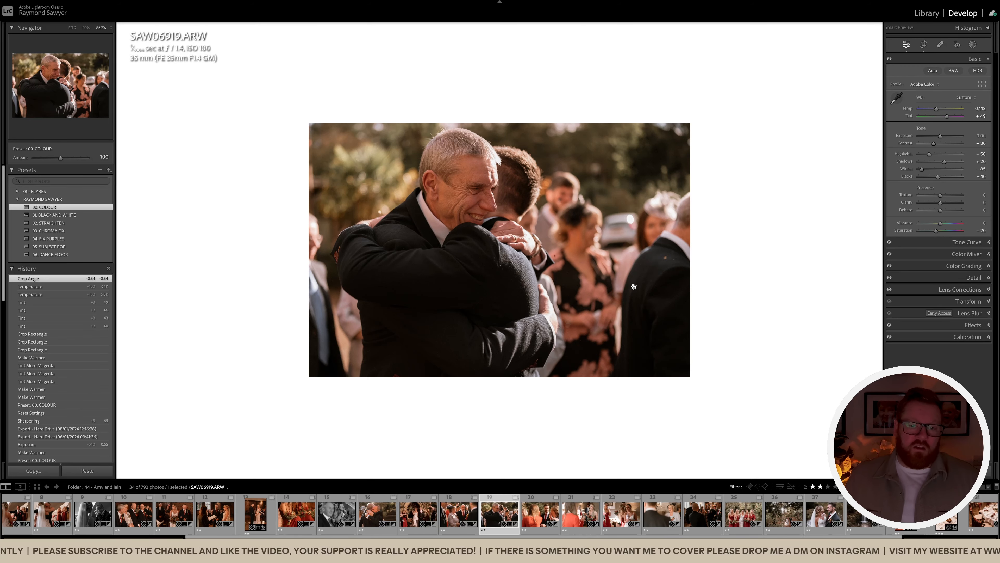
# Brush a mask over the two men and lower exposure to -0.10
pyautogui.press('k')
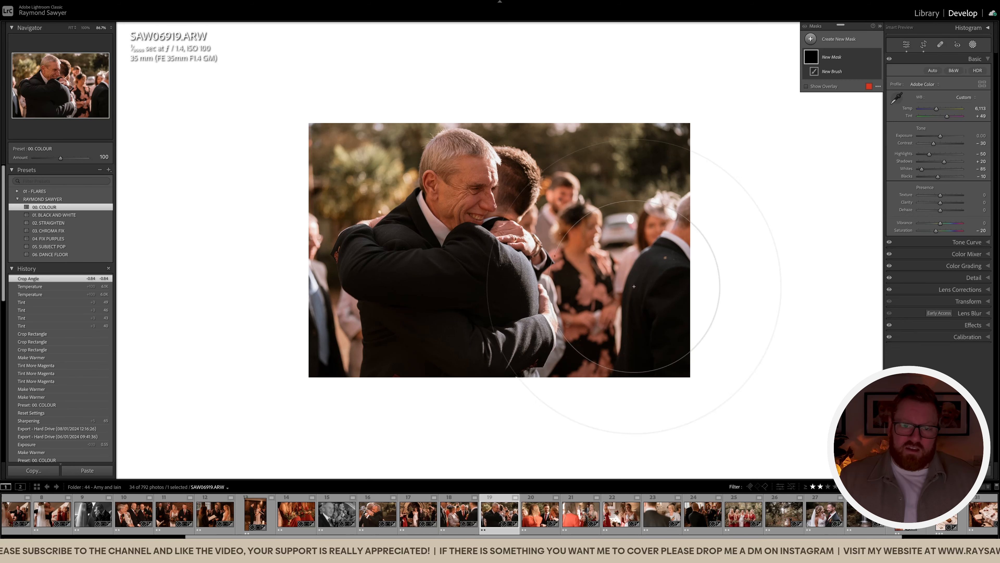
pyautogui.moveTo(456, 213)
pyautogui.mouseDown()
pyautogui.moveTo(495, 306)
pyautogui.moveTo(465, 199)
pyautogui.moveTo(501, 302)
pyautogui.mouseUp()
pyautogui.press('k')
pyautogui.press('-')
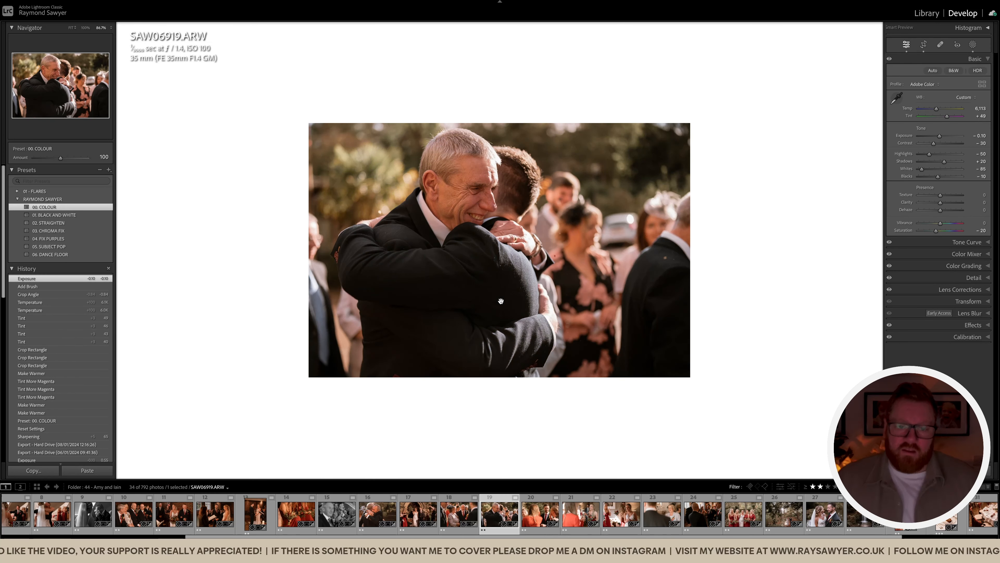
# On groom photo SAS08443, shift the image within a tighter crop
pyautogui.press('Right')
pyautogui.press('r')
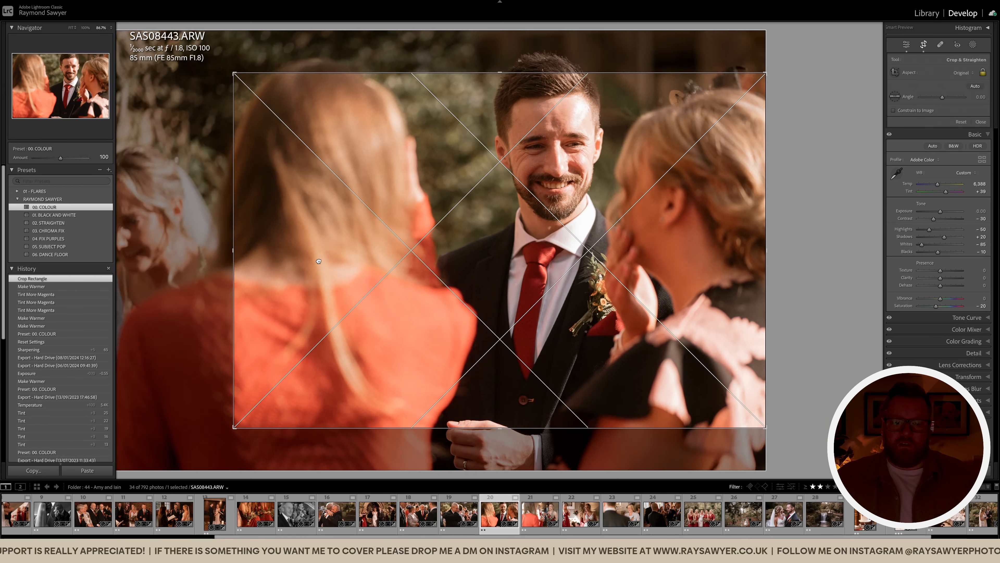
pyautogui.moveTo(319, 261); pyautogui.dragTo(361, 292)
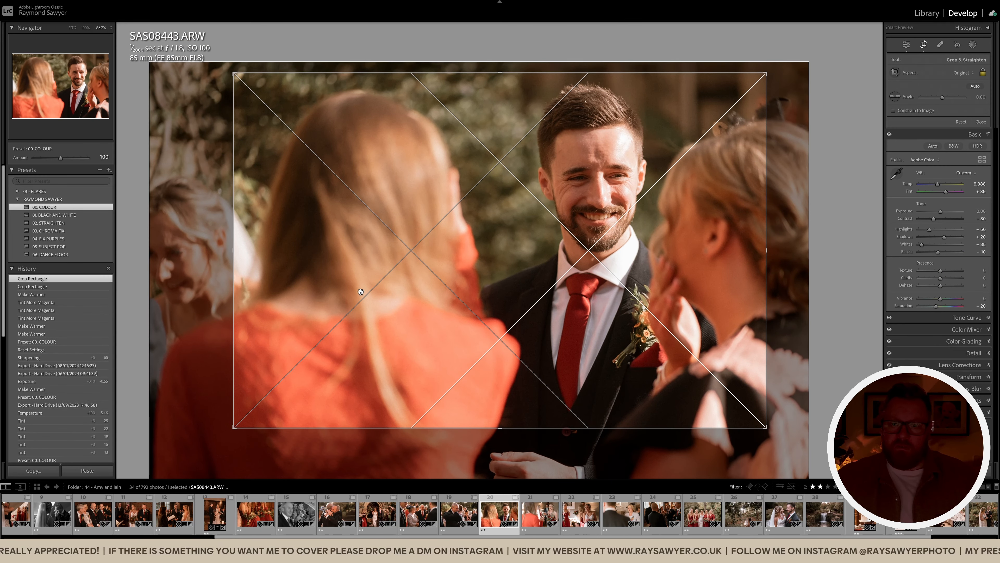
# Apply the groom crop and darken exposure to -1.20, then back to -1.10, checking detail
pyautogui.press('r')
pyautogui.press('-')
pyautogui.press('-')
pyautogui.press('-')
pyautogui.press('-')
pyautogui.press('-')
pyautogui.press('-')
pyautogui.press('-')
pyautogui.press('-')
pyautogui.press('-')
pyautogui.press('-')
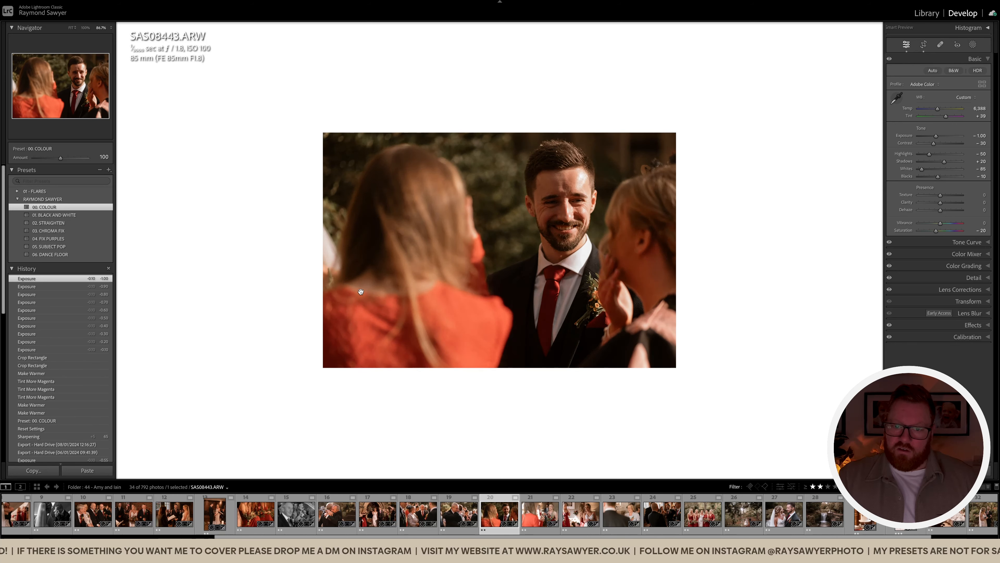
pyautogui.press('-')
pyautogui.press('-')
pyautogui.press('=')
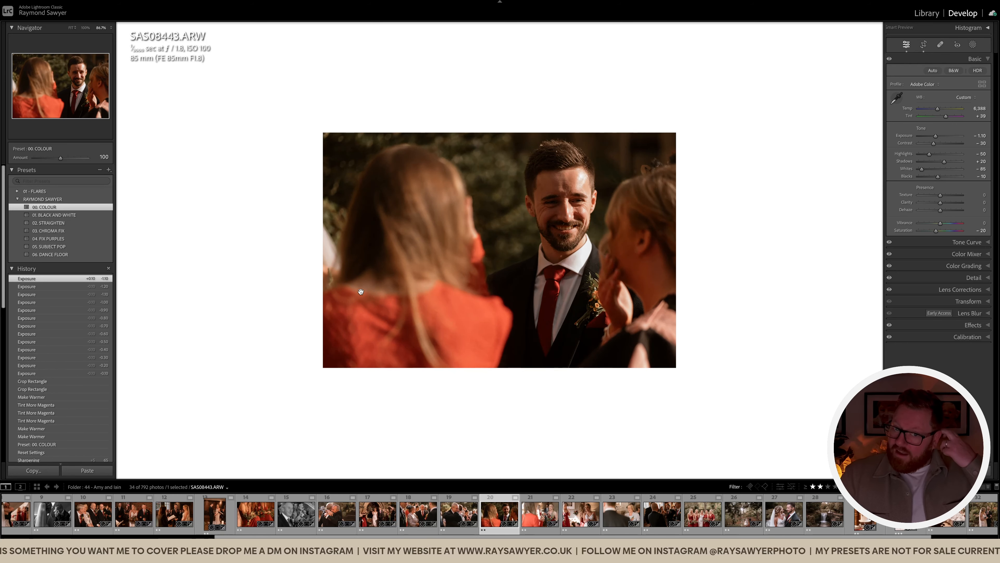
pyautogui.click(588, 189)
pyautogui.click(613, 168)
# Dab a brush mask on the groom, raise exposure to -0.90, check closely, then open SAW06997
pyautogui.press('k')
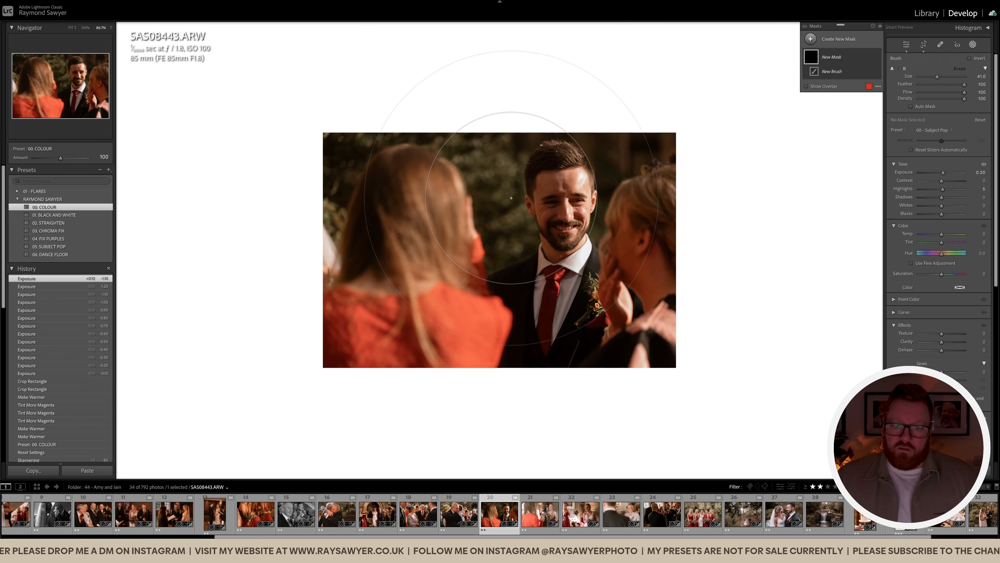
pyautogui.click(510, 232)
pyautogui.press('k')
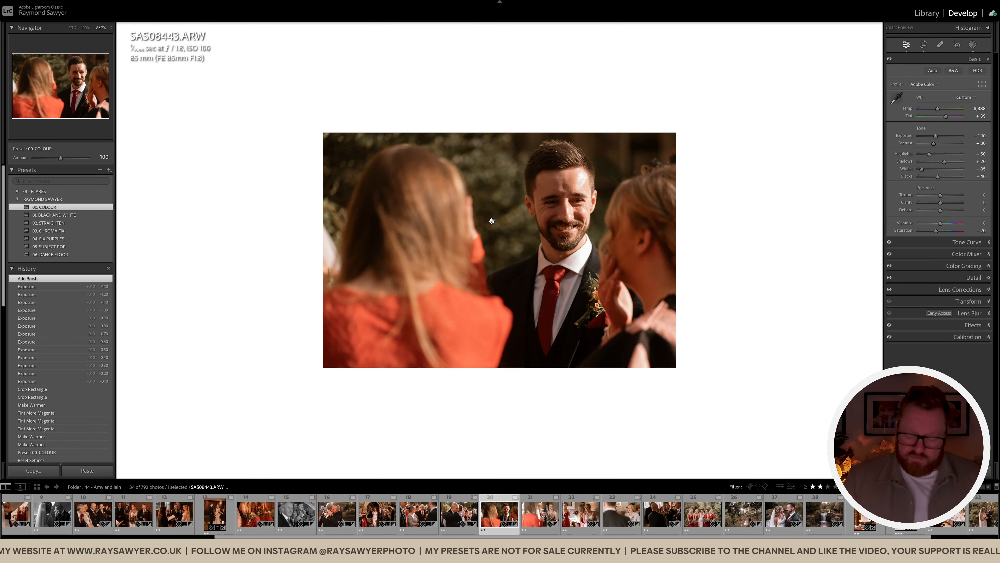
pyautogui.press('=')
pyautogui.press('=')
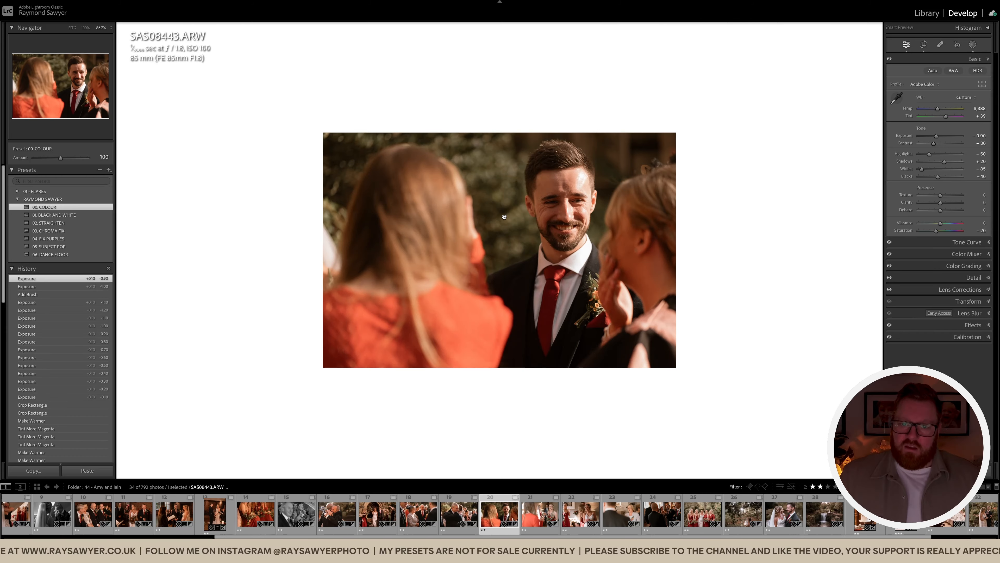
pyautogui.click(504, 217)
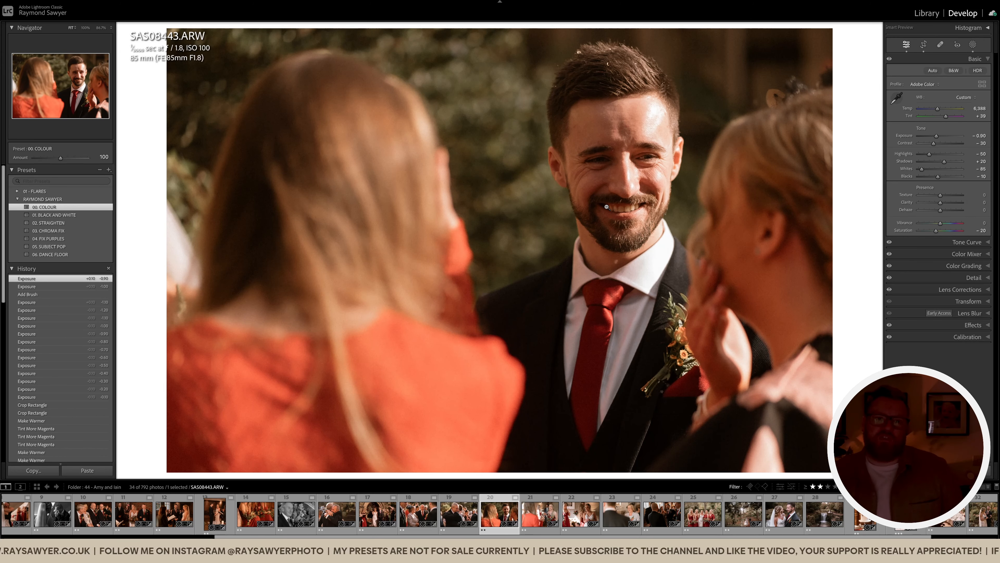
pyautogui.click(578, 224)
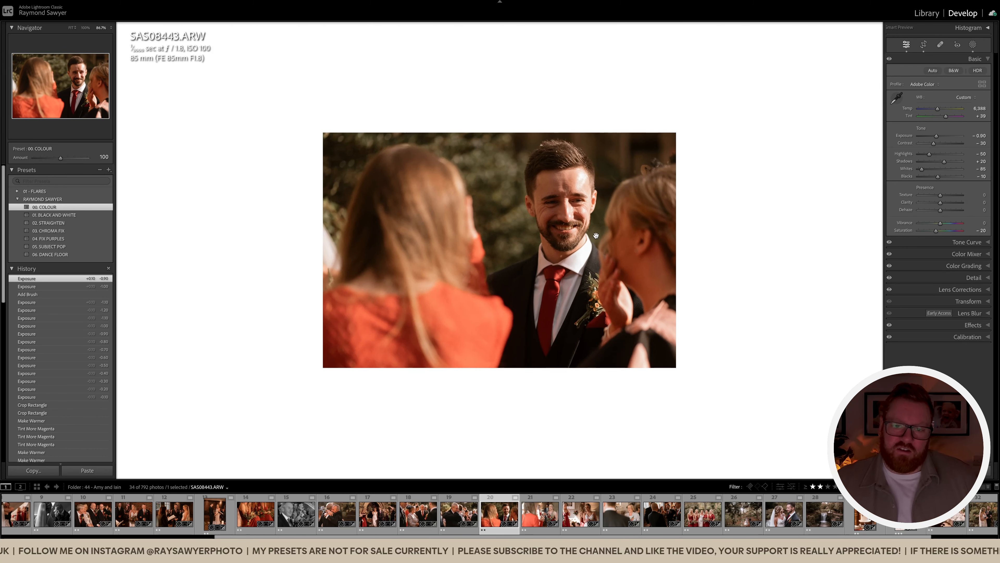
pyautogui.press('Right')
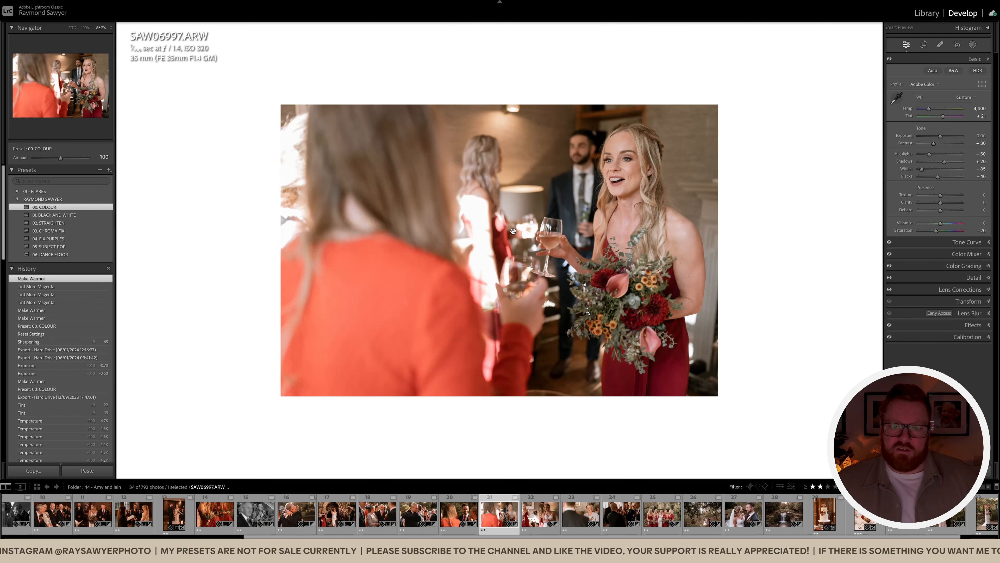
# Crop the bridesmaid photo from the left, reposition it, and straighten it to -1.58°
pyautogui.press('r')
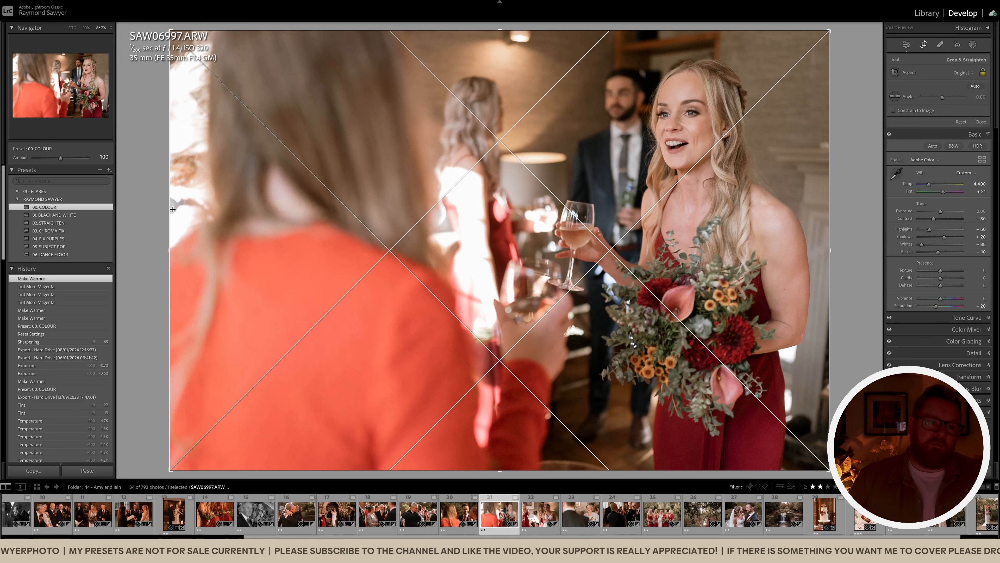
pyautogui.moveTo(174, 211); pyautogui.dragTo(285, 210)
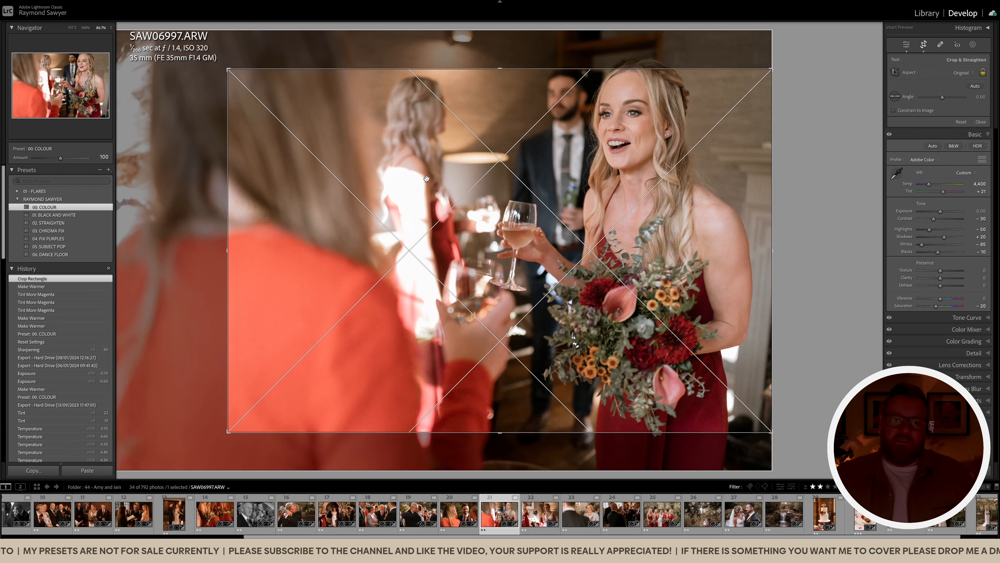
pyautogui.moveTo(442, 348); pyautogui.dragTo(456, 257)
pyautogui.moveTo(835, 295); pyautogui.dragTo(836, 286)
pyautogui.moveTo(630, 273); pyautogui.dragTo(629, 268)
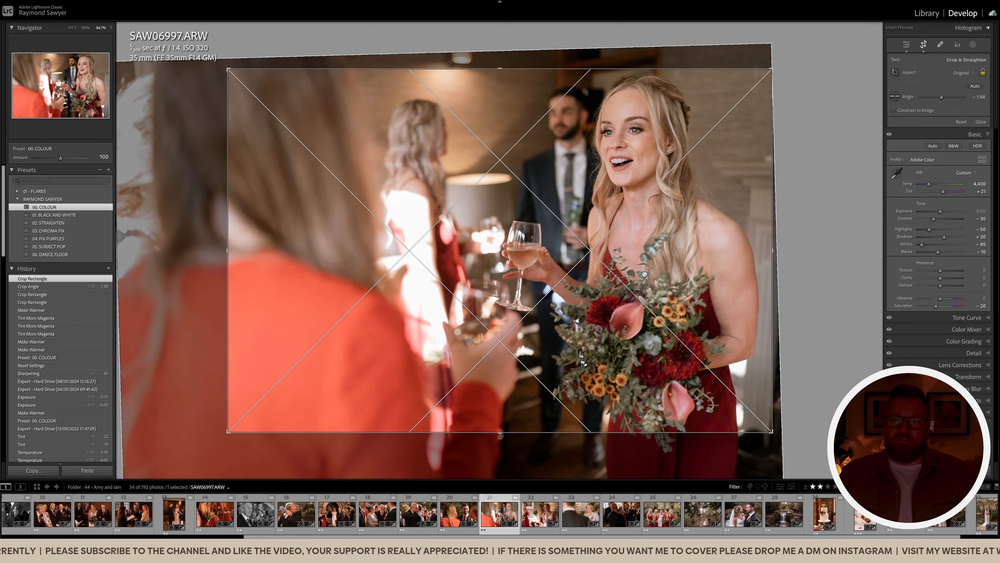
pyautogui.press('Return')
# Darken exposure to -0.40, warm temperature to 4,700, add tint, and set contrast to -20
pyautogui.press('-')
pyautogui.press('-')
pyautogui.press('=')
pyautogui.press('=')
pyautogui.press('=')
pyautogui.press('=')
pyautogui.press('=')
pyautogui.press('=')
pyautogui.press('=')
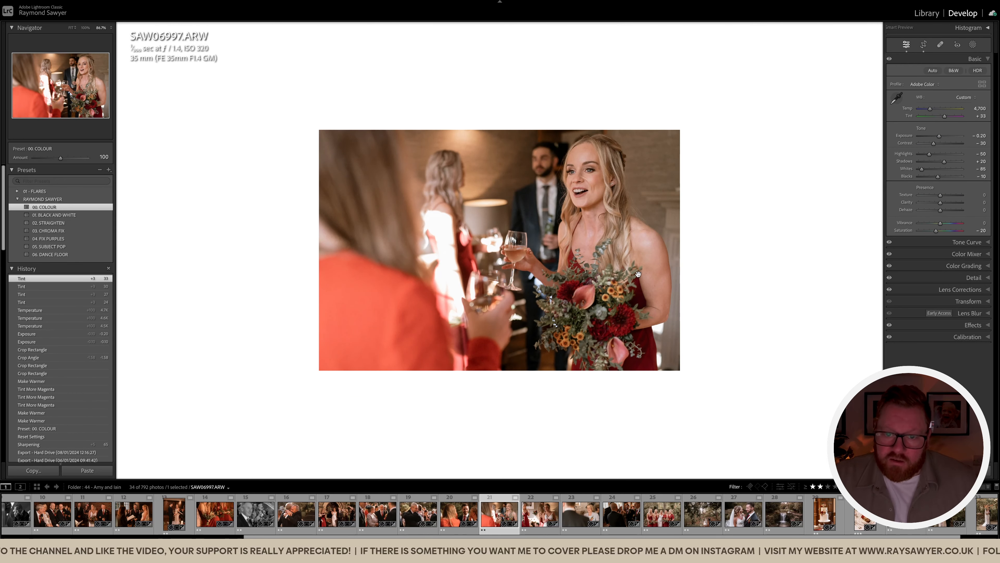
pyautogui.press('.')
pyautogui.press('.')
pyautogui.press('=')
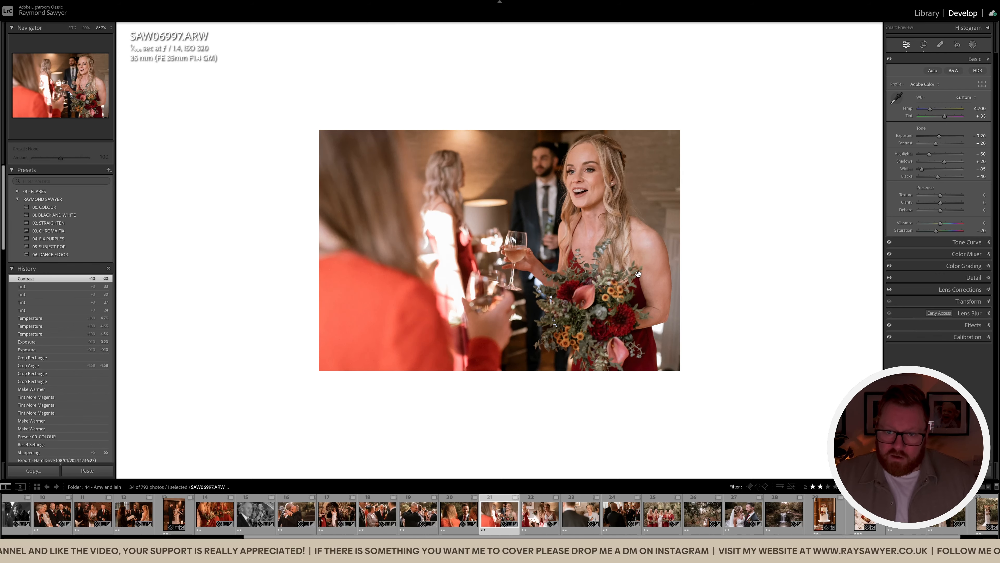
pyautogui.press(',')
pyautogui.press('-')
pyautogui.press('-')
# Pull the crop's bottom-left corner in slightly, then move on to bride photo SAS08492
pyautogui.press('r')
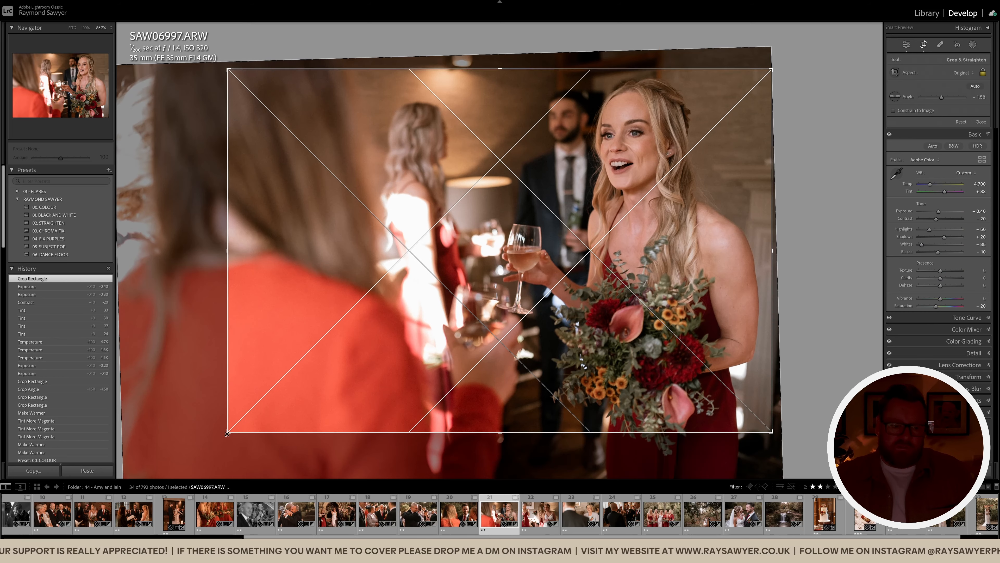
pyautogui.moveTo(228, 432); pyautogui.dragTo(230, 433)
pyautogui.press('r')
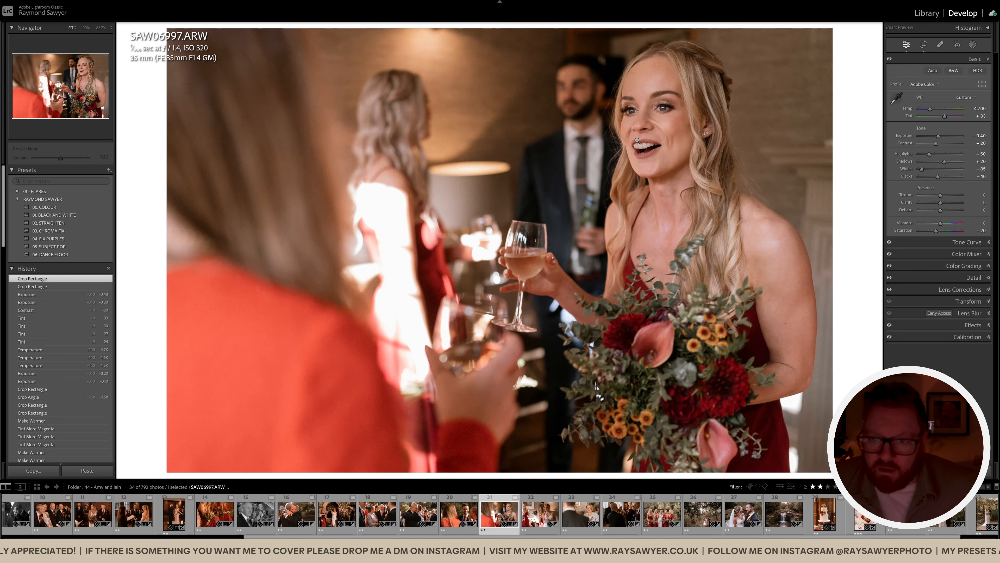
pyautogui.click(609, 193)
pyautogui.press('Right')
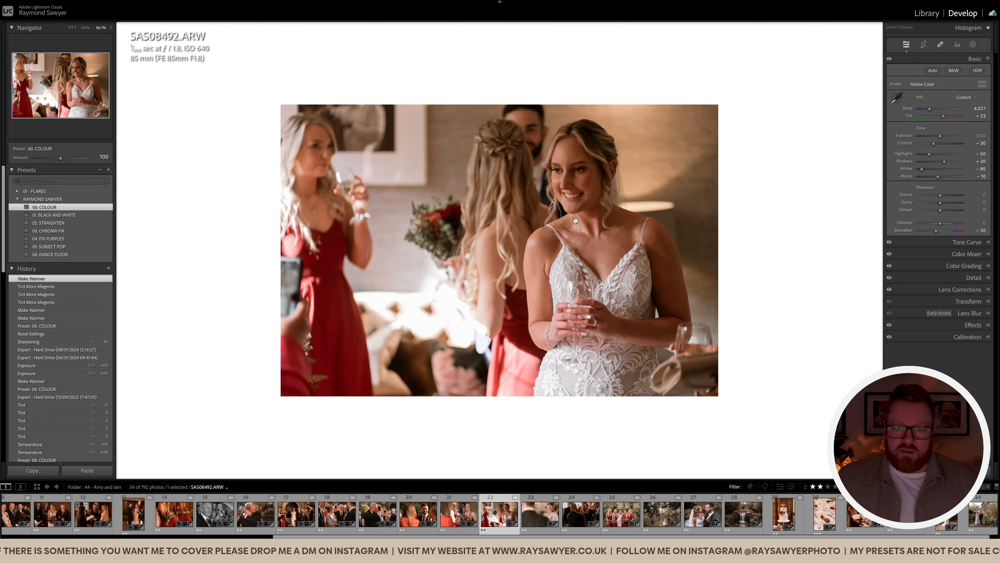
# Paint a brightening brush mask over the bride
pyautogui.press('k')
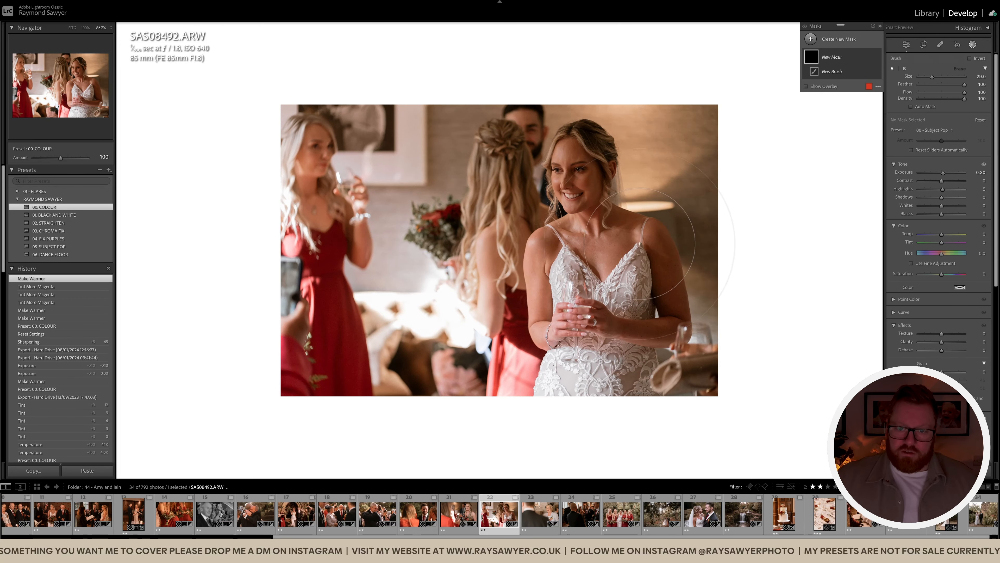
pyautogui.scroll(5, 603, 220)
pyautogui.moveTo(600, 254)
pyautogui.mouseDown()
pyautogui.moveTo(636, 411)
pyautogui.moveTo(725, 392)
pyautogui.moveTo(639, 175)
pyautogui.moveTo(617, 376)
pyautogui.moveTo(740, 238)
pyautogui.mouseUp()
pyautogui.press('k')
# Set exposure to -0.30, temperature 4,427 and tint +26
pyautogui.press('-')
pyautogui.press('-')
pyautogui.press('+')
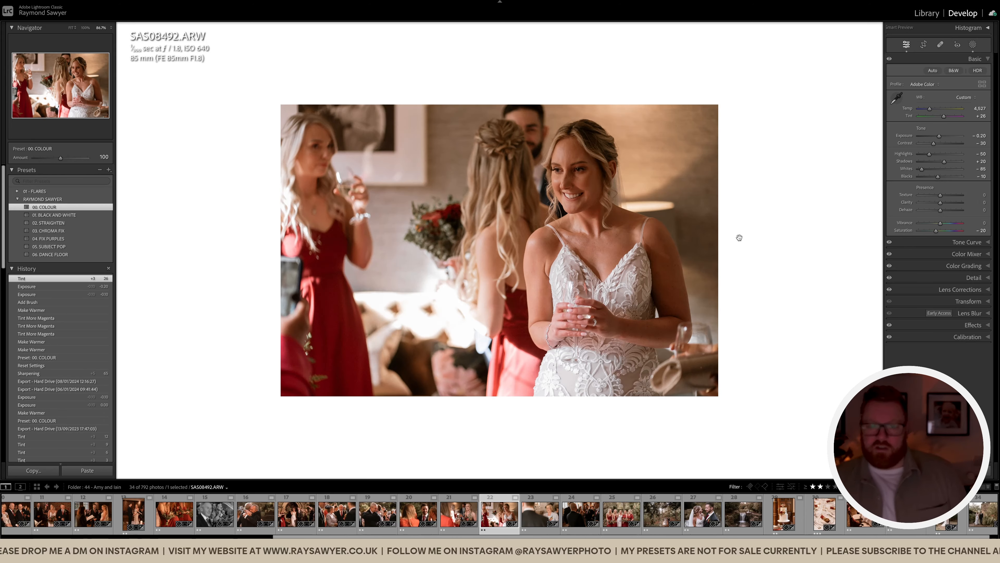
pyautogui.press('-')
pyautogui.press('-')
# Trim the crop's left side inward, then move on to SAS08523
pyautogui.press('r')
pyautogui.moveTo(170, 228); pyautogui.dragTo(241, 231)
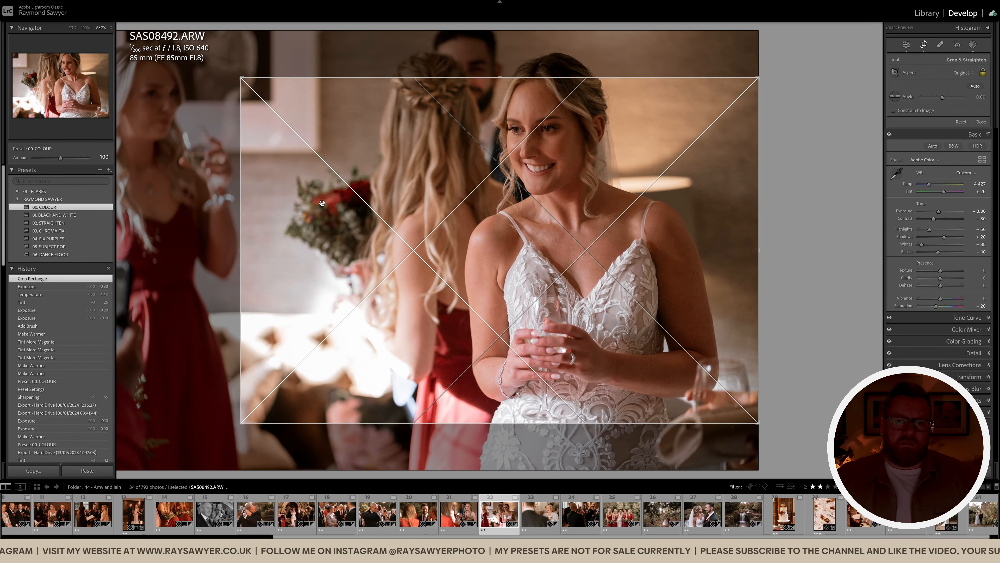
pyautogui.press('r')
pyautogui.press('Right')
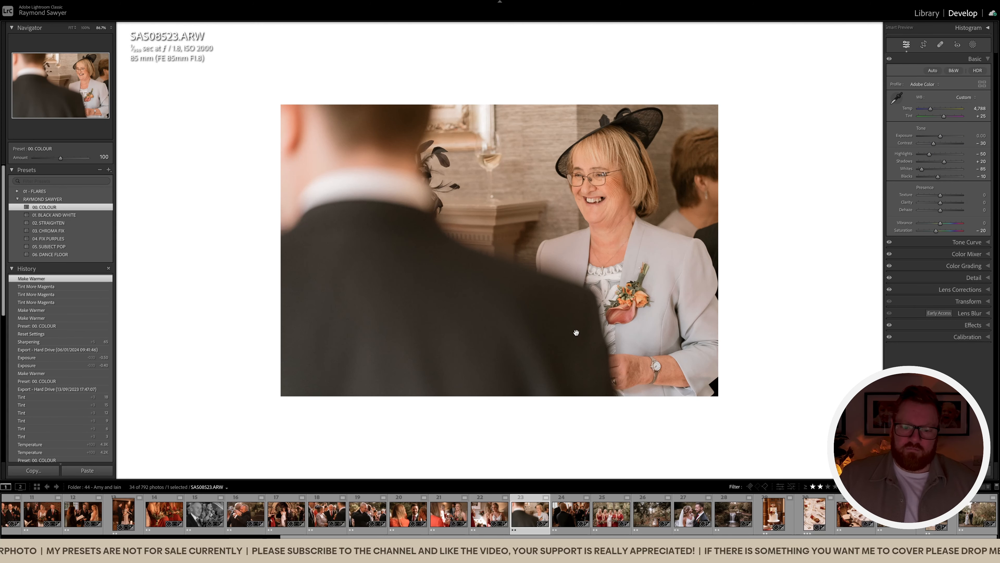
# Rate the photo one star, crop its left edge in, and auto-straighten it 1.42°
pyautogui.press('1')
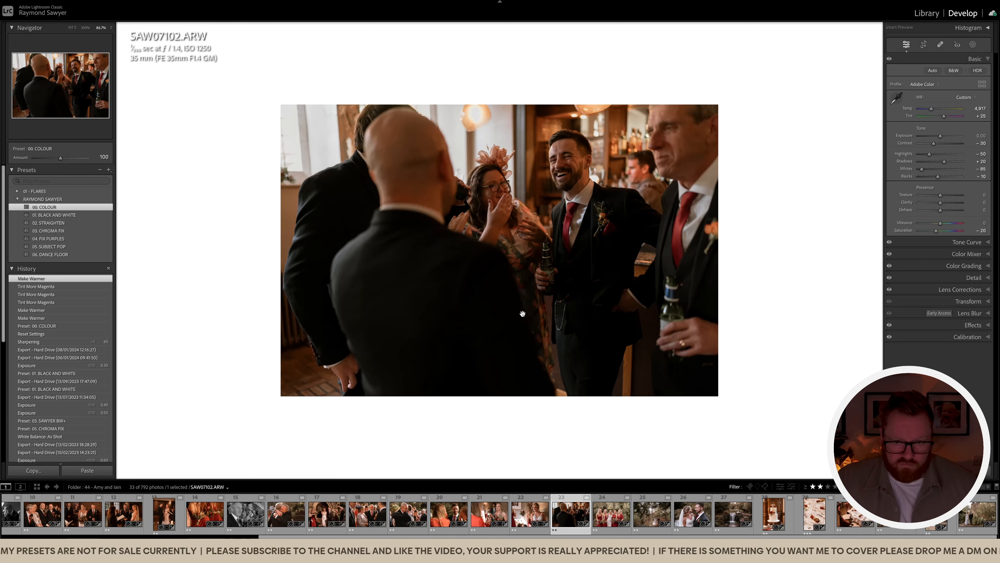
pyautogui.press('r')
pyautogui.moveTo(178, 249); pyautogui.dragTo(194, 246)
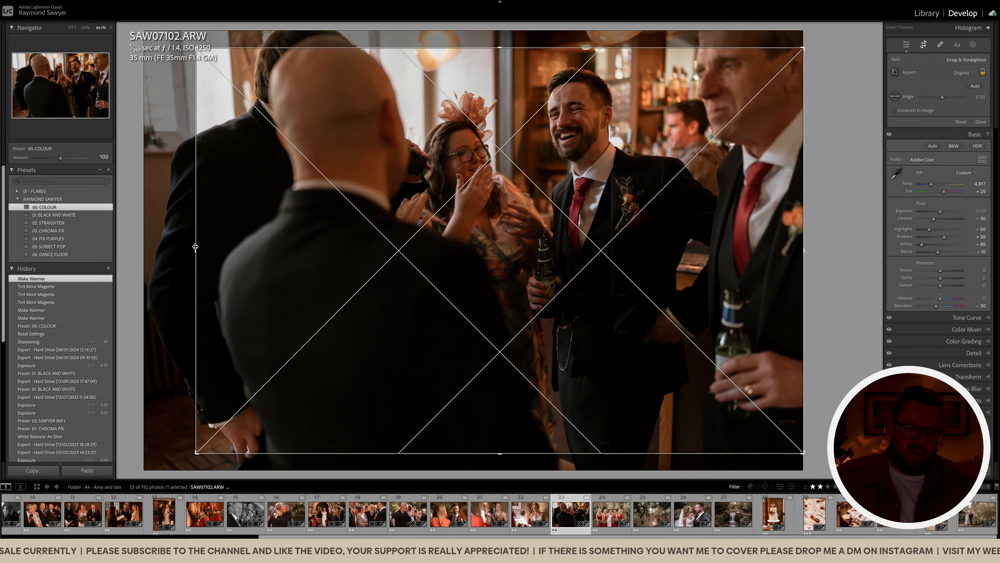
pyautogui.click(975, 86)
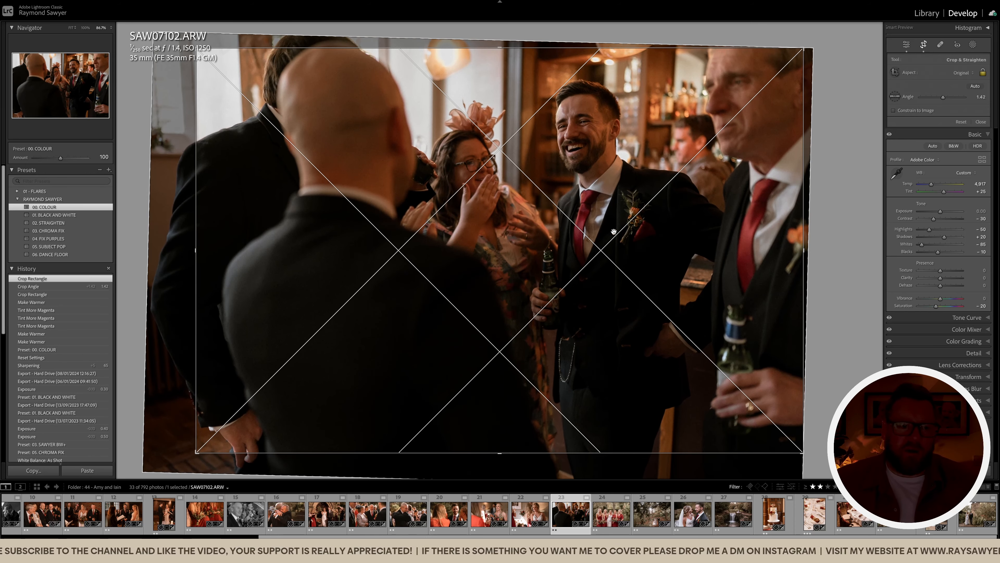
pyautogui.press('Return')
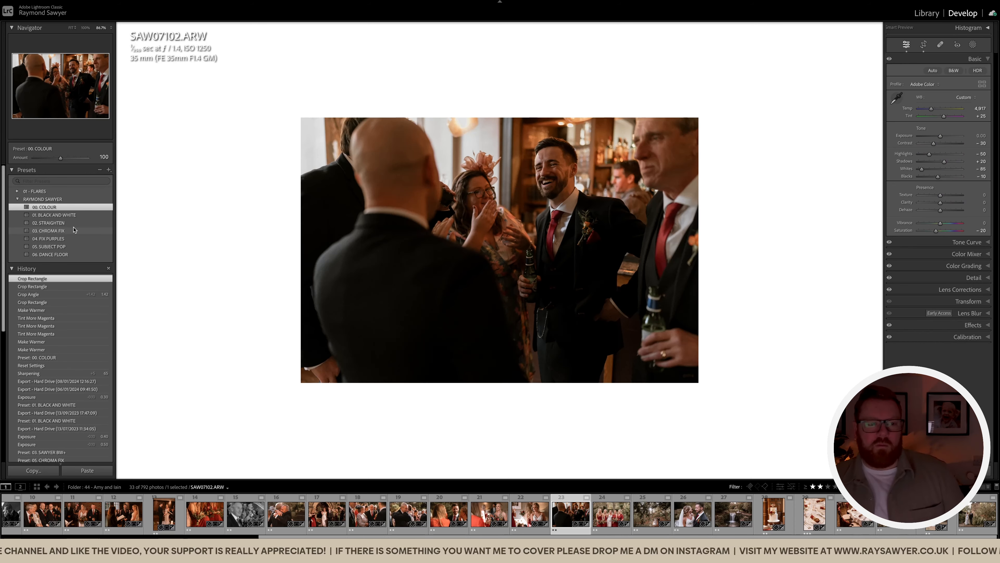
# Apply the 01. BLACK AND WHITE preset with exposure +0.20, then open SAW07175
pyautogui.click(54, 214)
pyautogui.press('=')
pyautogui.press('=')
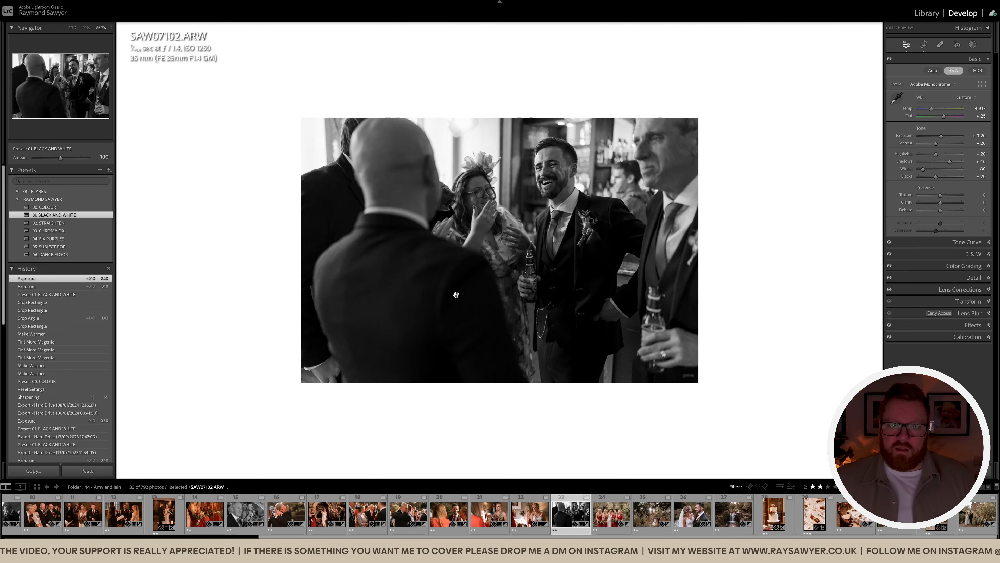
pyautogui.press('Right')
# Shrink the bridesmaids photo's crop from the top-right corner and tilt it -0.64°
pyautogui.press('r')
pyautogui.moveTo(829, 31); pyautogui.dragTo(803, 49)
pyautogui.moveTo(812, 50); pyautogui.dragTo(810, 46)
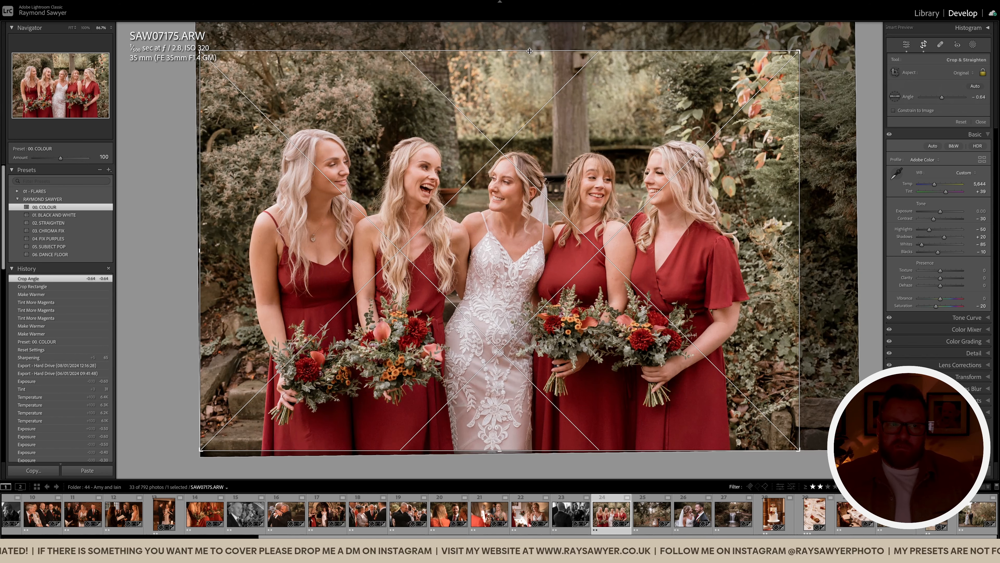
# Lower the crop's top edge, then compare the result against the original
pyautogui.moveTo(505, 51); pyautogui.dragTo(504, 75)
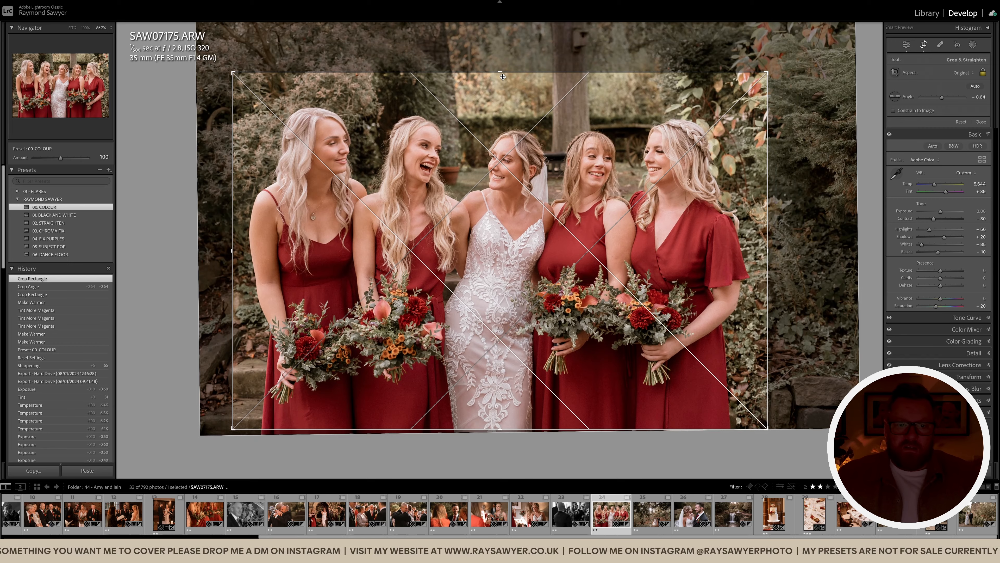
pyautogui.press('Return')
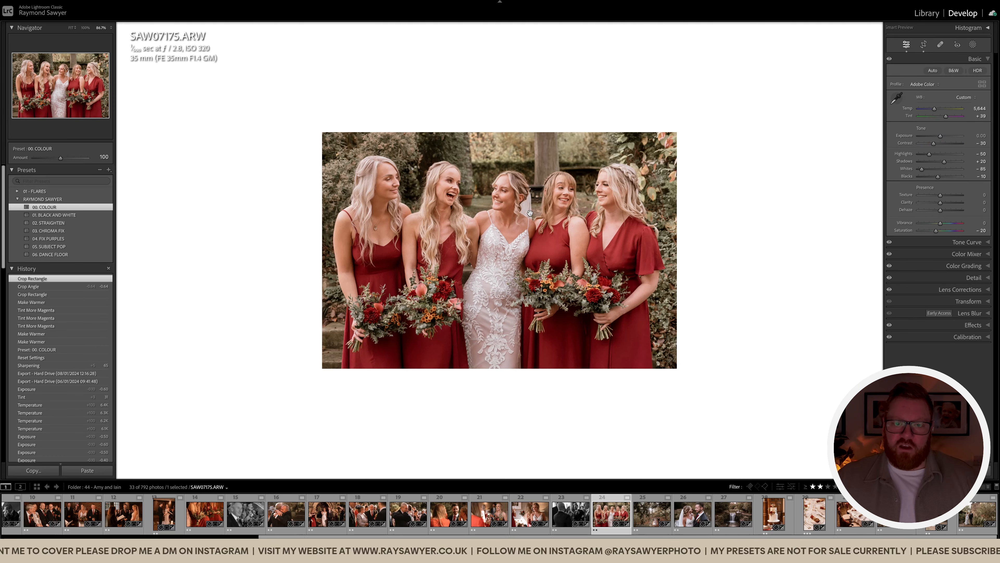
pyautogui.click(498, 208)
pyautogui.click(523, 217)
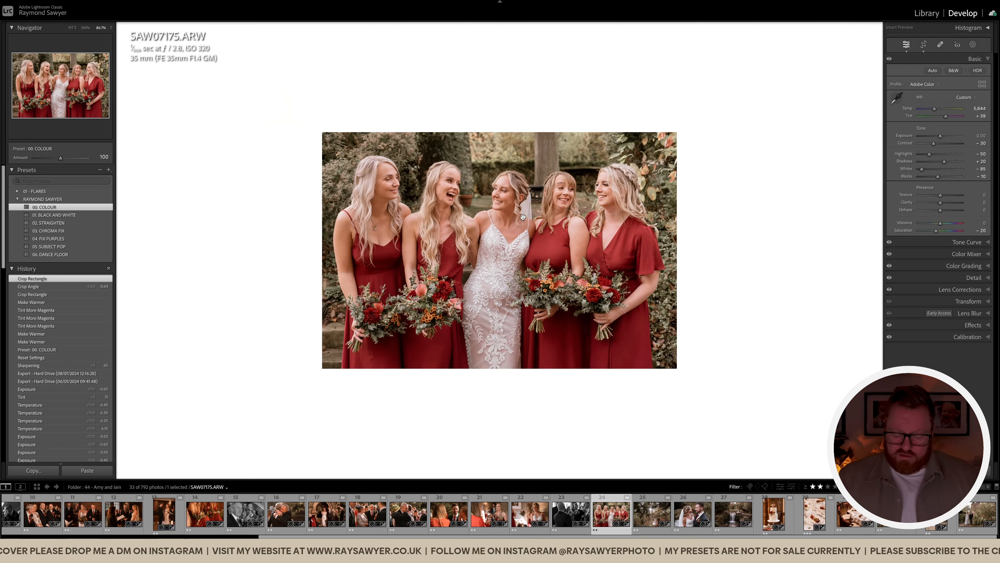
pyautogui.press('\\')
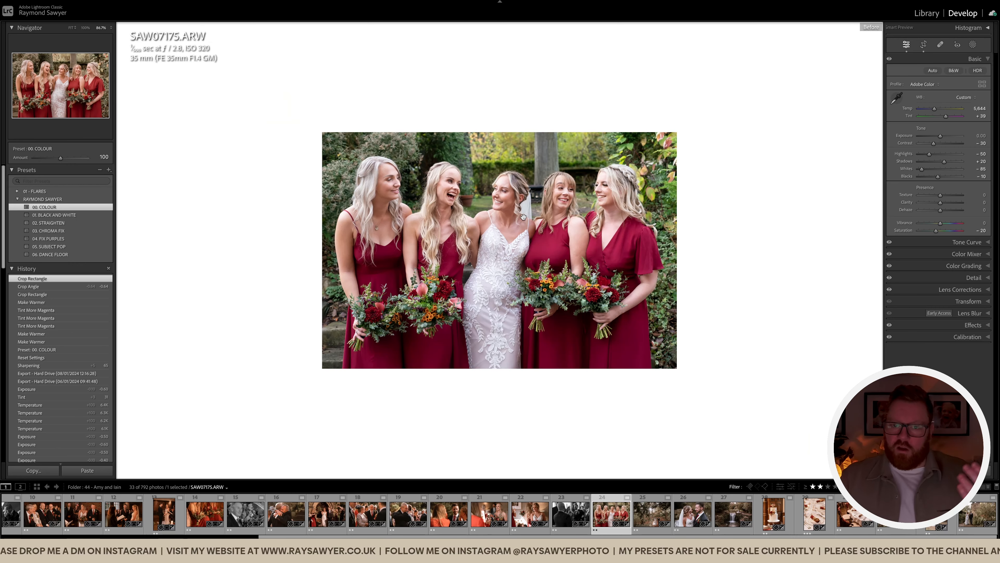
pyautogui.press('\\')
# Set exposure to -0.60, temperature 6,744 and tint +48, then open SAW07502
pyautogui.press('-')
pyautogui.press('-')
pyautogui.press('-')
pyautogui.press('-')
pyautogui.press('-')
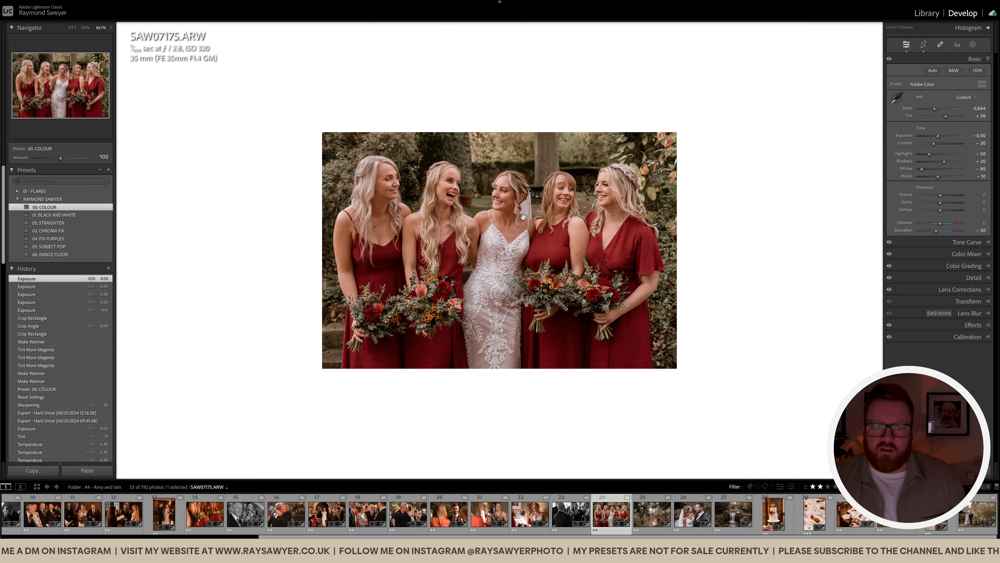
pyautogui.press(',')
pyautogui.press('=')
pyautogui.press('=')
pyautogui.press('=')
pyautogui.press(',')
pyautogui.press('=')
pyautogui.press('=')
pyautogui.press('=')
pyautogui.press('=')
pyautogui.press('=')
pyautogui.press('=')
pyautogui.press('=')
pyautogui.press('=')
pyautogui.press('=')
pyautogui.press('=')
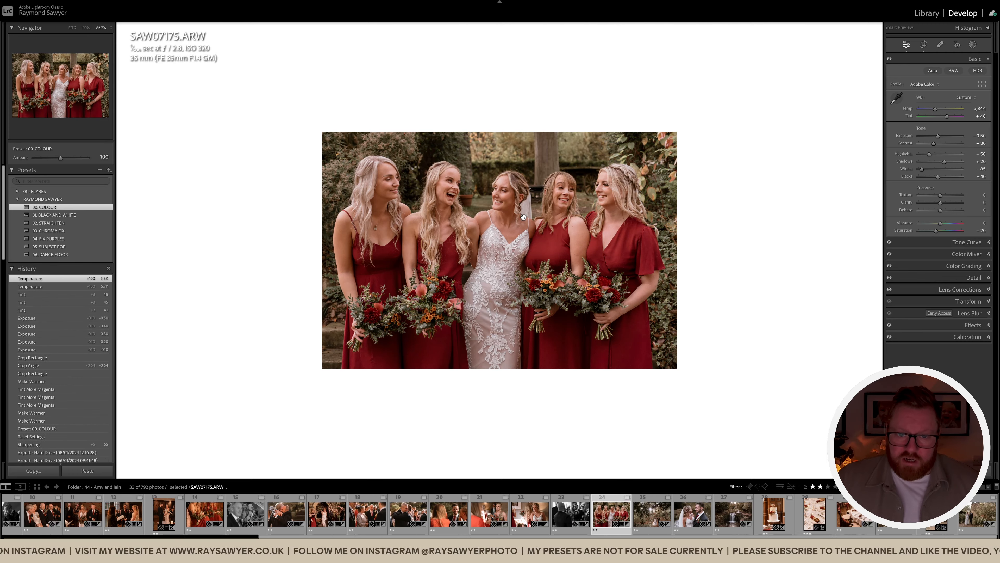
pyautogui.press('=')
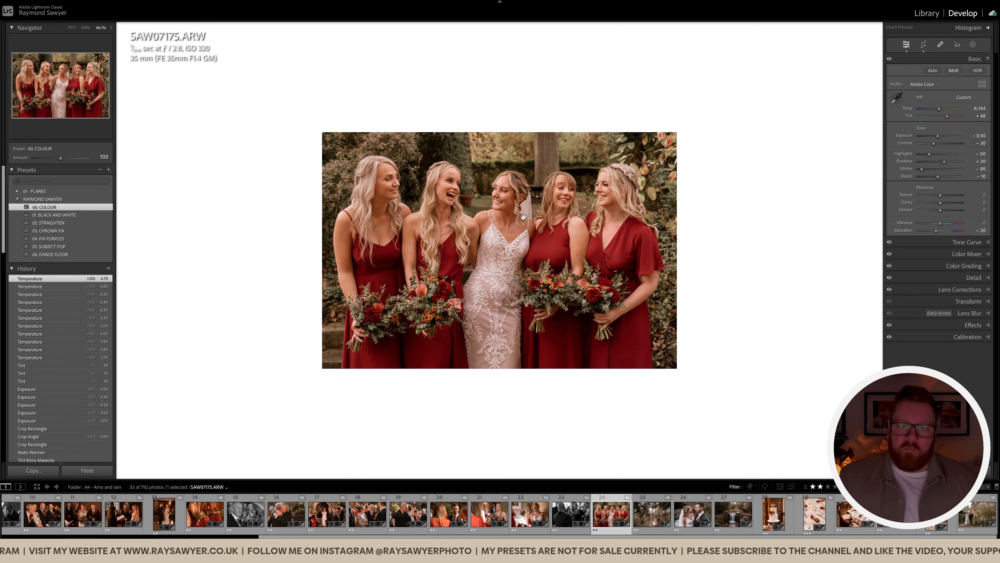
pyautogui.press('.')
pyautogui.press('.')
pyautogui.press('-')
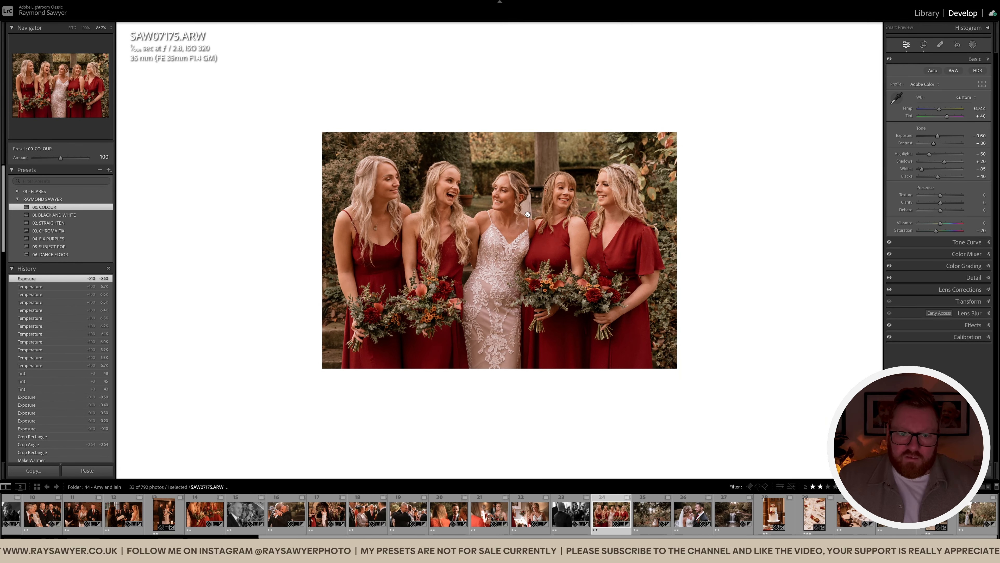
pyautogui.press('Right')
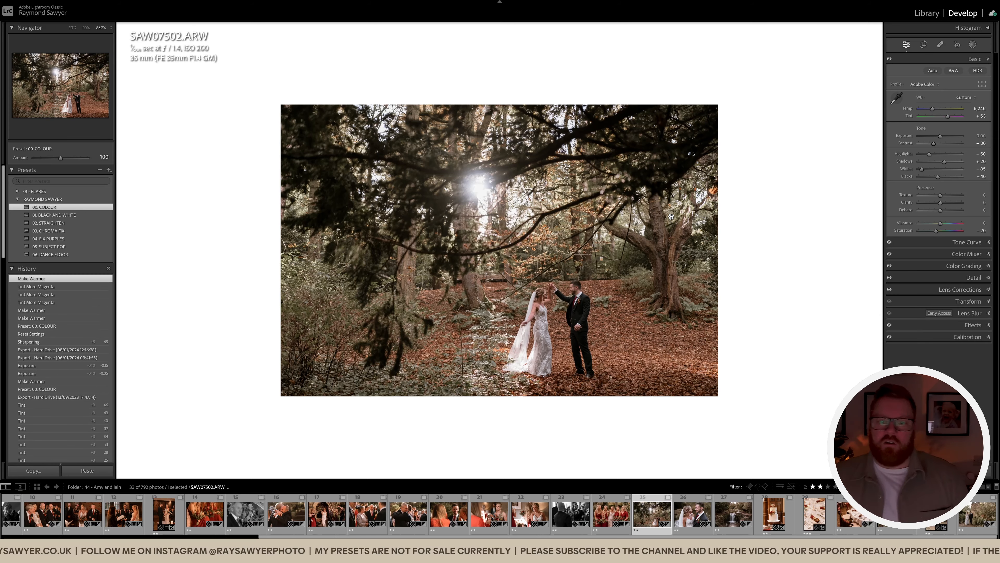
# Warm the woodland couple photo to 8,384 temperature and +79 tint, with exposure -0.30
pyautogui.click(954, 109)
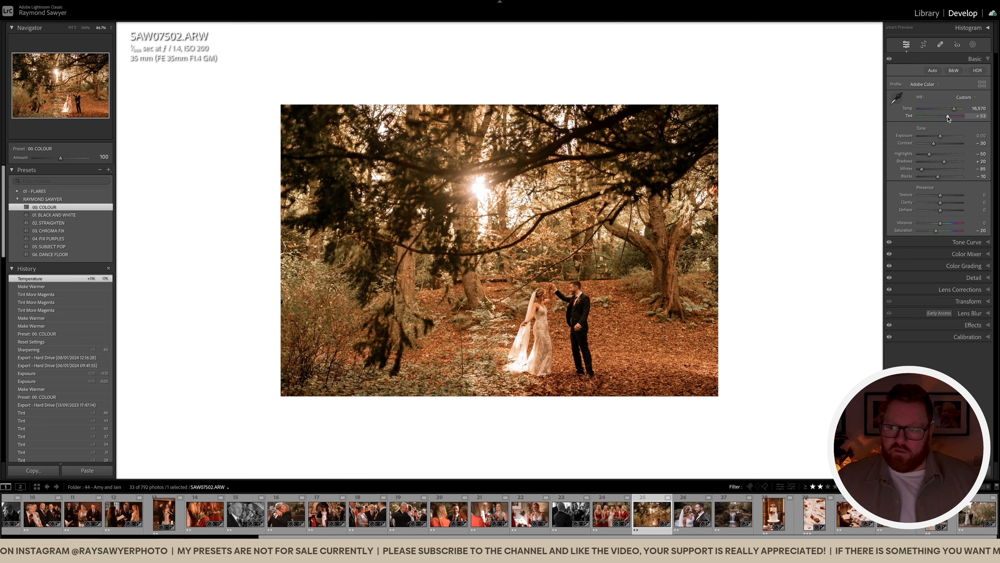
pyautogui.click(951, 116)
pyautogui.moveTo(954, 109); pyautogui.dragTo(950, 110)
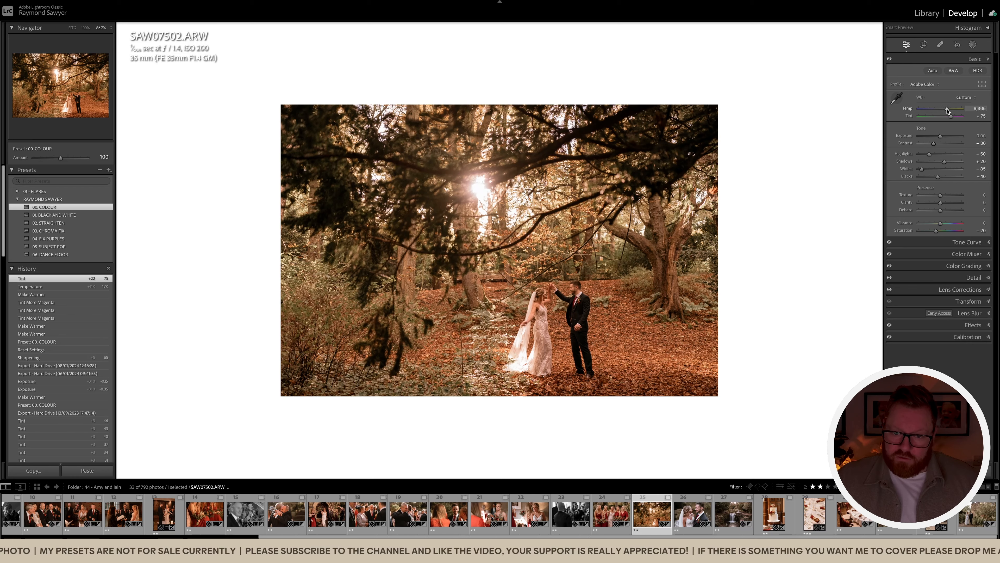
pyautogui.press('-')
pyautogui.press('-')
pyautogui.press('-')
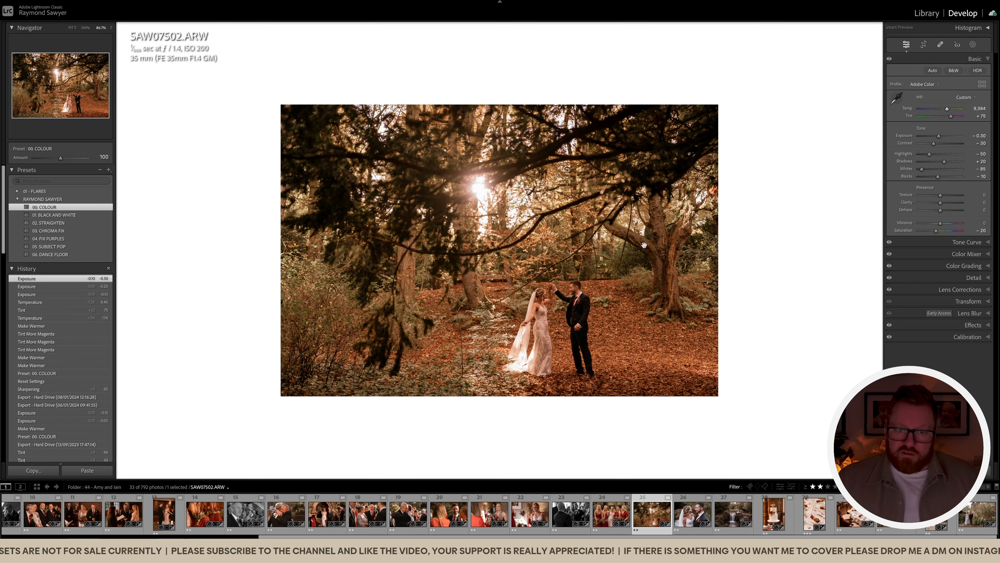
# Add a Select Subject mask and compare before/after, then move on to SAW07613
pyautogui.click(548, 312)
pyautogui.hotkey('shift', 'w')
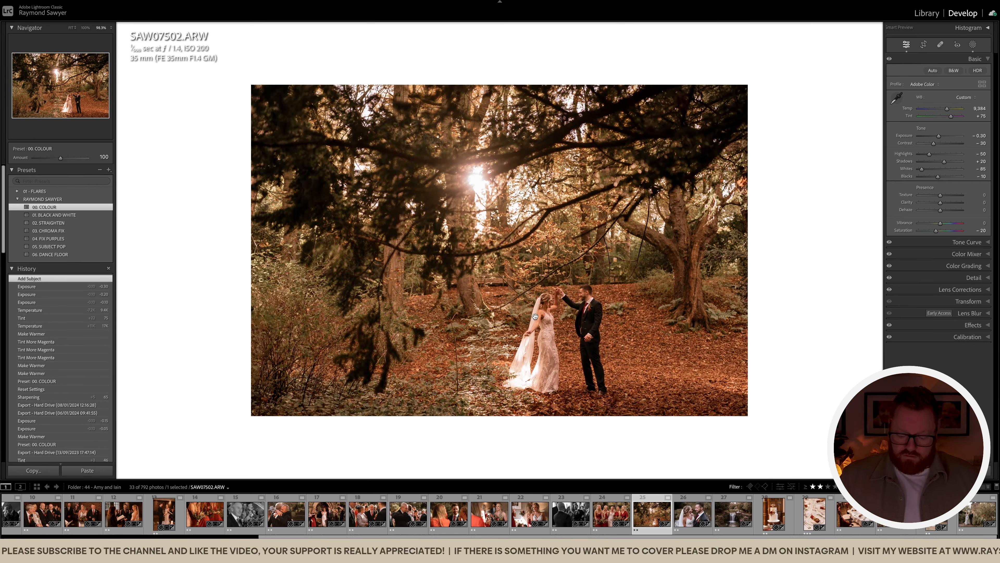
pyautogui.press('\\')
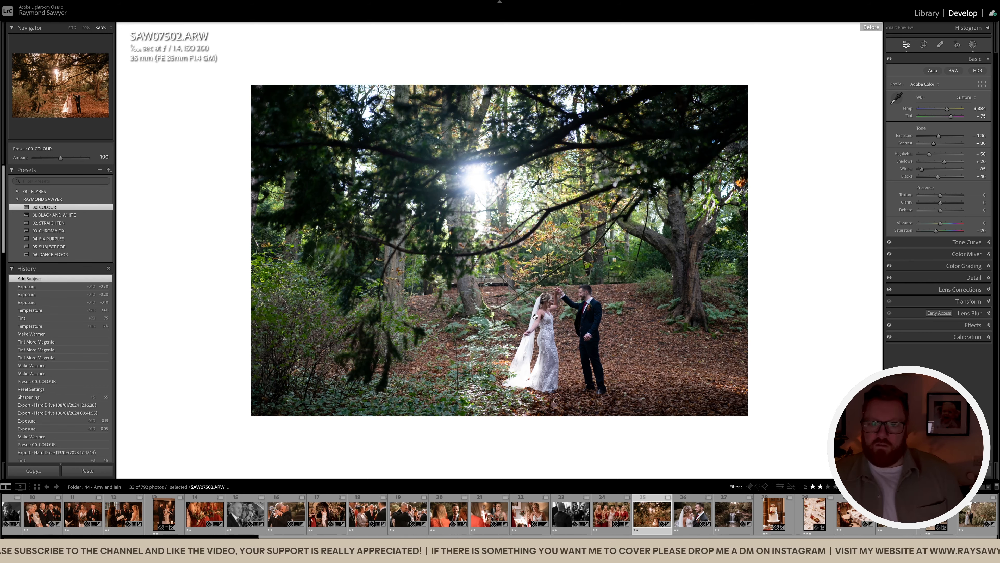
pyautogui.press('\\')
pyautogui.press('\\')
pyautogui.press('\\')
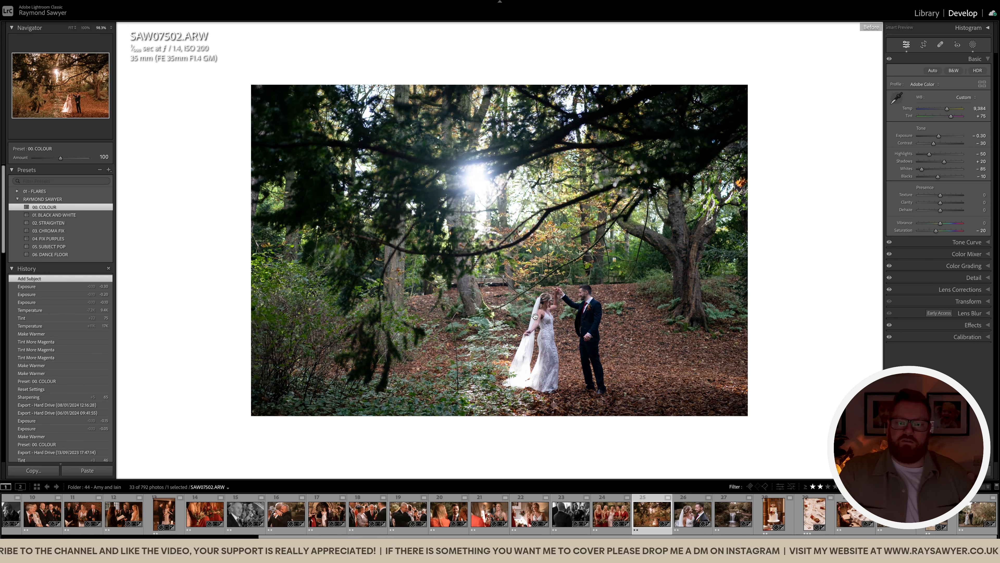
pyautogui.press('super+minus')
pyautogui.press('super+minus')
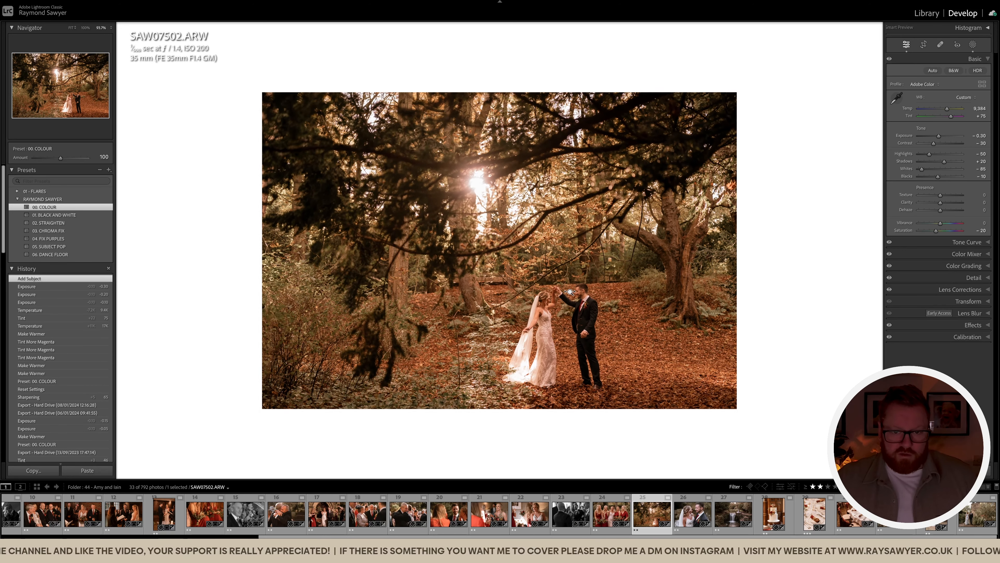
pyautogui.press('Right')
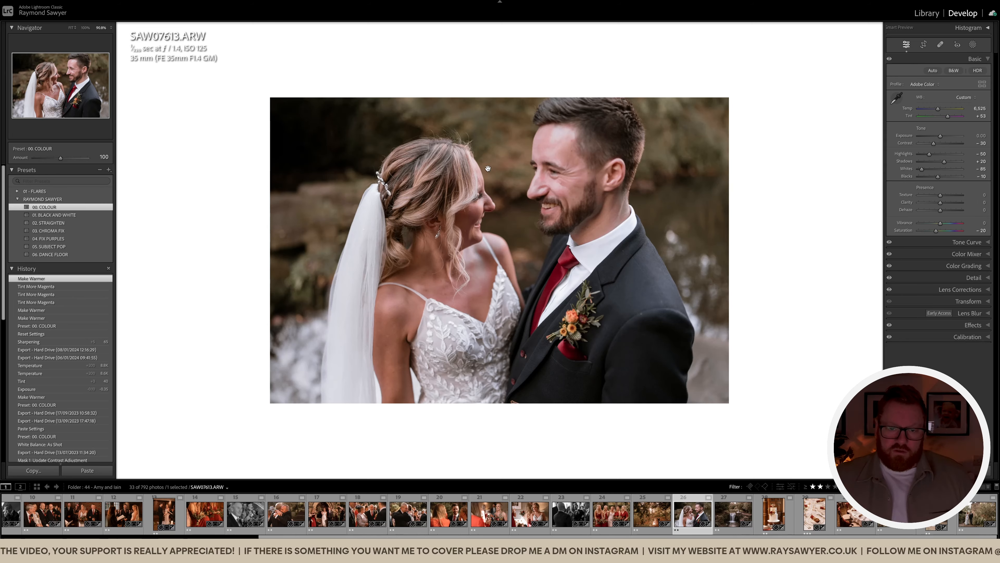
# Trim the portrait's crop on the left, compare it with the original, then warm temperature to about 10,795 and tint +68
pyautogui.press('r')
pyautogui.moveTo(170, 268); pyautogui.dragTo(174, 268)
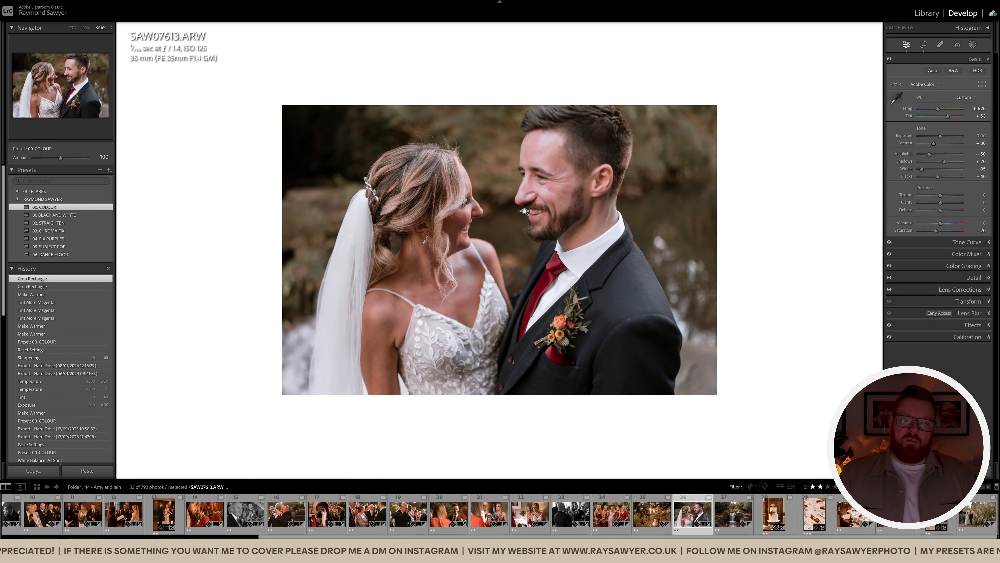
pyautogui.press('\\')
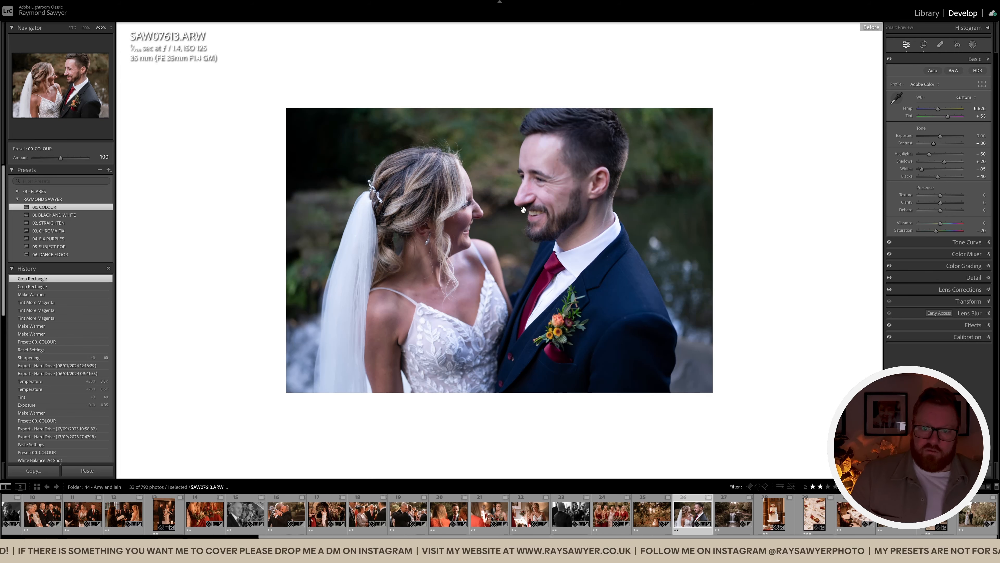
pyautogui.press('\\')
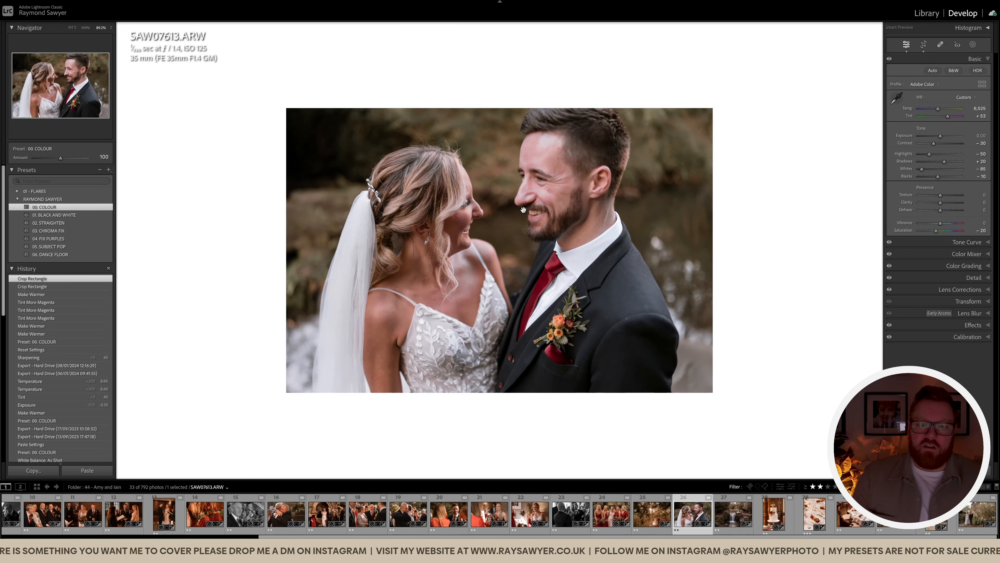
pyautogui.moveTo(940, 111); pyautogui.dragTo(950, 111)
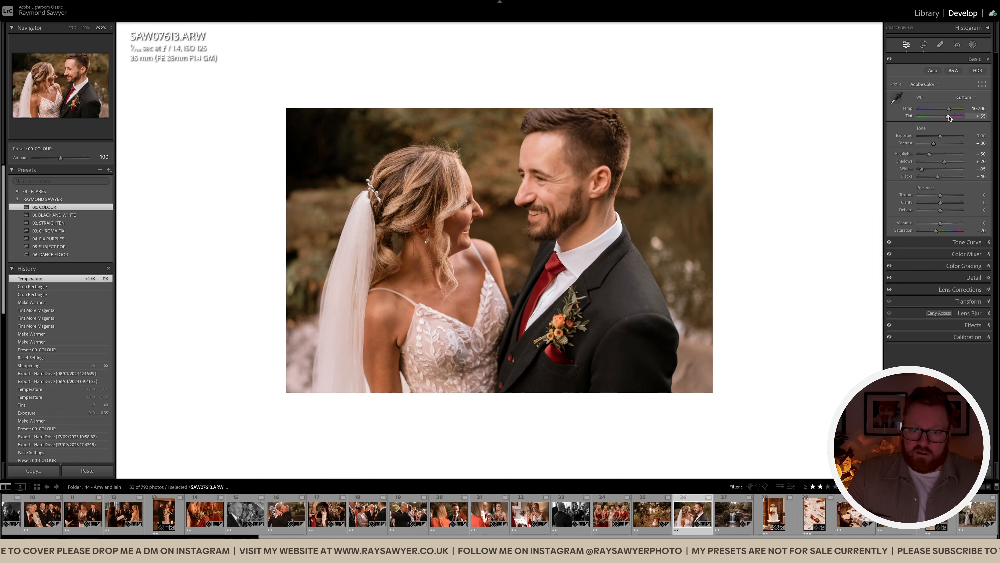
pyautogui.moveTo(949, 115); pyautogui.dragTo(941, 138)
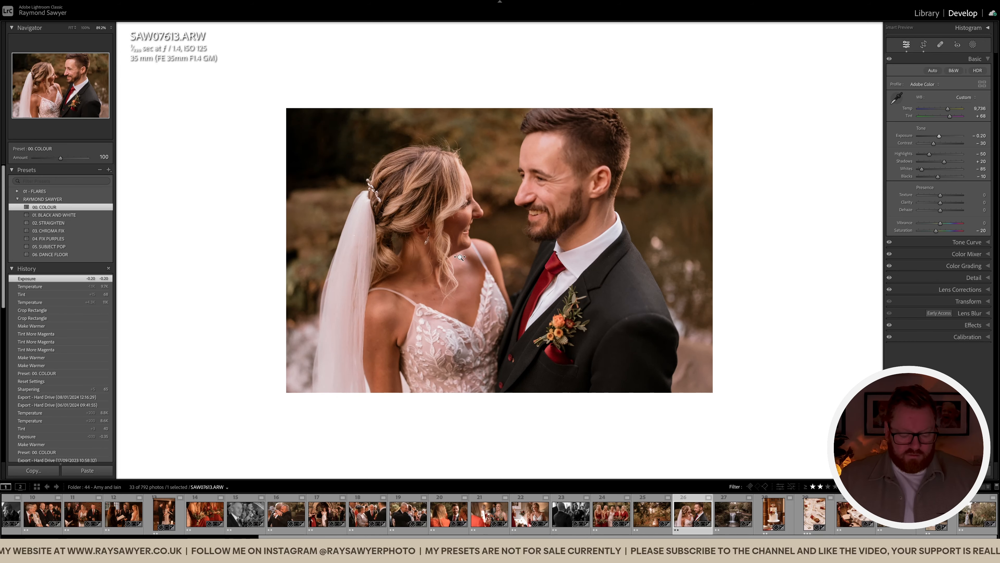
# Add a subject mask, subtract a linear gradient from it, and lower its exposure to -0.40
pyautogui.hotkey('shift', 'w')
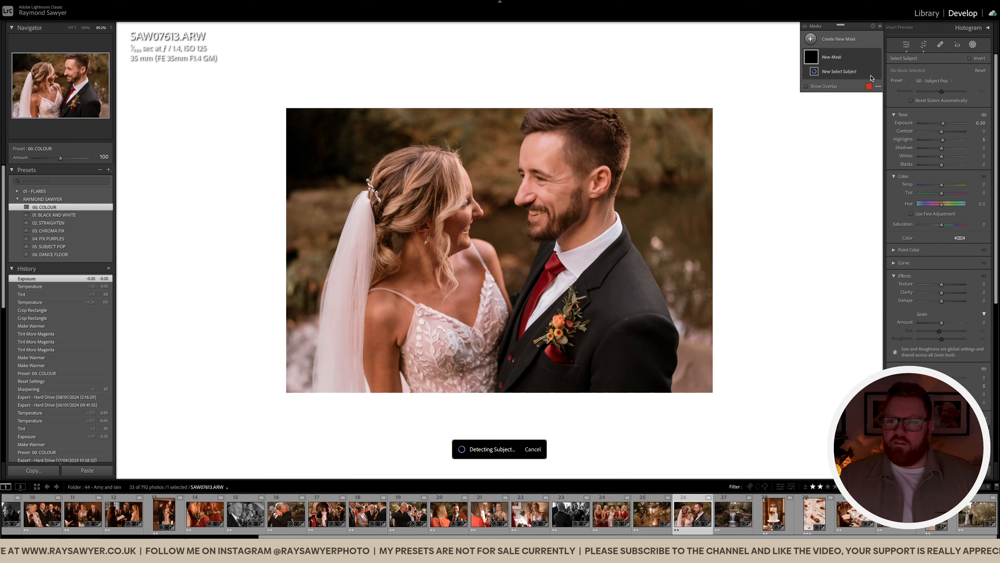
pyautogui.click(864, 82)
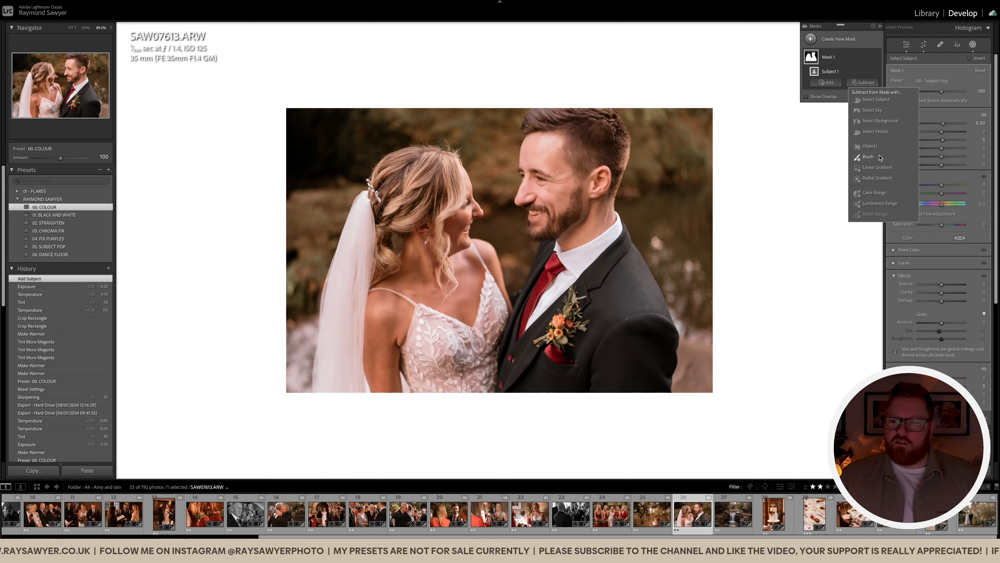
pyautogui.click(878, 167)
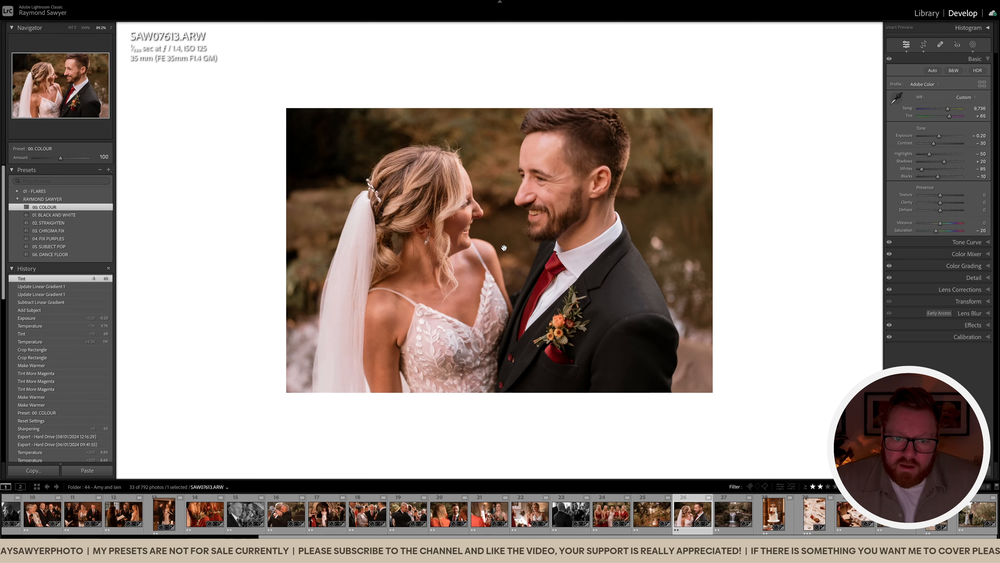
pyautogui.press('-')
pyautogui.press('-')
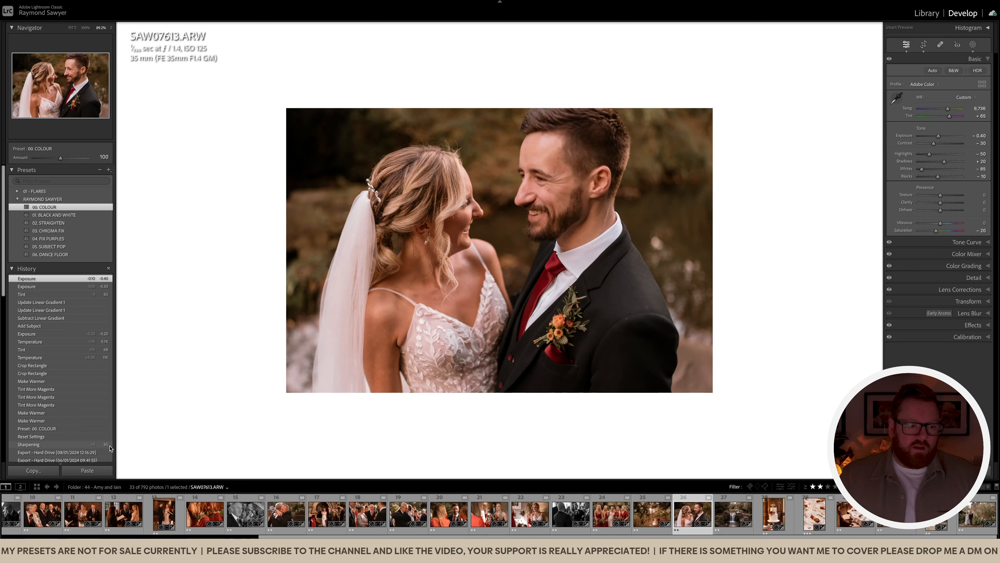
# Fit the portrait back in view and open the waterfall photo SAW07637 from the filmstrip
pyautogui.press('z')
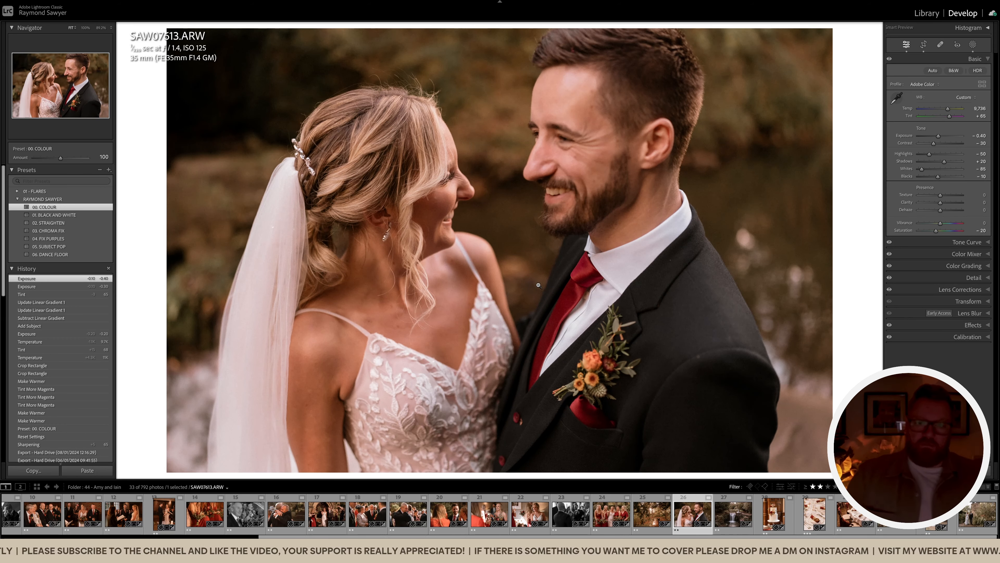
pyautogui.click(539, 285)
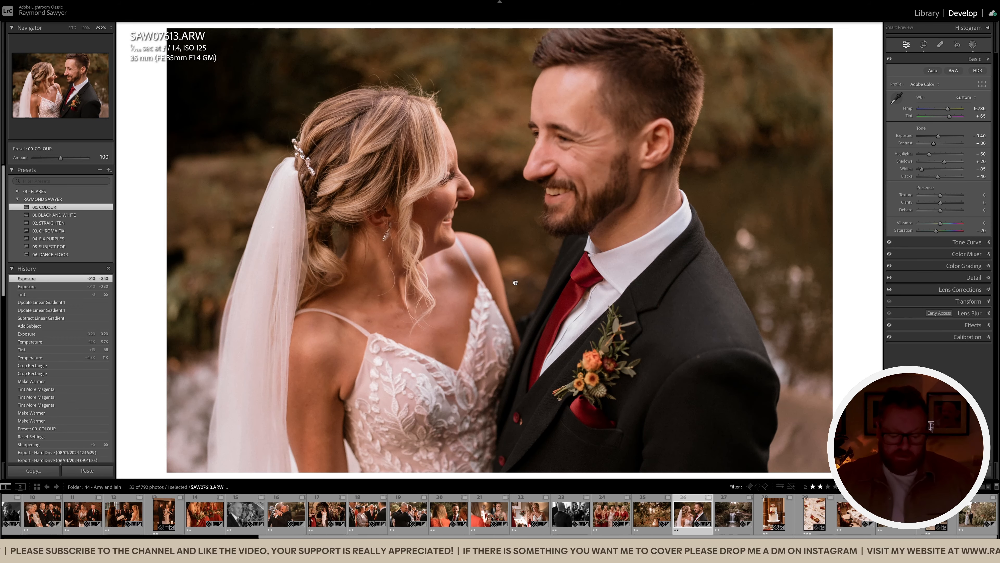
pyautogui.click(734, 520)
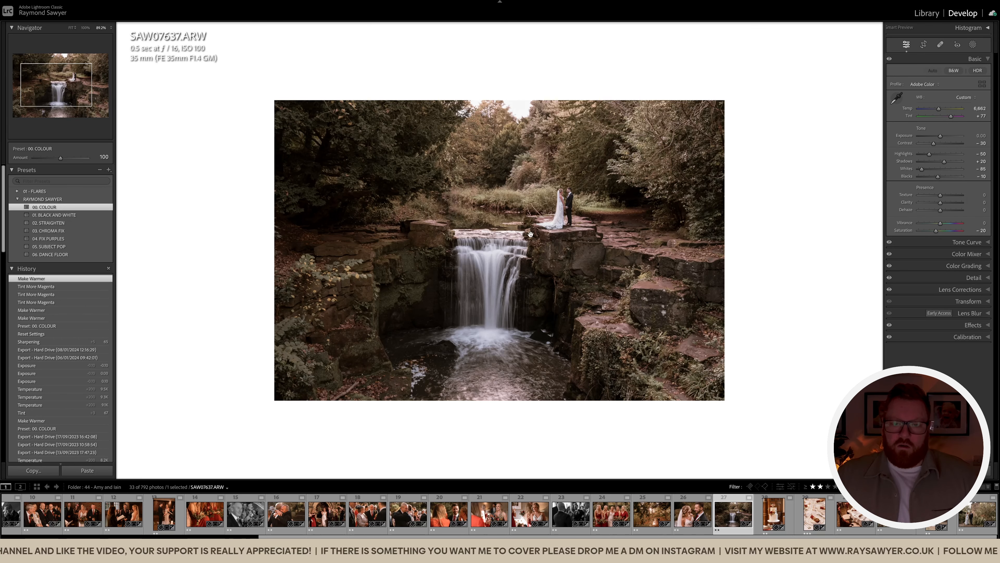
# Inspect the couple above the waterfall, then paste the previous photo's edits onto it
pyautogui.click(557, 220)
pyautogui.click(571, 295)
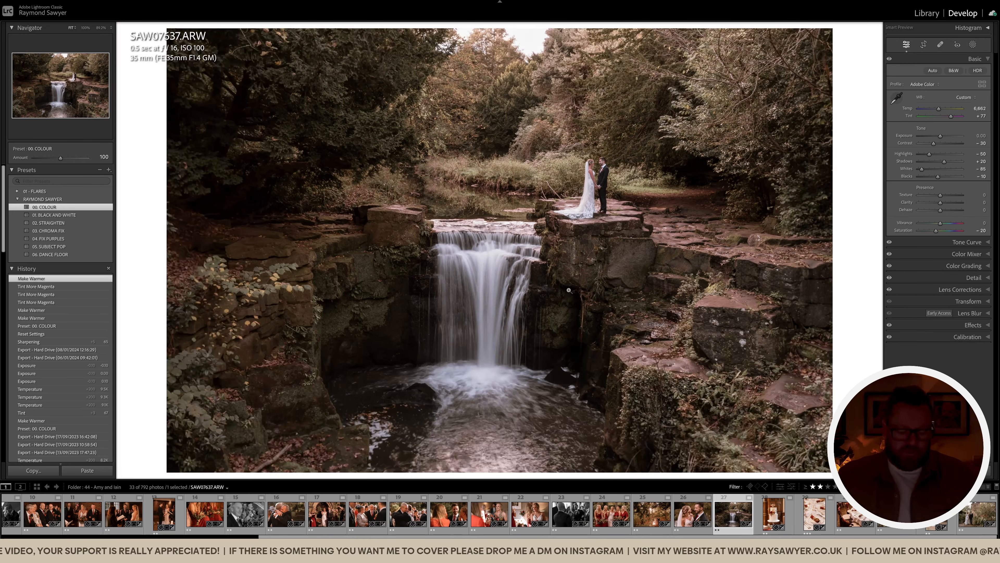
pyautogui.press('super+shift+v')
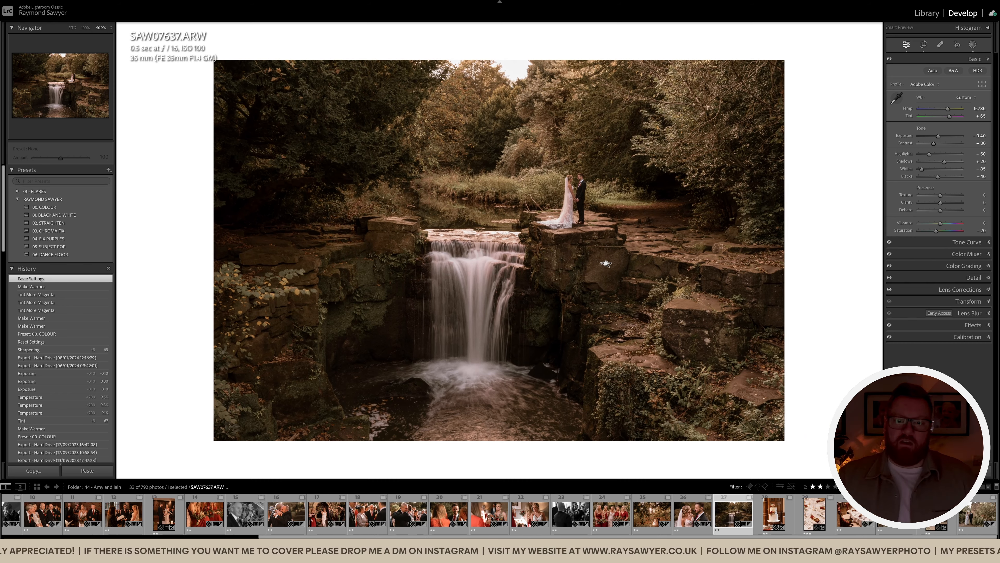
# Recrop the waterfall photo, shifting the image right and up within the frame
pyautogui.press('r')
pyautogui.moveTo(629, 299); pyautogui.dragTo(641, 288)
pyautogui.moveTo(657, 332); pyautogui.dragTo(669, 322)
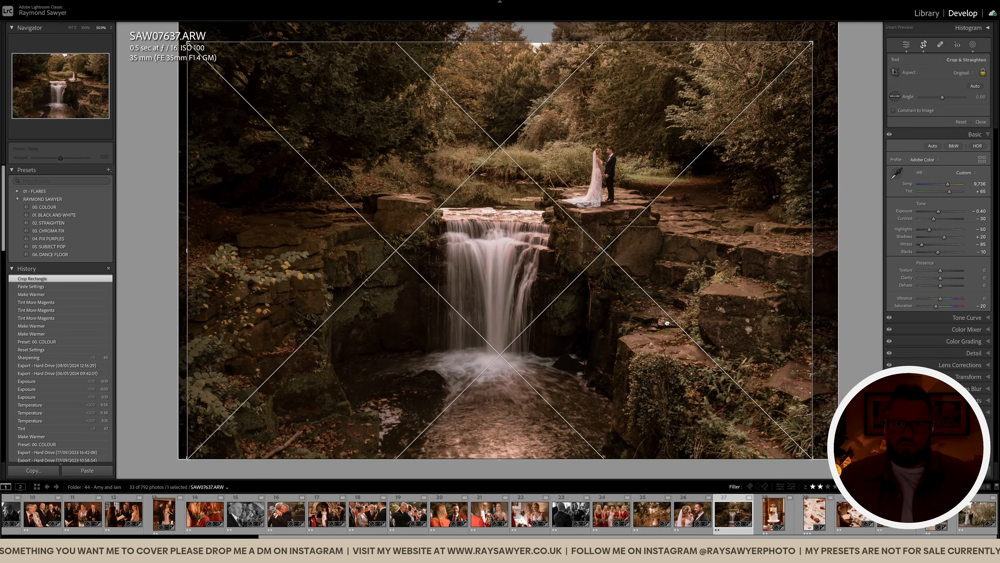
pyautogui.press('r')
# Warm the waterfall photo to temperature 10,840 and tint +86
pyautogui.press('=')
pyautogui.press('=')
pyautogui.press('=')
pyautogui.press('=')
pyautogui.press('=')
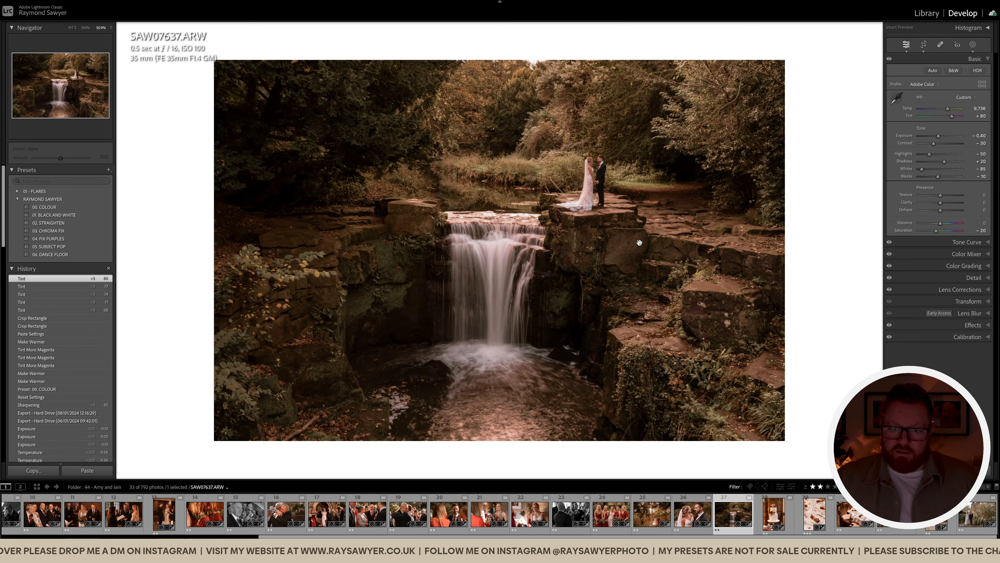
pyautogui.press('=')
pyautogui.press('=')
pyautogui.press('=')
pyautogui.press('=')
pyautogui.click(248, 372)
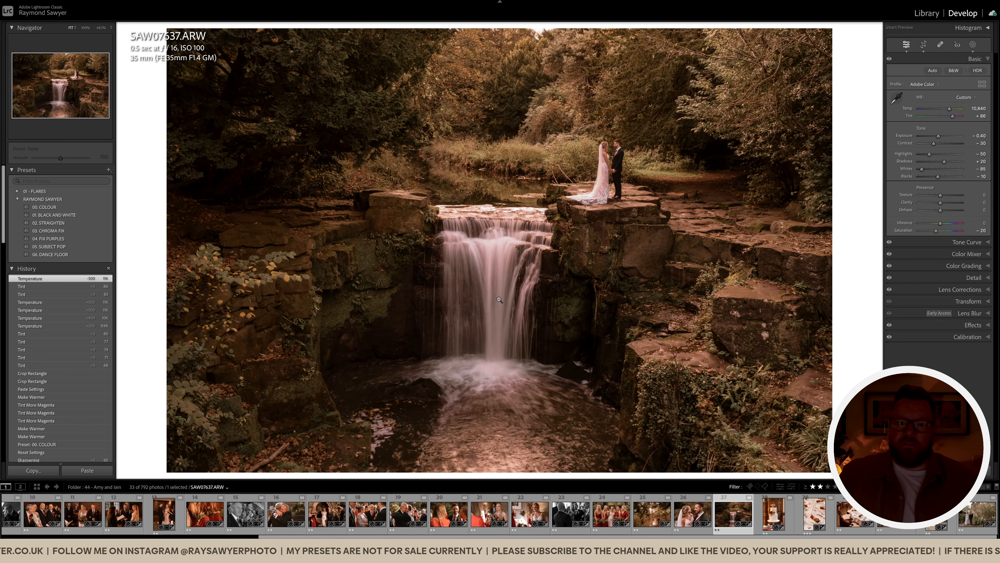
pyautogui.click(499, 299)
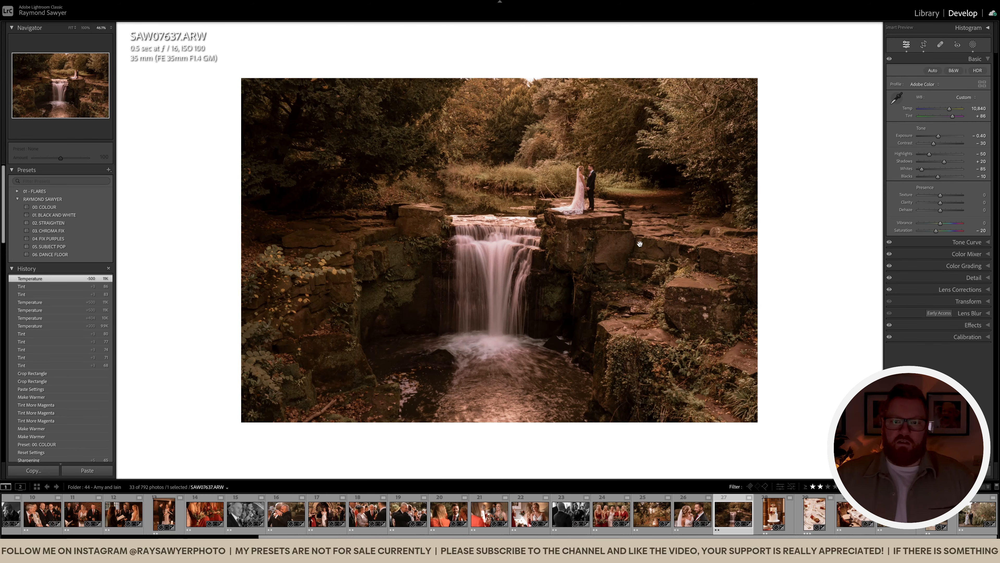
# Straighten the waterfall photo by -0.37° before moving to the cake photo
pyautogui.press('r')
pyautogui.press('Return')
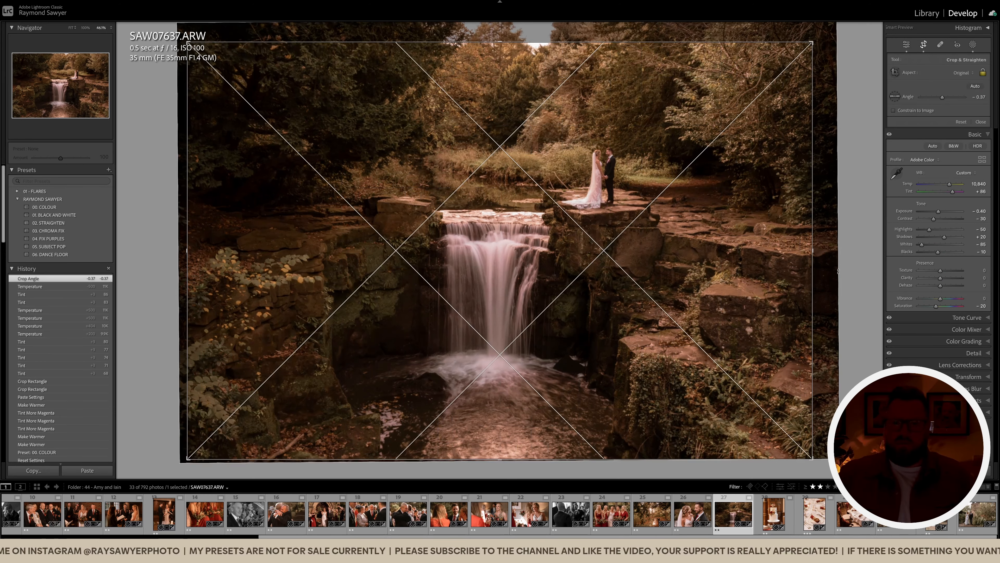
pyautogui.press('Right')
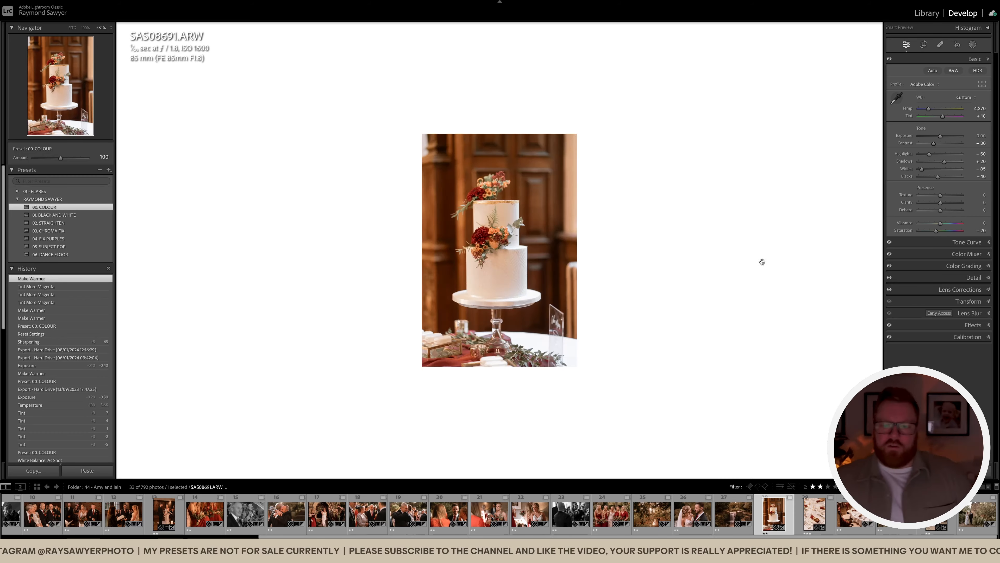
# Tighten and tilt the cake photo's crop, then set exposure -0.80 and tint +24
pyautogui.press('r')
pyautogui.moveTo(646, 31); pyautogui.dragTo(635, 52)
pyautogui.moveTo(666, 42); pyautogui.dragTo(664, 48)
pyautogui.moveTo(512, 158); pyautogui.dragTo(509, 160)
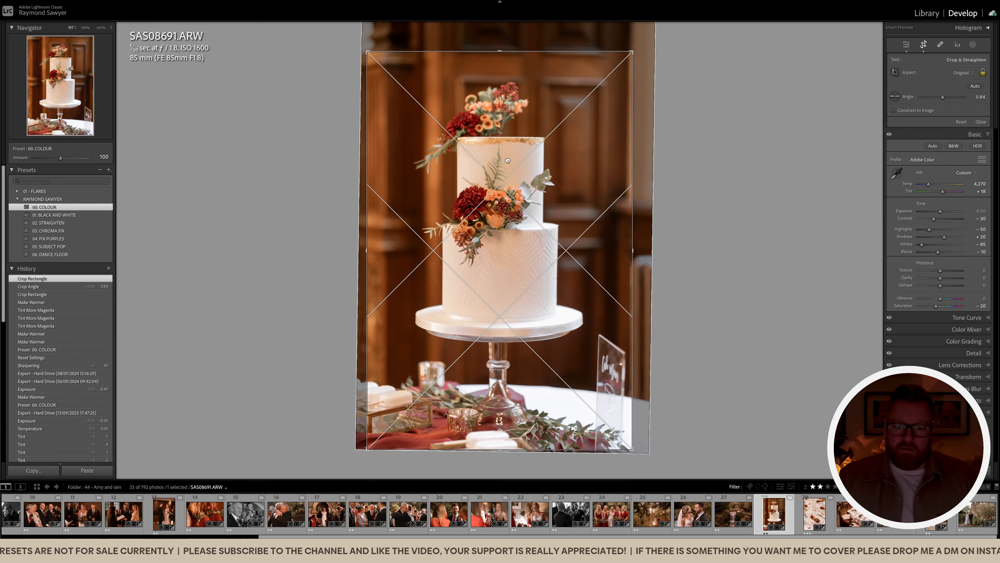
pyautogui.press('Return')
pyautogui.press('-')
pyautogui.press('-')
pyautogui.press('-')
pyautogui.press('-')
pyautogui.press('-')
pyautogui.press('-')
pyautogui.press('-')
pyautogui.press('-')
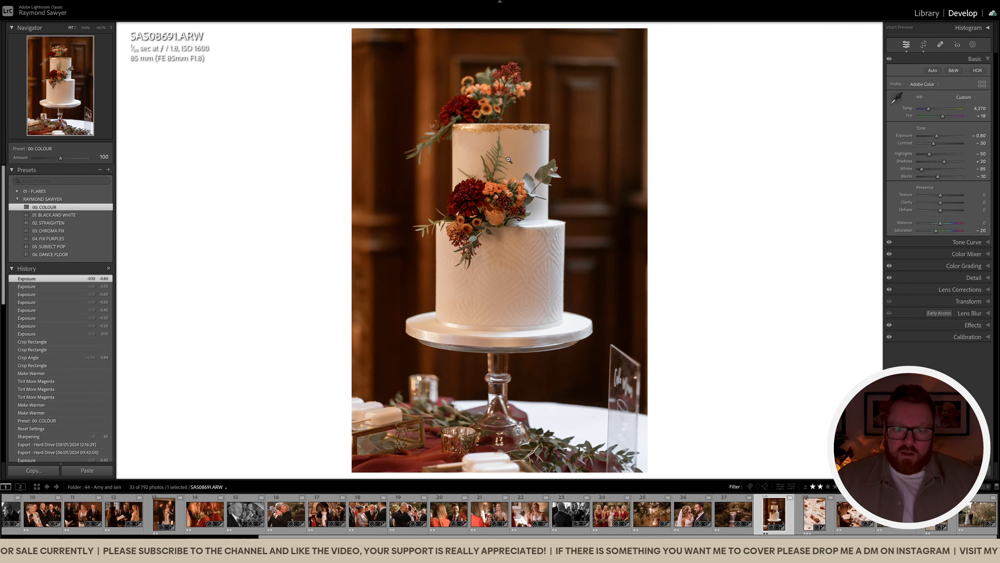
pyautogui.press('+')
# Rotate the cake photo slightly to straighten it, then advance to the place-setting photo
pyautogui.press('r')
pyautogui.moveTo(673, 269); pyautogui.dragTo(673, 264)
pyautogui.press('r')
pyautogui.moveTo(570, 281); pyautogui.dragTo(562, 280)
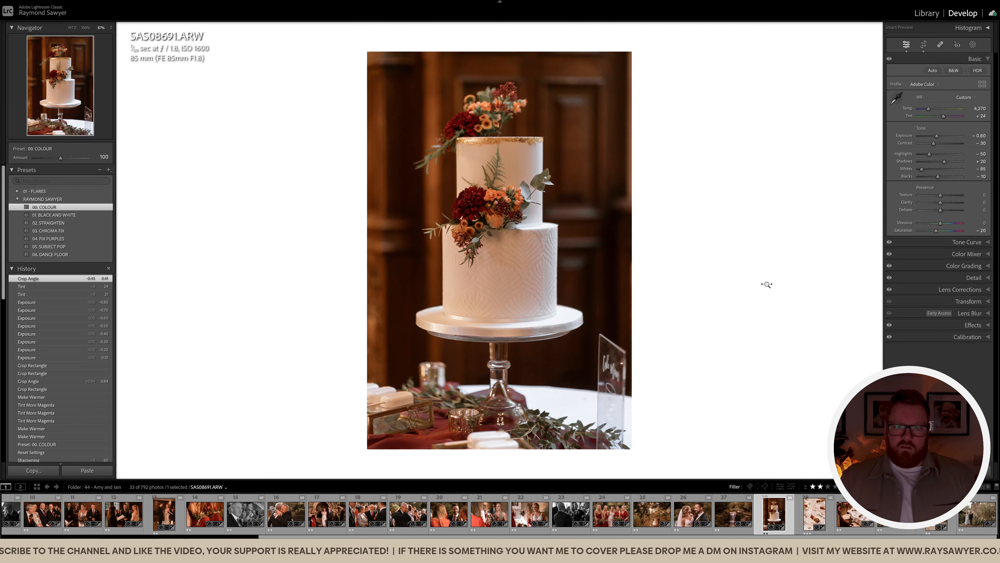
pyautogui.press('Right')
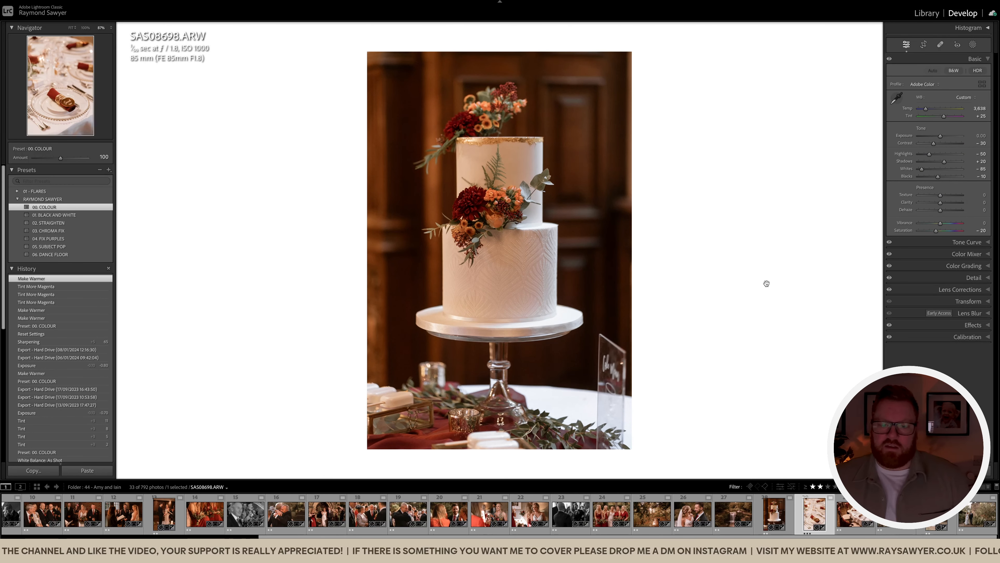
# Darken the place-setting photo to -1.40 exposure and paint a brush mask across it
pyautogui.press('-')
pyautogui.press('-')
pyautogui.press('-')
pyautogui.press('-')
pyautogui.press('-')
pyautogui.press('-')
pyautogui.press('-')
pyautogui.press('-')
pyautogui.press('-')
pyautogui.press('-')
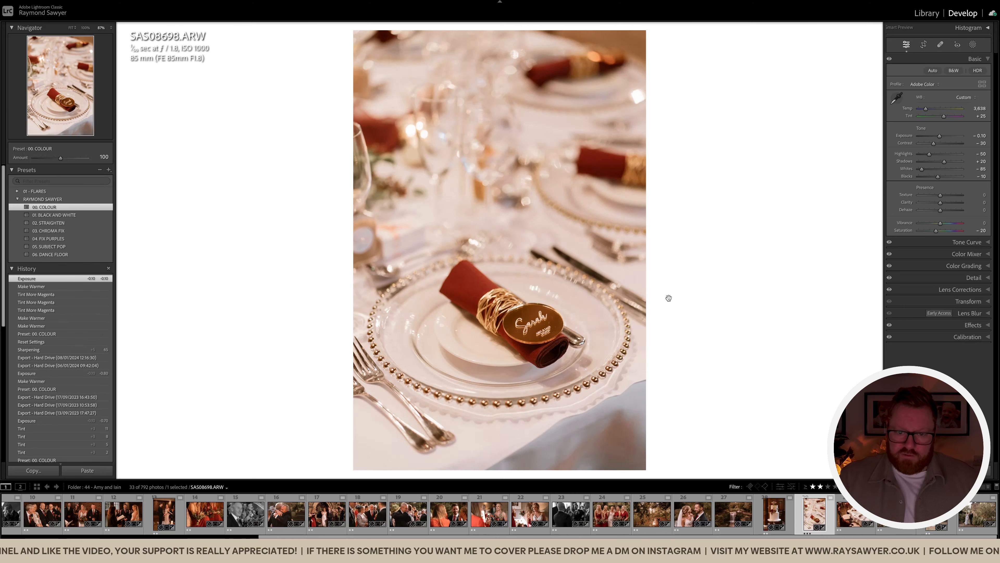
pyautogui.press('-')
pyautogui.press('-')
pyautogui.press('-')
pyautogui.press('-')
pyautogui.press('k')
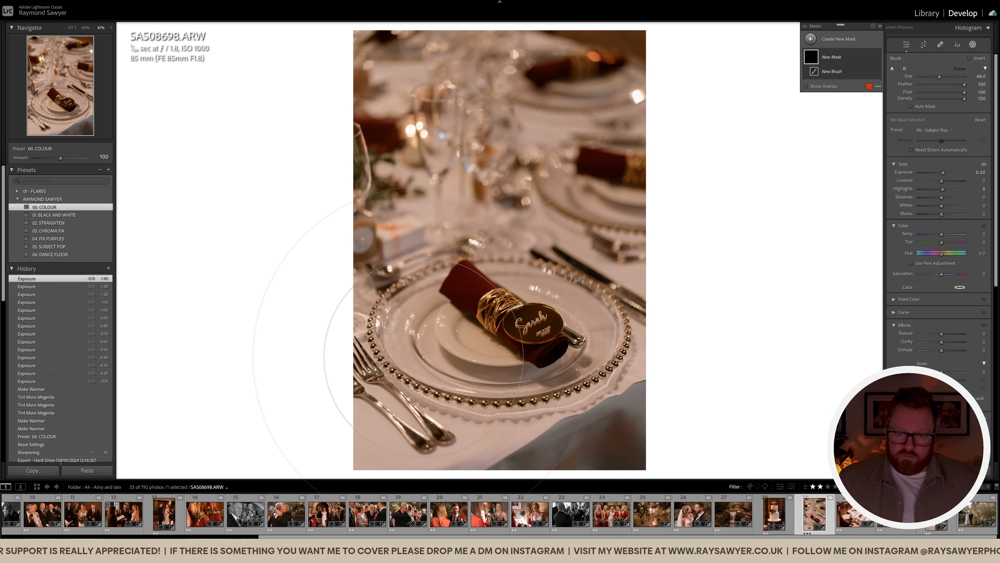
pyautogui.moveTo(514, 353); pyautogui.dragTo(564, 354)
pyautogui.press('k')
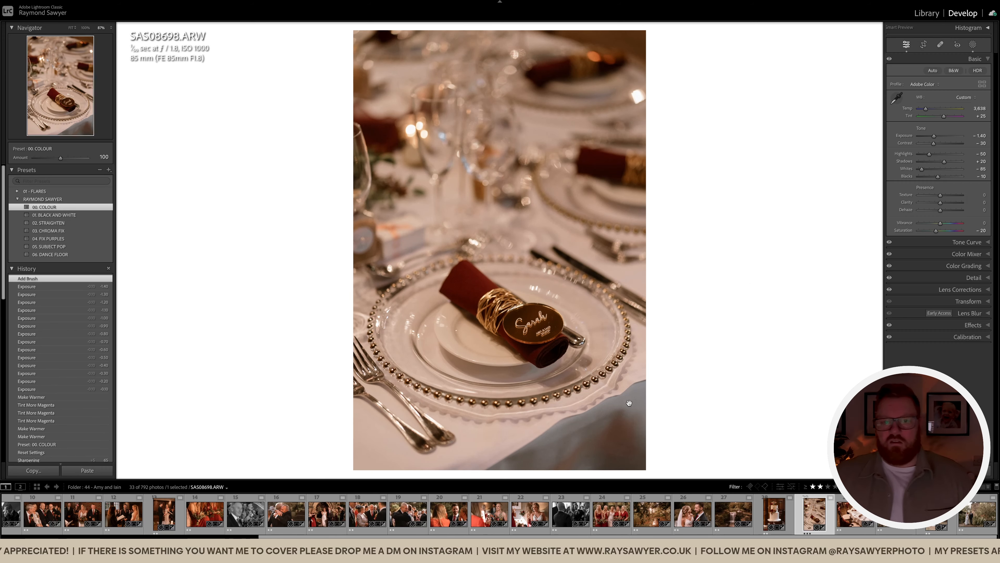
# On the dinner table photo, trim the bottom, shift left, and straighten by -2.22°
pyautogui.press('Right')
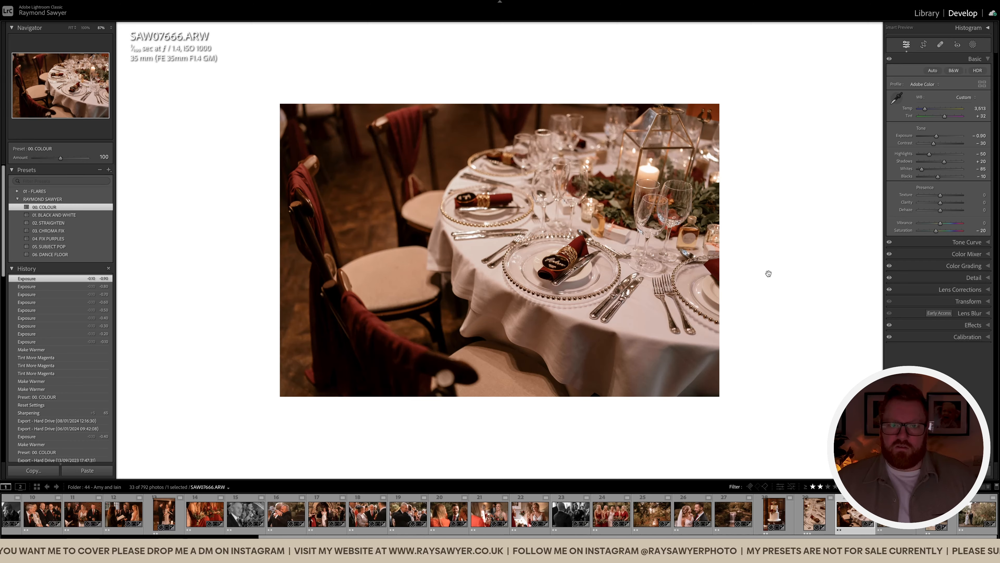
pyautogui.press('r')
pyautogui.moveTo(778, 468); pyautogui.dragTo(776, 445)
pyautogui.moveTo(774, 409); pyautogui.dragTo(744, 402)
pyautogui.moveTo(822, 357); pyautogui.dragTo(824, 344)
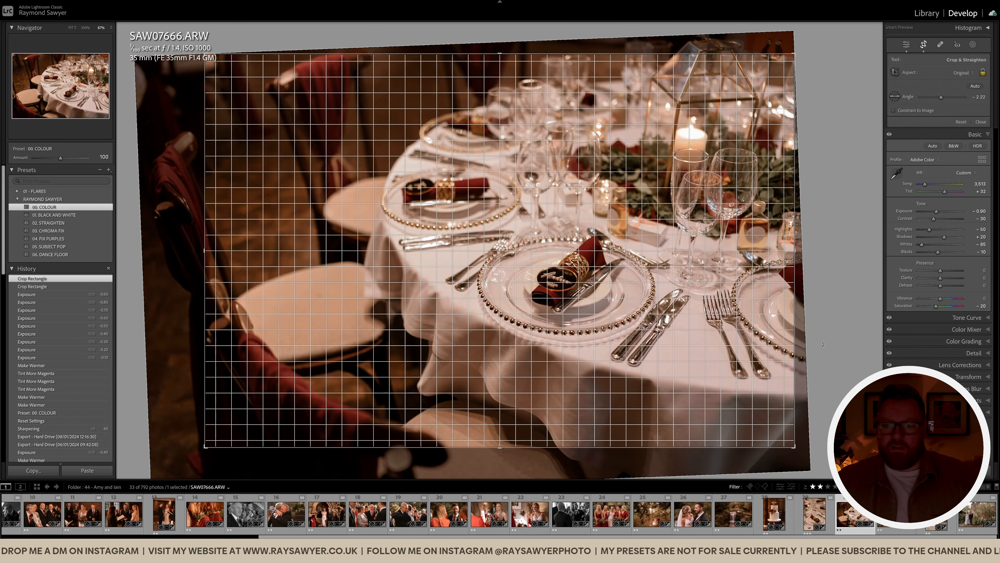
pyautogui.press('r')
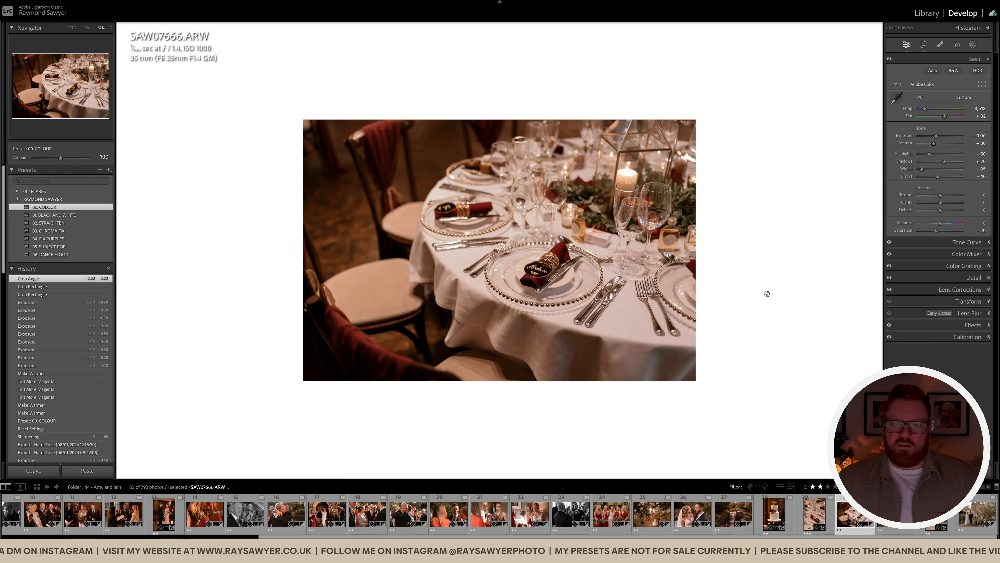
# Move to the laughing couple photo and tighten its crop
pyautogui.press('Right')
pyautogui.press('r')
pyautogui.moveTo(827, 264); pyautogui.dragTo(802, 265)
# Reposition and apply the couple photo's crop, then add a subject mask brightening the couple
pyautogui.moveTo(574, 353); pyautogui.dragTo(559, 342)
pyautogui.press('r')
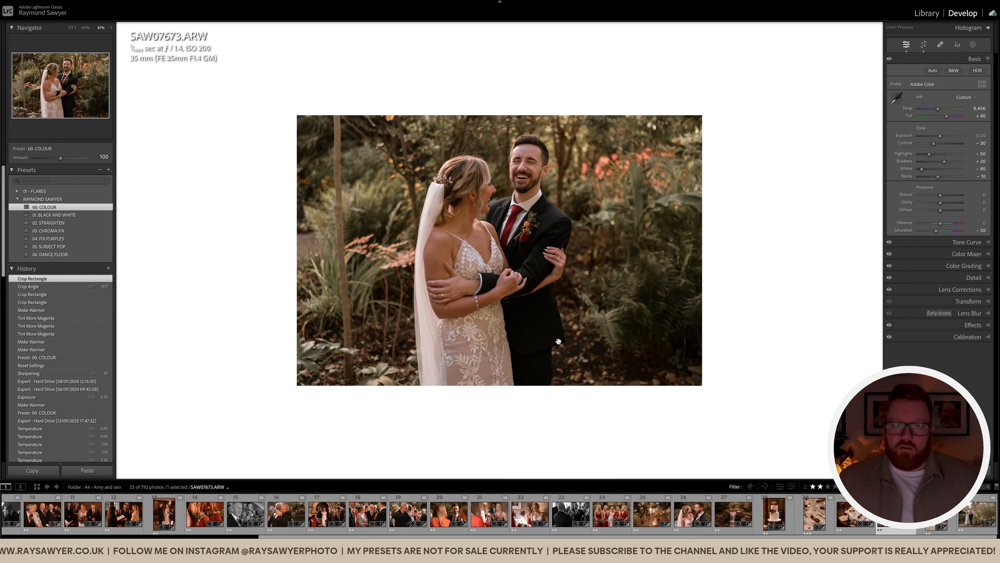
pyautogui.hotkey('shift', 'w')
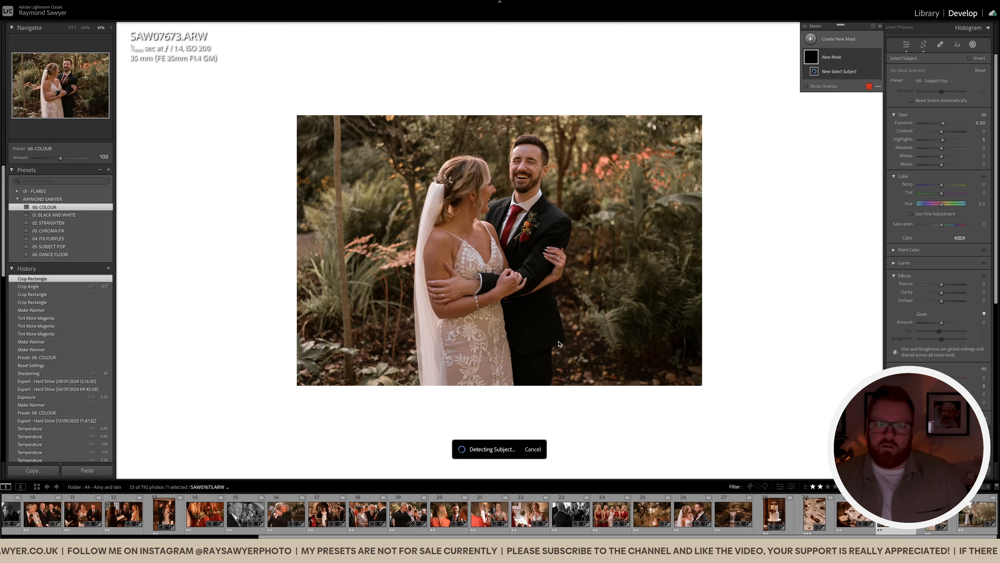
pyautogui.hotkey('shift', 'w')
# Warm the laughing-couple photo to temperature 8,412 and tint +66
pyautogui.press('=')
pyautogui.press('=')
pyautogui.press('=')
pyautogui.press('=')
pyautogui.press('=')
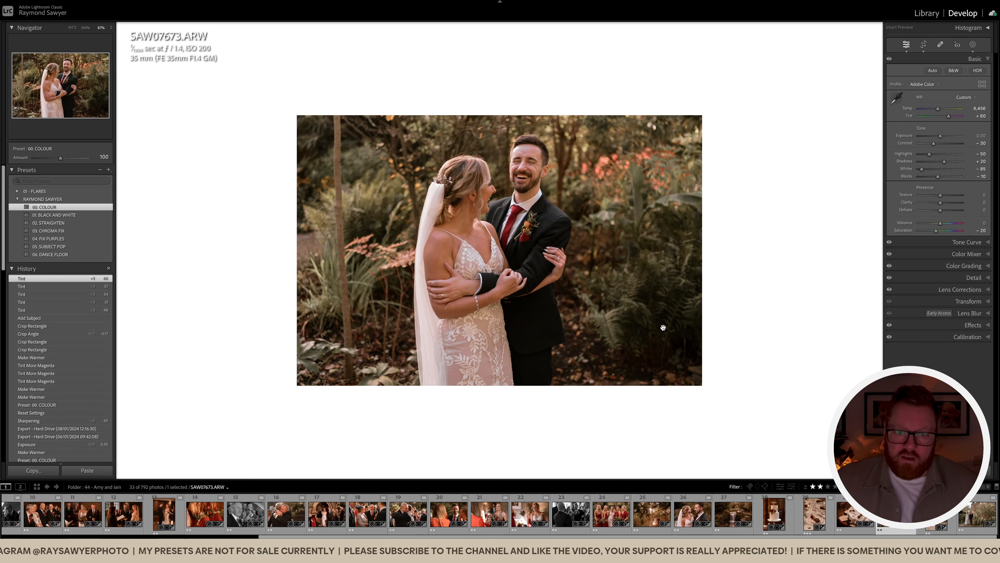
pyautogui.click(530, 148)
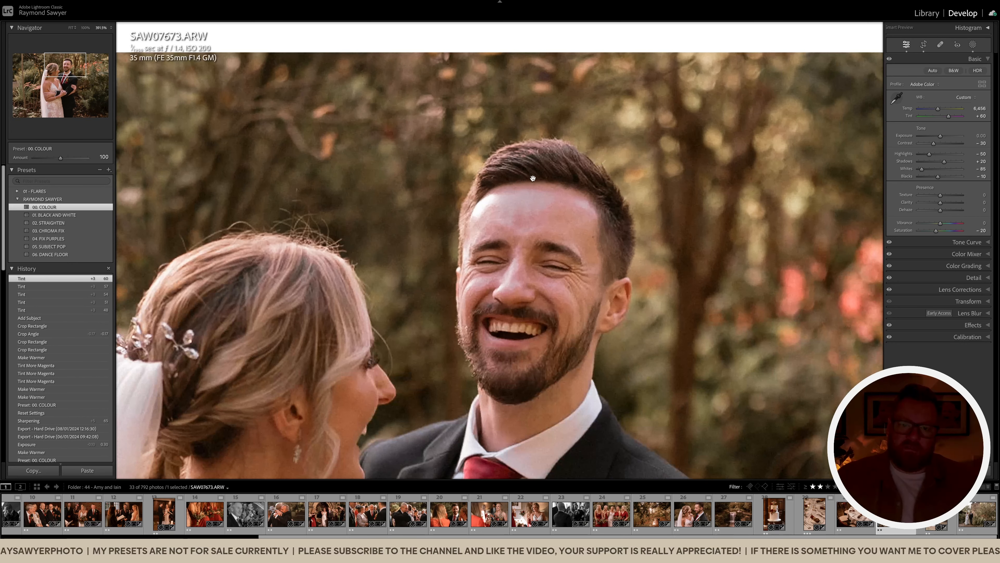
pyautogui.click(512, 311)
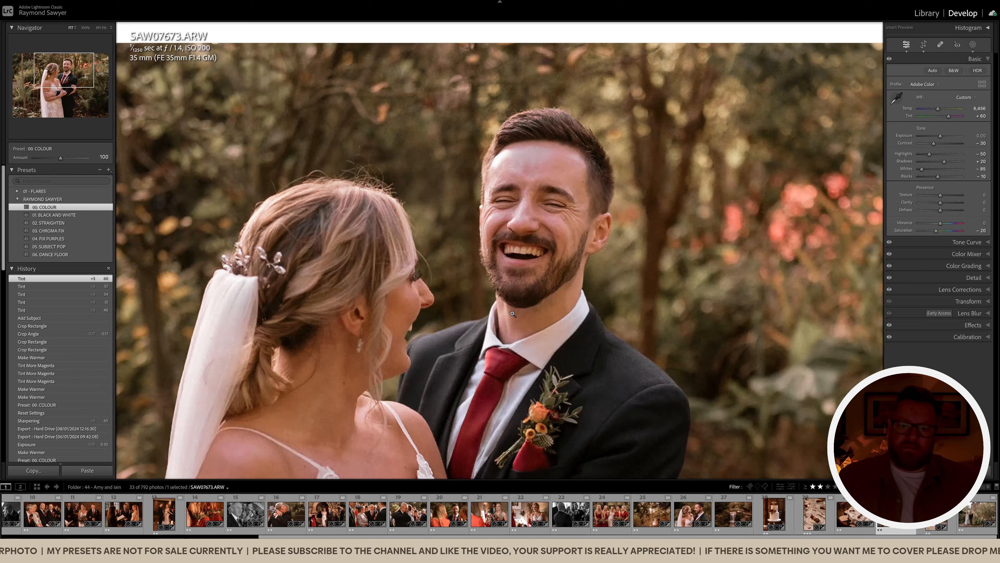
pyautogui.moveTo(508, 281); pyautogui.dragTo(491, 284)
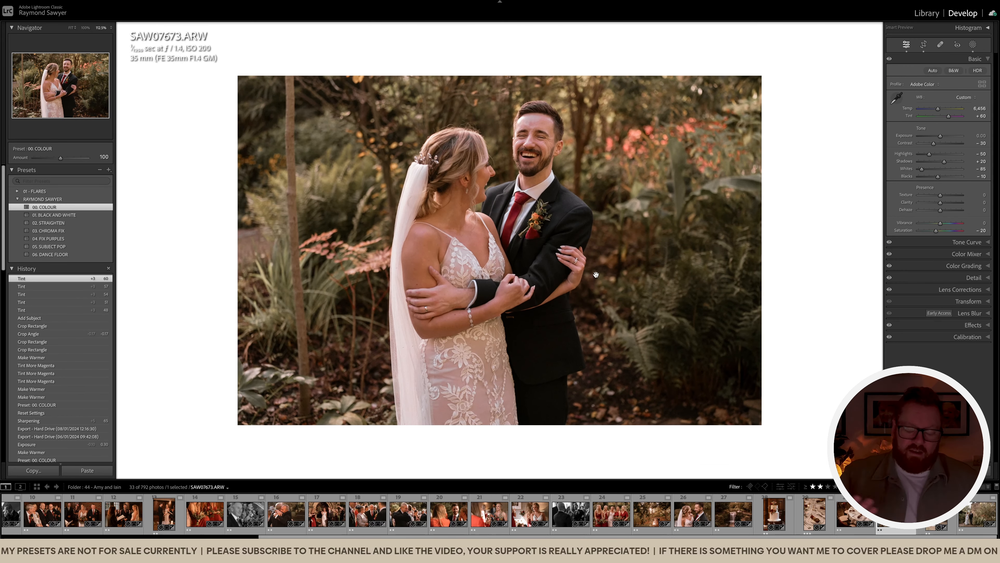
pyautogui.press('=')
pyautogui.press('=')
pyautogui.press('=')
pyautogui.press('=')
pyautogui.press('=')
pyautogui.press('=')
pyautogui.press('=')
pyautogui.press('=')
pyautogui.press('=')
pyautogui.press('=')
pyautogui.press('=')
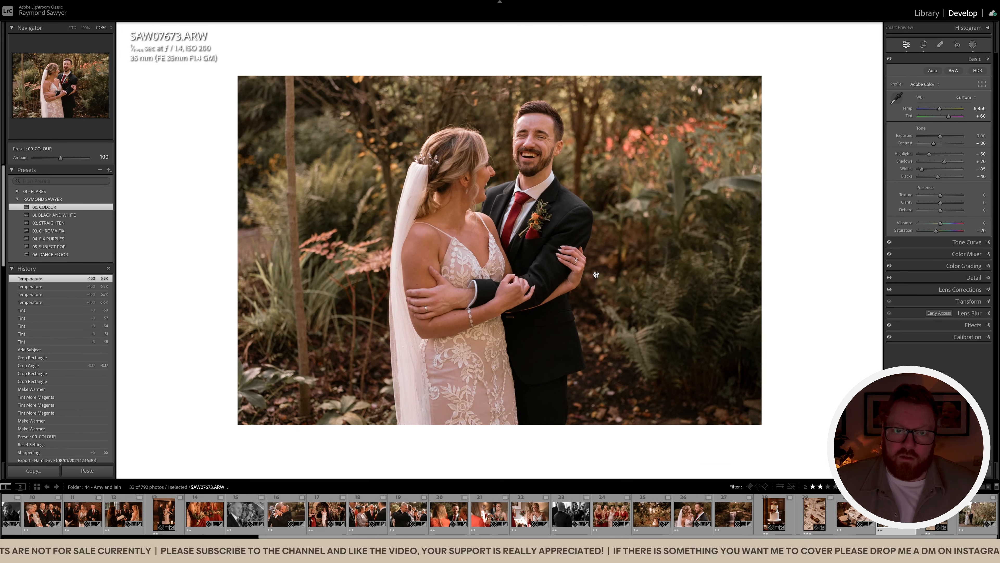
pyautogui.press('=')
pyautogui.press('=')
pyautogui.press('=')
pyautogui.press('=')
pyautogui.press('=')
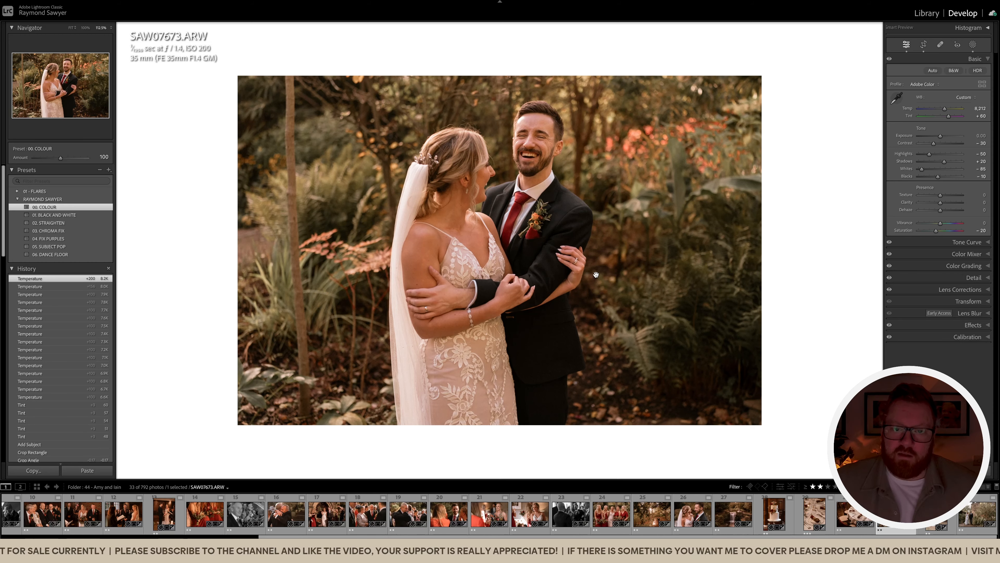
pyautogui.press('=')
pyautogui.press('.')
pyautogui.press('=')
pyautogui.press('=')
# Confirm the crop, compare Before/After with the original, and advance to SAS08711
pyautogui.press('r')
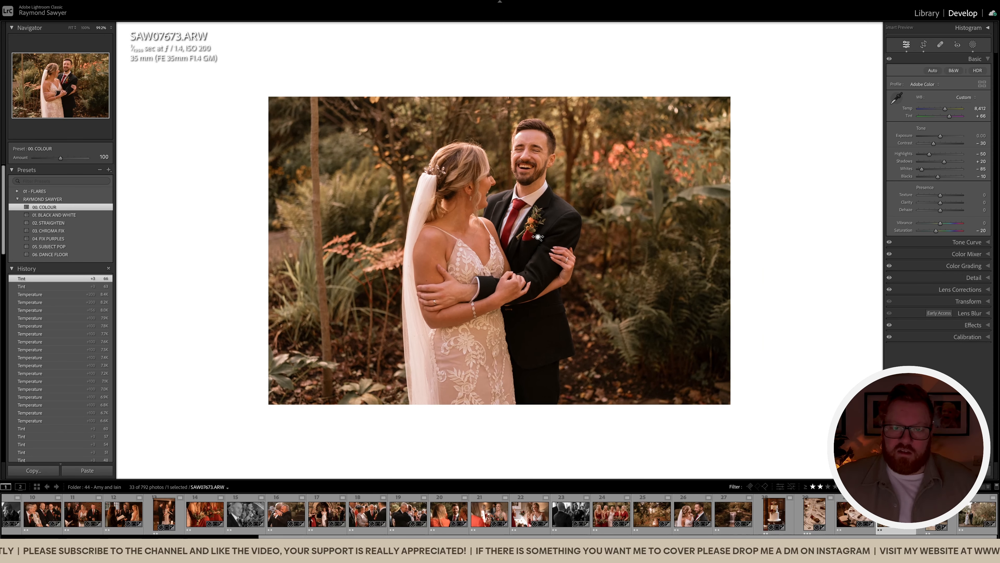
pyautogui.press('r')
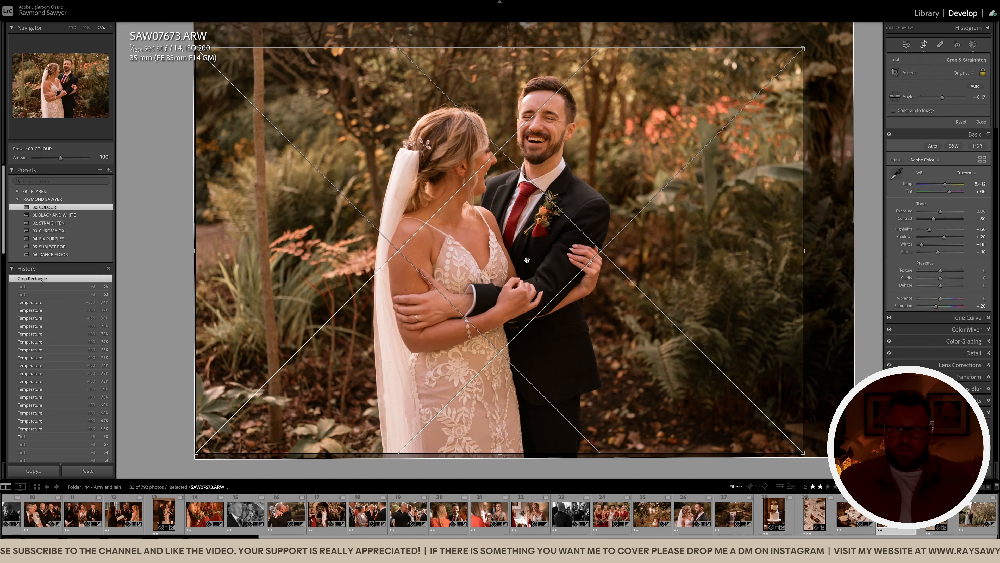
pyautogui.press('\\')
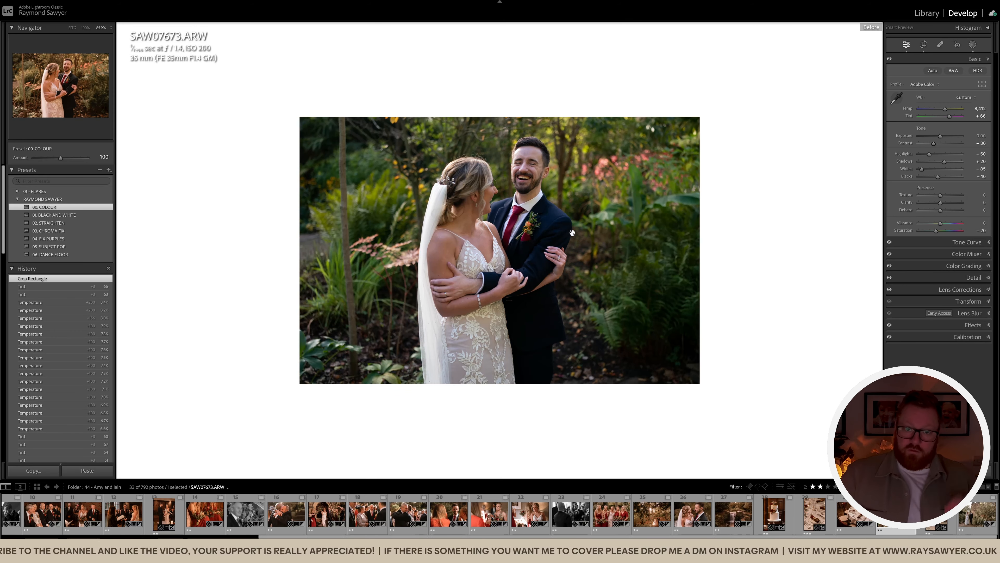
pyautogui.press('\\')
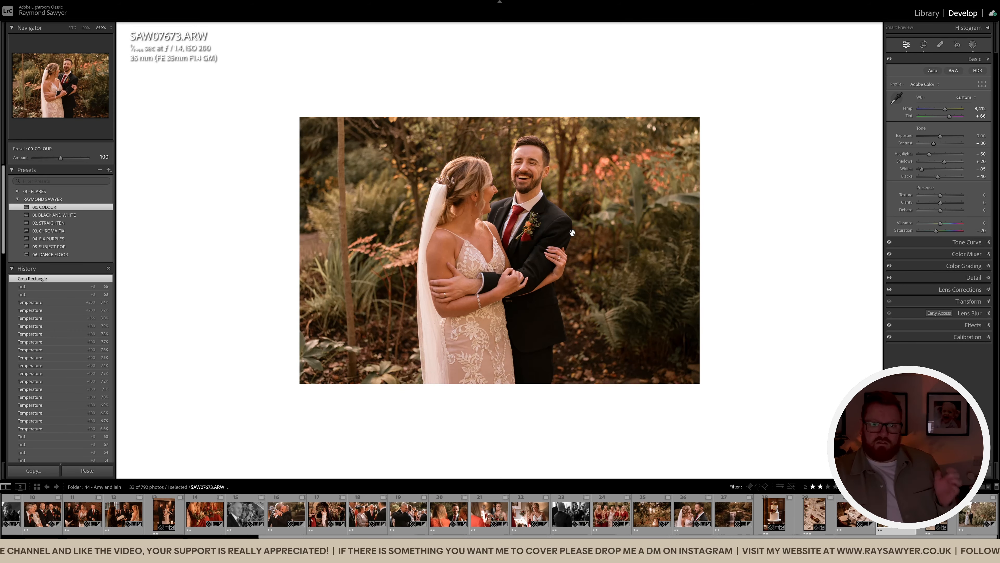
pyautogui.press('Right')
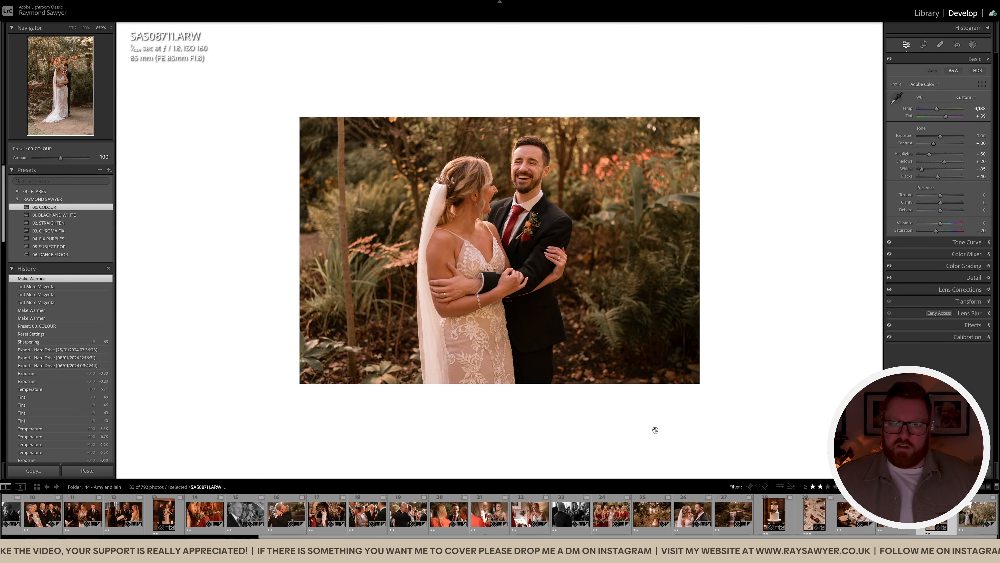
# Paste the previous photo's settings onto the embrace photo, recrop it, and darken slightly
pyautogui.press('super+shift+v')
pyautogui.press('r')
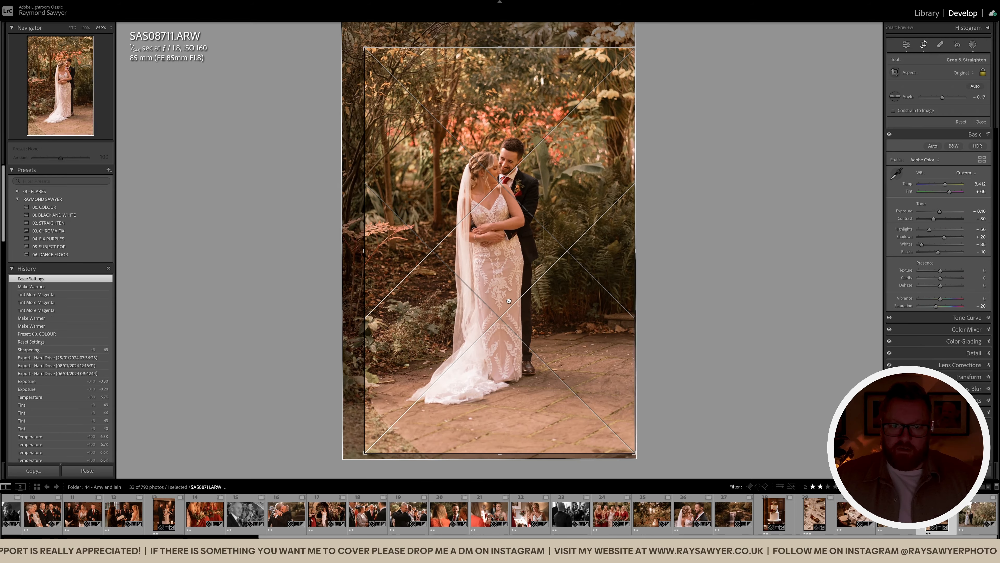
pyautogui.press('r')
pyautogui.press('-')
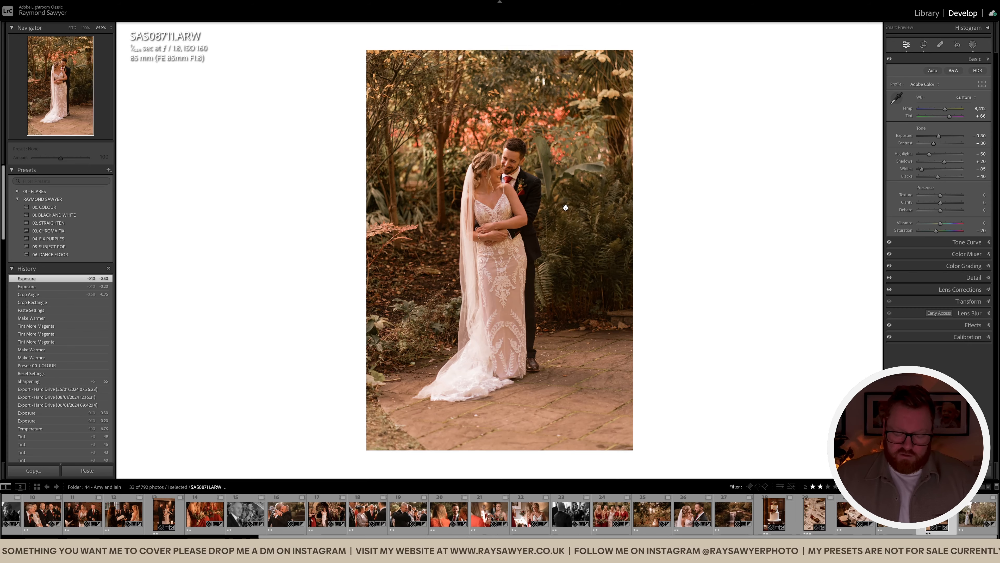
# Paint brush mask strokes across the embracing couple
pyautogui.press('k')
pyautogui.moveTo(591, 220)
pyautogui.mouseDown()
pyautogui.moveTo(448, 203)
pyautogui.moveTo(614, 190)
pyautogui.mouseUp()
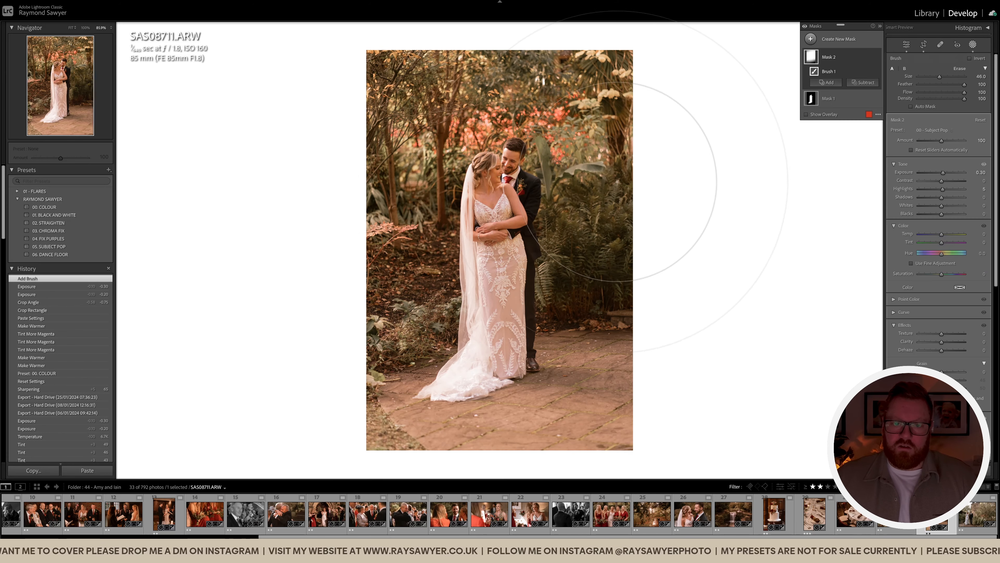
pyautogui.press('k')
pyautogui.press('k')
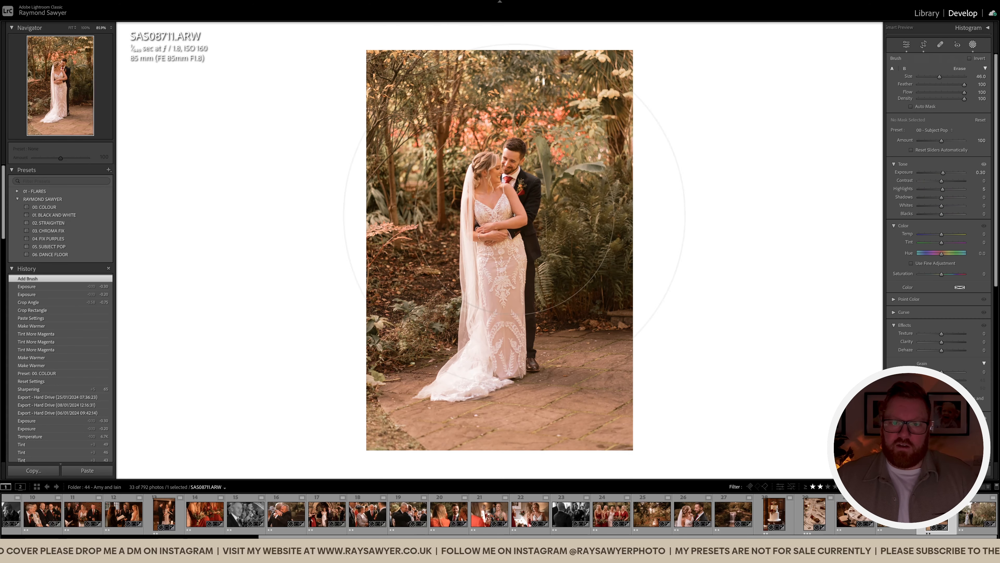
pyautogui.click(685, 113)
pyautogui.press('k')
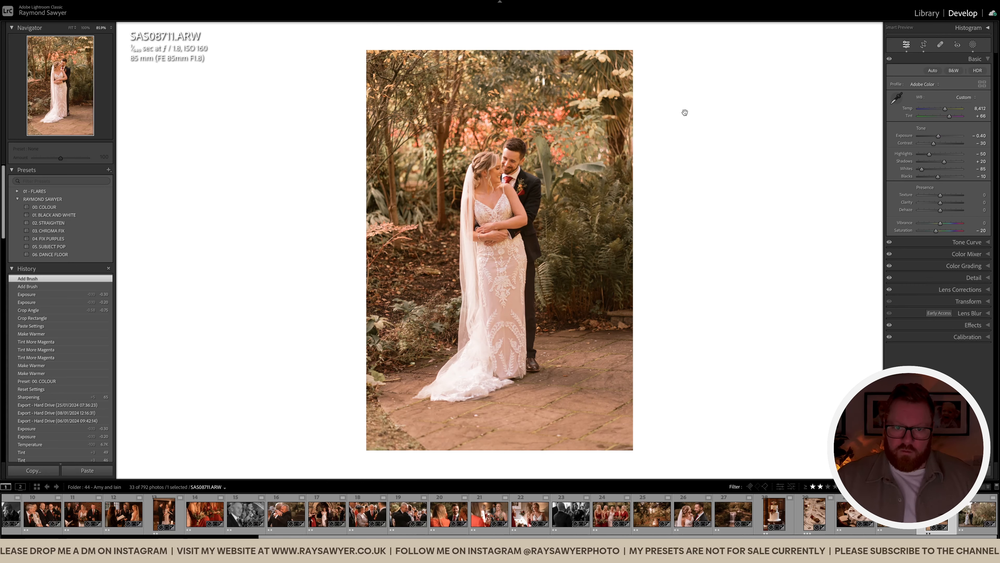
# Darken the exposure further and reposition the photo within a new crop
pyautogui.press('-')
pyautogui.press('-')
pyautogui.press('-')
pyautogui.press('-')
pyautogui.press('r')
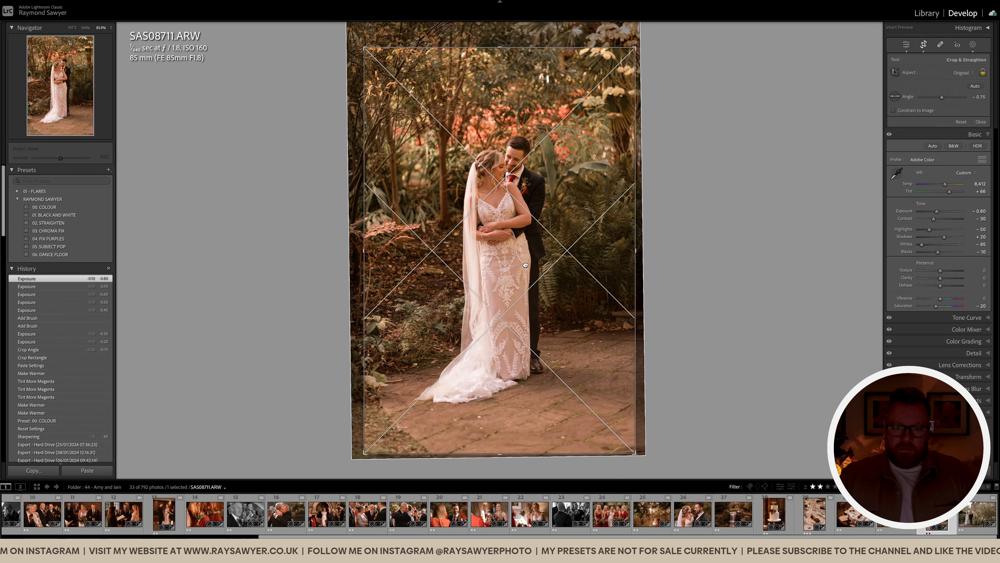
pyautogui.moveTo(526, 265); pyautogui.dragTo(527, 253)
pyautogui.press('Return')
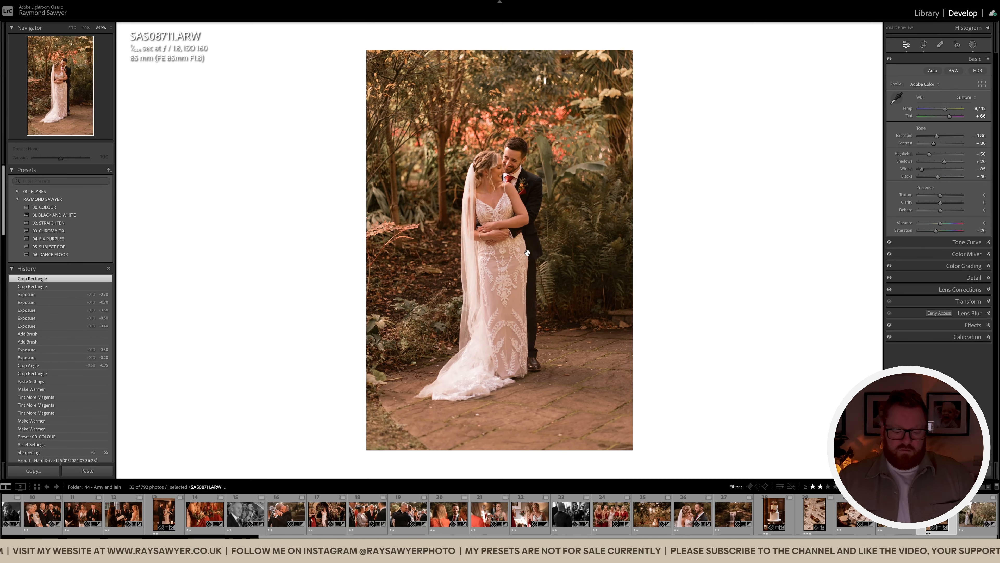
# Add a brush mask dab to brighten the couple's faces
pyautogui.press('k')
pyautogui.scroll(-5, 511, 172)
pyautogui.click(507, 175)
pyautogui.press('k')
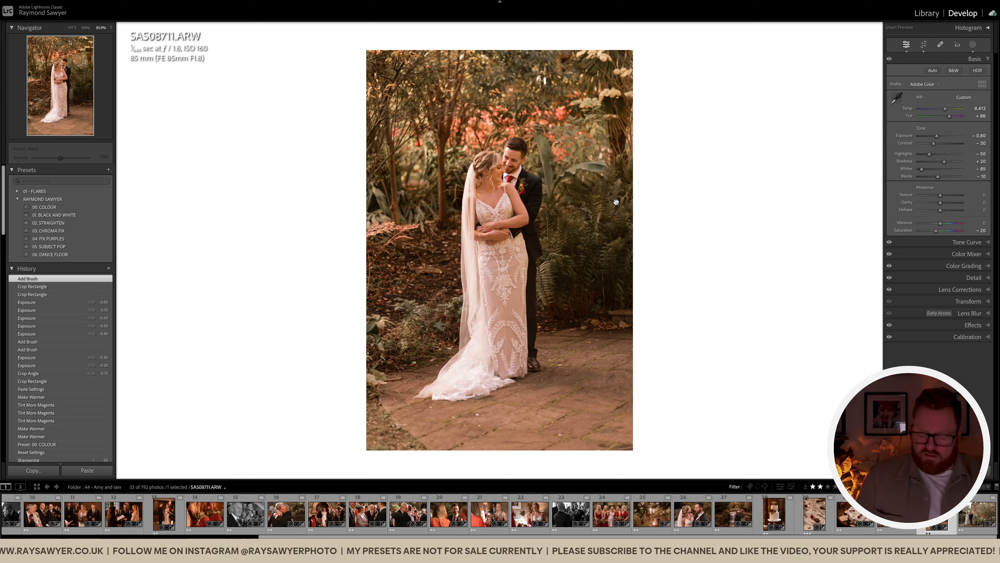
# Set tint to +72, cool the temperature slightly, and darken exposure to -1.00, checking the framing
pyautogui.press('=')
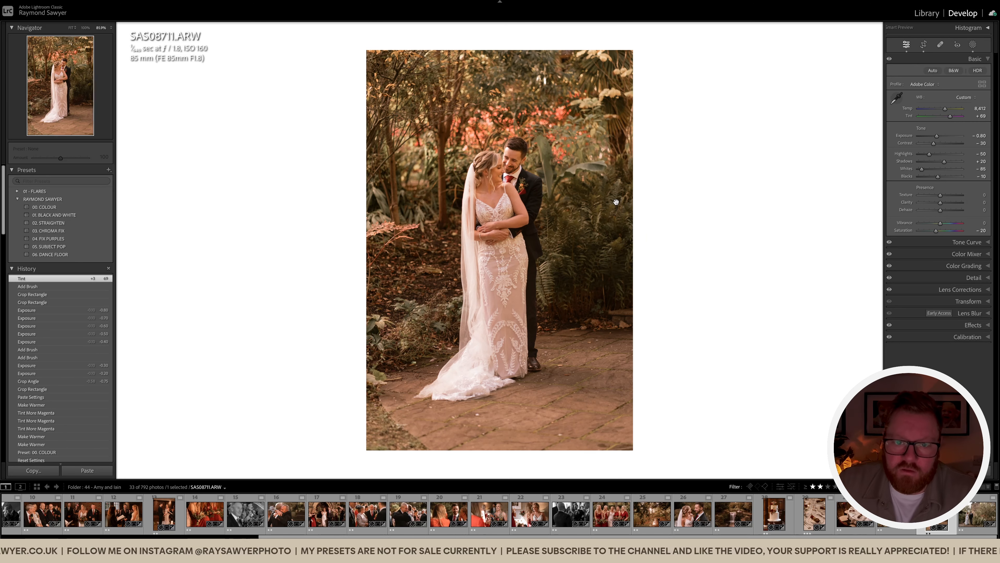
pyautogui.press('=')
pyautogui.press('-')
pyautogui.press('-')
pyautogui.press('-')
pyautogui.press('.')
pyautogui.press('.')
pyautogui.press('-')
pyautogui.press('-')
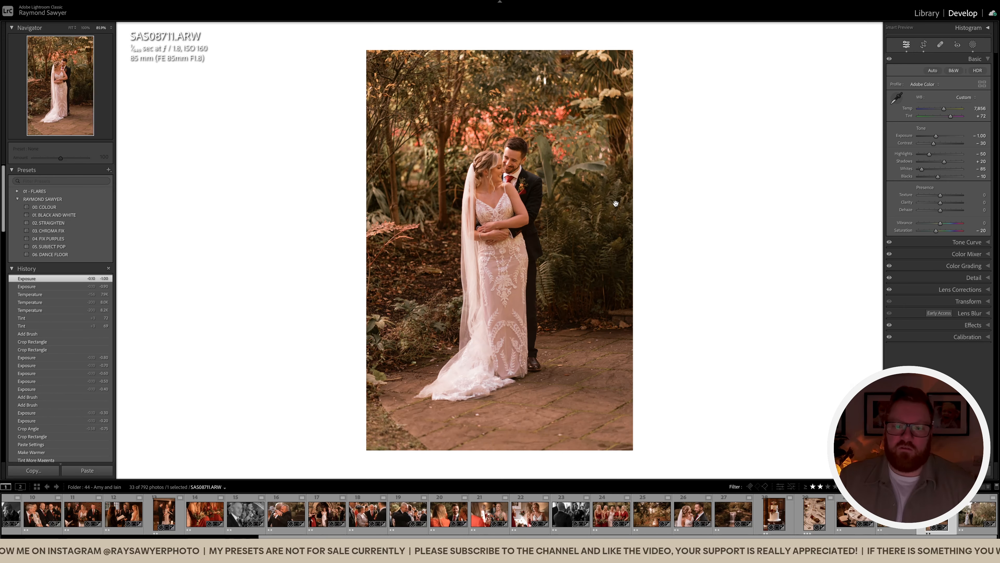
pyautogui.press('r')
pyautogui.press('r')
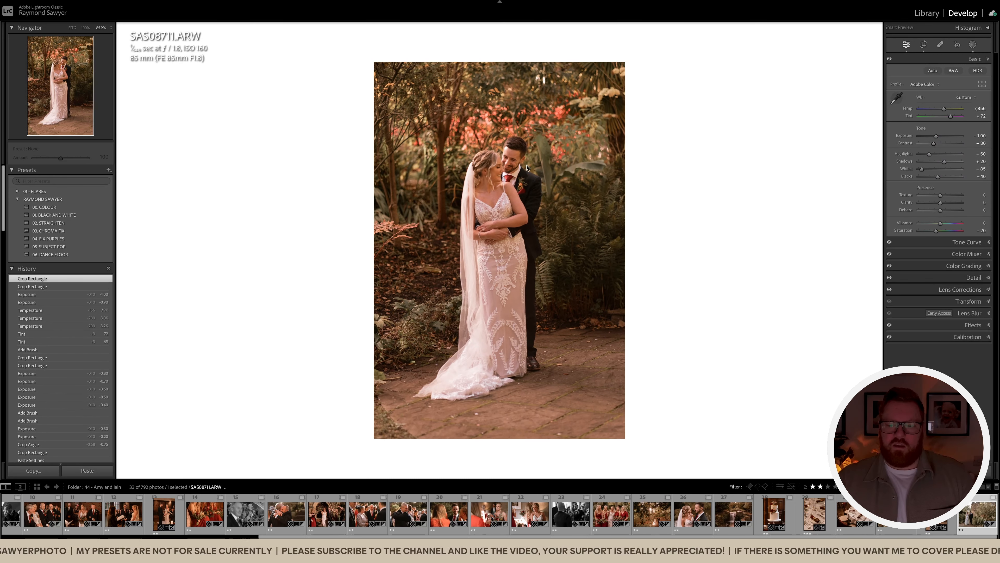
pyautogui.press('Right')
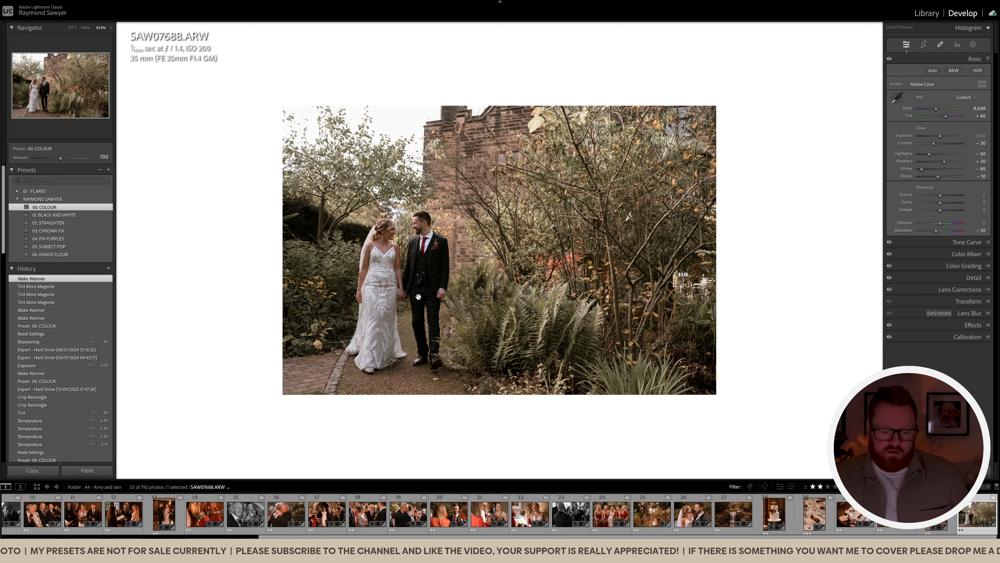
# Paste the warm edit onto church-path photo SAW07688 and set its exposure to -0.30
pyautogui.click(896, 513)
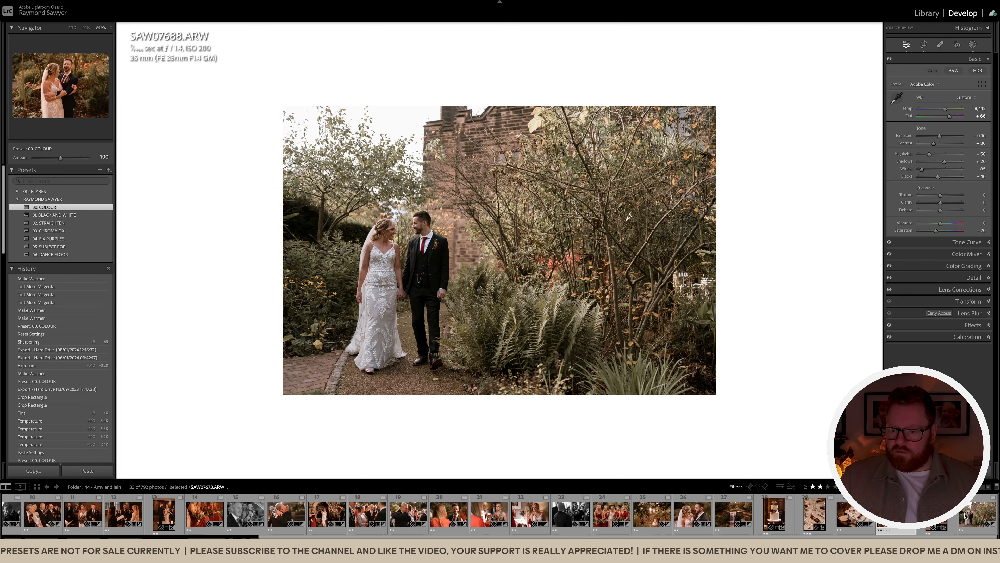
pyautogui.click(977, 514)
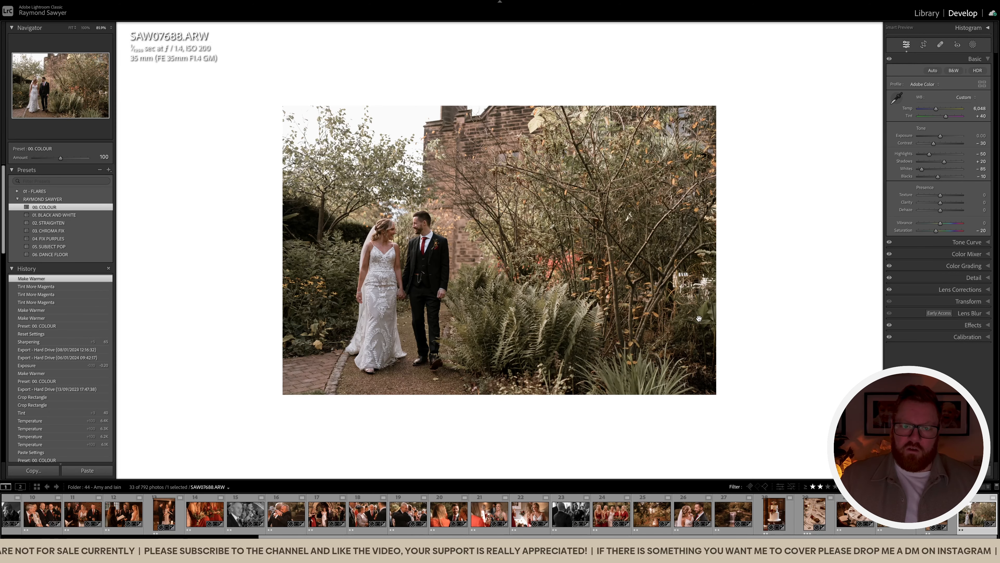
pyautogui.hotkey('ctrl', 'shift', 'v')
pyautogui.press('Return')
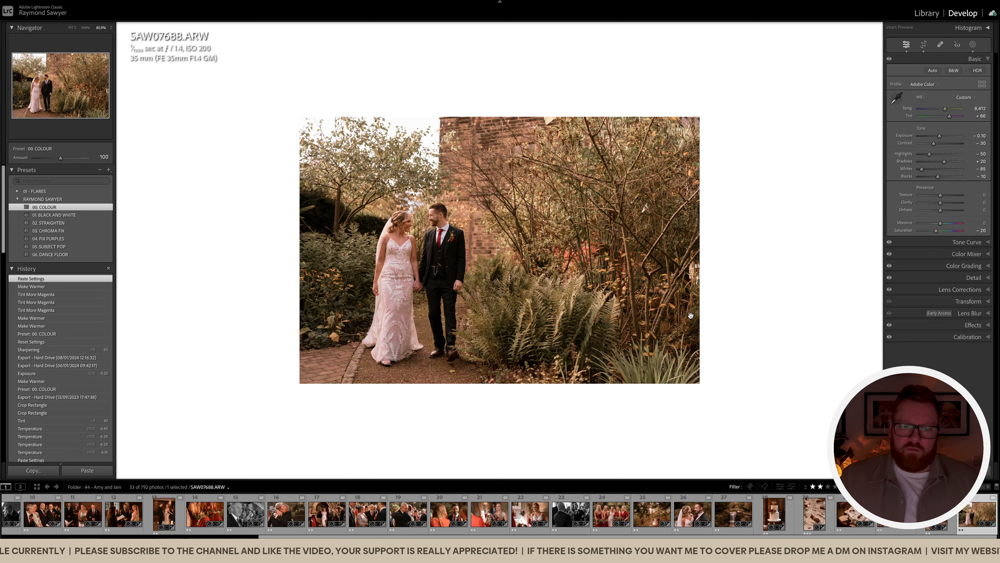
pyautogui.press('-')
pyautogui.press('-')
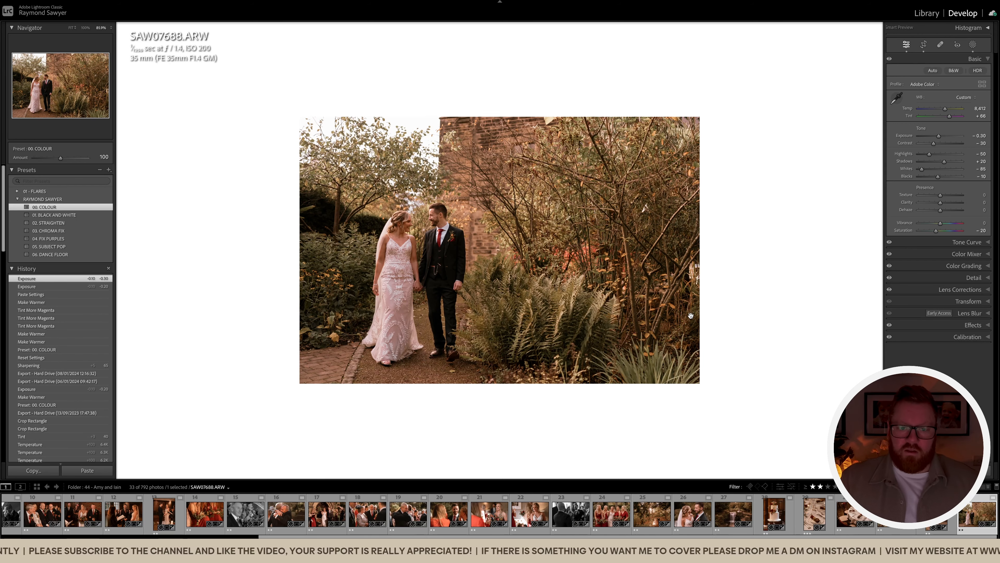
# Add the neighbouring edited photos and thumbnails 25, 26 and 27 to the selection
pyautogui.keyDown('shift'); pyautogui.click(896, 514); pyautogui.keyUp('shift')
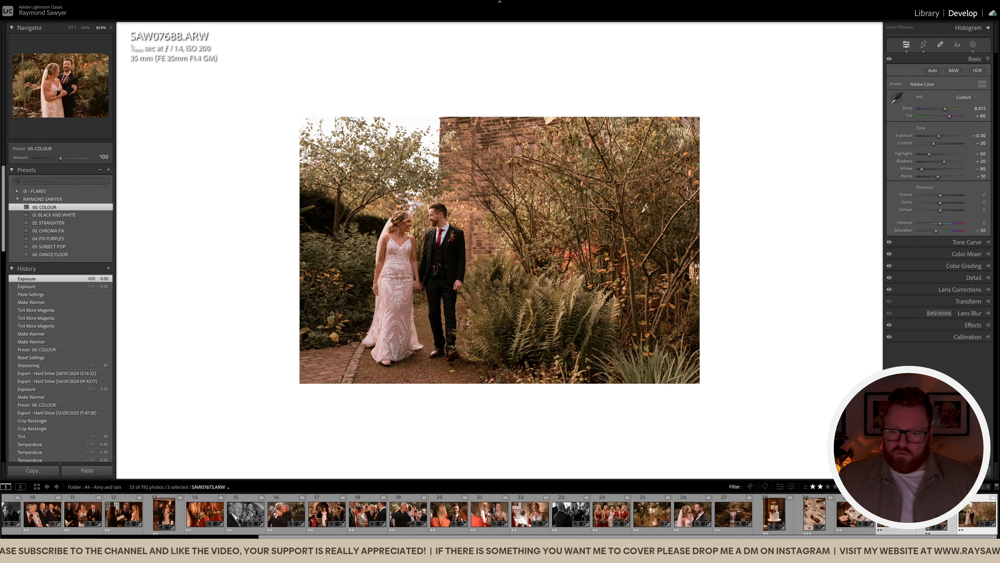
pyautogui.keyDown('ctrl'); pyautogui.click(652, 514); pyautogui.keyUp('ctrl')
pyautogui.keyDown('ctrl'); pyautogui.click(693, 515); pyautogui.keyUp('ctrl')
pyautogui.keyDown('ctrl'); pyautogui.click(736, 514); pyautogui.keyUp('ctrl')
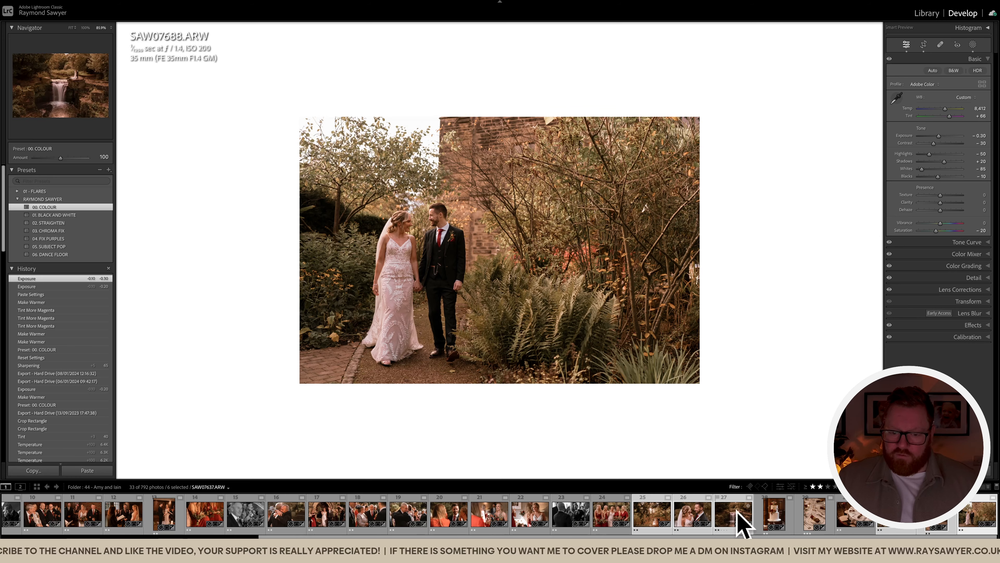
# Compare the six photos full-screen in Survey view, then show all edited photos as a full-screen Grid
pyautogui.press('n')
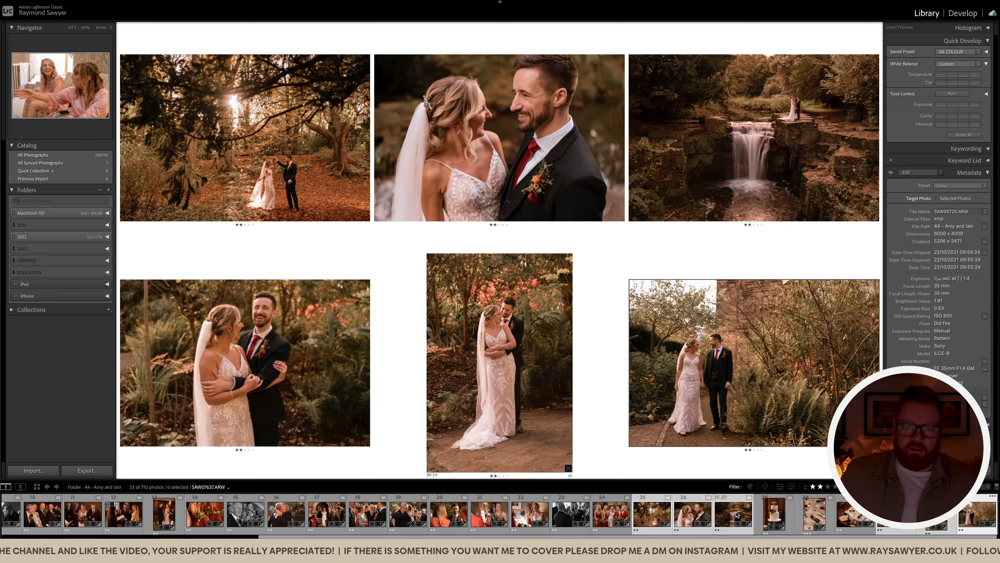
pyautogui.hotkey('shift', 'Tab')
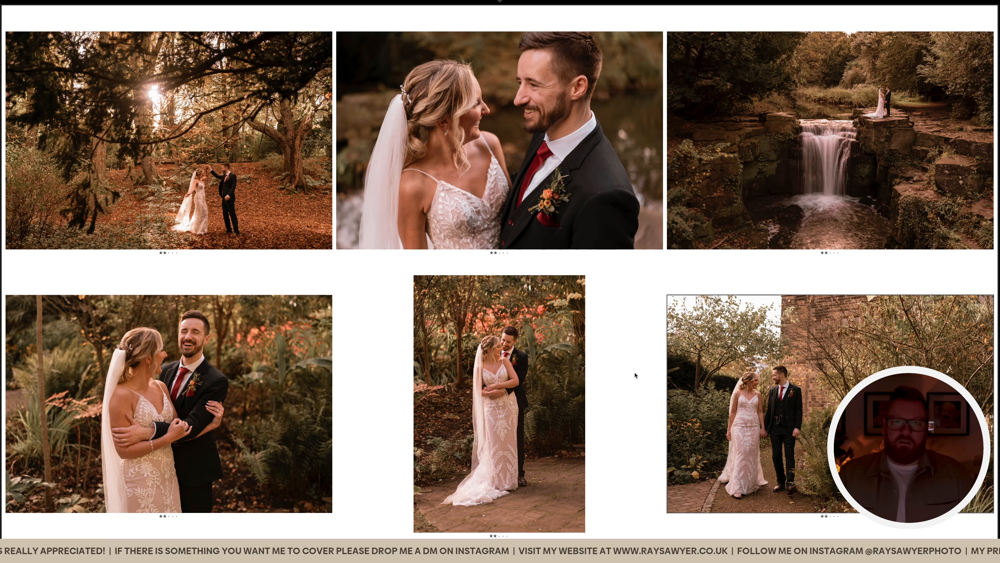
pyautogui.hotkey('shift', 'Tab')
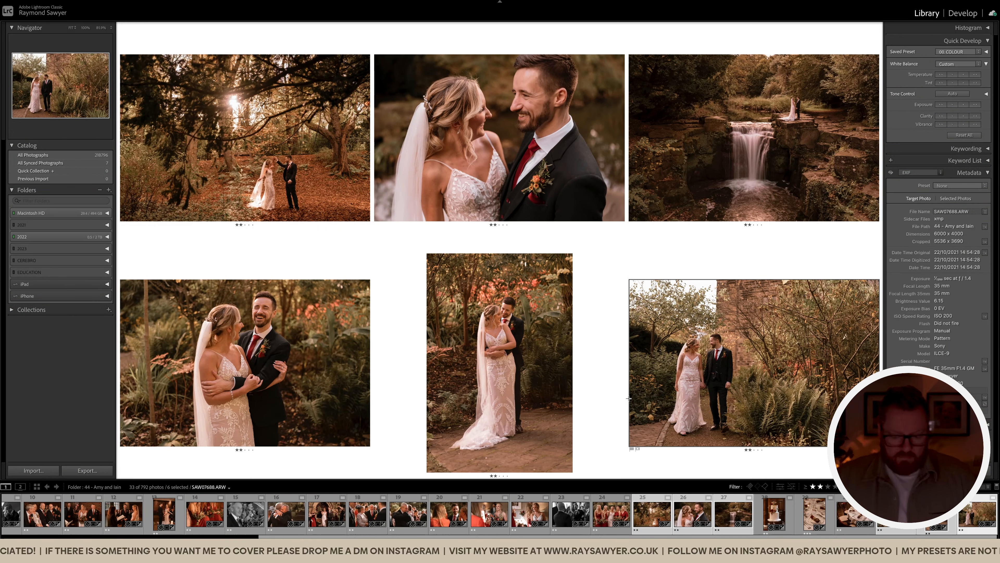
pyautogui.press('g')
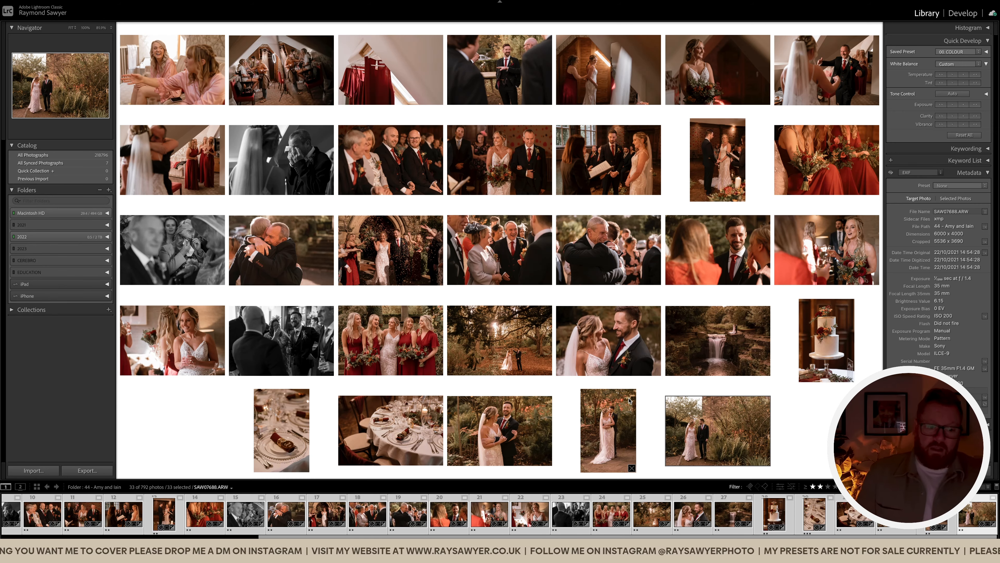
pyautogui.hotkey('shift', 'Tab')
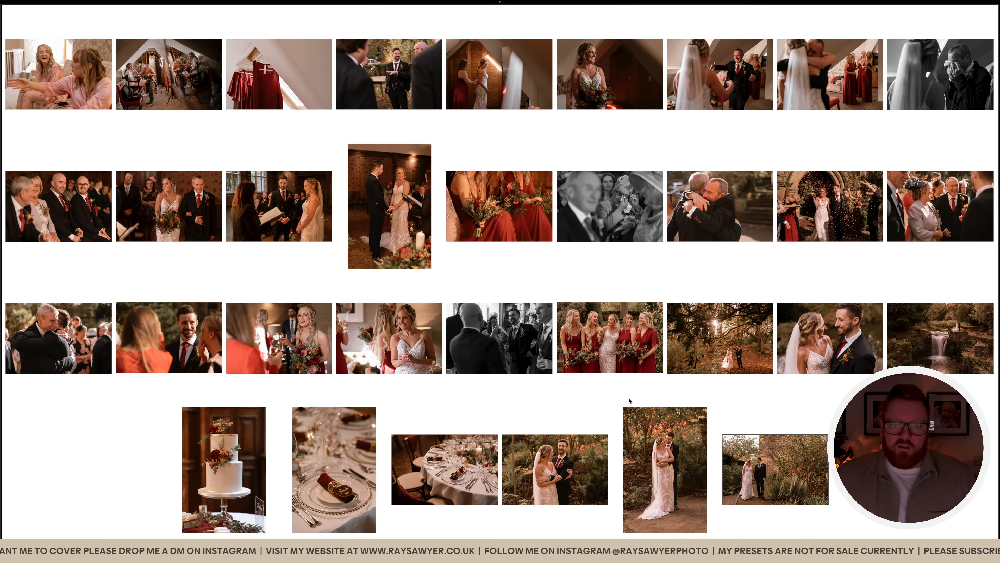
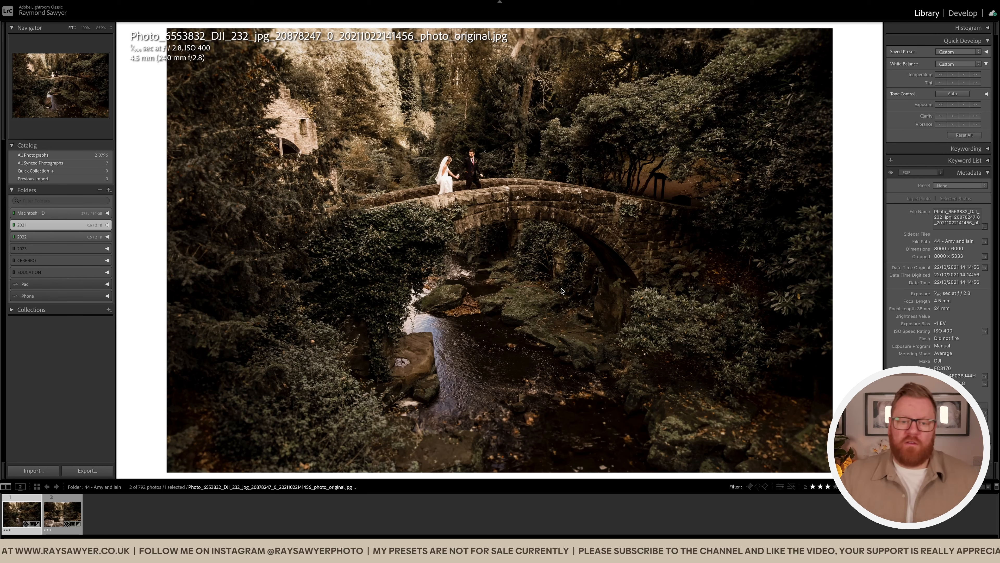
# Zoom in and back out on the stone-bridge drone photo, then switch to Develop
pyautogui.click(507, 183)
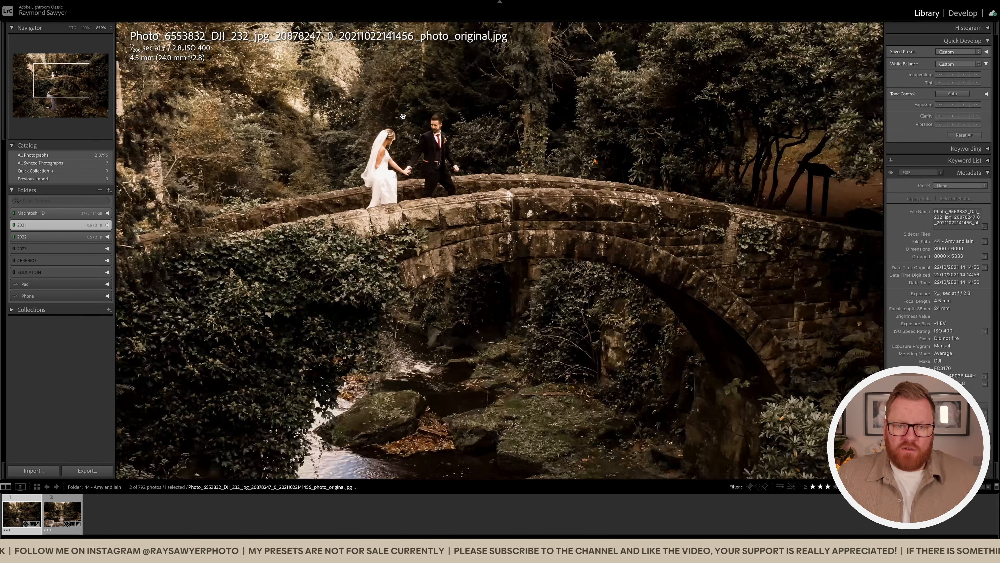
pyautogui.click(461, 127)
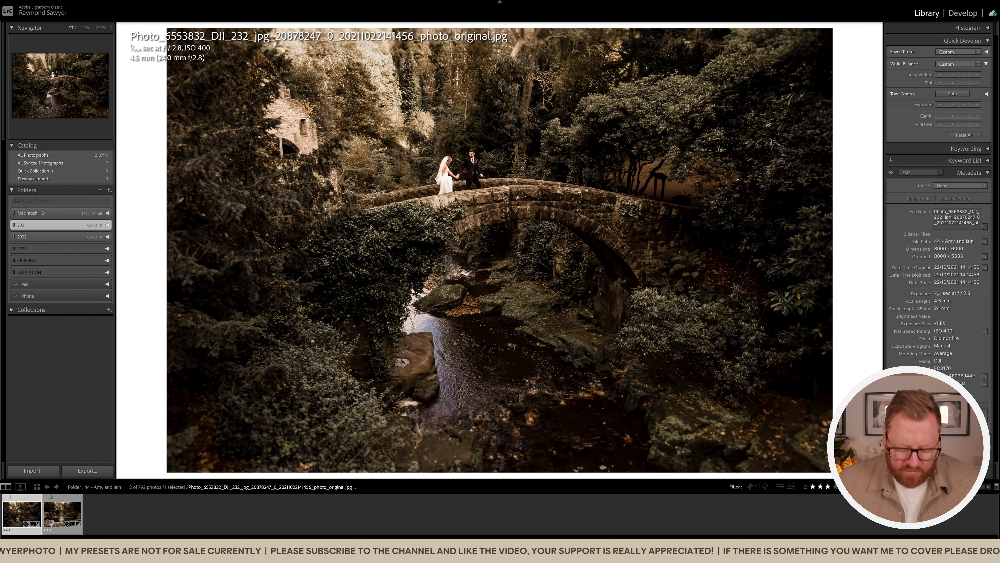
pyautogui.press('d')
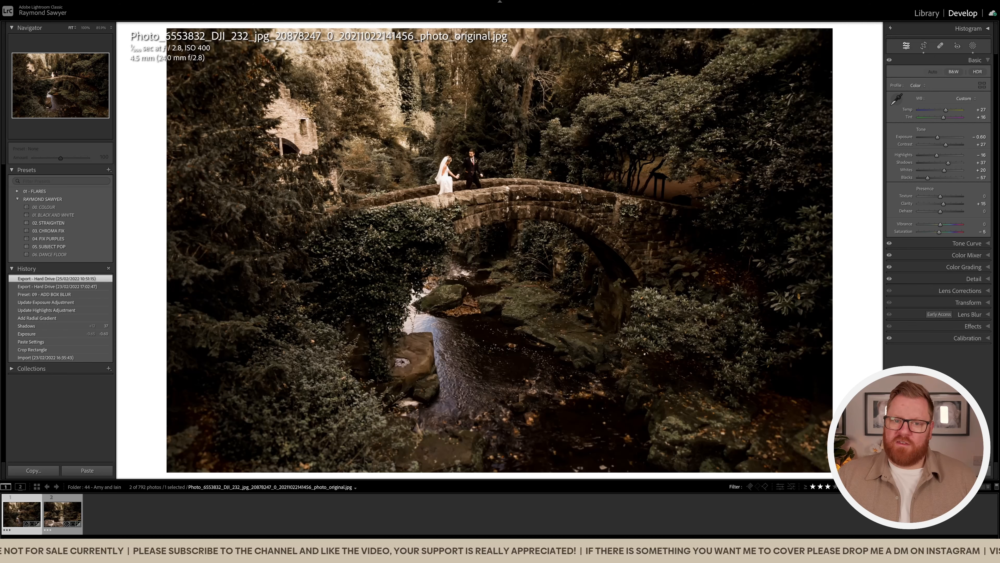
# Reset the bridge photo to its original and inspect the treetops and couple up close
pyautogui.hotkey('ctrl', 'shift', 'r')
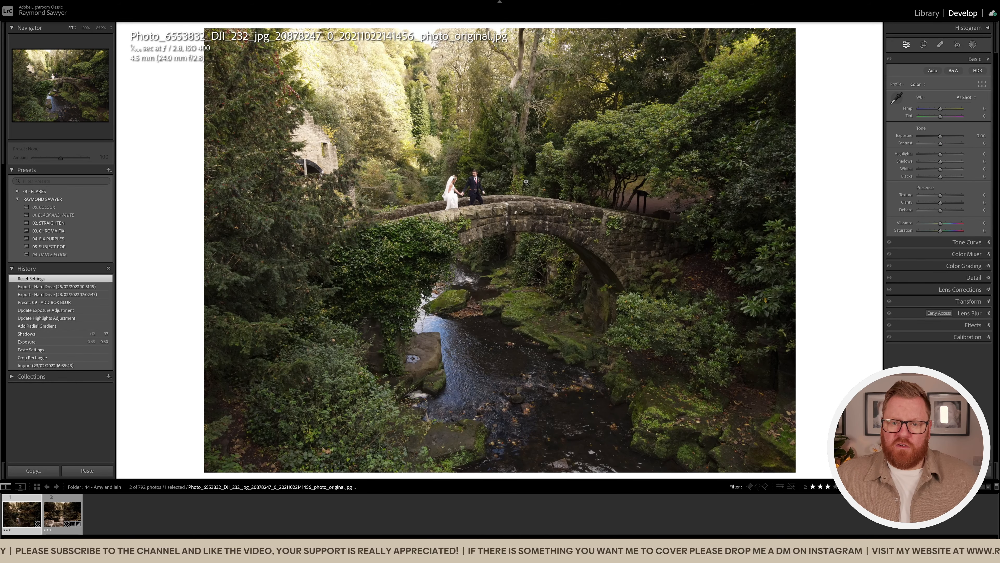
pyautogui.click(535, 81)
pyautogui.moveTo(533, 67); pyautogui.dragTo(540, 182)
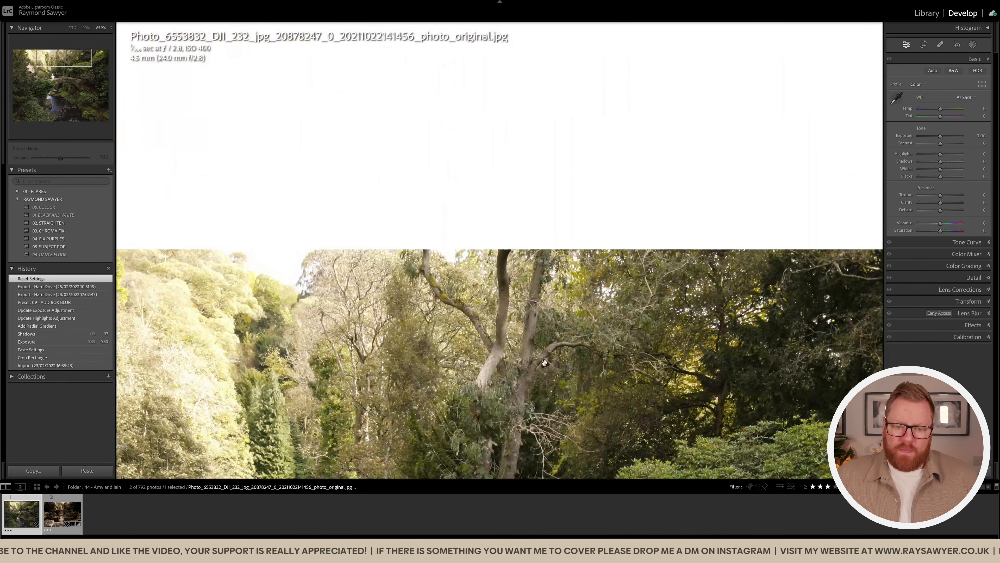
pyautogui.click(545, 363)
pyautogui.click(535, 162)
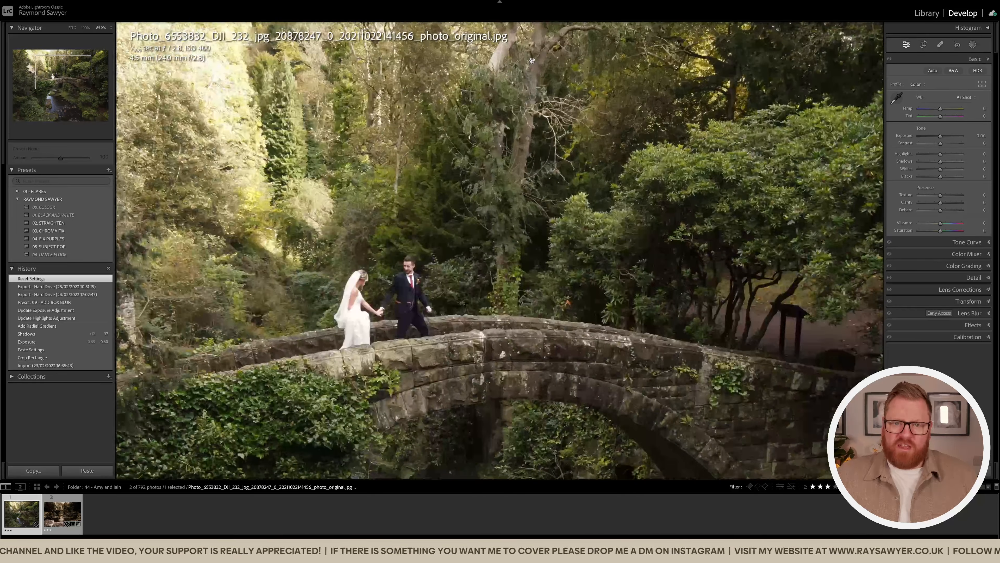
pyautogui.moveTo(532, 60); pyautogui.dragTo(536, 208)
pyautogui.click(508, 199)
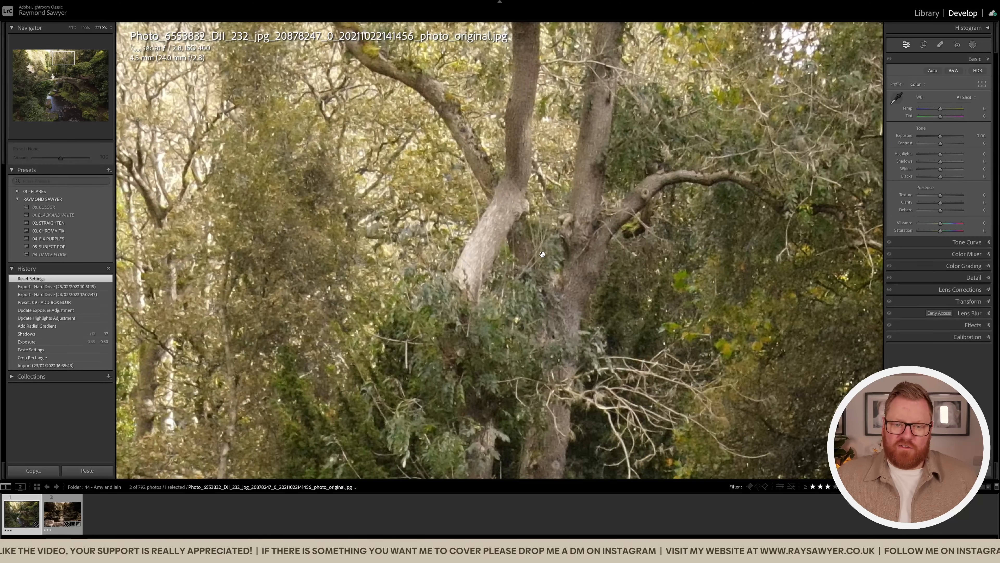
pyautogui.click(559, 253)
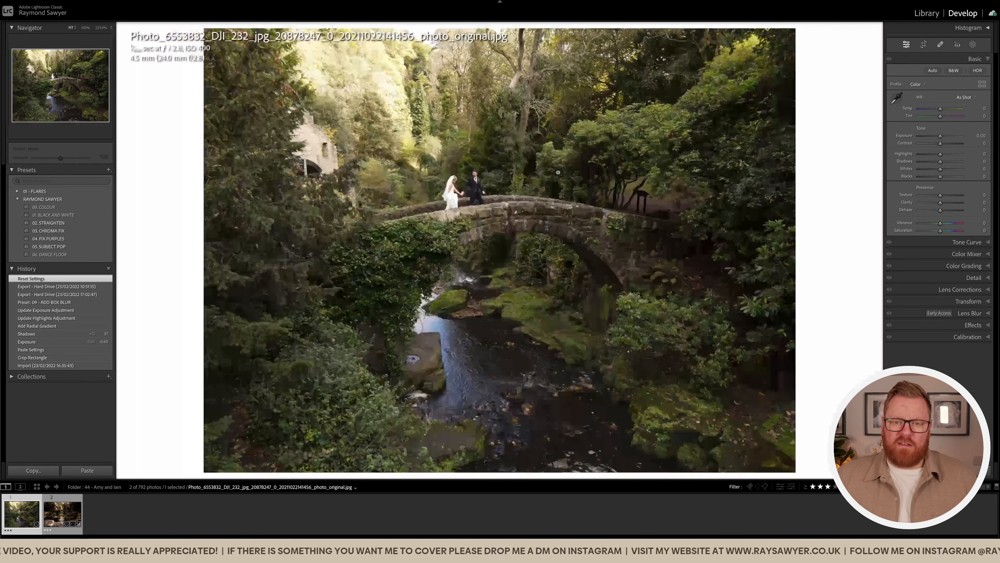
pyautogui.click(525, 96)
# Heal a distracting spot in the trees
pyautogui.press('q')
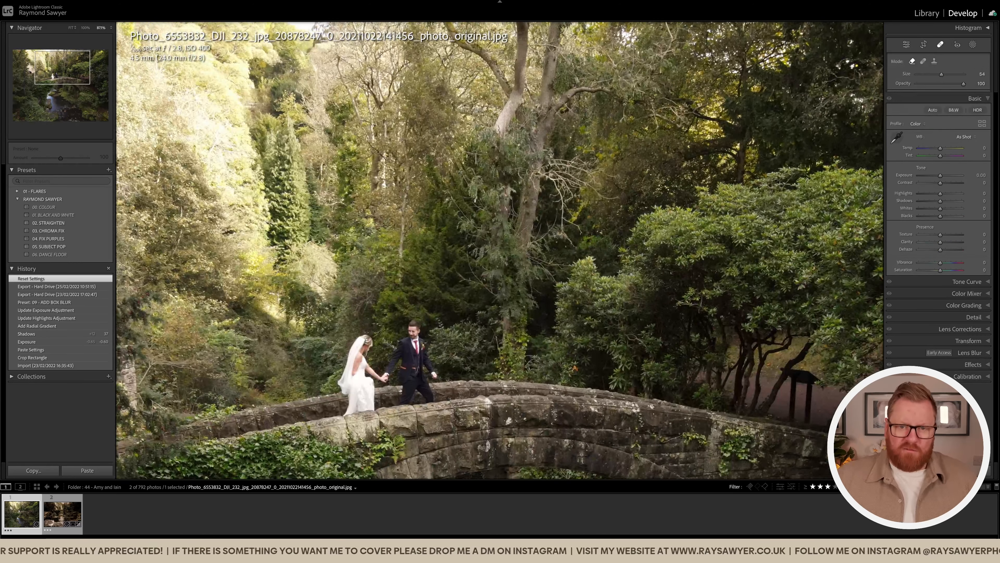
pyautogui.click(491, 133)
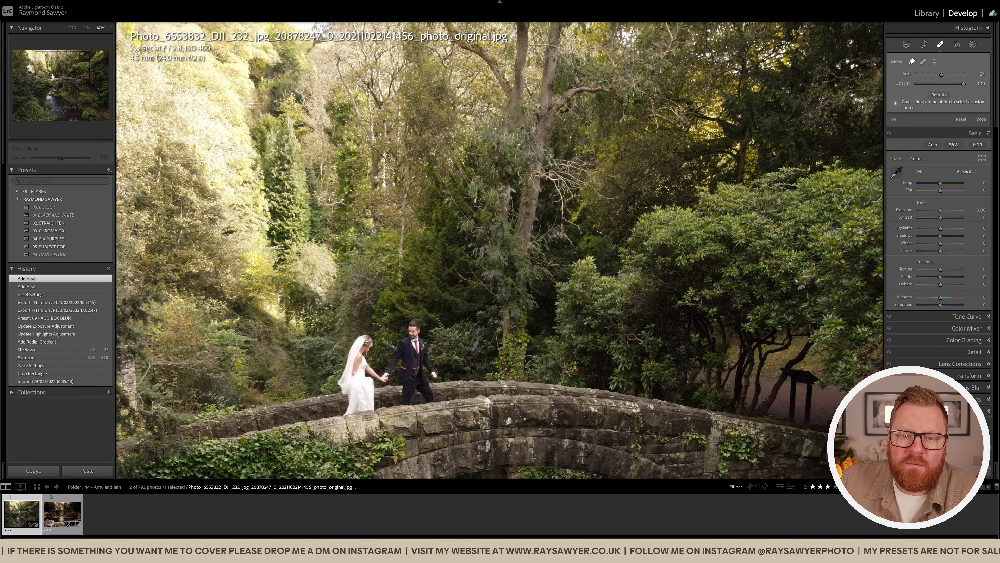
pyautogui.press('q')
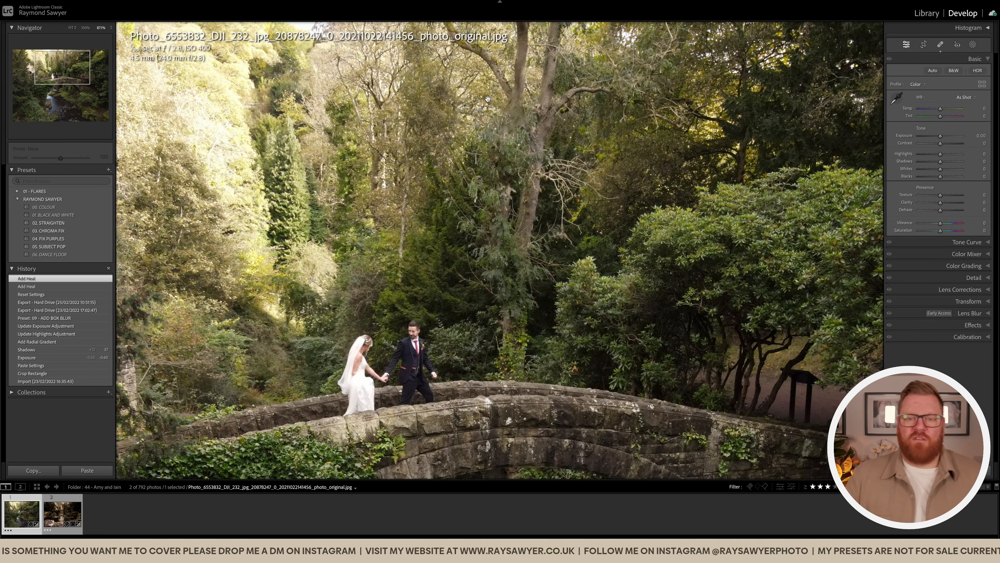
pyautogui.click(489, 101)
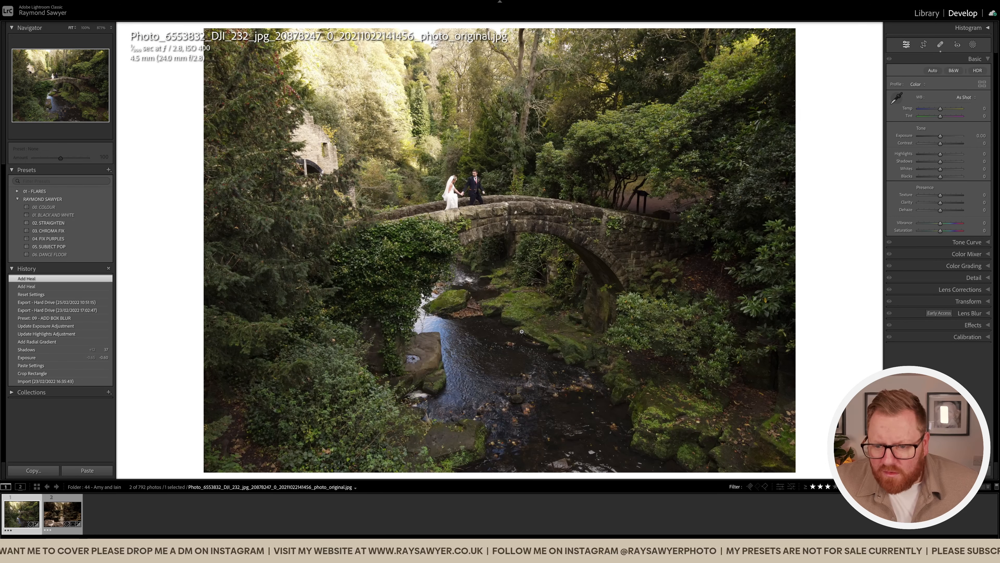
# Heal away the white object beside the stream
pyautogui.click(362, 373)
pyautogui.moveTo(421, 369); pyautogui.dragTo(441, 369)
pyautogui.moveTo(656, 361); pyautogui.dragTo(314, 240)
pyautogui.moveTo(729, 182); pyautogui.dragTo(431, 263)
pyautogui.press('q')
pyautogui.click(428, 259)
pyautogui.press('q')
# Paint out the fence among the trees near the couple
pyautogui.moveTo(389, 180); pyautogui.dragTo(408, 214)
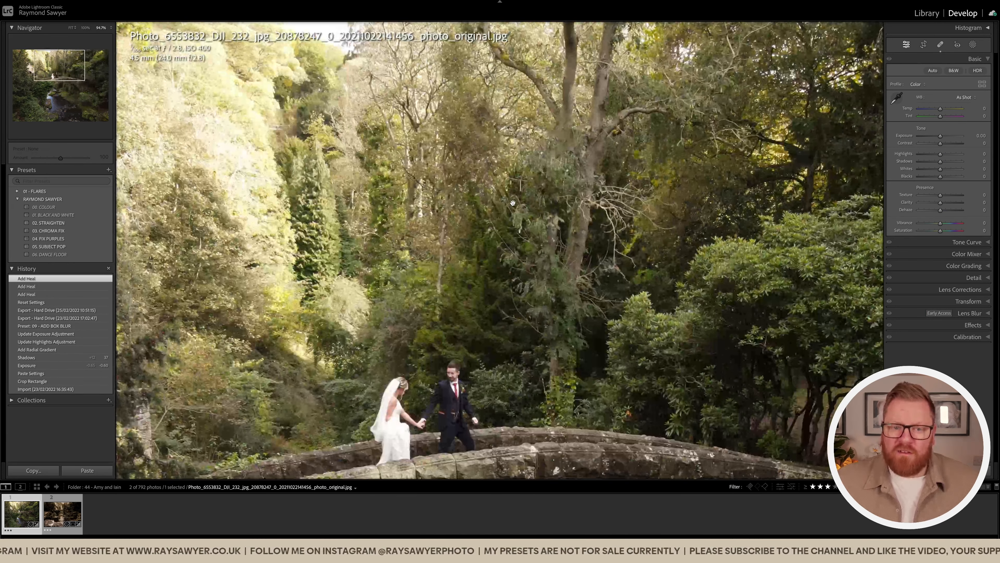
pyautogui.moveTo(489, 209); pyautogui.dragTo(506, 212)
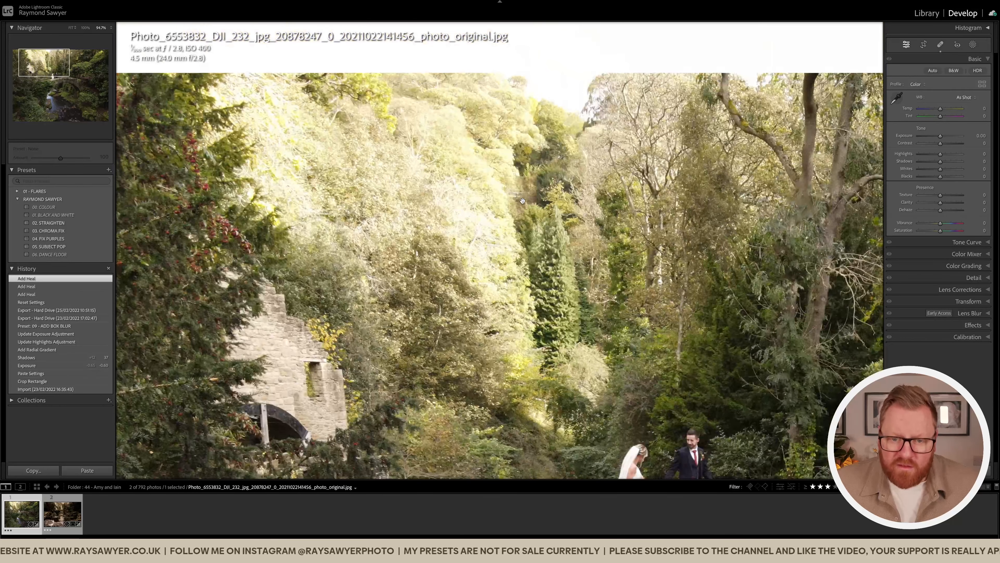
pyautogui.scroll(5, 517, 199)
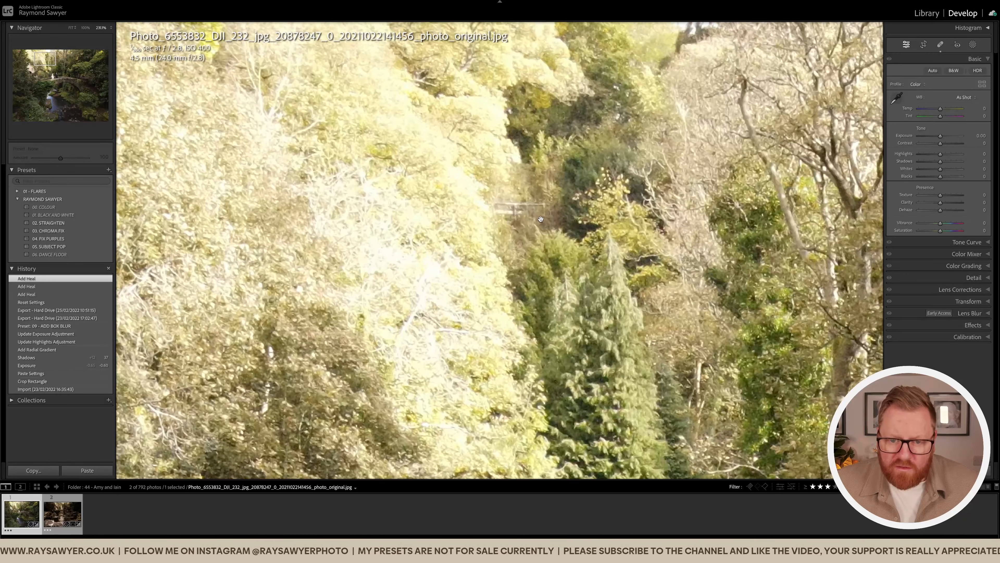
pyautogui.press('q')
pyautogui.moveTo(542, 205); pyautogui.dragTo(498, 209)
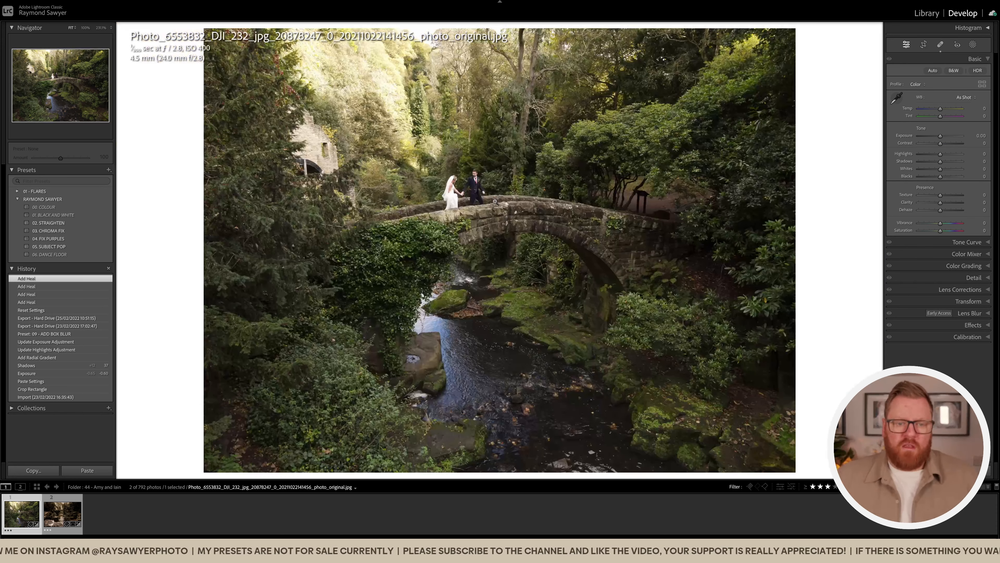
# Crop the bridge photo to a 2 x 3 ratio and apply the 00. COLOUR preset
pyautogui.press('r')
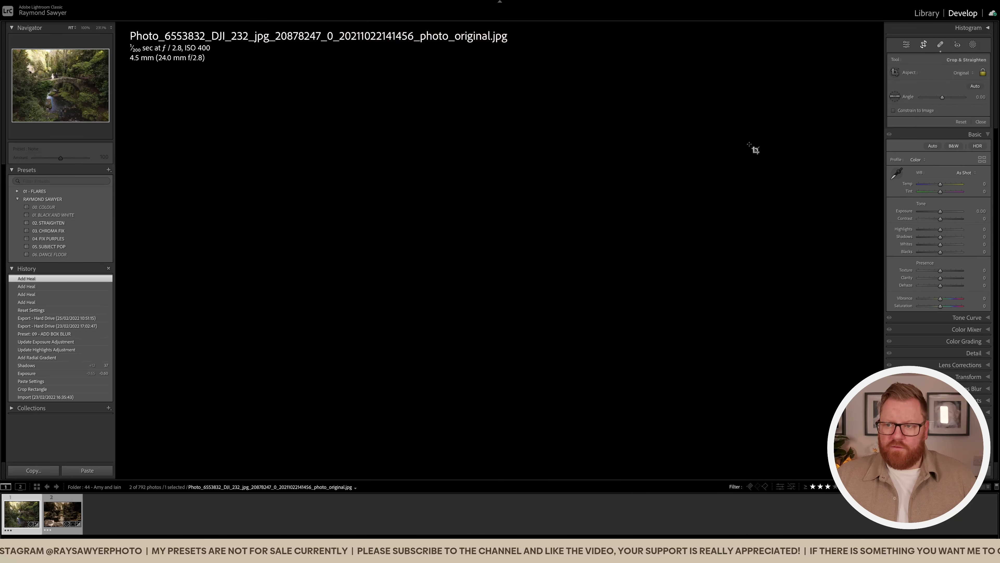
pyautogui.click(963, 72)
pyautogui.click(957, 130)
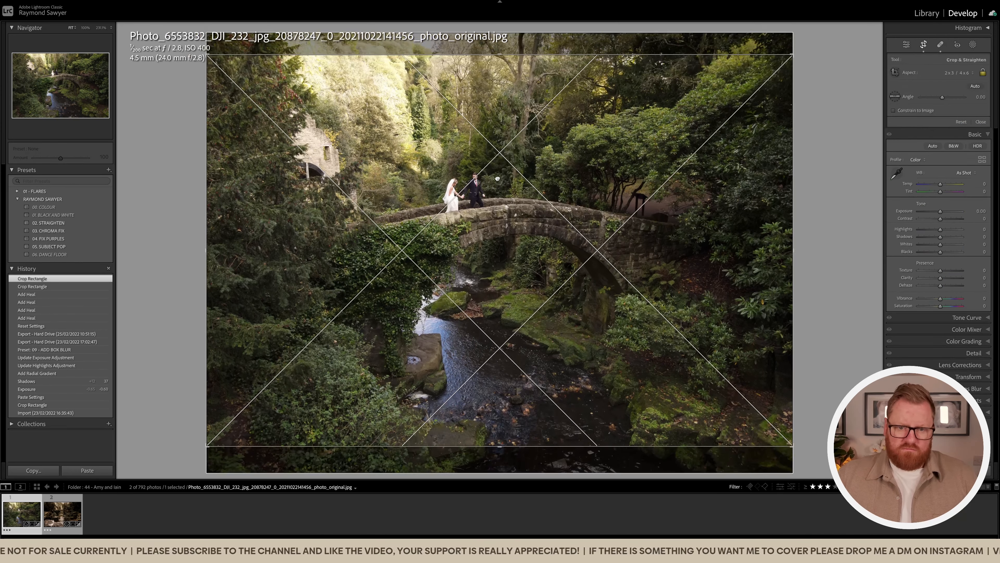
pyautogui.moveTo(497, 178); pyautogui.dragTo(477, 199)
pyautogui.press('Return')
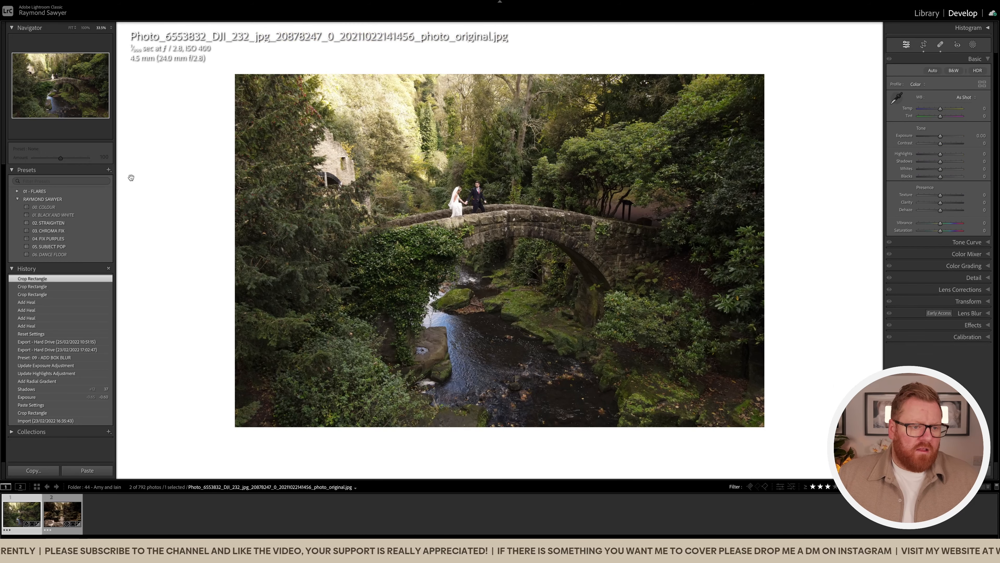
pyautogui.click(81, 207)
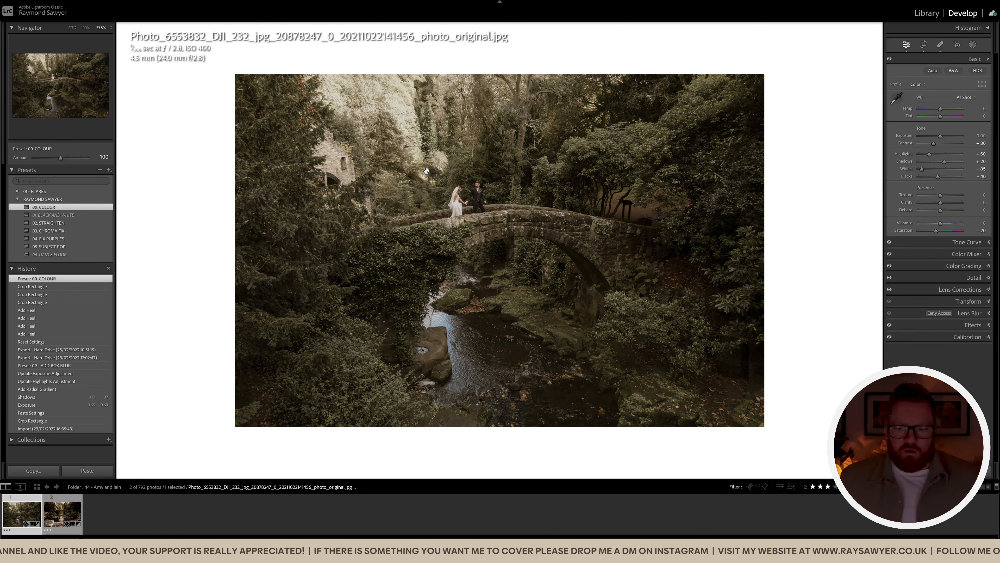
# Warm the white balance to Temp +28, Tint +43 and drop exposure to -0.50
pyautogui.click(427, 170)
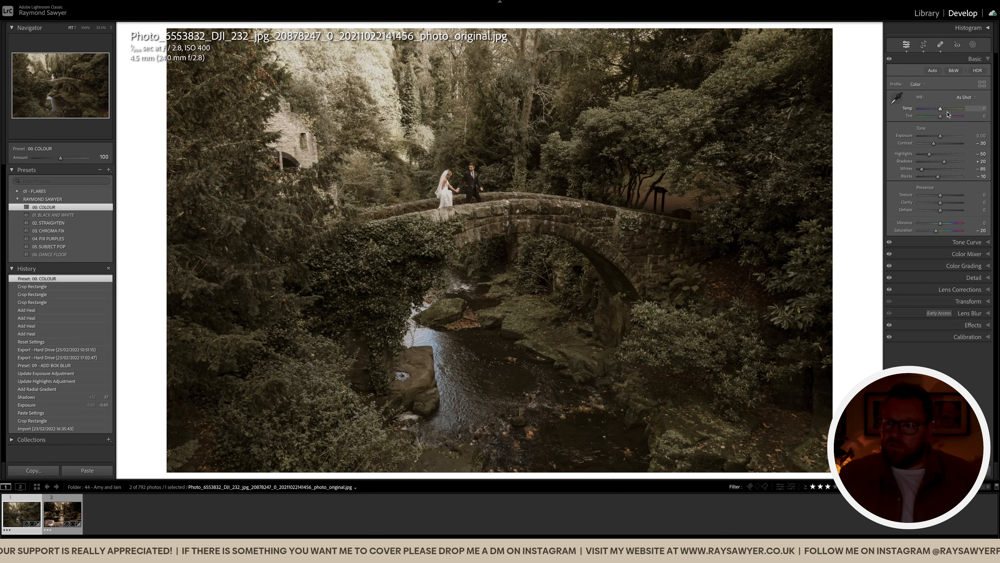
pyautogui.moveTo(941, 111)
pyautogui.mouseDown()
pyautogui.moveTo(955, 112)
pyautogui.moveTo(944, 117)
pyautogui.mouseUp()
pyautogui.moveTo(947, 118); pyautogui.dragTo(949, 116)
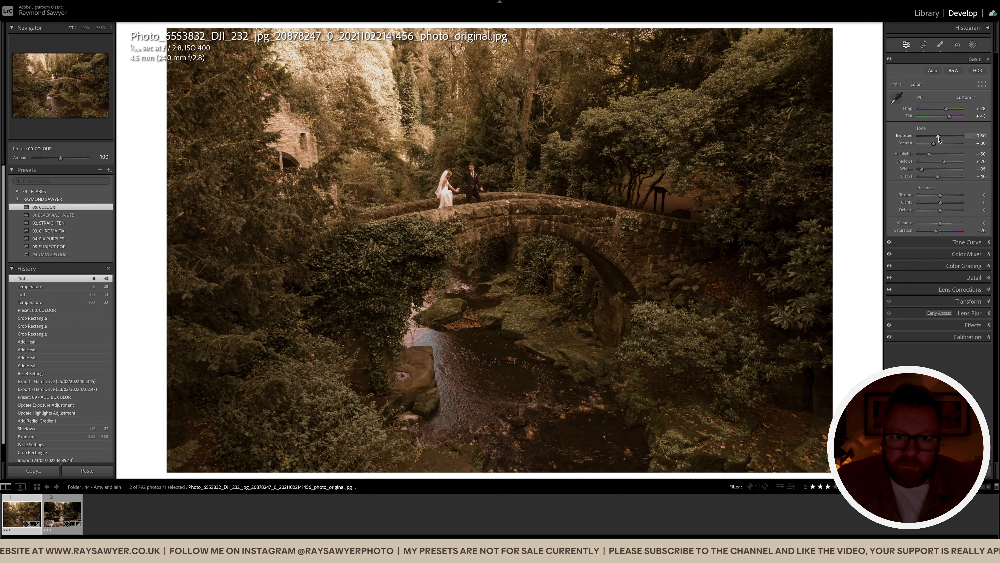
pyautogui.click(456, 185)
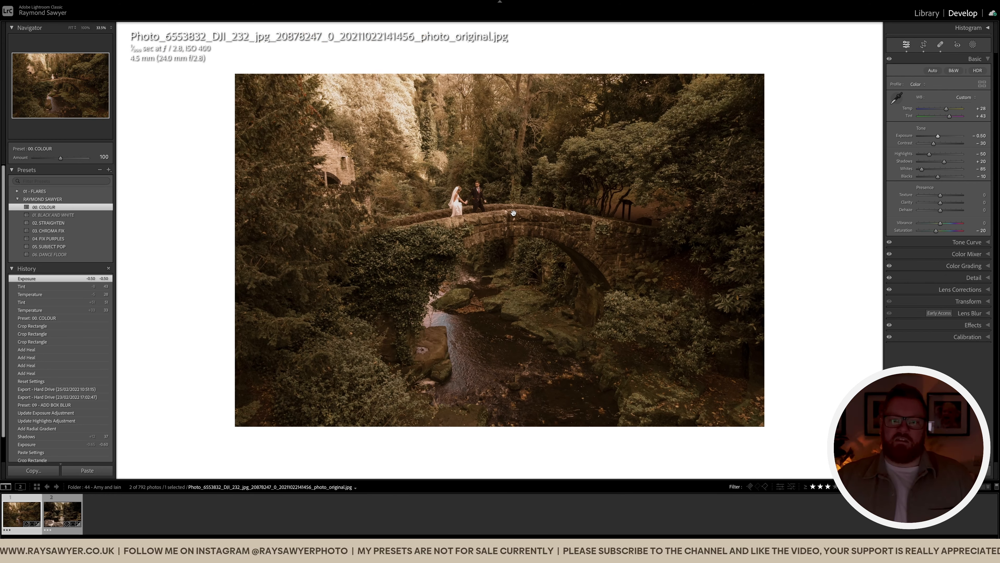
pyautogui.scroll(-2, 632, 238)
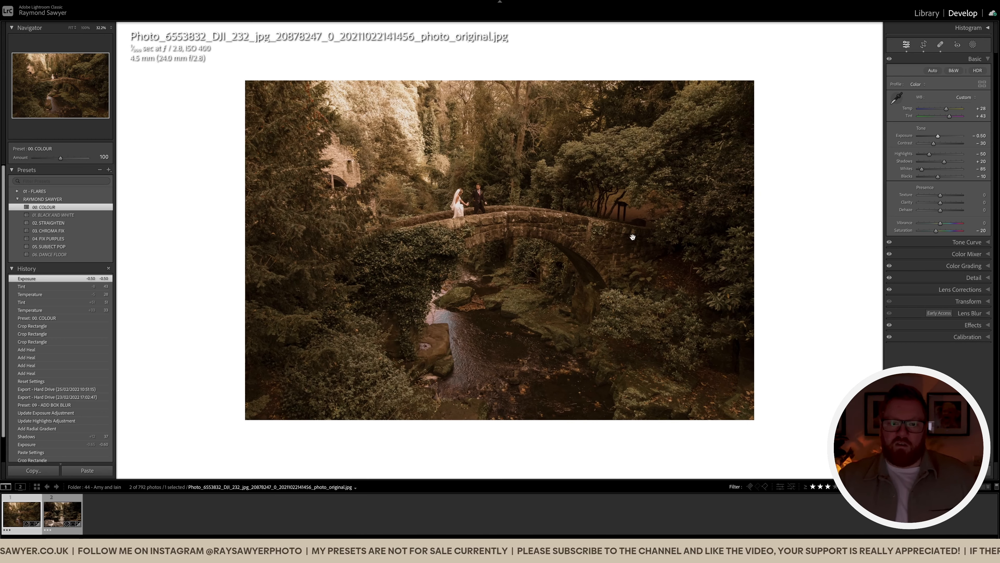
# Mask the couple as the subject and apply the Subject Pop mask preset
pyautogui.press('k')
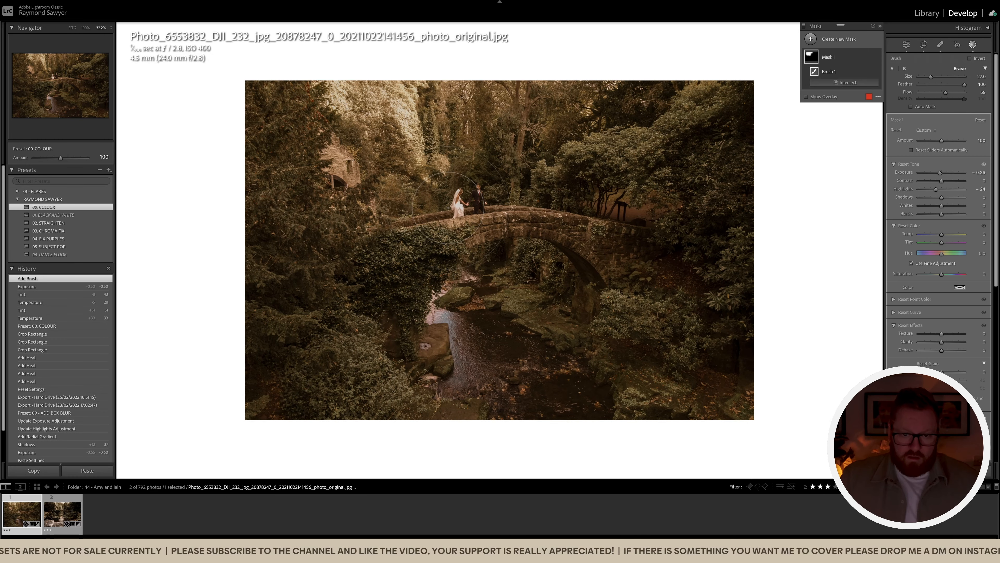
pyautogui.moveTo(458, 209)
pyautogui.mouseDown()
pyautogui.moveTo(482, 193)
pyautogui.moveTo(463, 208)
pyautogui.moveTo(479, 197)
pyautogui.moveTo(542, 204)
pyautogui.mouseUp()
pyautogui.press('k')
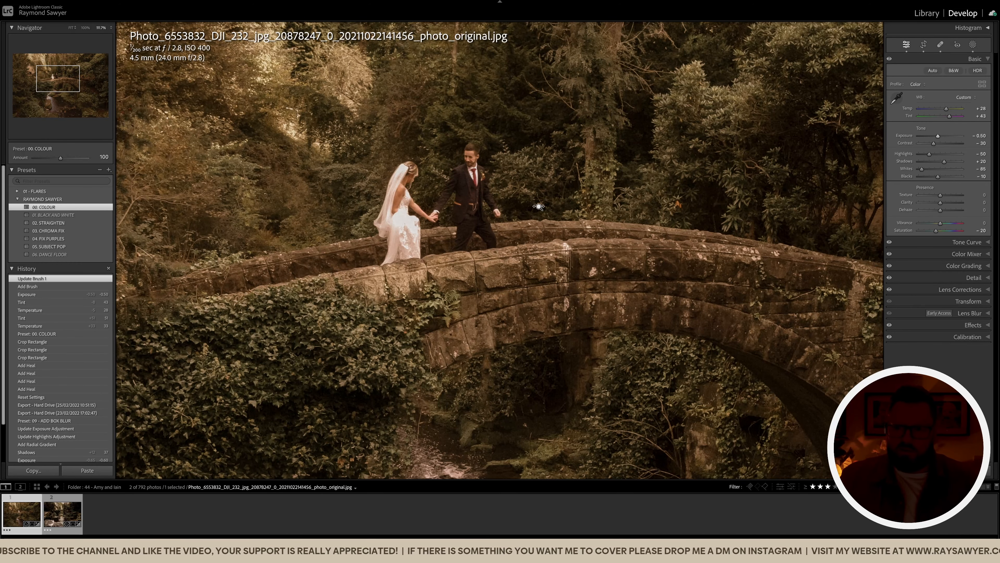
pyautogui.hotkey('shift', 'w')
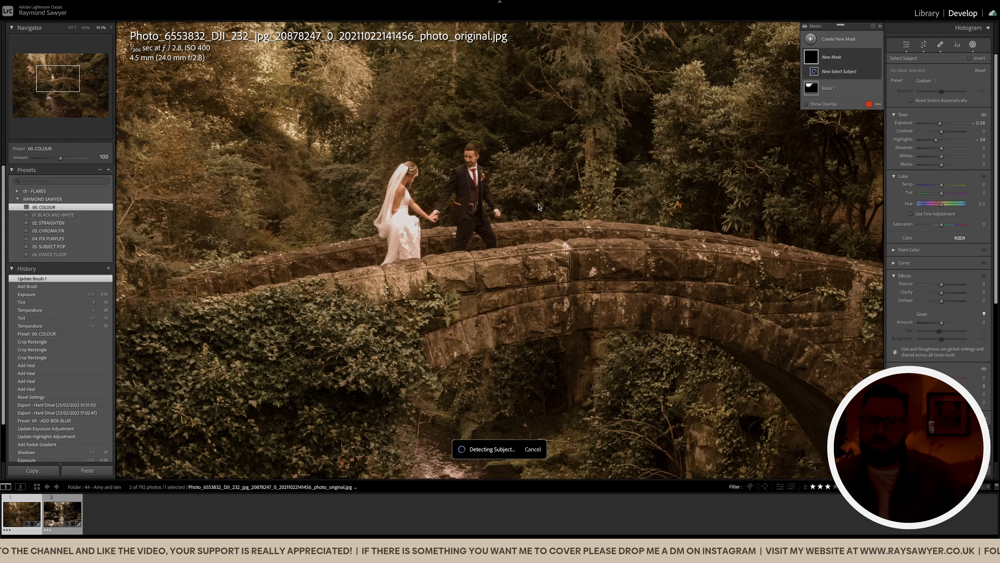
pyautogui.click(924, 82)
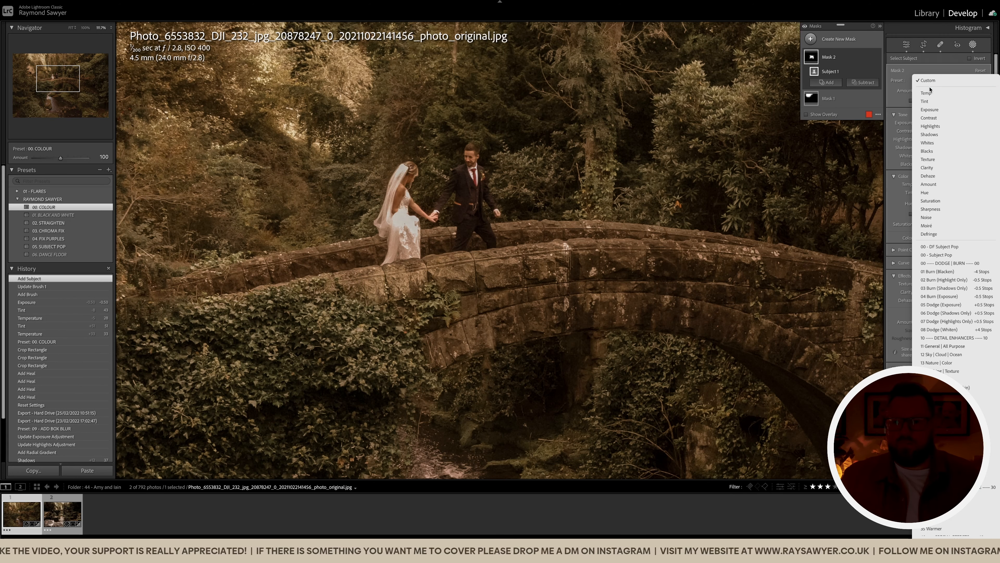
pyautogui.click(943, 258)
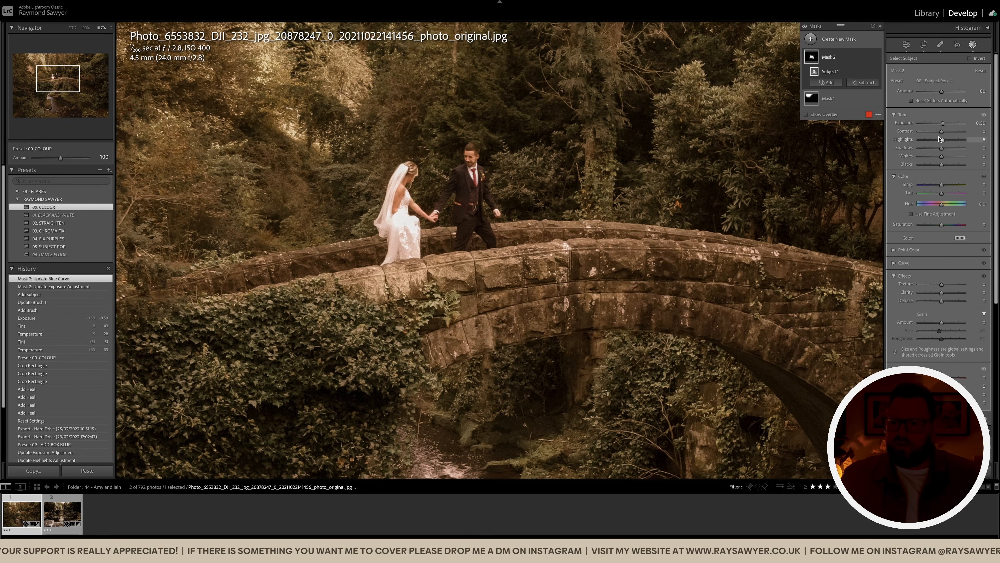
# Brush-subtract the bride's dress and the bridge from Mask 2
pyautogui.press('alt')
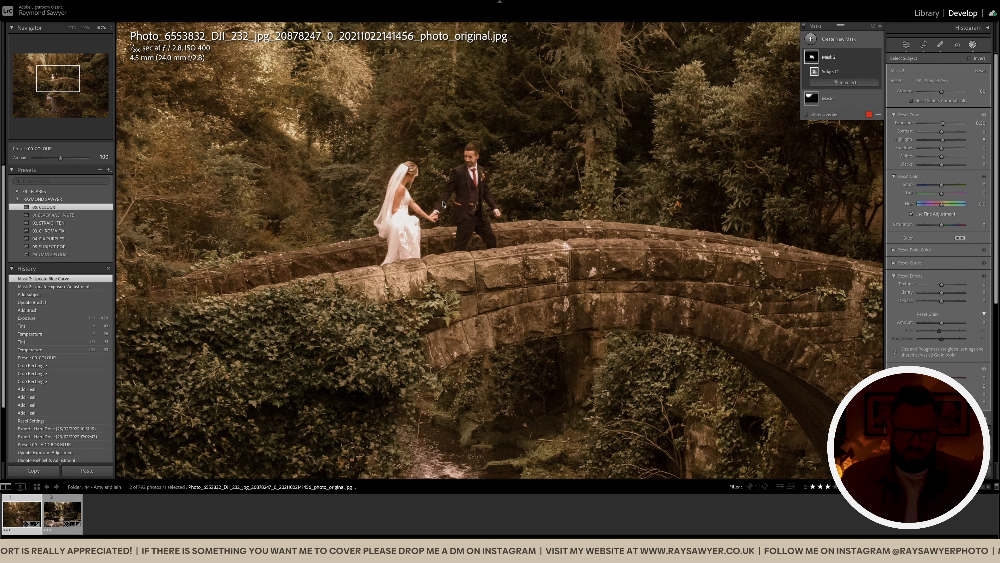
pyautogui.press('k')
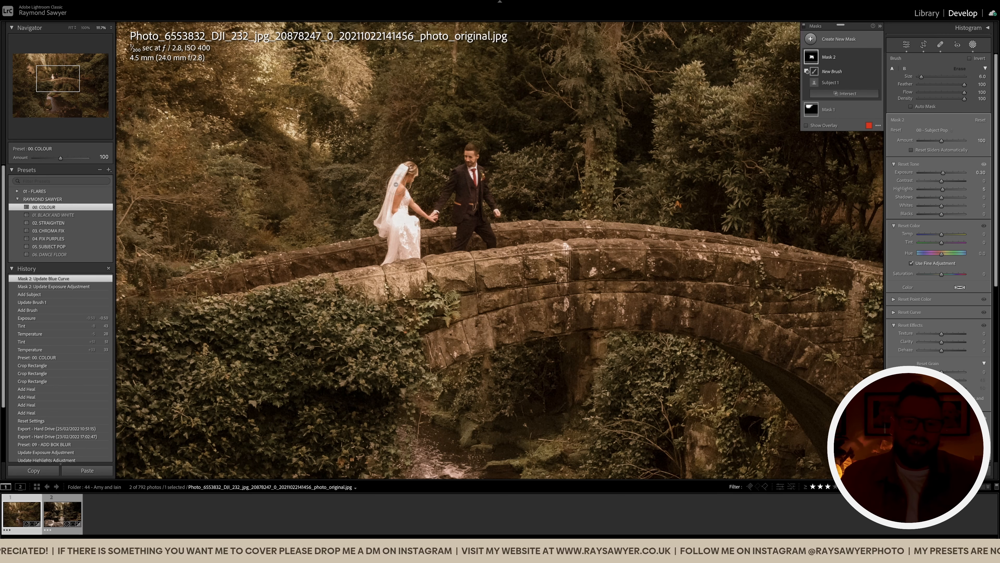
pyautogui.scroll(1, 411, 181)
pyautogui.moveTo(411, 181)
pyautogui.mouseDown()
pyautogui.moveTo(429, 208)
pyautogui.moveTo(415, 193)
pyautogui.moveTo(390, 260)
pyautogui.moveTo(412, 302)
pyautogui.mouseUp()
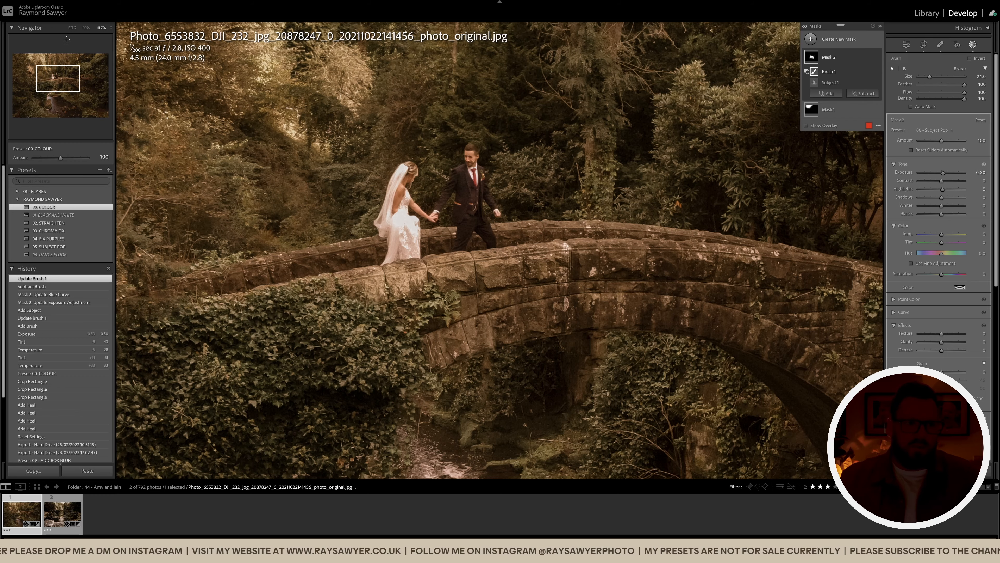
pyautogui.click(83, 31)
pyautogui.click(72, 29)
pyautogui.click(70, 30)
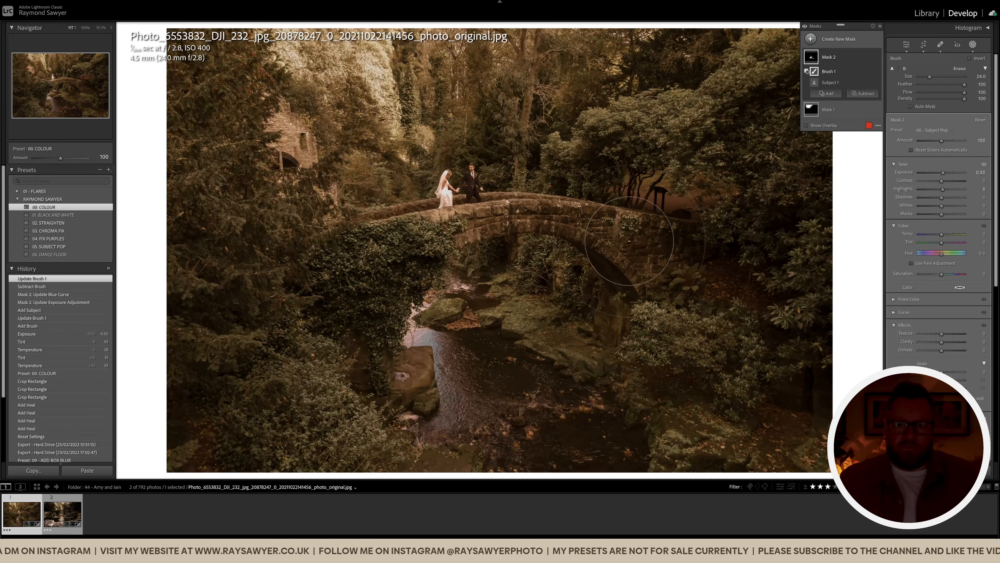
pyautogui.moveTo(547, 216)
pyautogui.mouseDown()
pyautogui.moveTo(589, 235)
pyautogui.moveTo(558, 219)
pyautogui.moveTo(573, 235)
pyautogui.moveTo(688, 261)
pyautogui.mouseUp()
# Subtract more of the bridge from the mask and raise its contrast slightly
pyautogui.click(877, 58)
pyautogui.scroll(-5, 532, 268)
pyautogui.moveTo(508, 259); pyautogui.dragTo(532, 244)
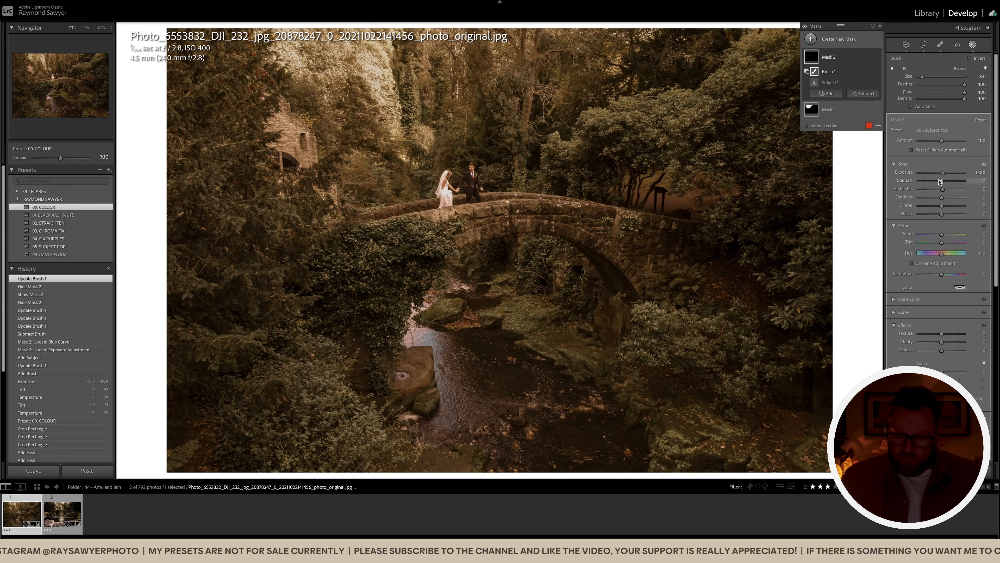
pyautogui.moveTo(940, 181); pyautogui.dragTo(941, 182)
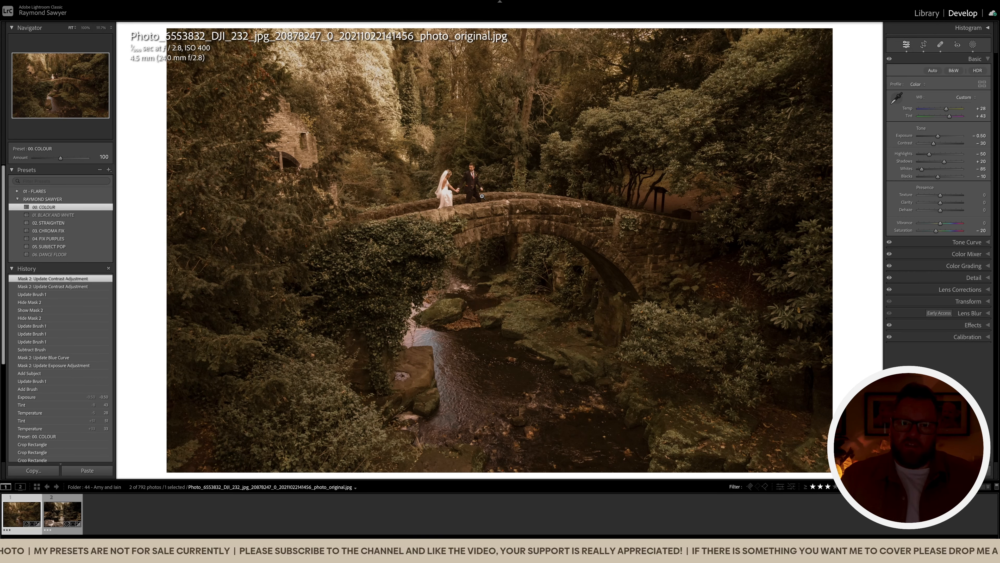
pyautogui.moveTo(453, 187); pyautogui.dragTo(492, 206)
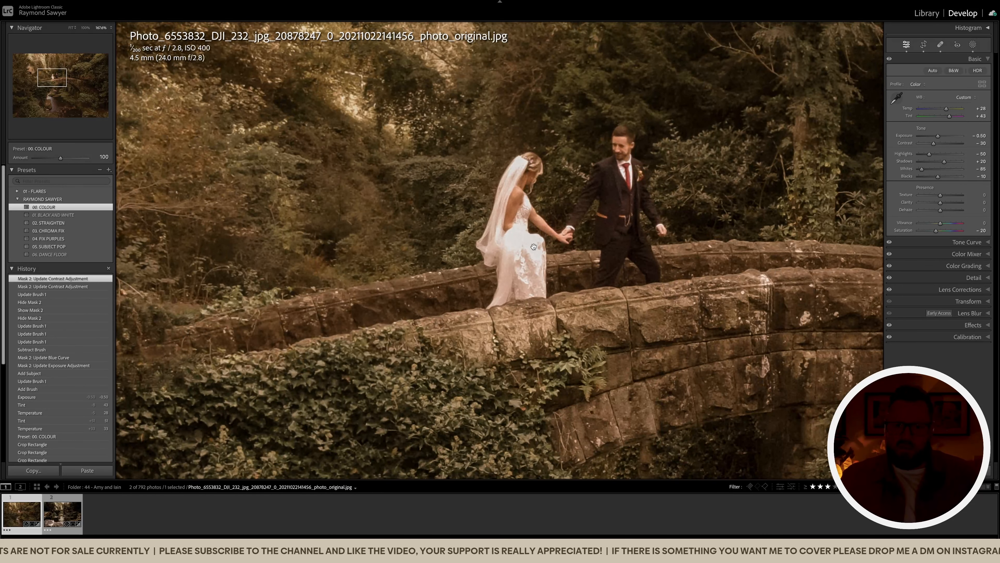
# Darken overall exposure to -0.70, push tint to +49, and begin a radial gradient
pyautogui.click(624, 256)
pyautogui.press('-')
pyautogui.press('-')
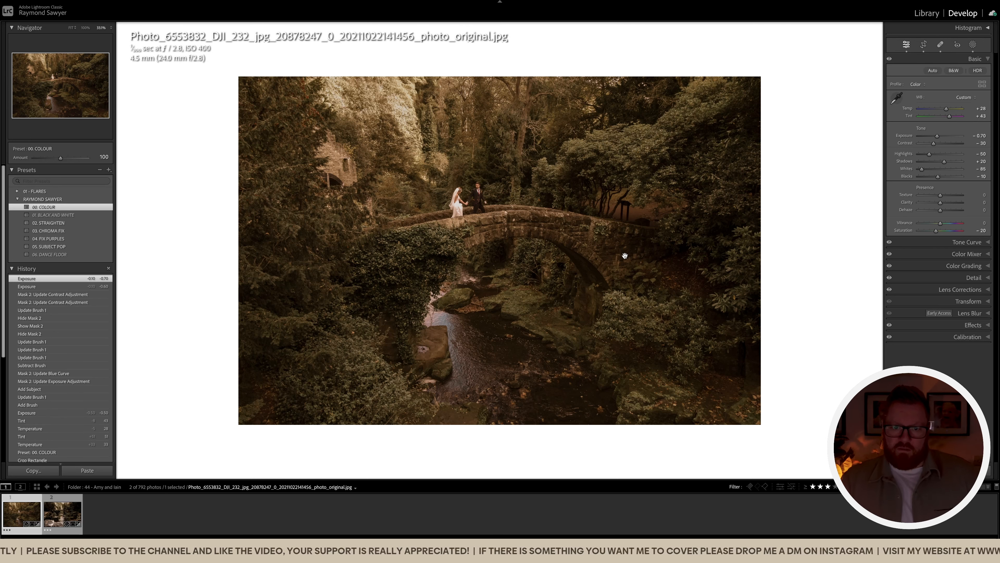
pyautogui.press('=')
pyautogui.press('=')
pyautogui.press('=')
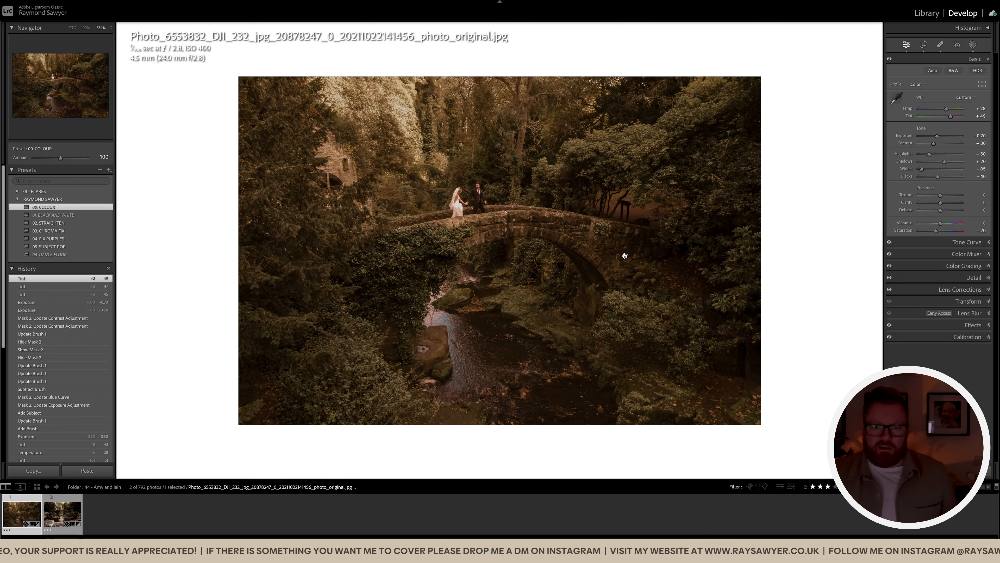
pyautogui.click(482, 210)
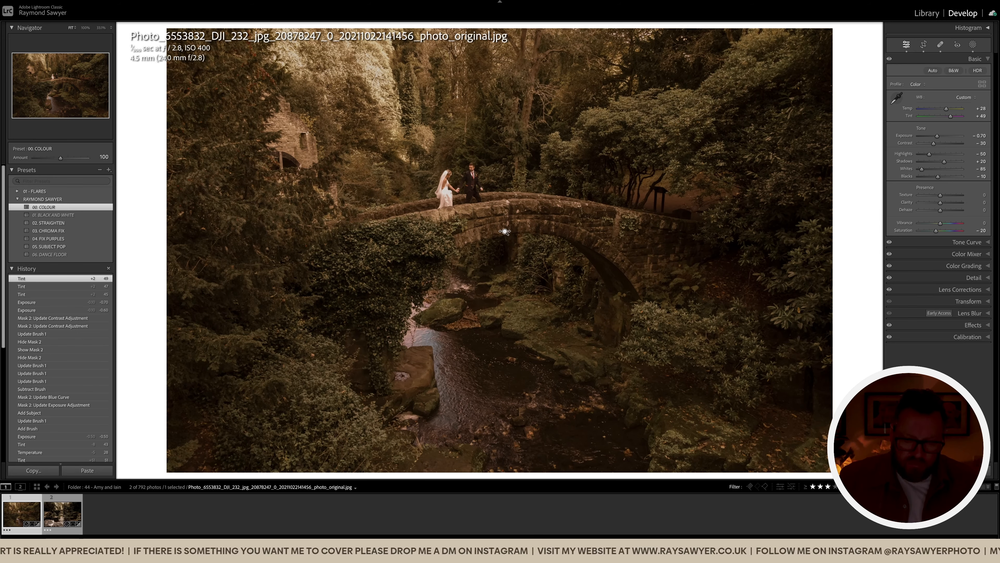
pyautogui.hotkey('shift', 'm')
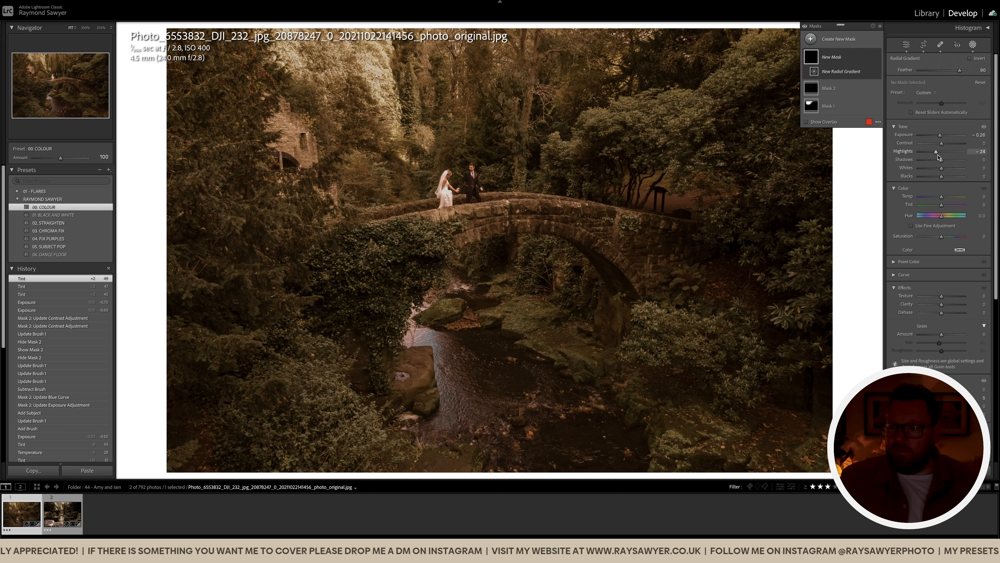
# Draw an inverted radial gradient around the couple with highlights -15, then view Before
pyautogui.moveTo(938, 152); pyautogui.dragTo(938, 152)
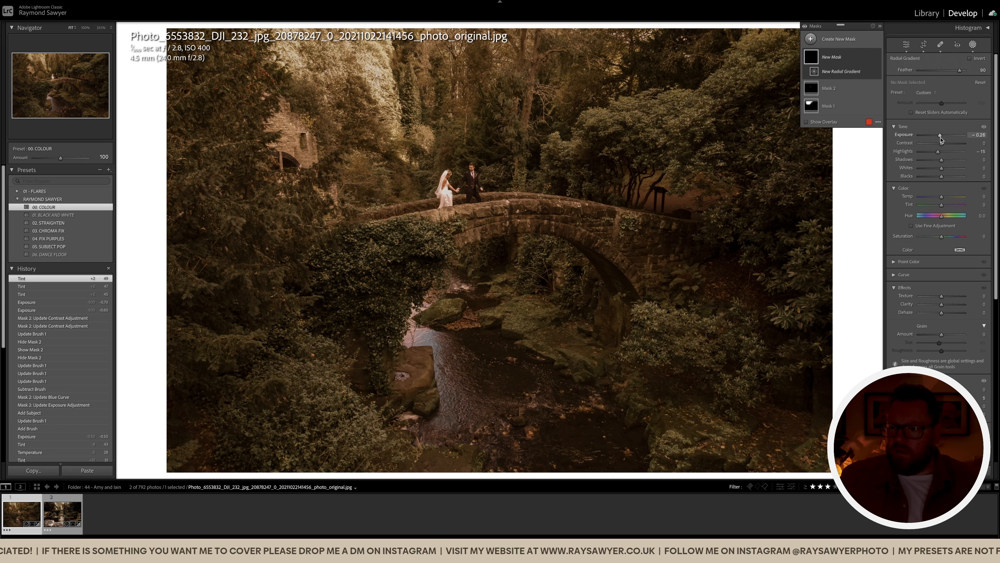
pyautogui.moveTo(477, 189); pyautogui.dragTo(705, 414)
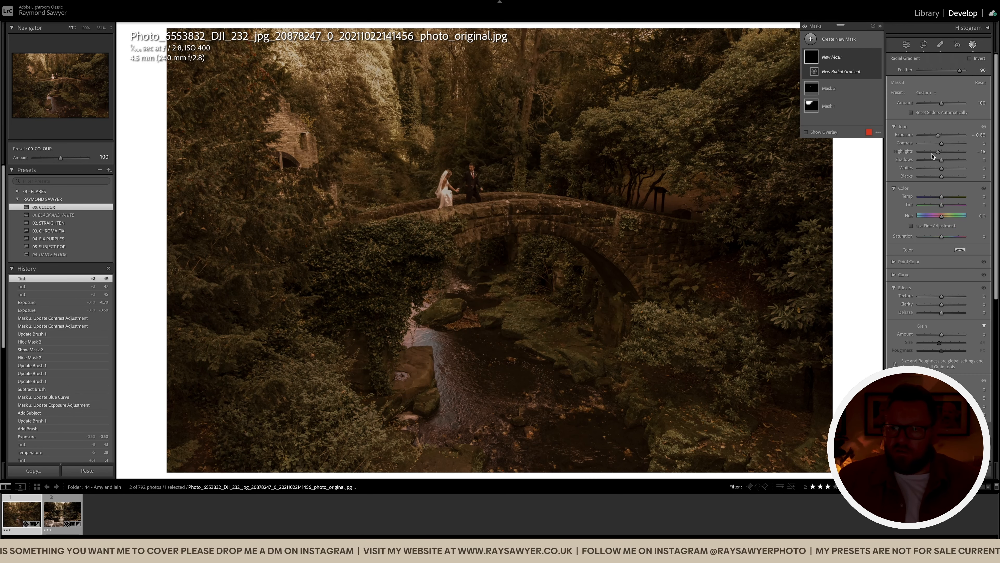
pyautogui.press('Up')
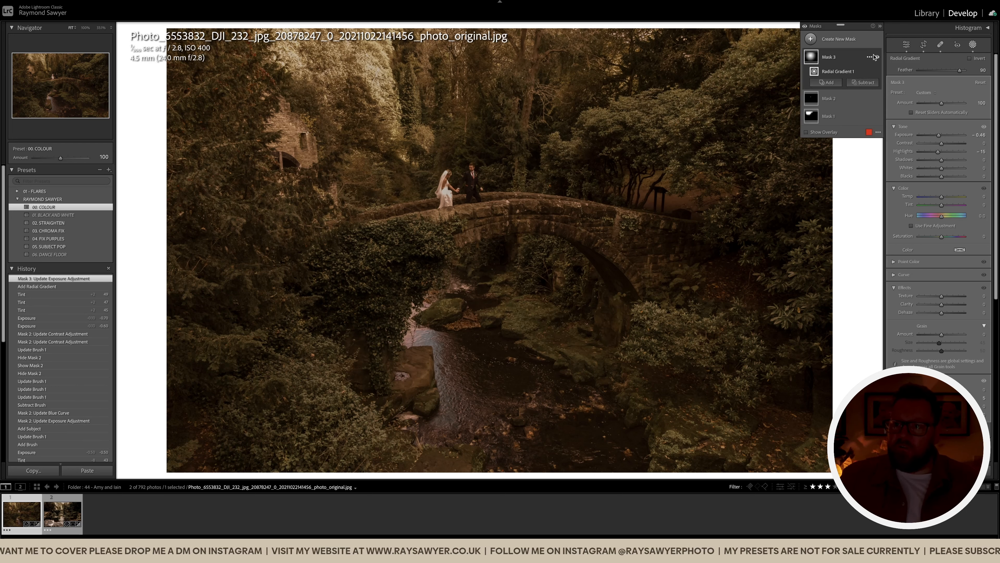
pyautogui.click(870, 60)
pyautogui.click(906, 110)
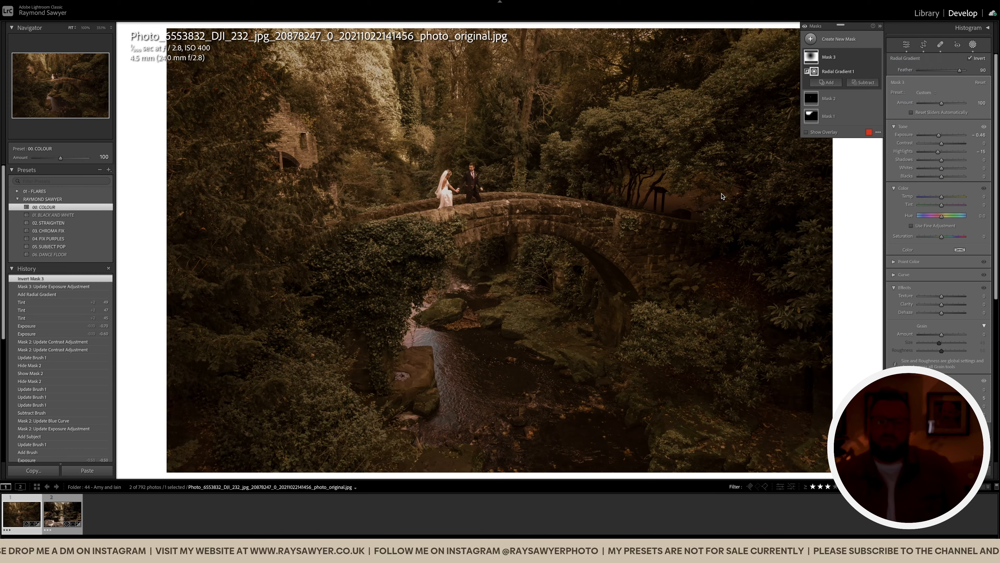
pyautogui.hotkey('shift', 'w')
pyautogui.press('\\')
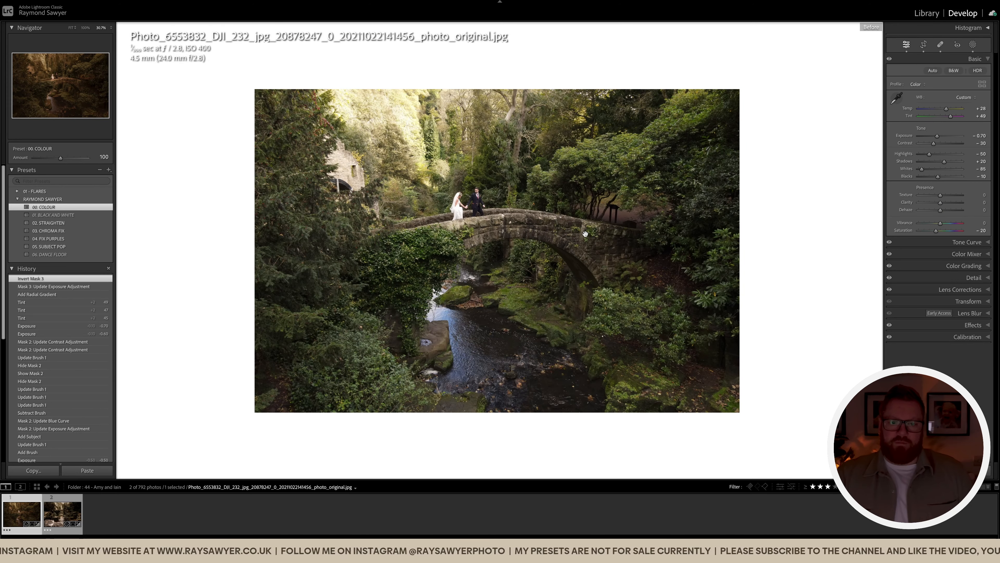
# Back in the After view, heal the pale debris off the rock in the stream
pyautogui.press('\\')
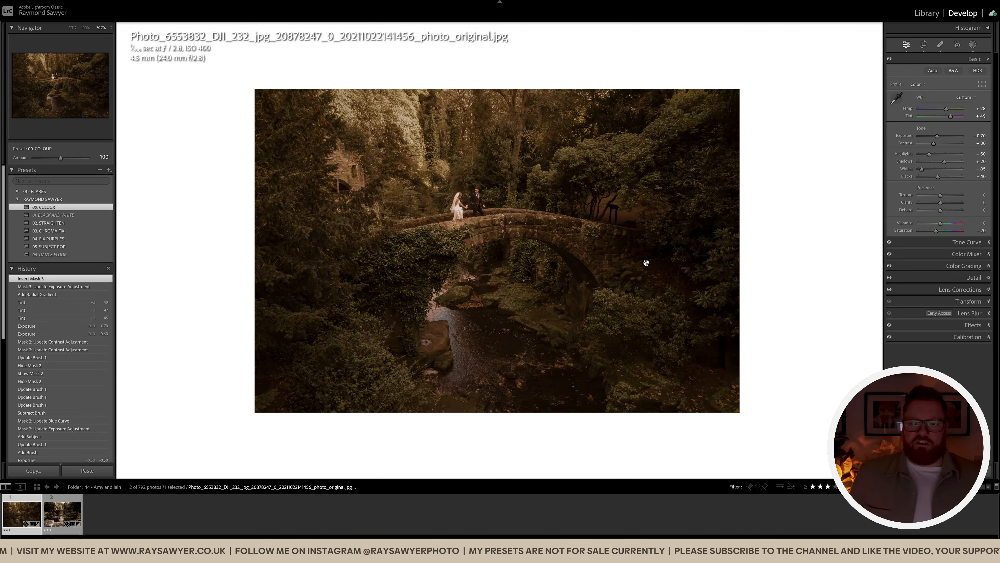
pyautogui.click(454, 385)
pyautogui.moveTo(453, 384); pyautogui.dragTo(481, 373)
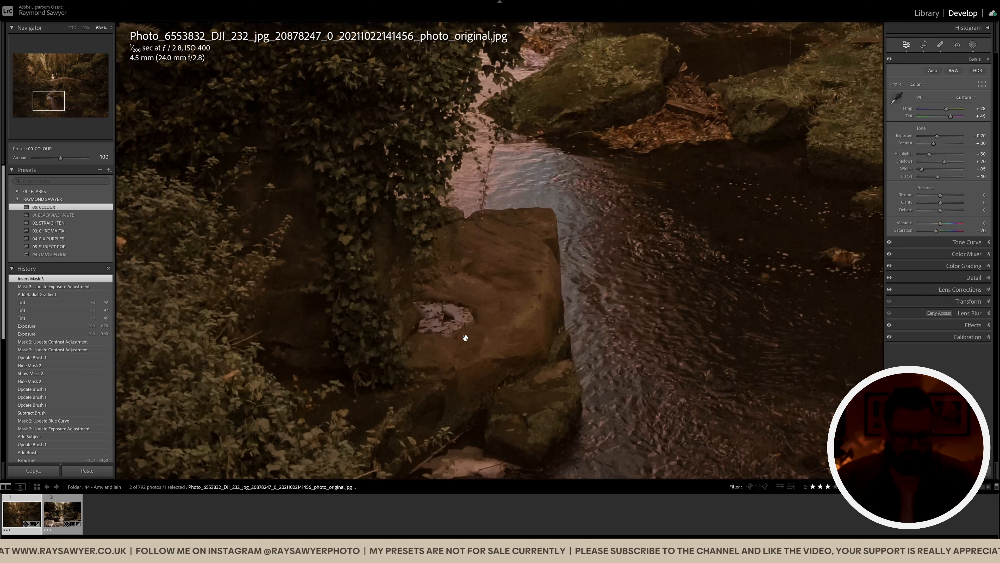
pyautogui.press('q')
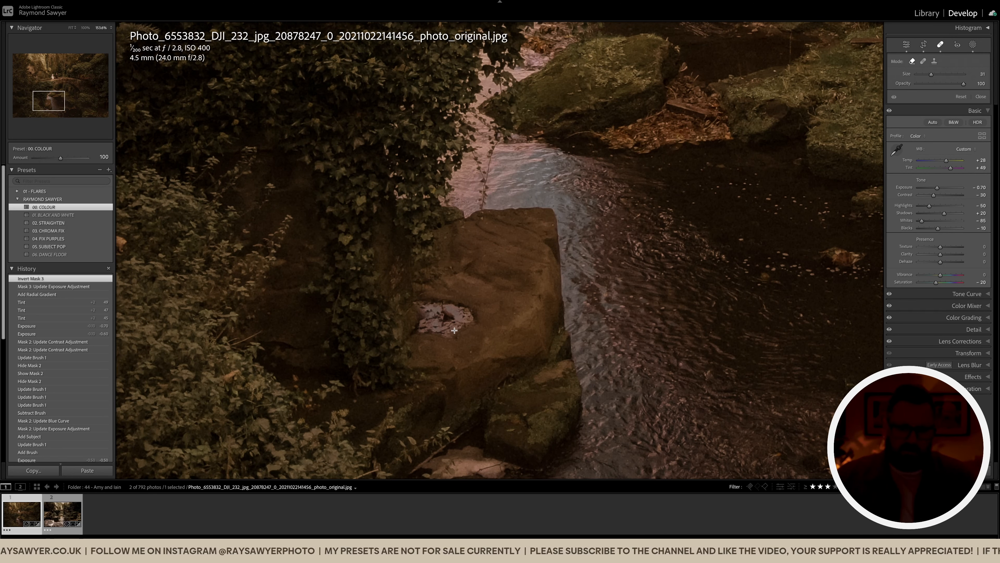
pyautogui.moveTo(471, 312)
pyautogui.mouseDown()
pyautogui.moveTo(417, 300)
pyautogui.moveTo(470, 312)
pyautogui.moveTo(443, 337)
pyautogui.moveTo(411, 326)
pyautogui.mouseUp()
pyautogui.press('q')
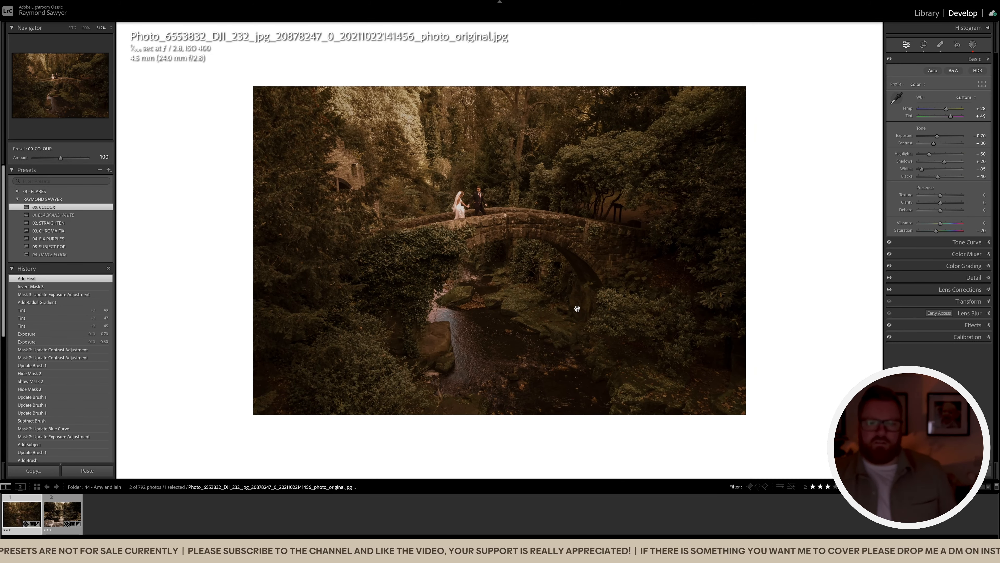
# Reset the second bridge photo, paste the warm edit (Exposure -0.70, Tint +49), clear its rating
pyautogui.click(62, 511)
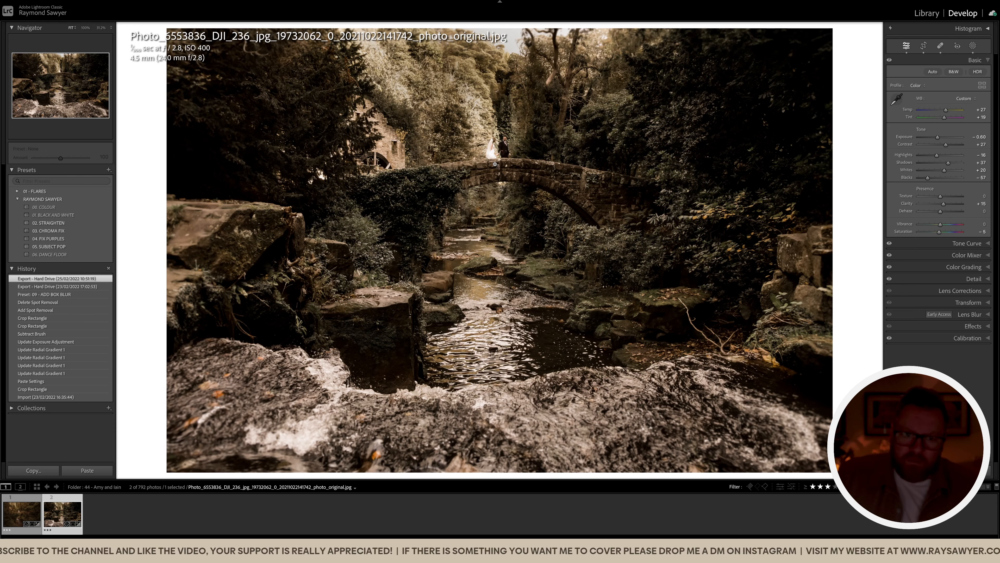
pyautogui.click(490, 147)
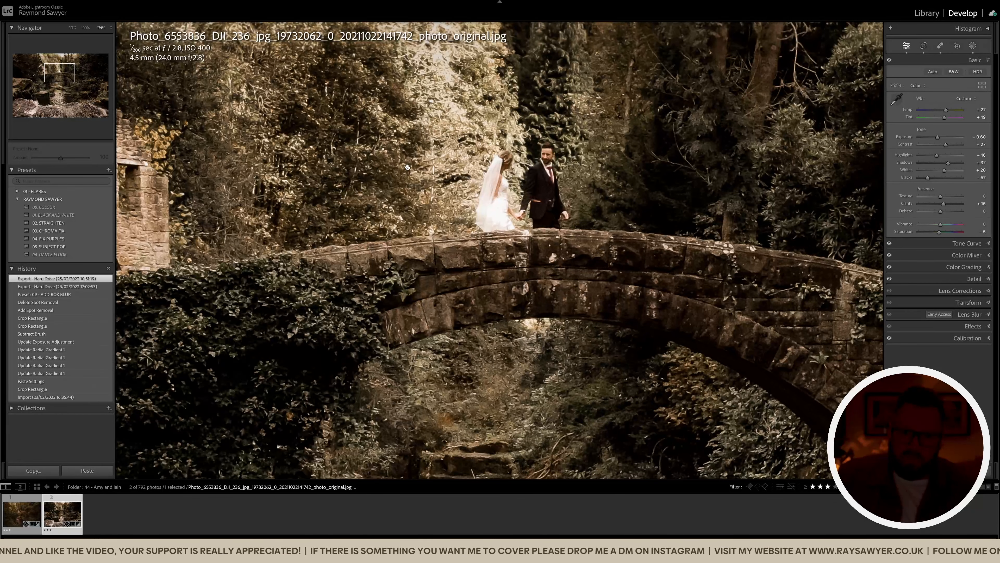
pyautogui.hotkey('ctrl', 'shift', 'r')
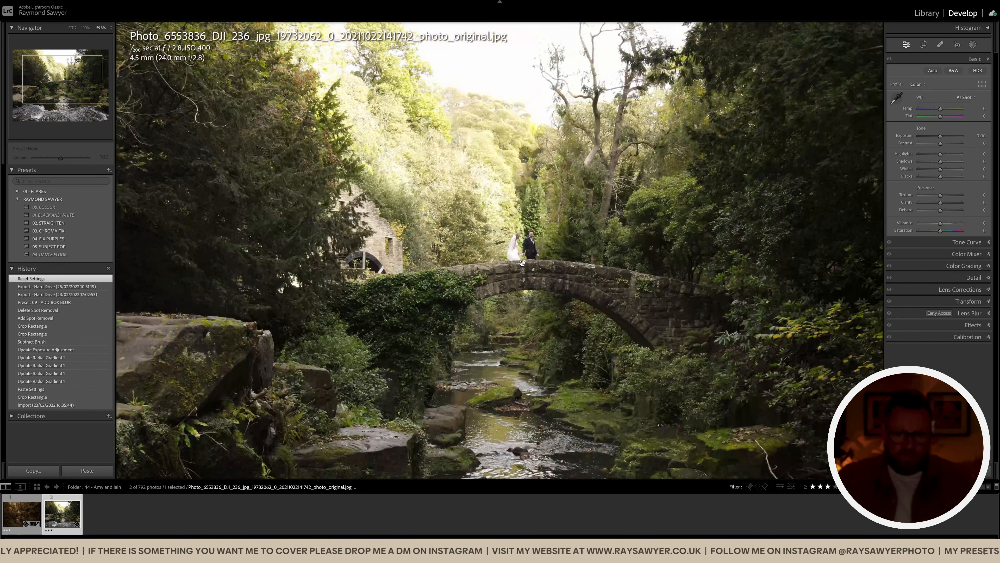
pyautogui.hotkey('ctrl', 'shift', 'v')
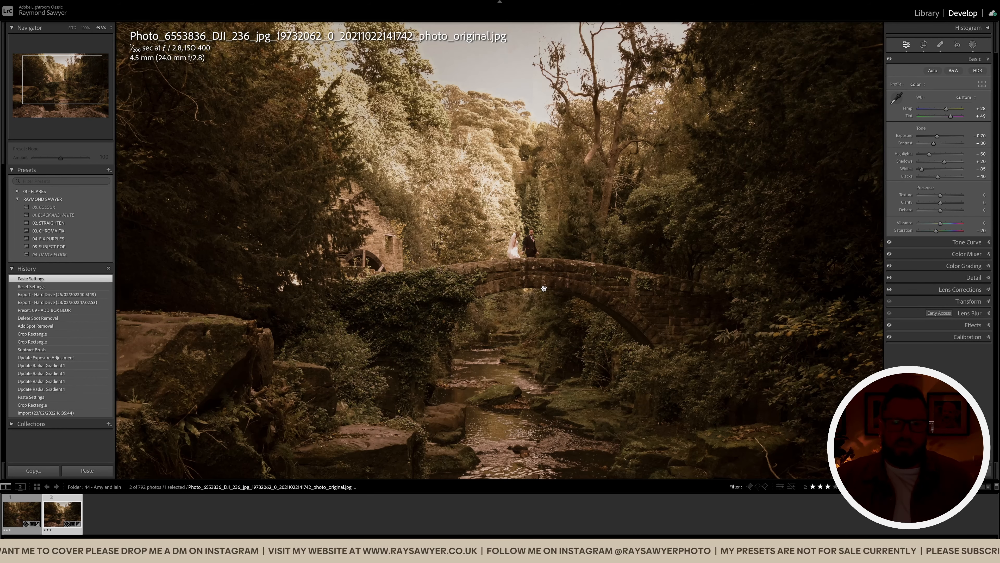
pyautogui.click(548, 272)
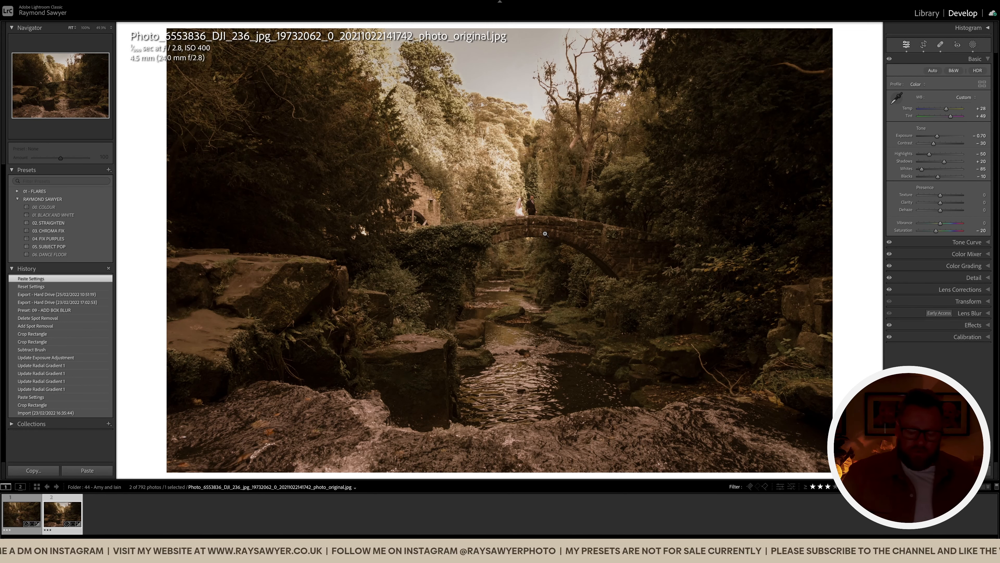
pyautogui.press('0')
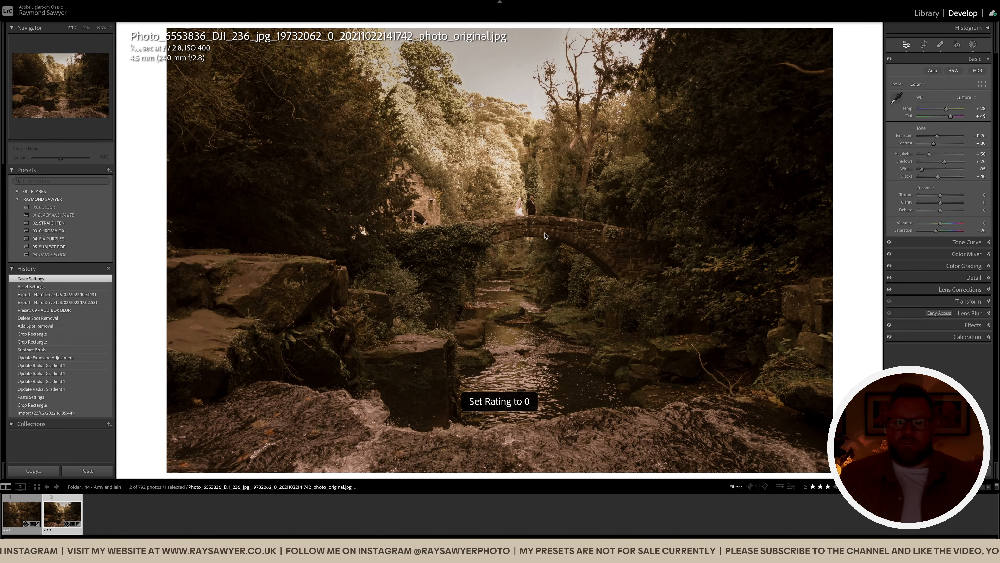